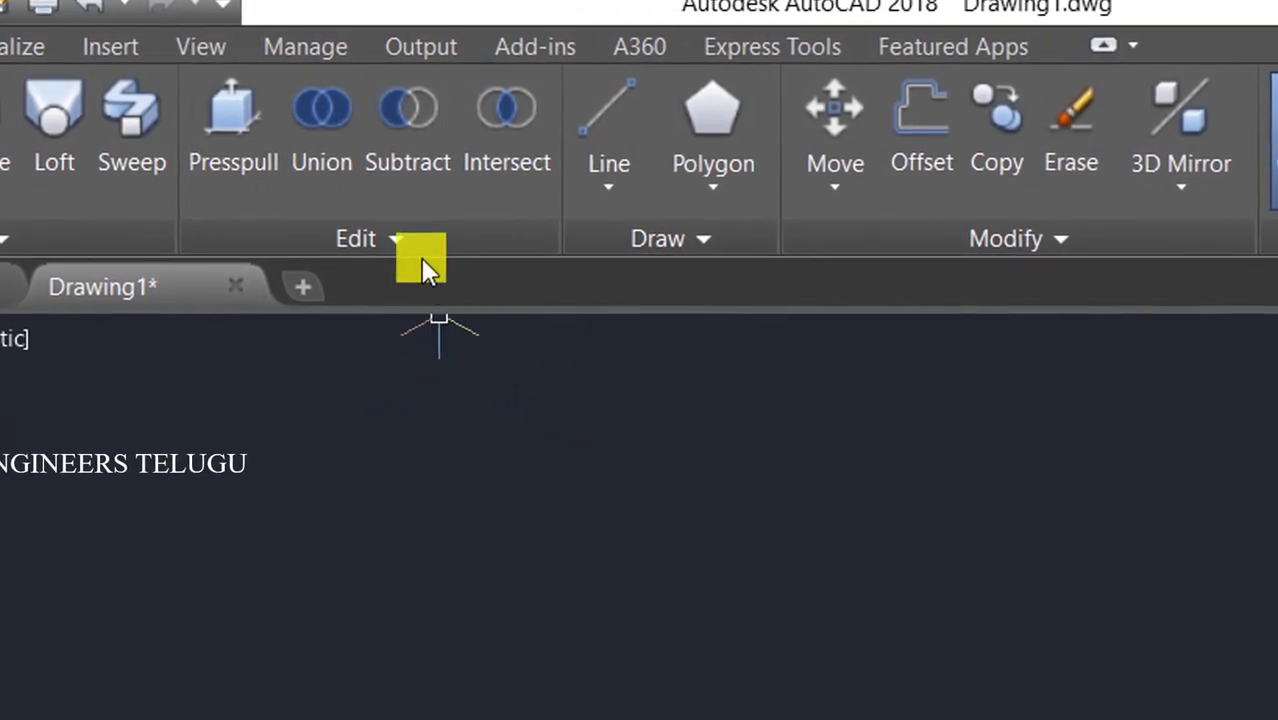
# - Expand the Home tab's Edit panel to reveal extra solid tools such as Chamfer Edge
pyautogui.click(409, 239)
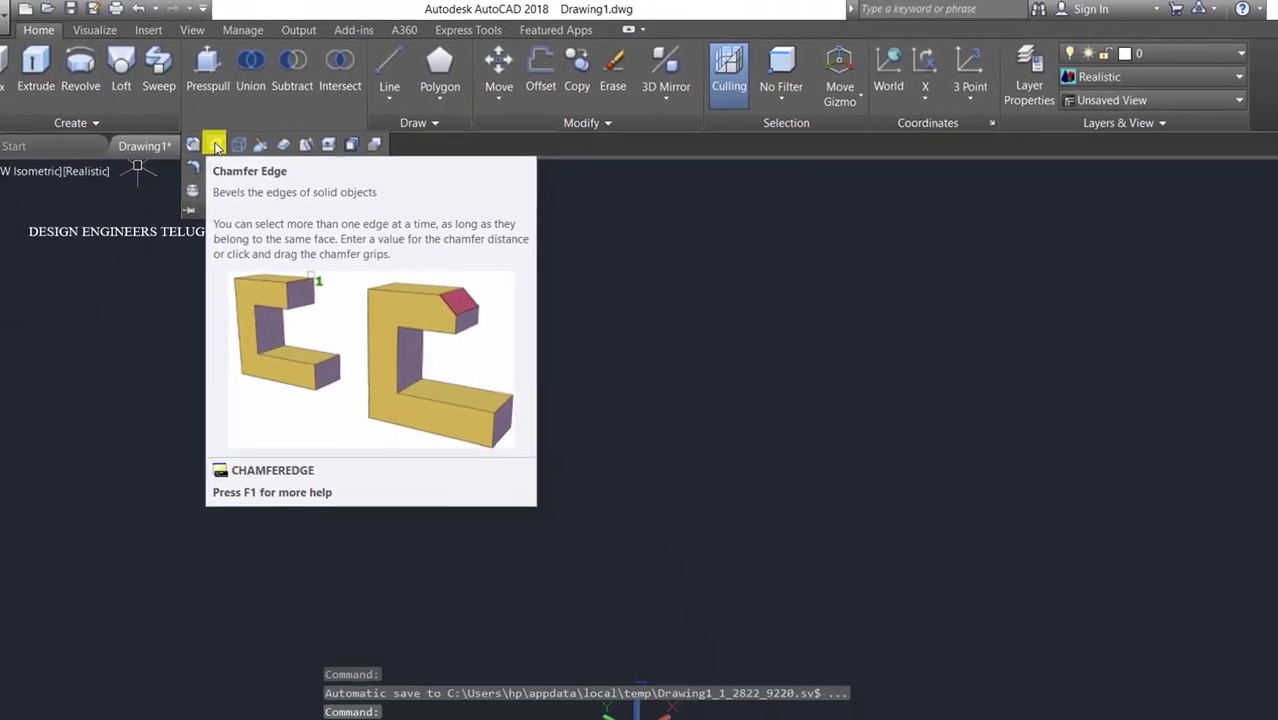
pyautogui.press('Escape')
pyautogui.press('Escape')
pyautogui.press('Escape')
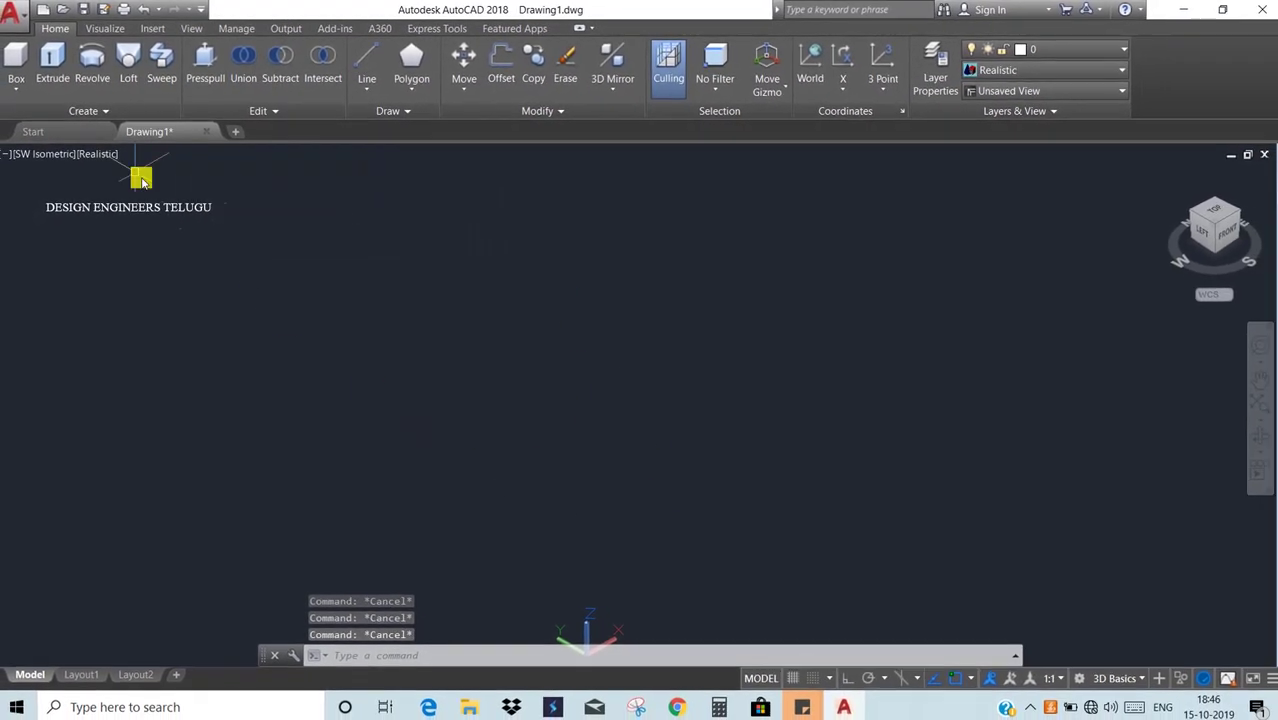
pyautogui.click(18, 68)
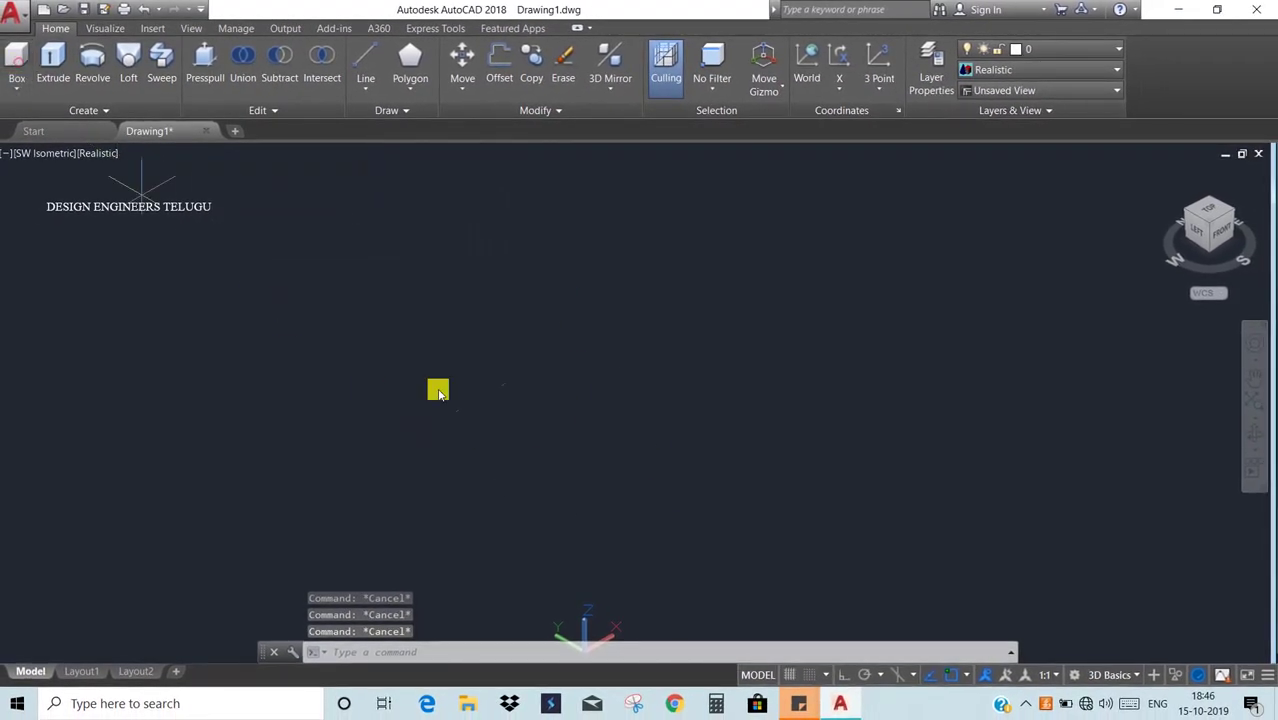
pyautogui.click(498, 489)
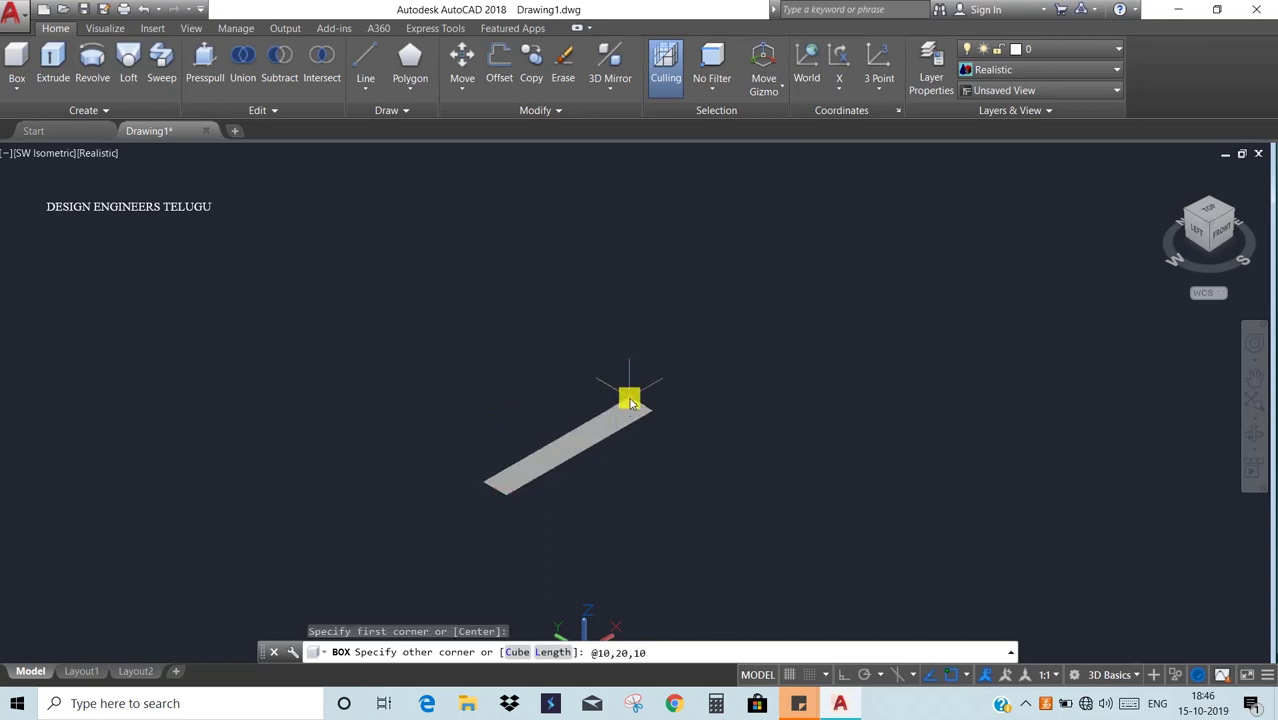
pyautogui.write('@10,20,10')
pyautogui.press('Return')
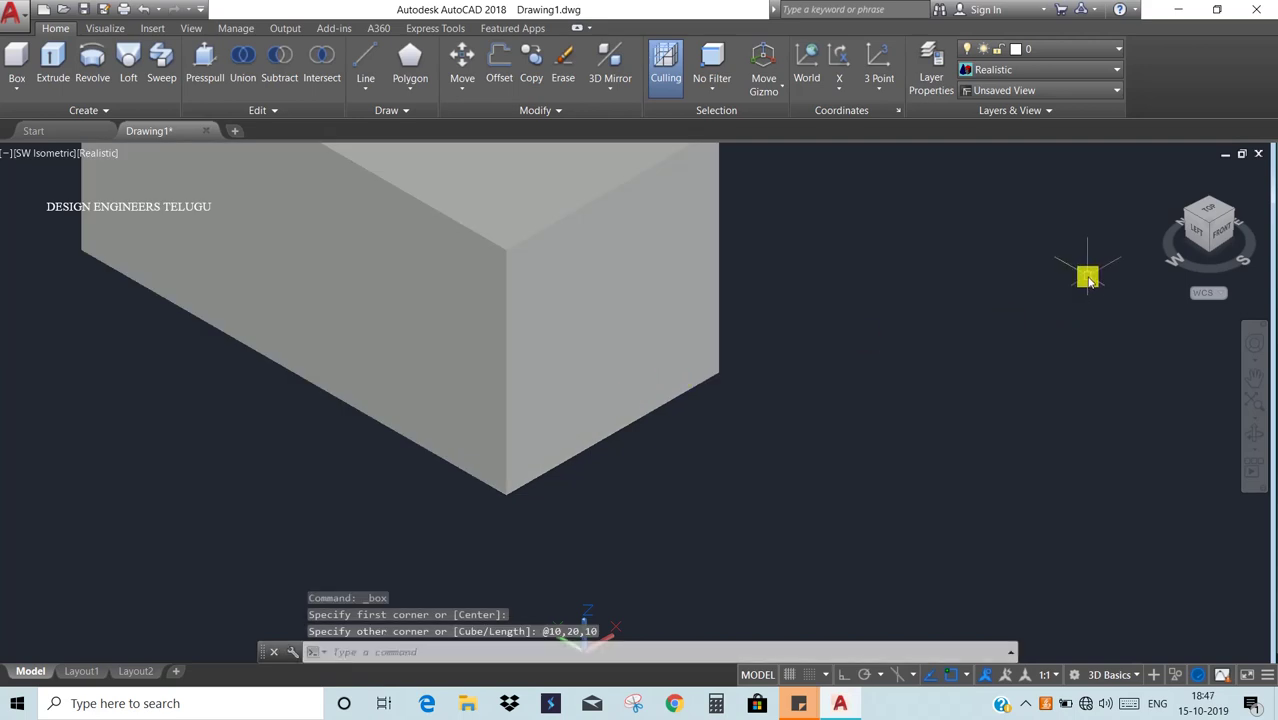
# - Zoom to extents so the whole box fills the view
pyautogui.press('Escape')
pyautogui.press('Escape')
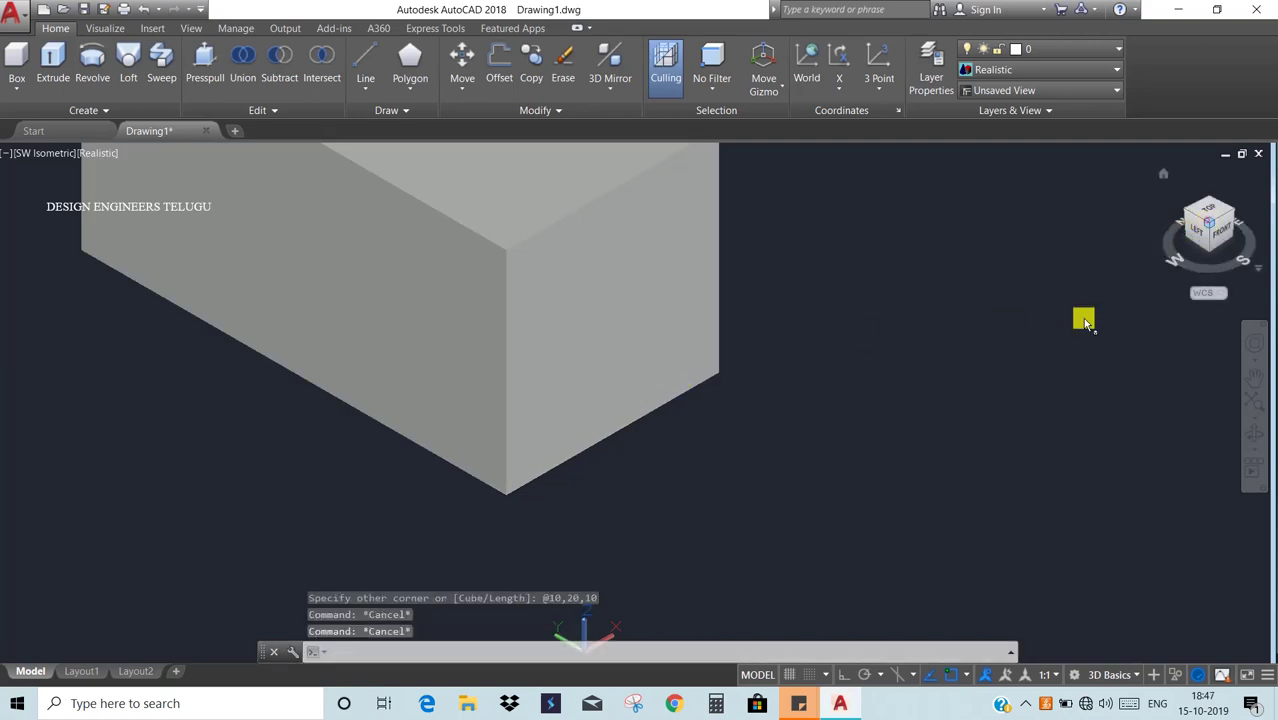
pyautogui.middleClick(1040, 345)
pyautogui.middleClick(1040, 345)
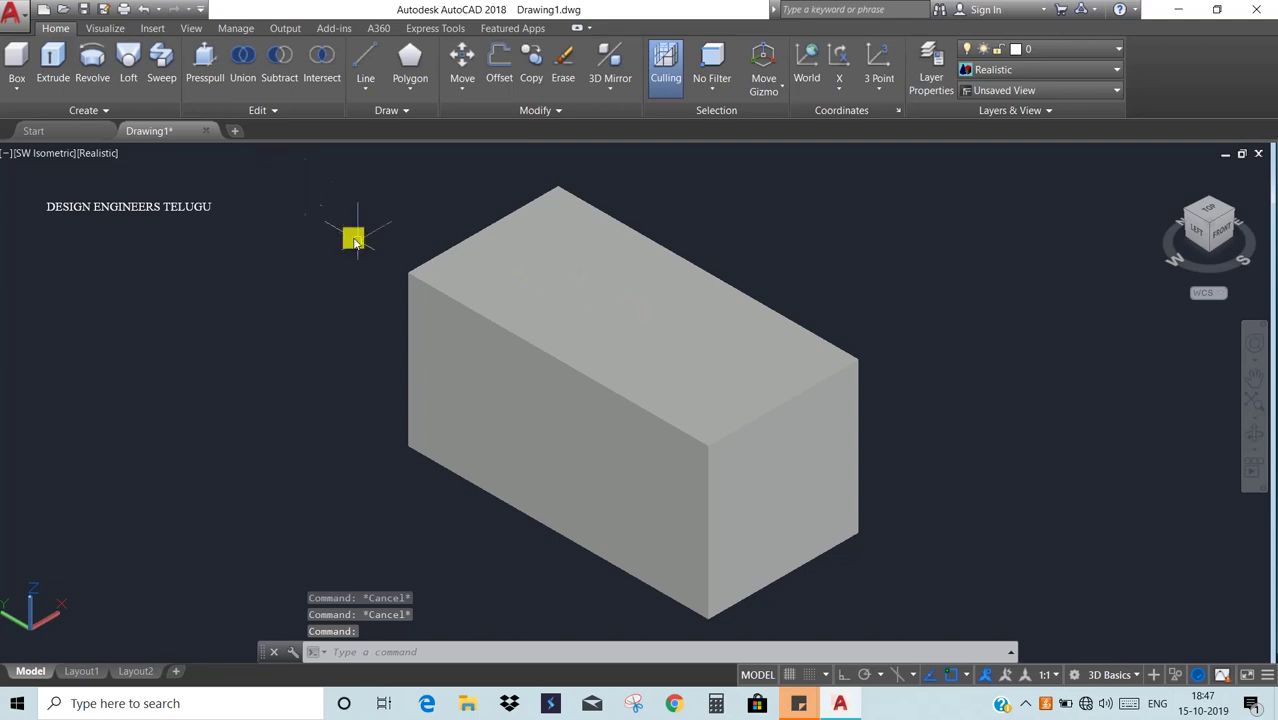
pyautogui.click(451, 331)
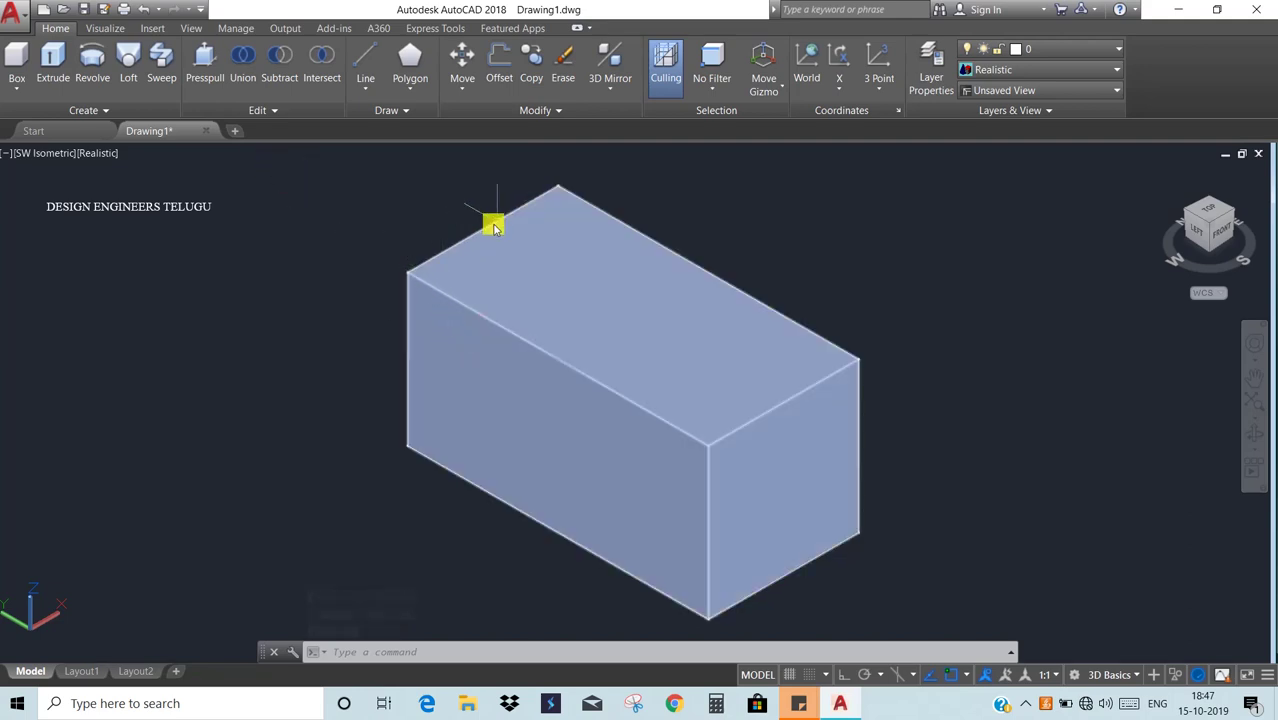
pyautogui.press('Escape')
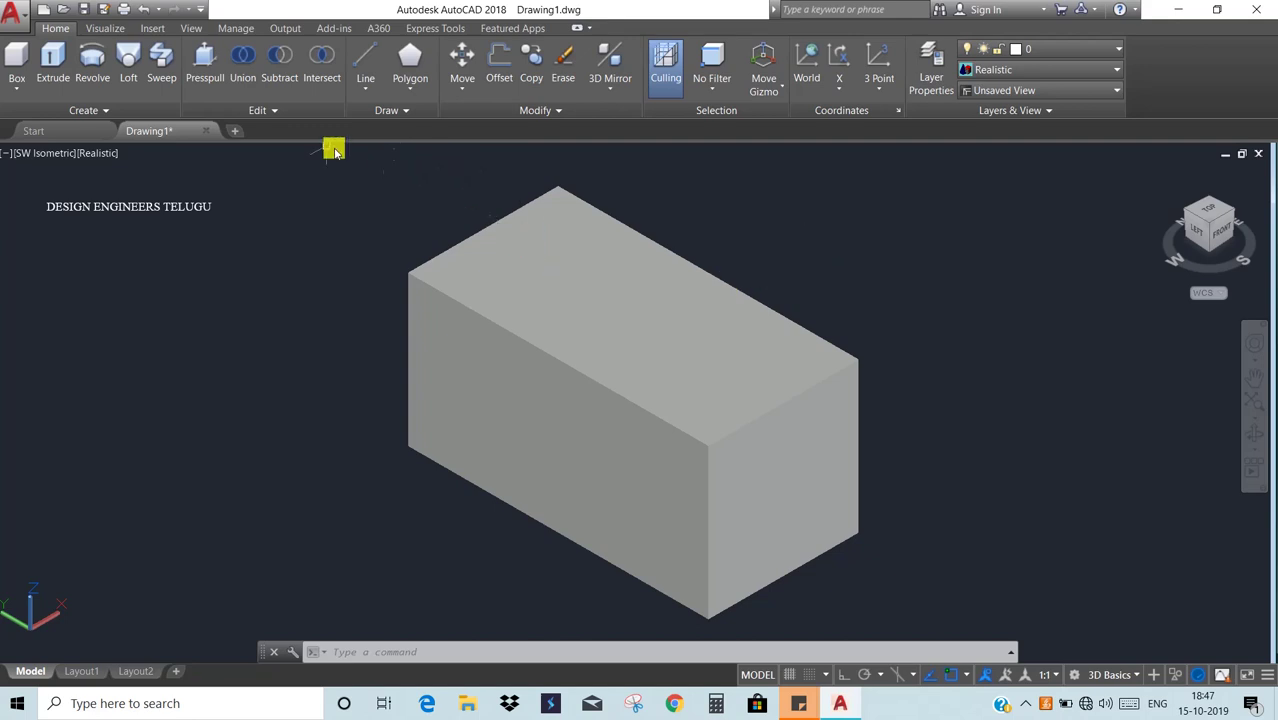
# - Fillet the box's left, back, right and front top edges at a 0.5 radius
pyautogui.click(279, 112)
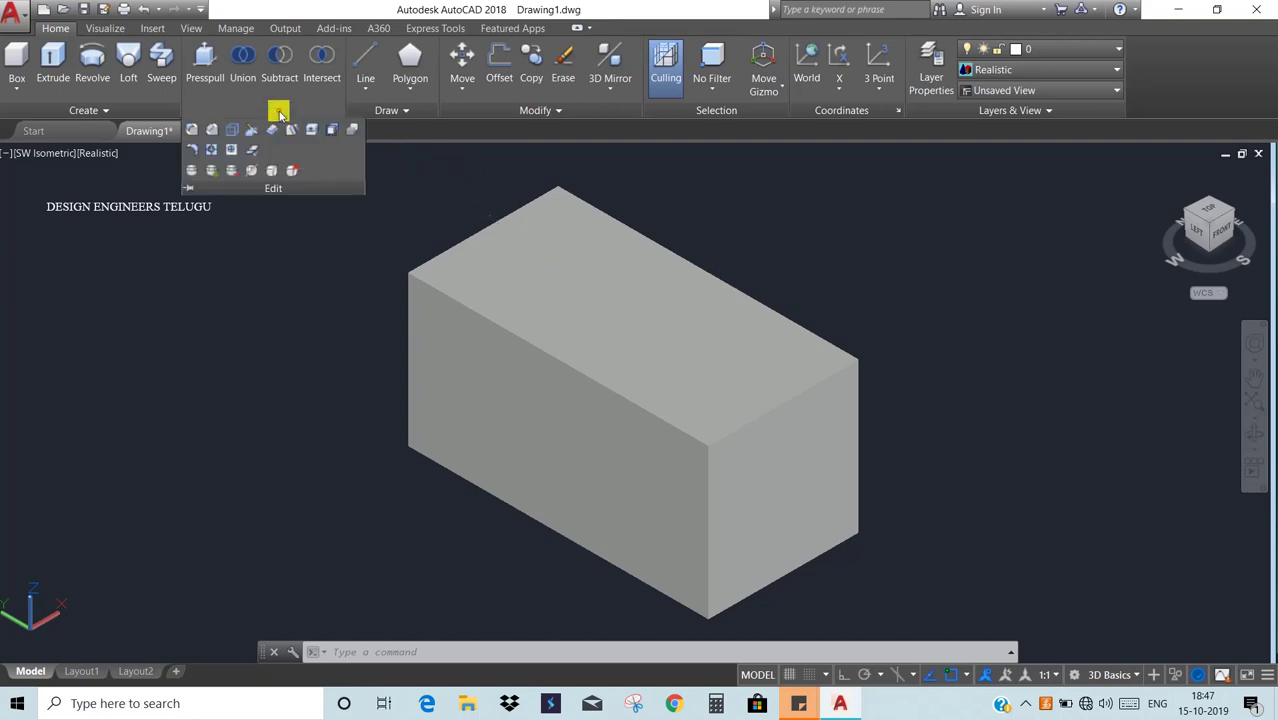
pyautogui.click(190, 133)
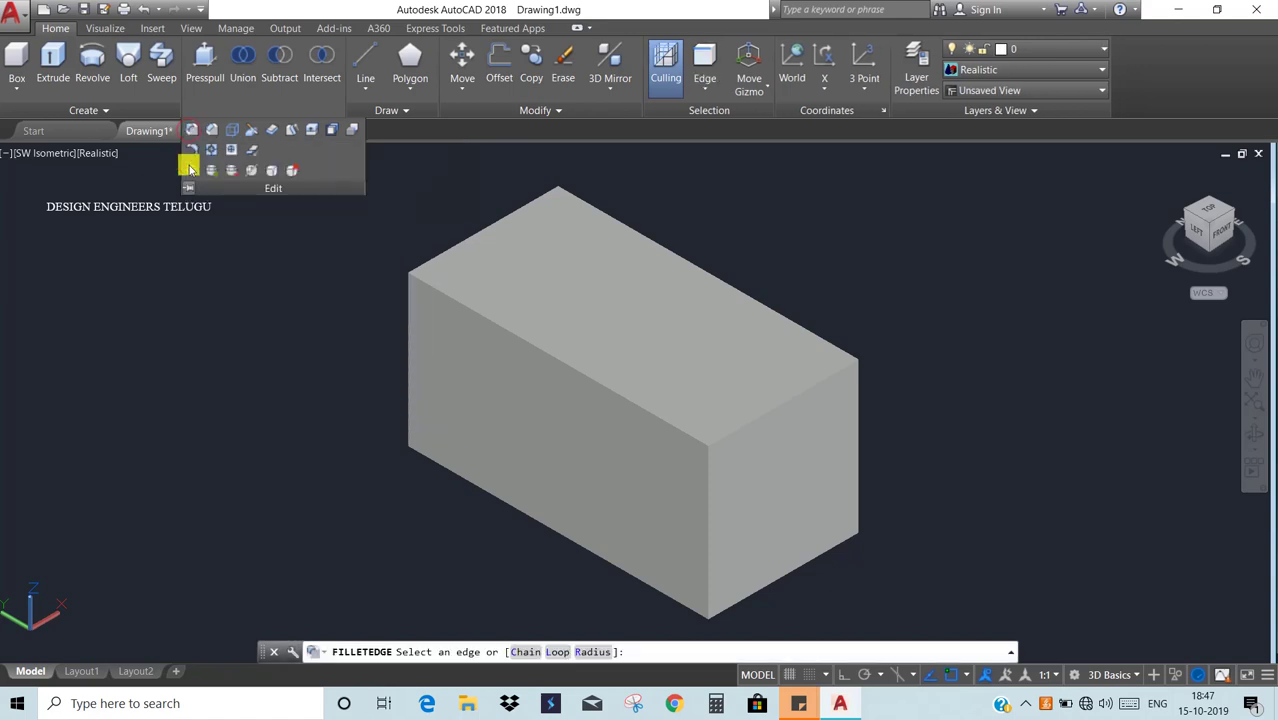
pyautogui.click(488, 225)
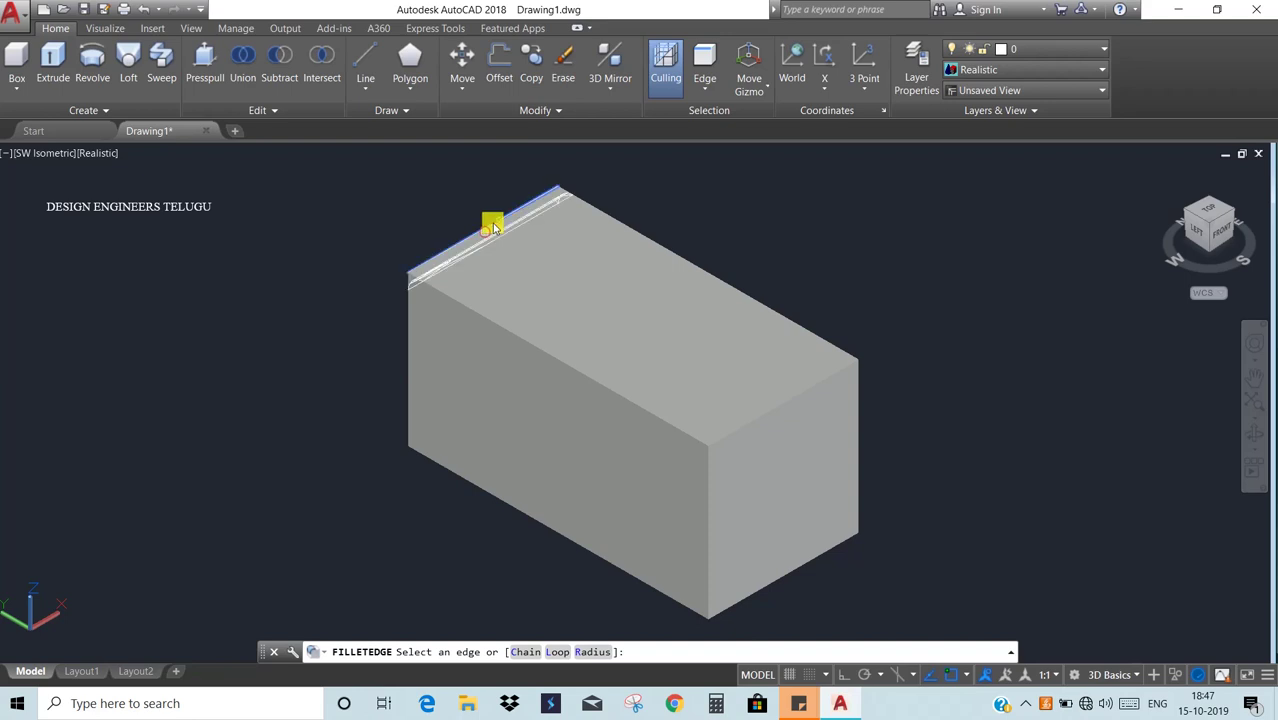
pyautogui.click(600, 208)
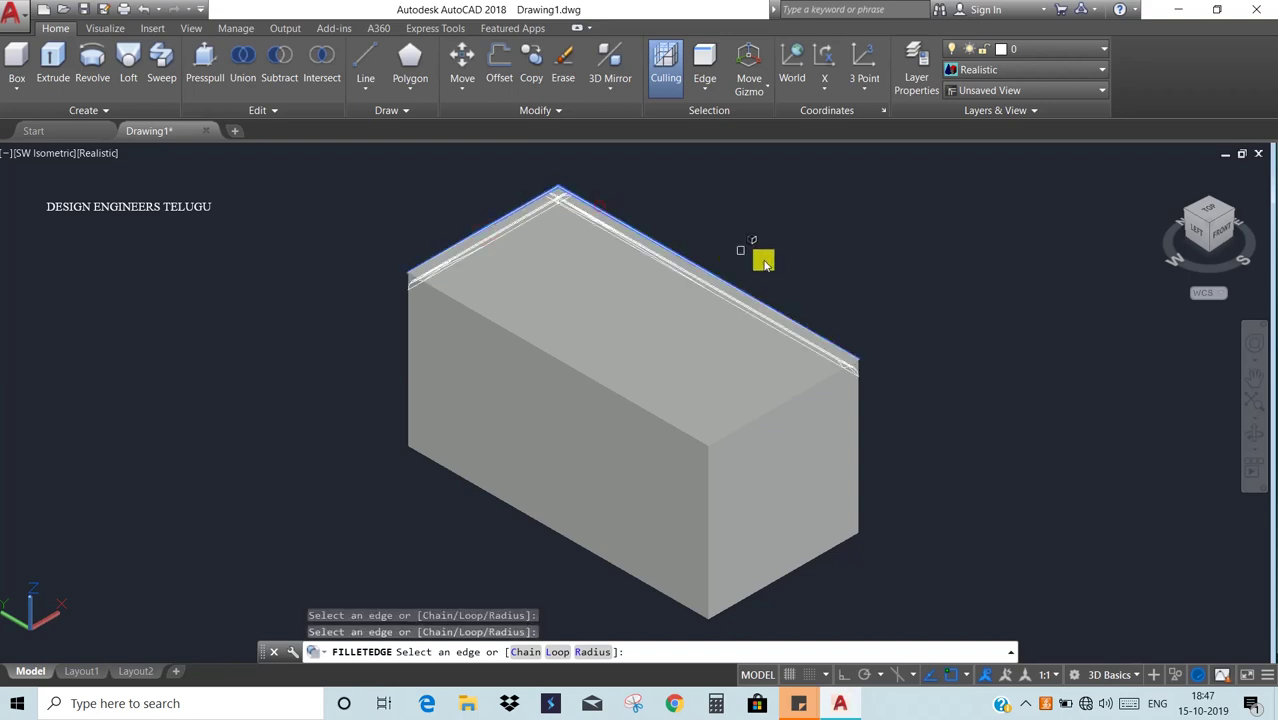
pyautogui.click(829, 384)
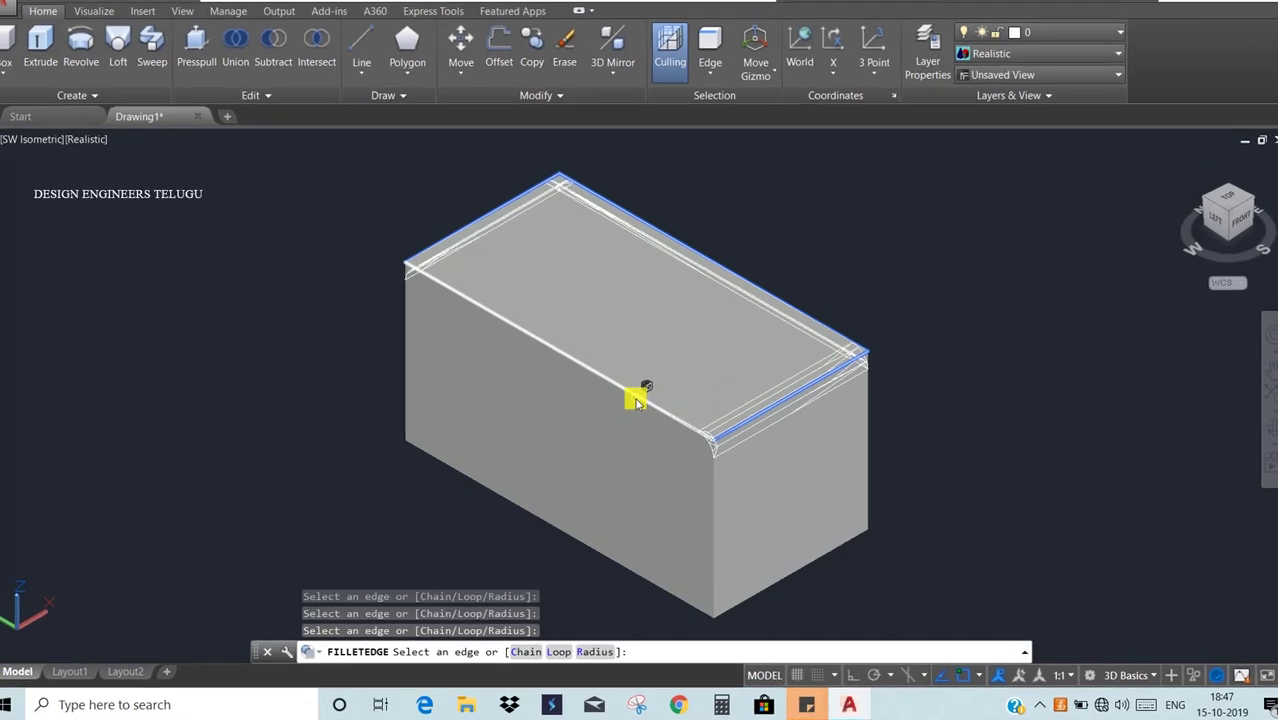
pyautogui.click(636, 397)
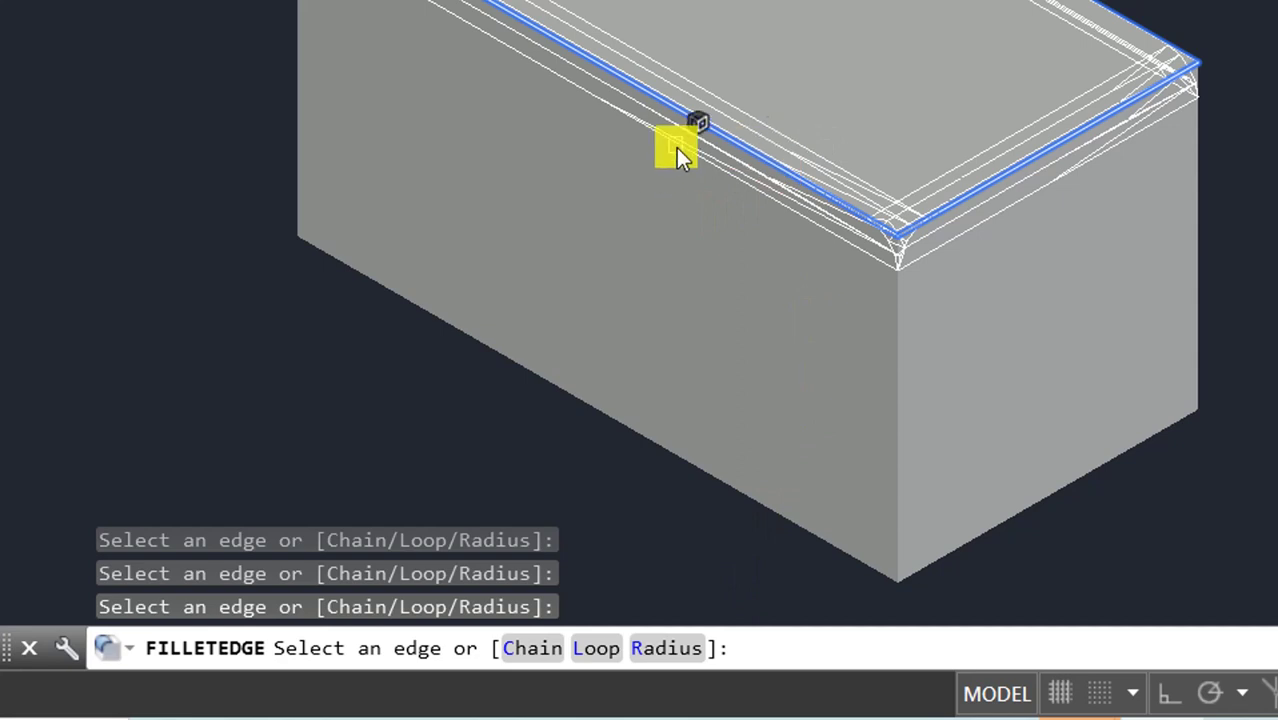
pyautogui.click(651, 650)
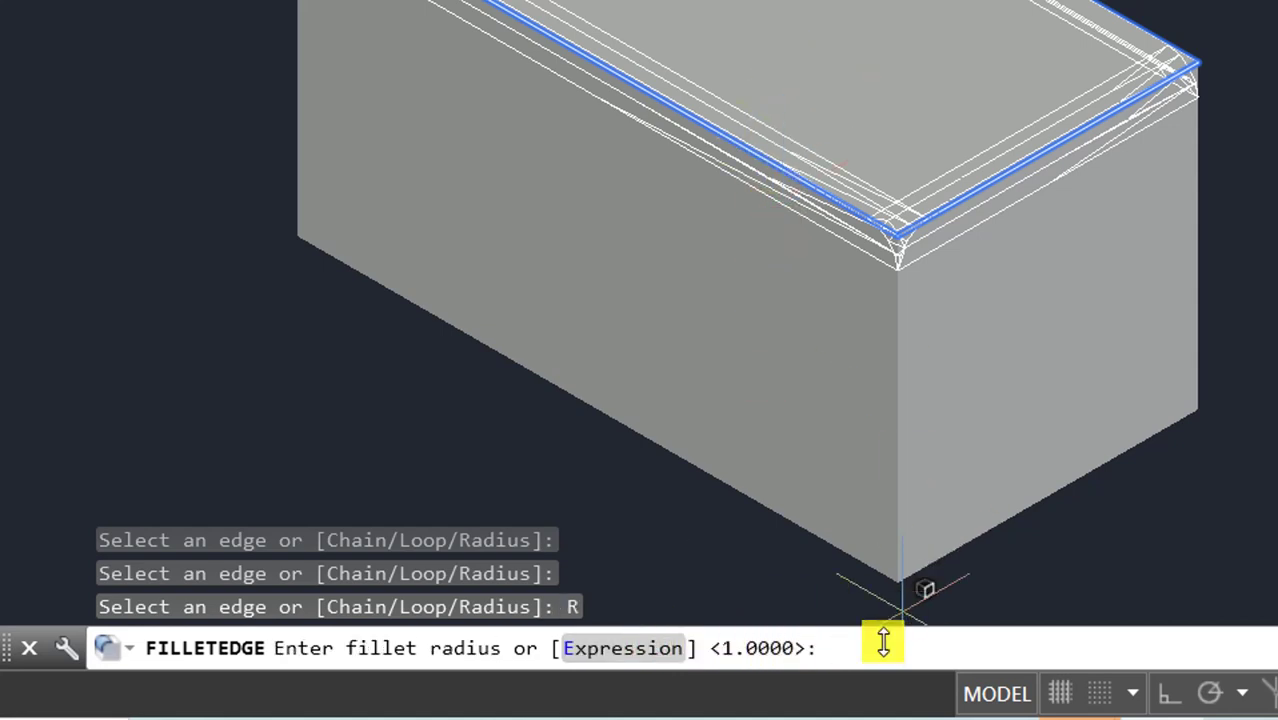
pyautogui.click(835, 646)
pyautogui.press('Return')
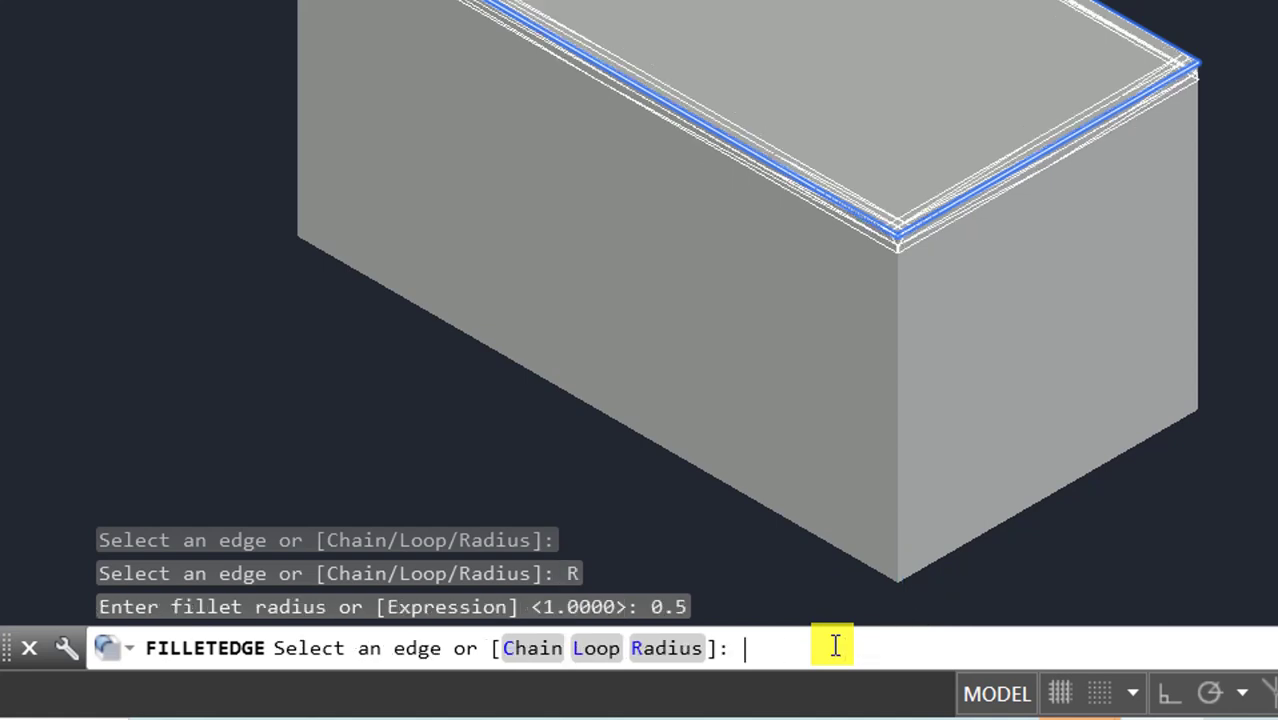
pyautogui.press('Return')
pyautogui.press('Return')
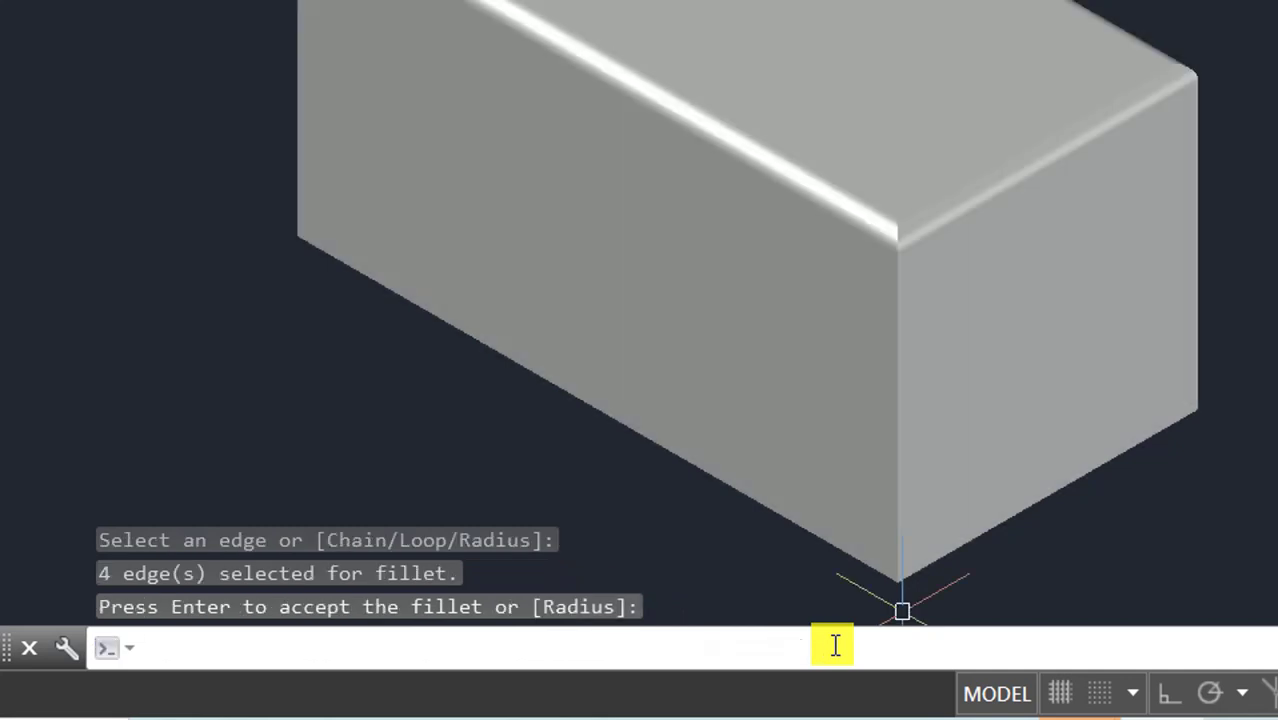
# - Orbit around the filleted box with 3DO, then return to a corner isometric view
pyautogui.scroll(-4, 895, 225)
pyautogui.scroll(5, 910, 77)
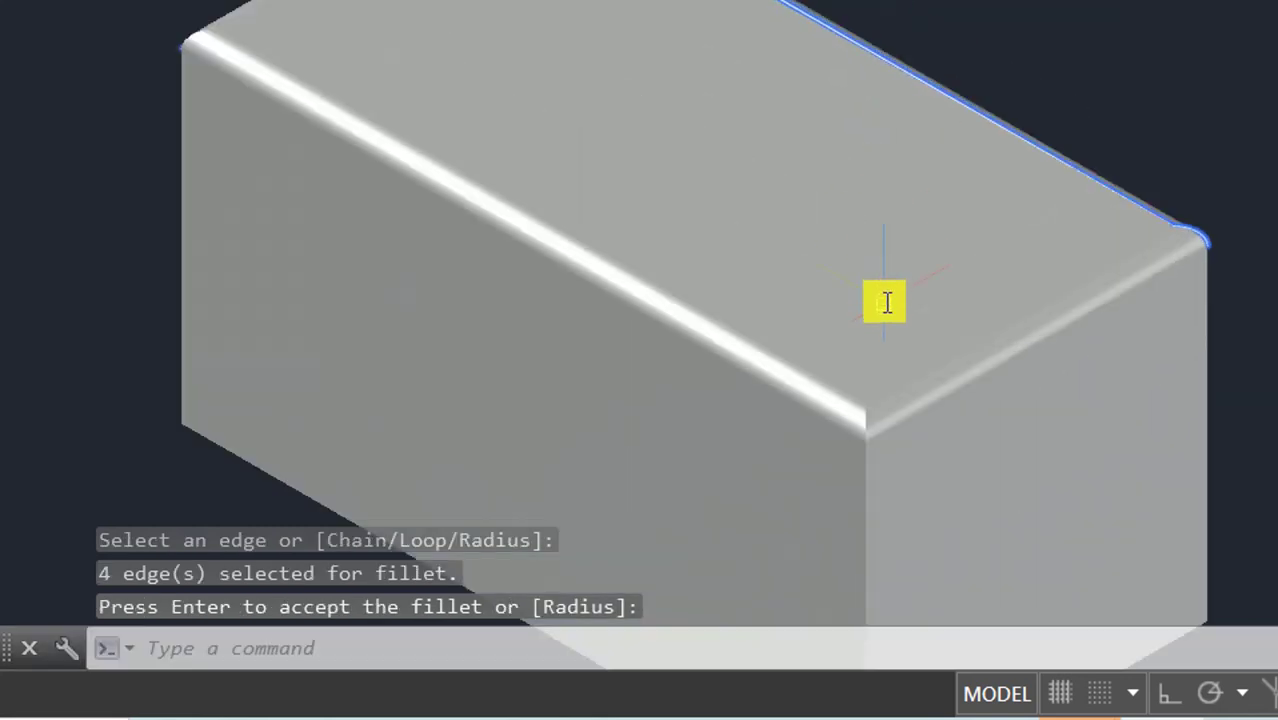
pyautogui.scroll(3, 924, 408)
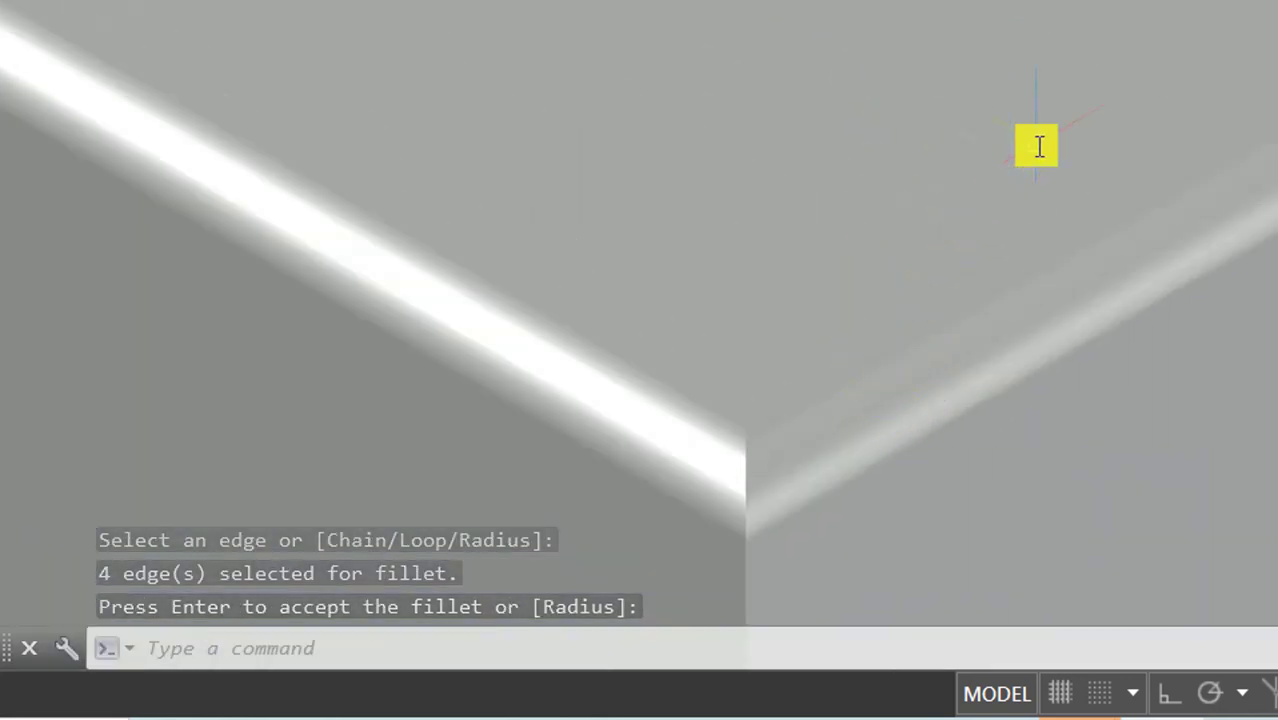
pyautogui.scroll(-4, 1039, 147)
pyautogui.press('Escape')
pyautogui.press('Escape')
pyautogui.press('Escape')
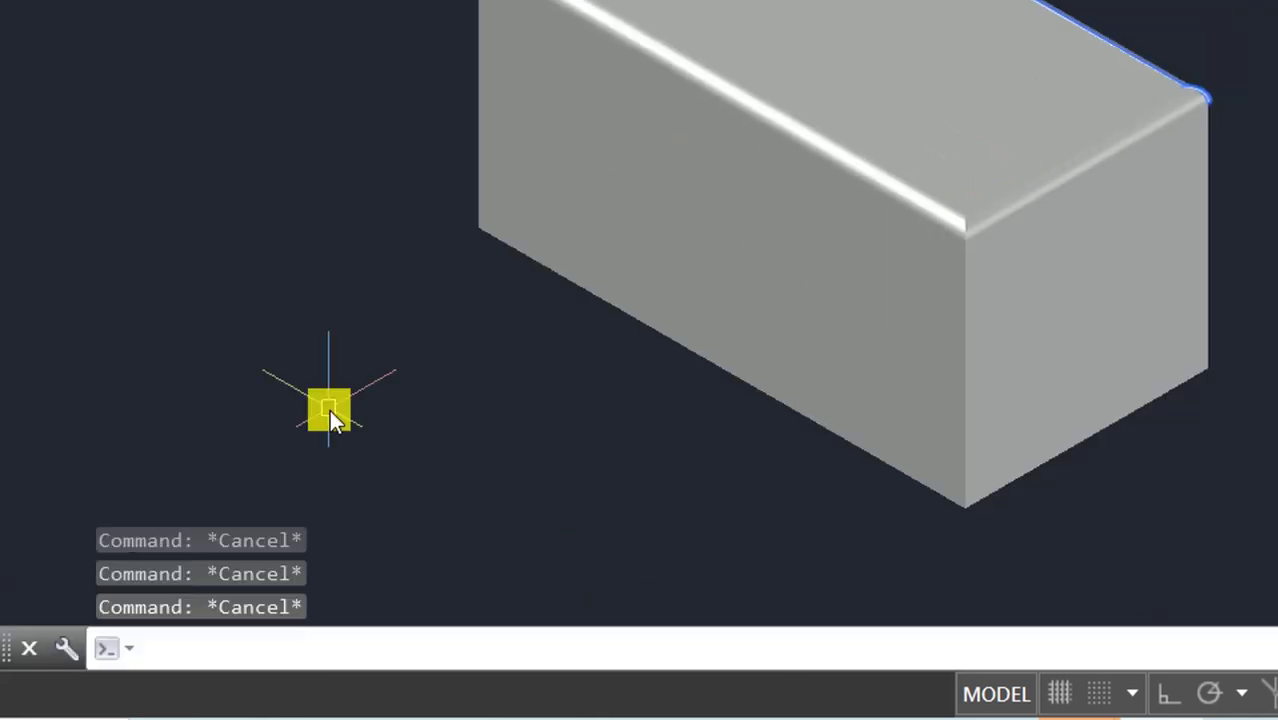
pyautogui.write('3d')
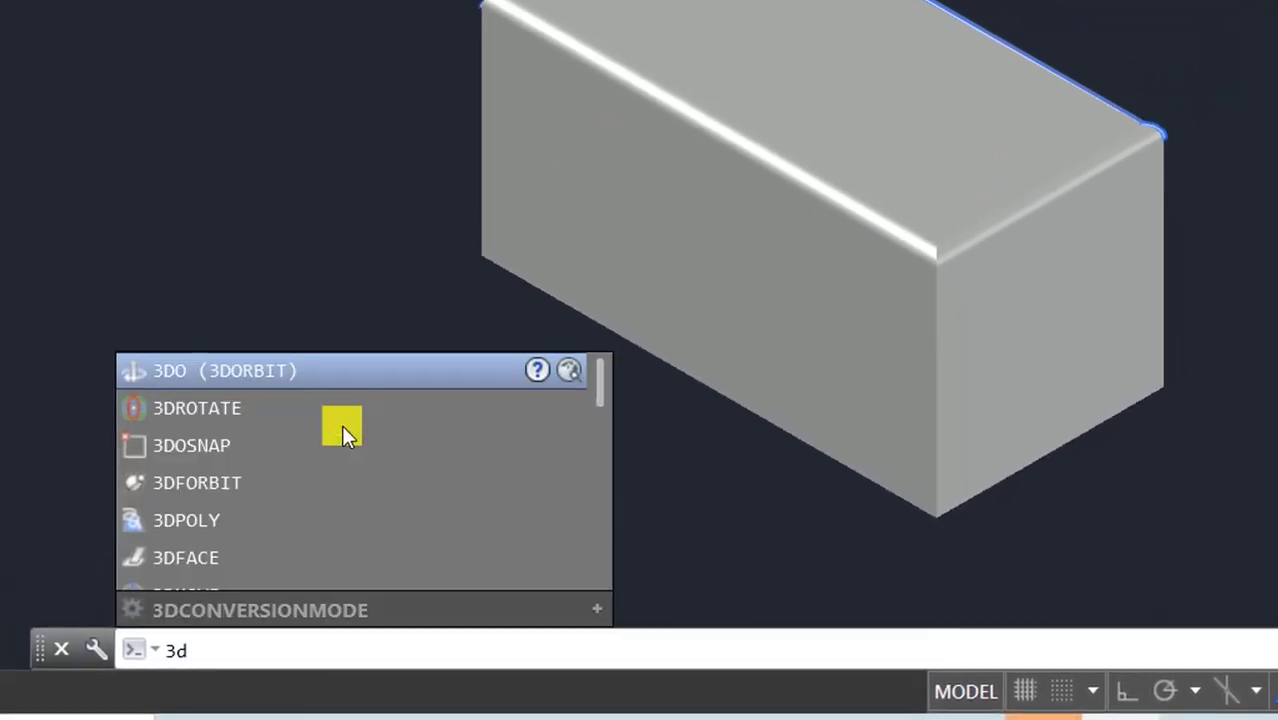
pyautogui.write('o')
pyautogui.press('Return')
pyautogui.moveTo(454, 194); pyautogui.dragTo(786, 320)
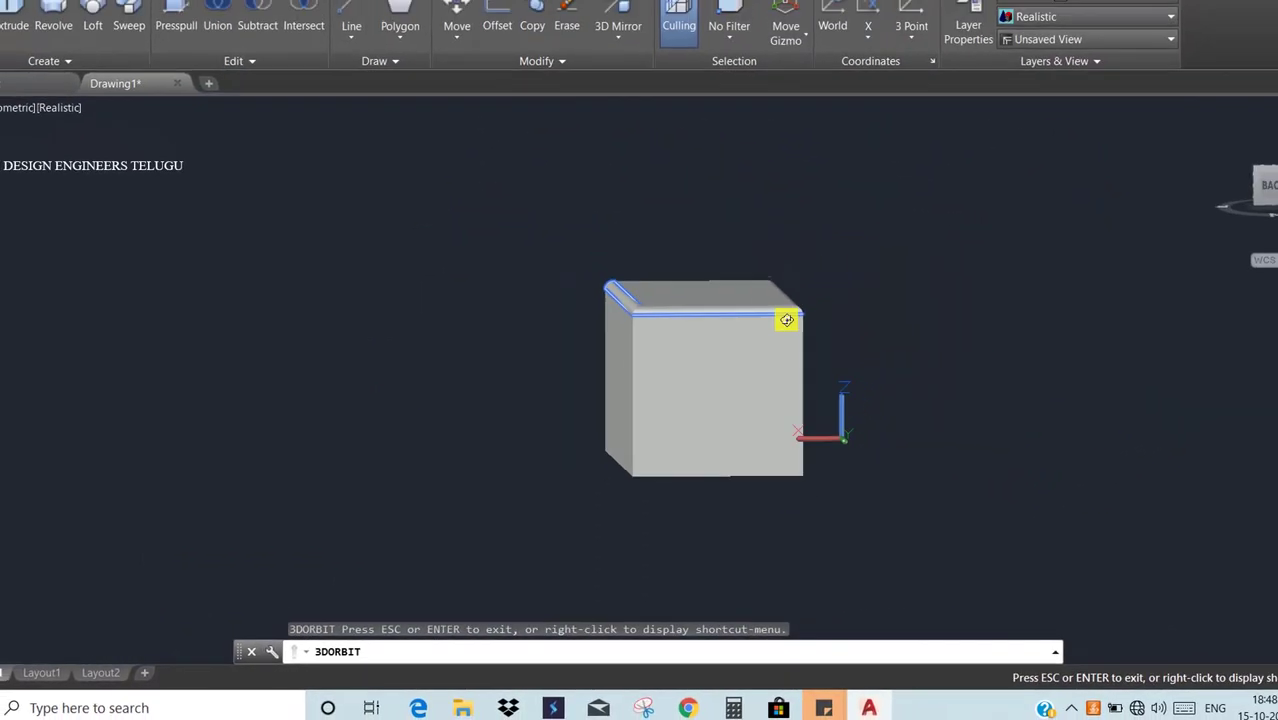
pyautogui.scroll(5, 786, 320)
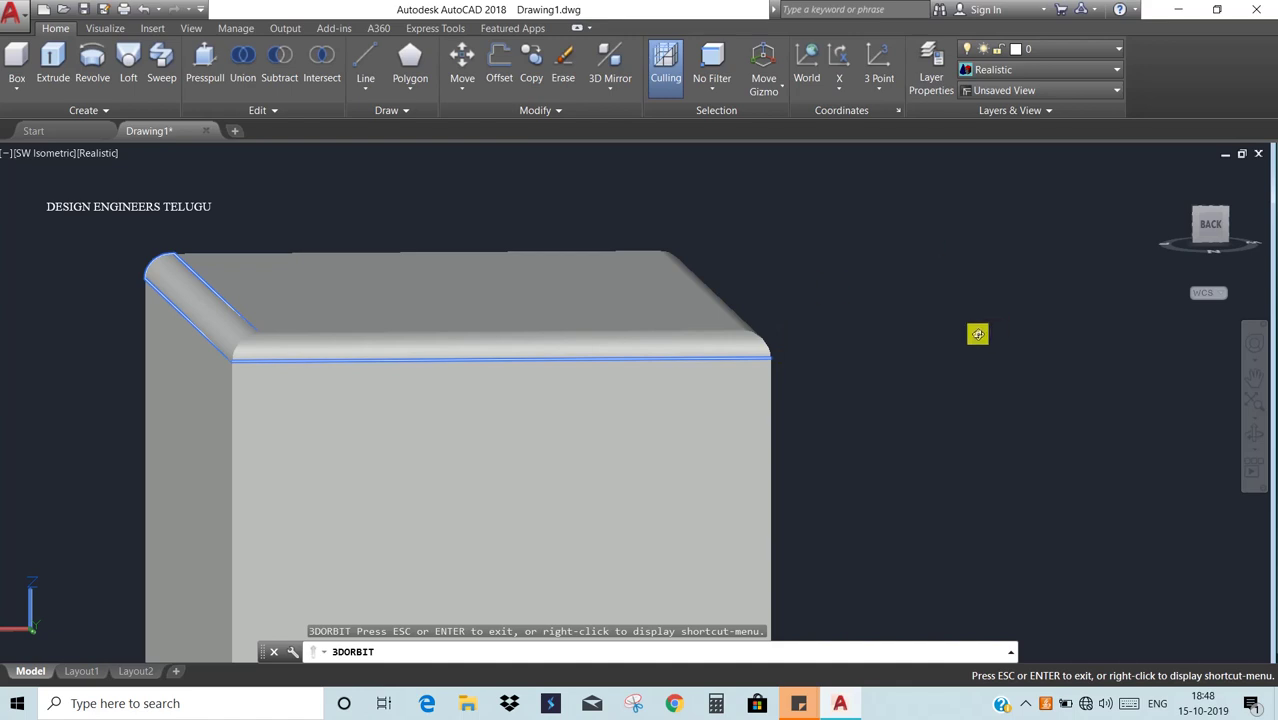
pyautogui.press('Escape')
pyautogui.press('Escape')
pyautogui.click(1166, 173)
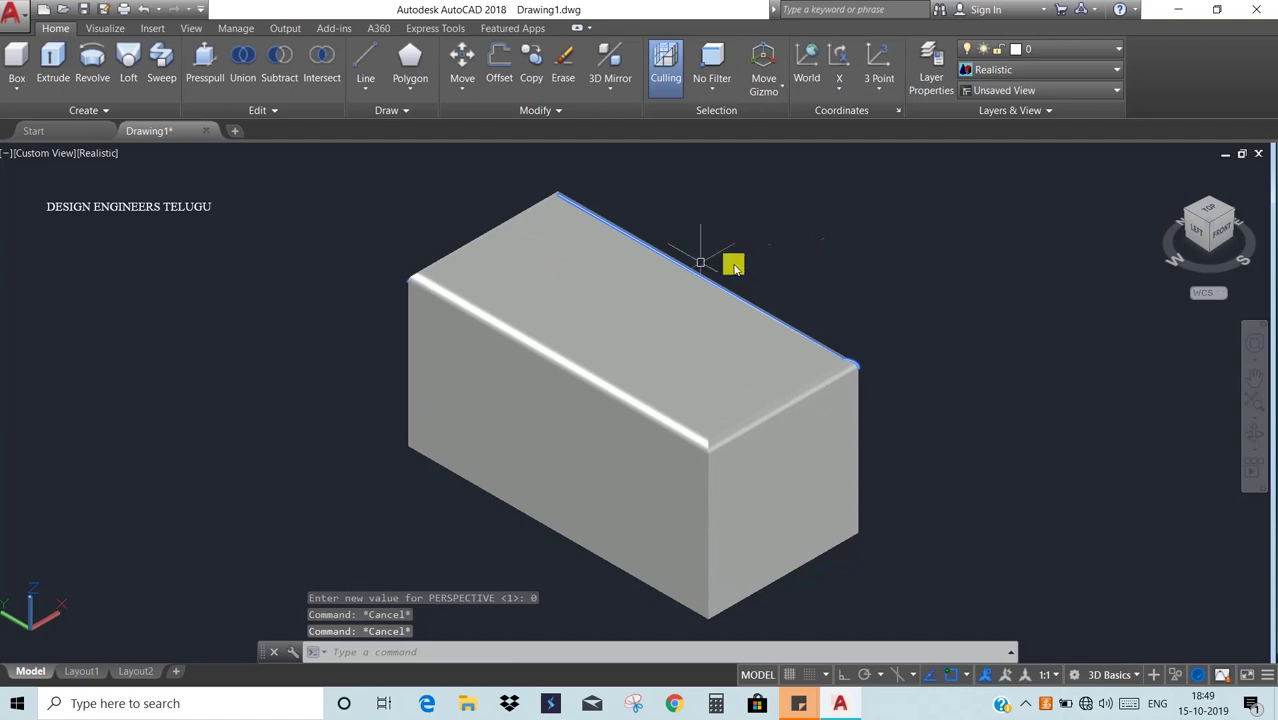
# - Undo the previous view change and the fillet on the box
pyautogui.click(265, 110)
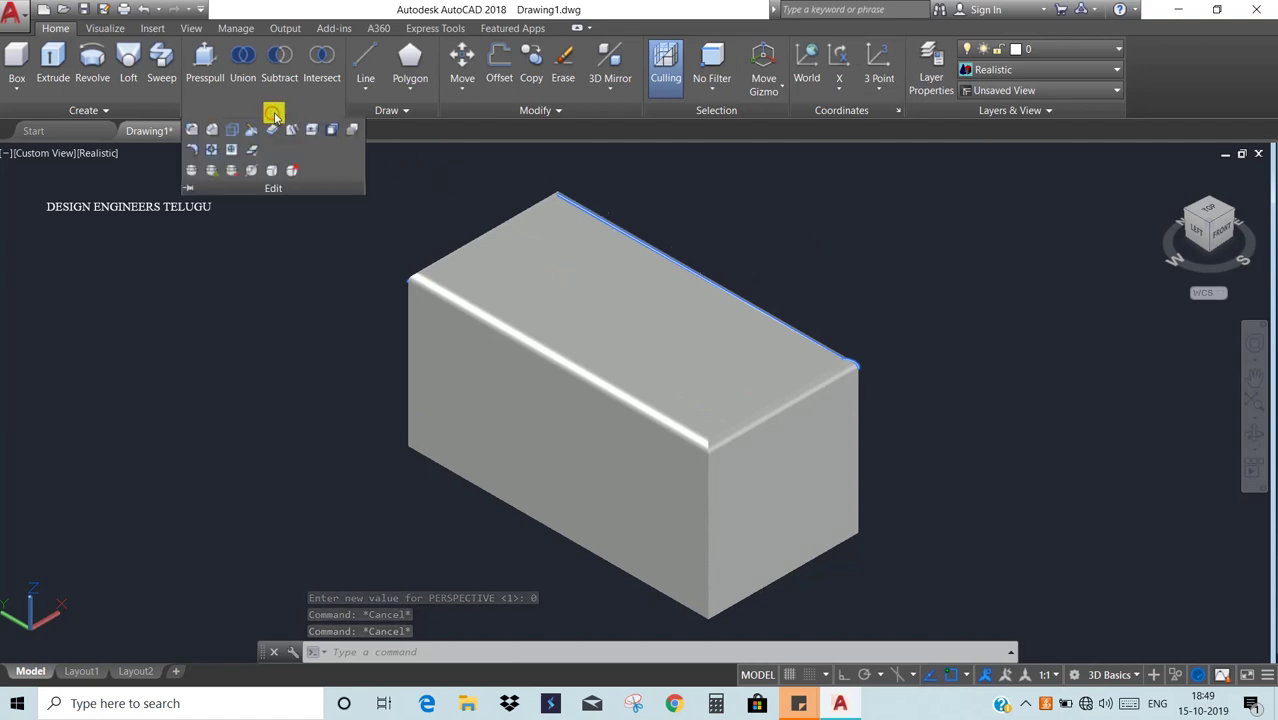
pyautogui.click(212, 133)
pyautogui.hotkey('ctrl', 'z')
pyautogui.hotkey('ctrl', 'z')
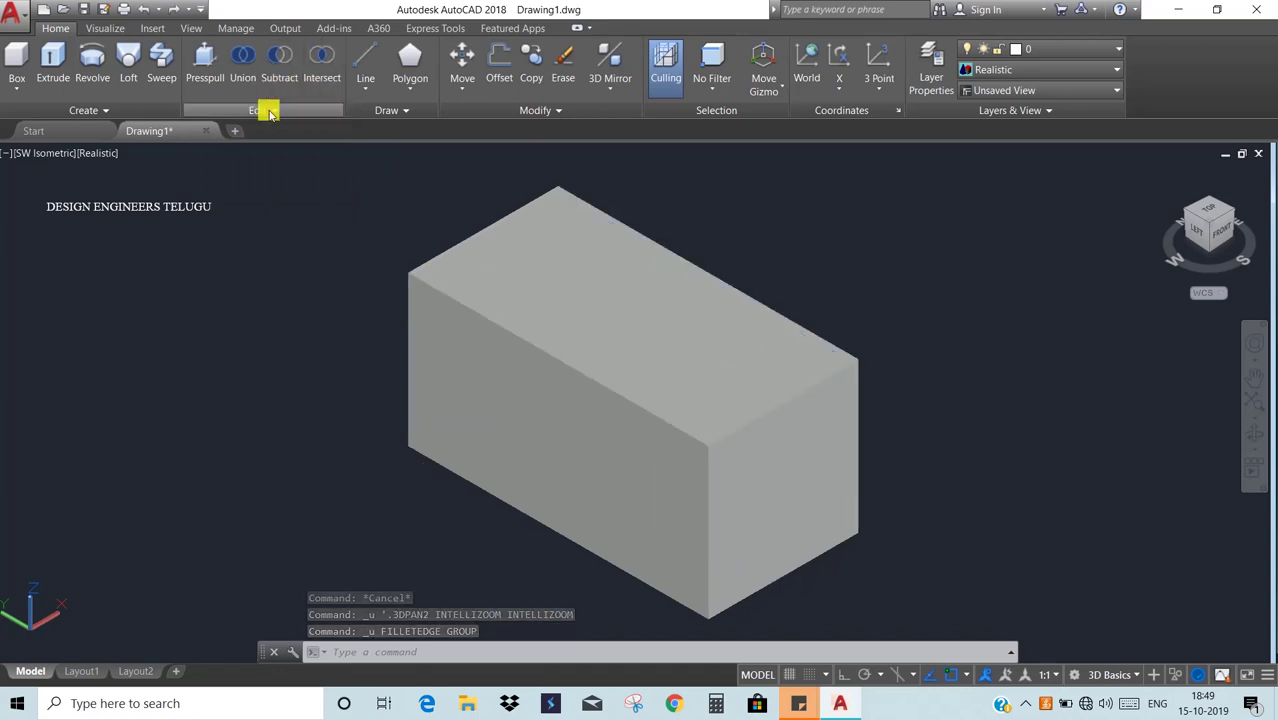
# - Chamfer the box's top-front edge with both chamfer distances set to 1
pyautogui.click(269, 112)
pyautogui.click(218, 130)
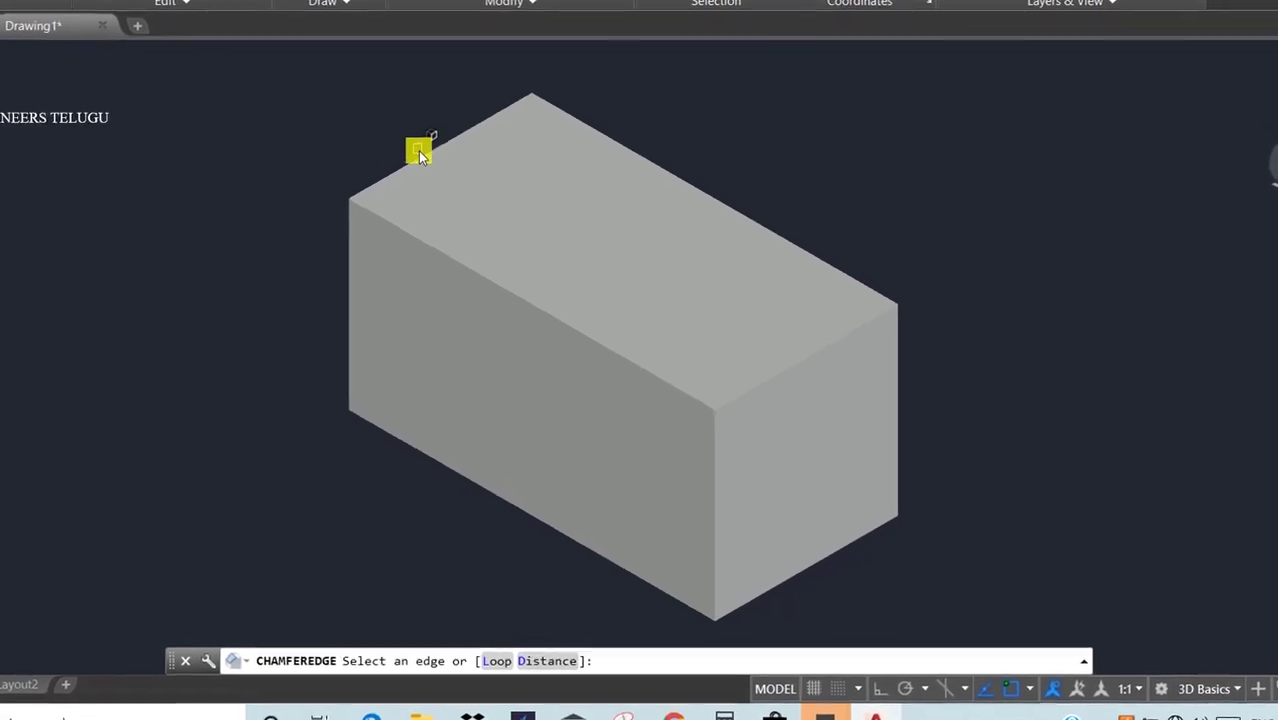
pyautogui.click(380, 218)
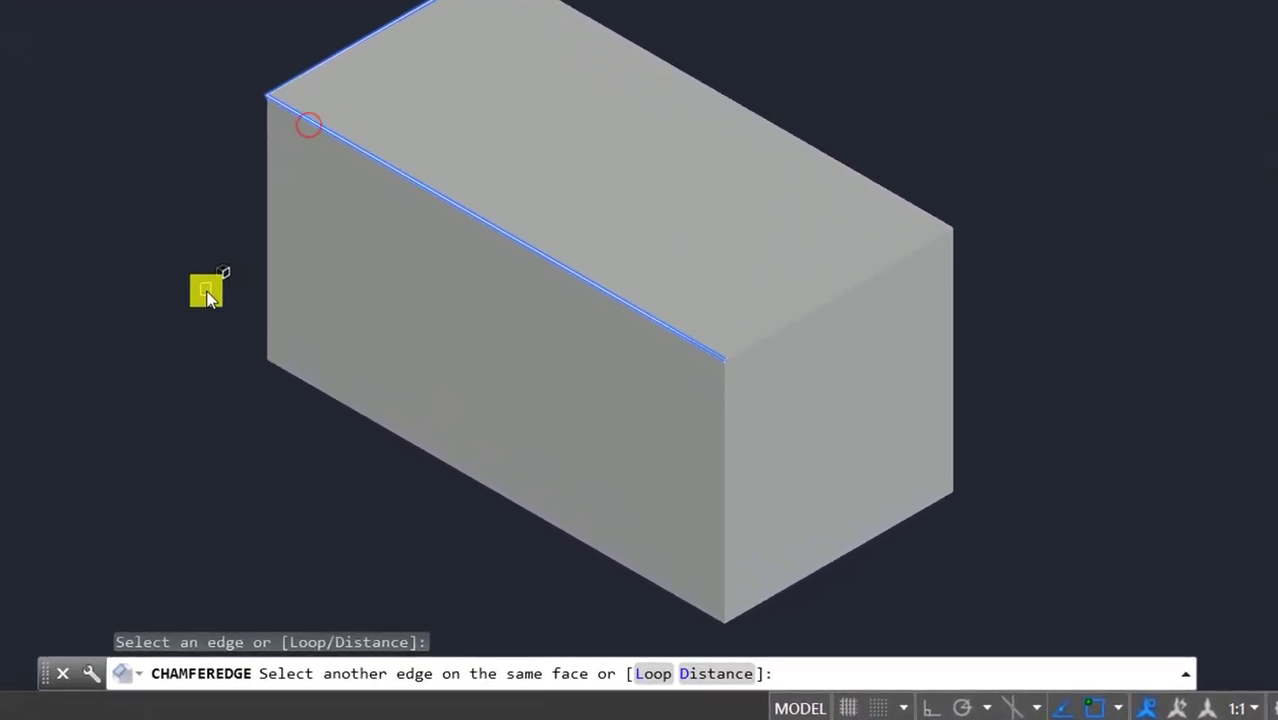
pyautogui.click(721, 680)
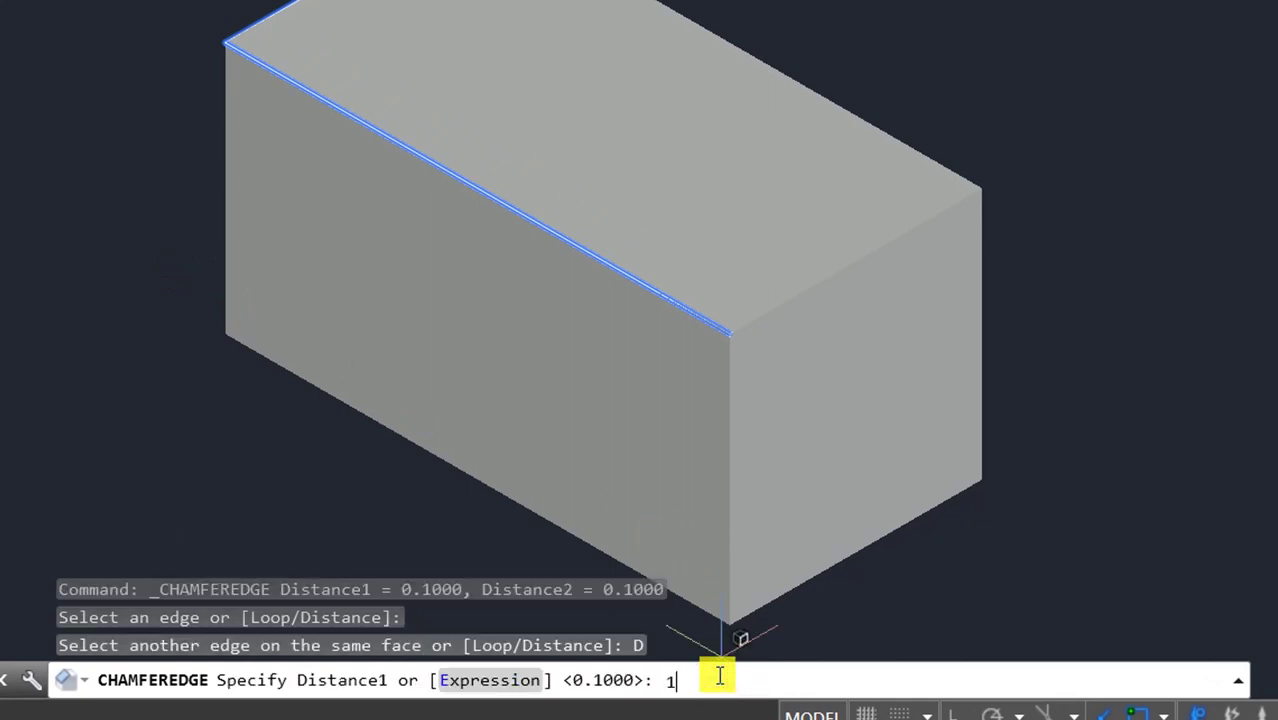
pyautogui.press('Return')
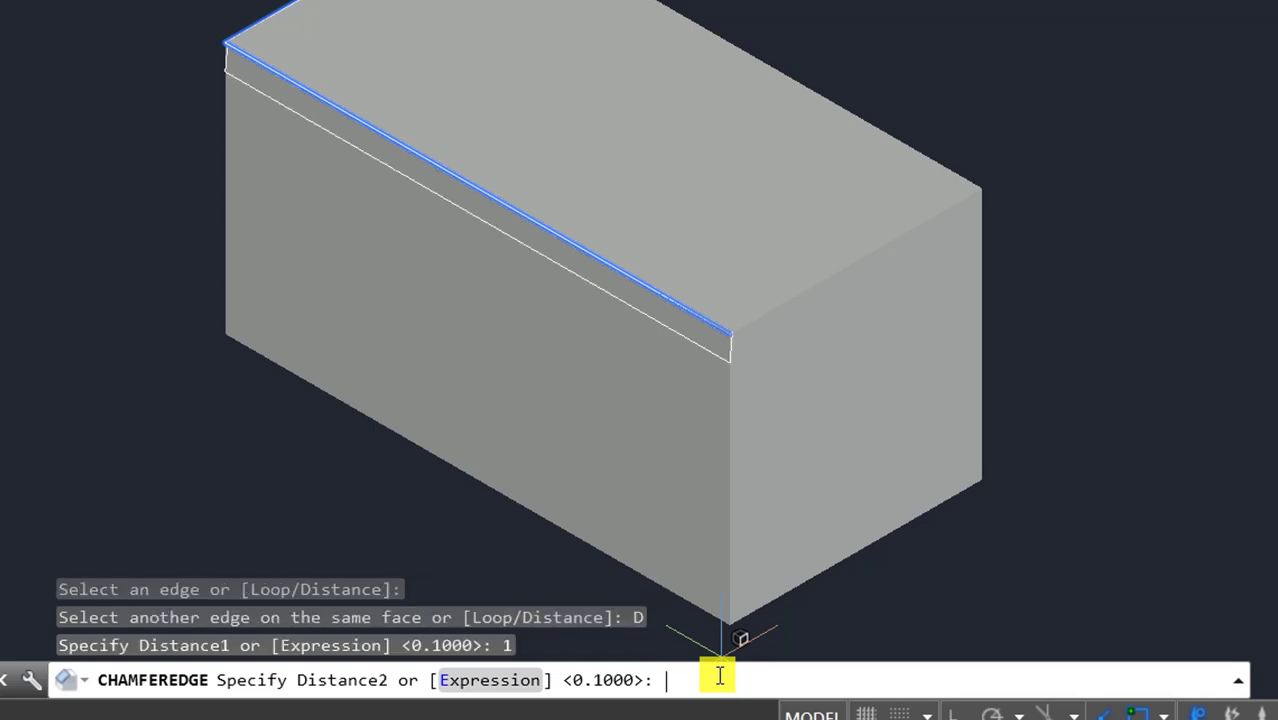
pyautogui.press('Return')
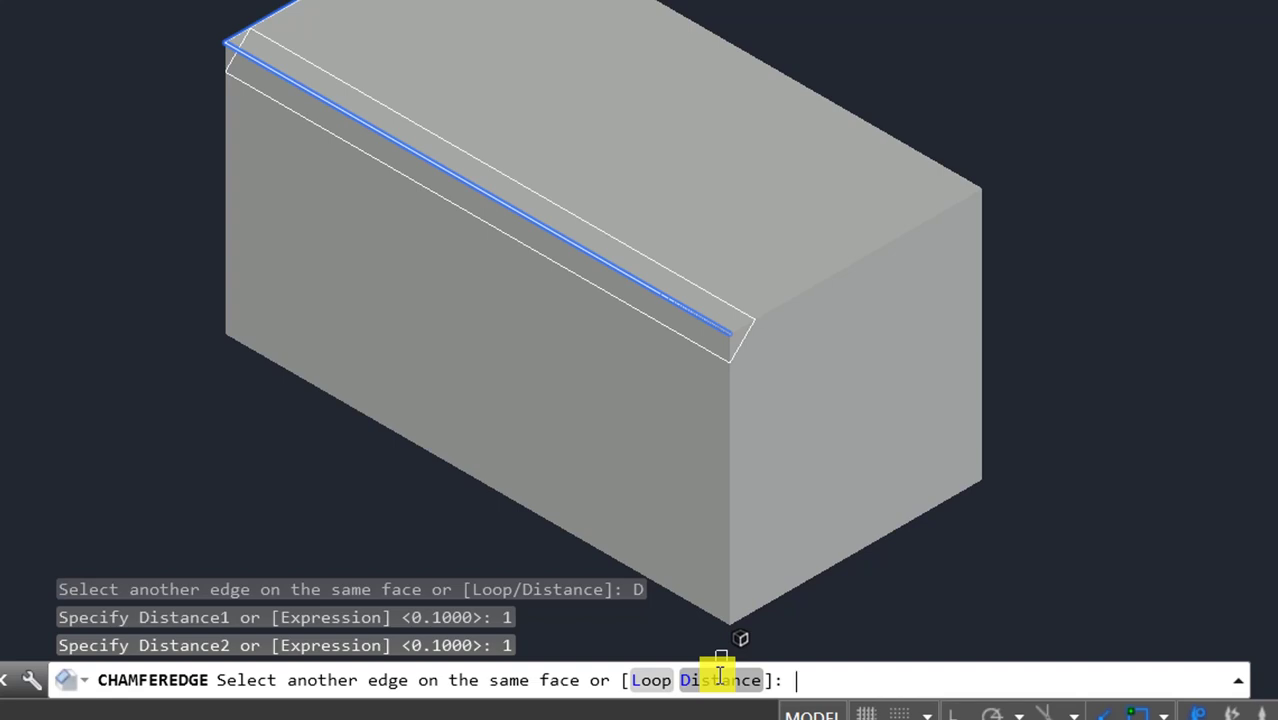
pyautogui.press('Return')
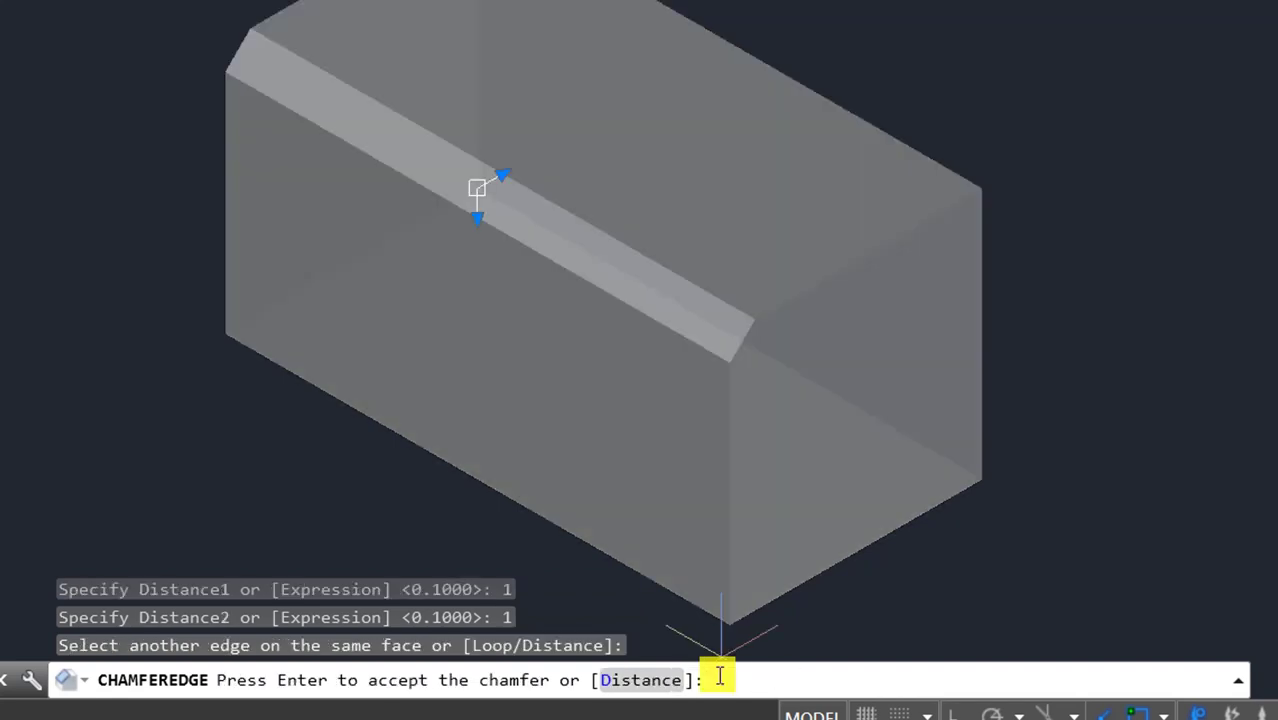
pyautogui.press('Return')
# - Orbit close around the chamfered box, return to the Home view, and expand the Edit tools
pyautogui.scroll(-2, 192, 94)
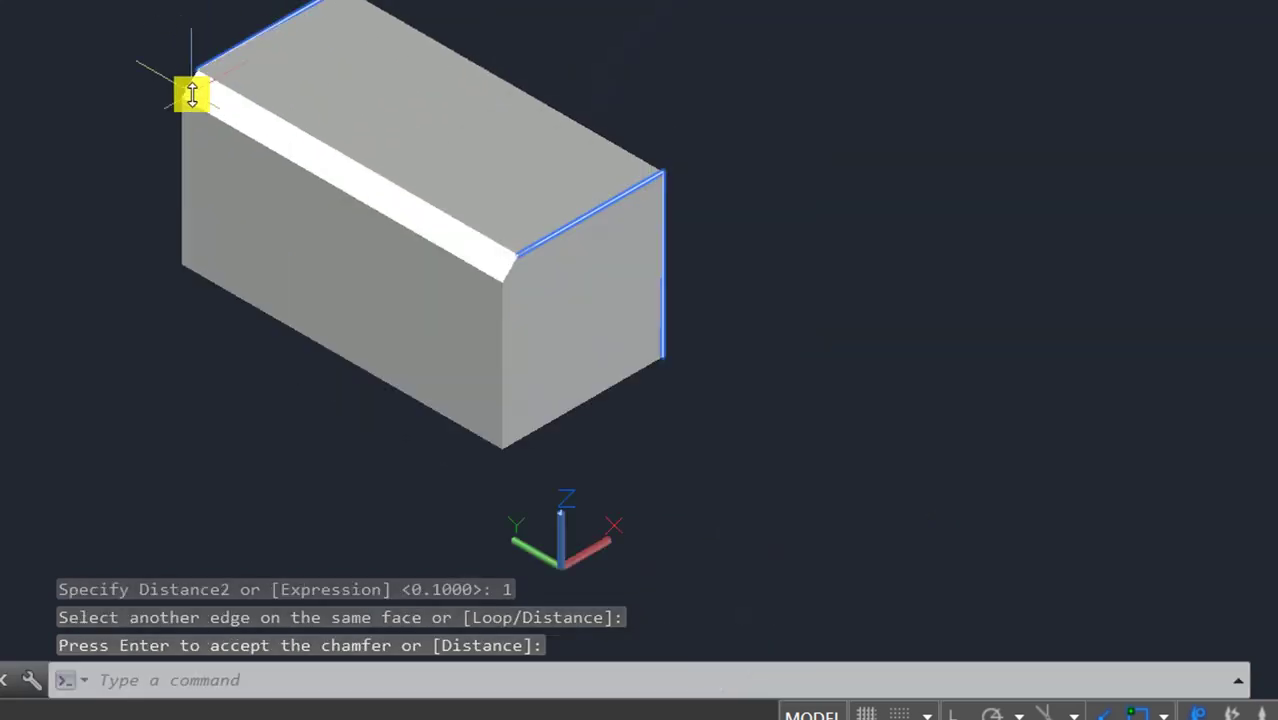
pyautogui.scroll(3, 192, 94)
pyautogui.scroll(1, 152, 62)
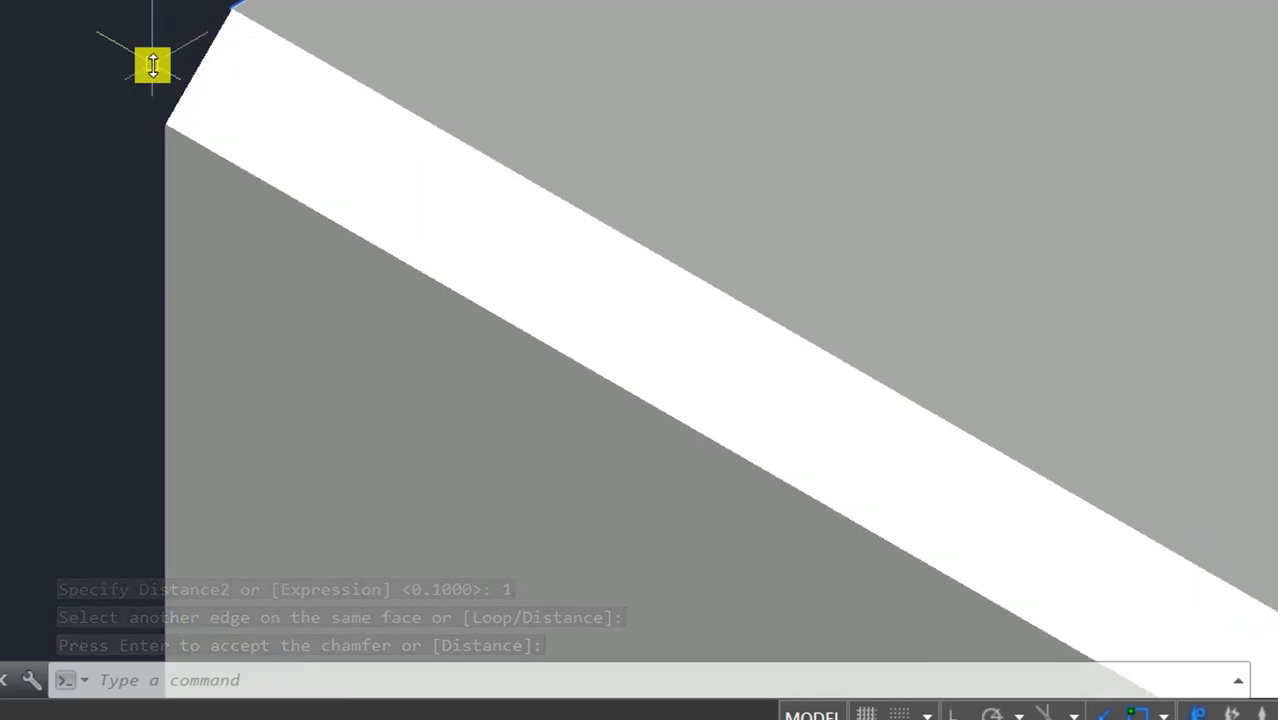
pyautogui.write('3do')
pyautogui.press('Return')
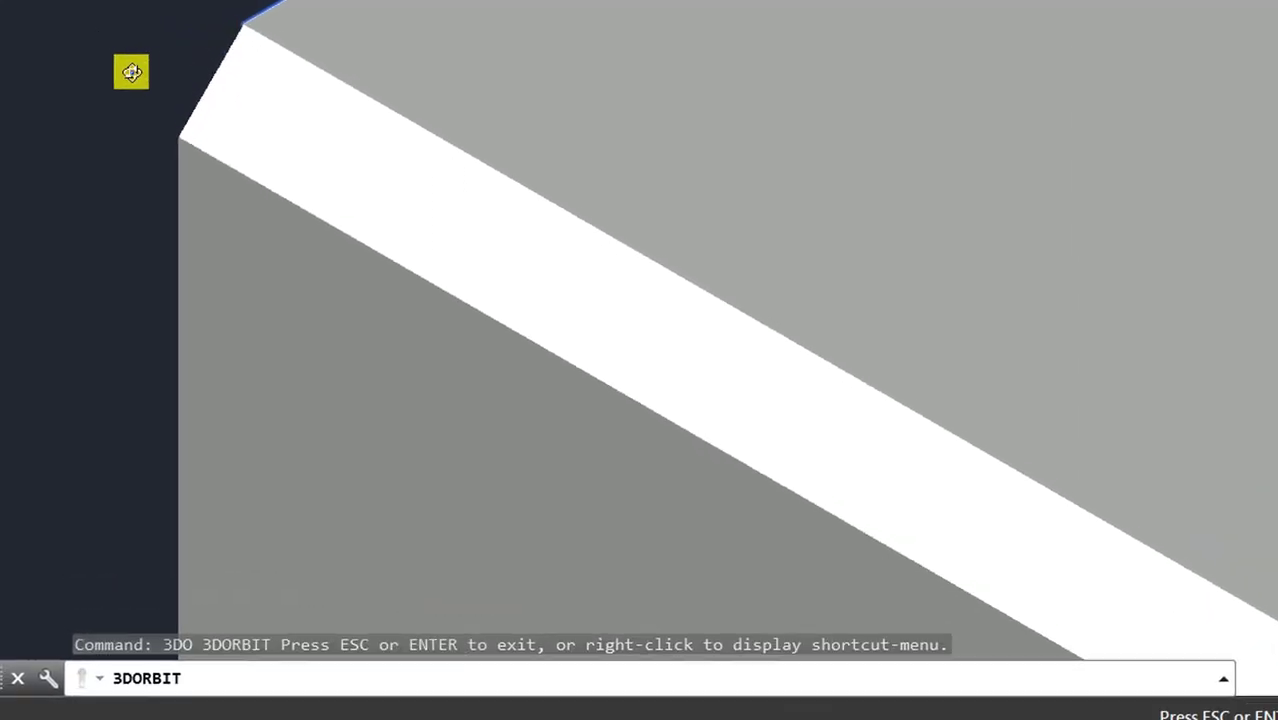
pyautogui.moveTo(131, 72); pyautogui.dragTo(335, 49)
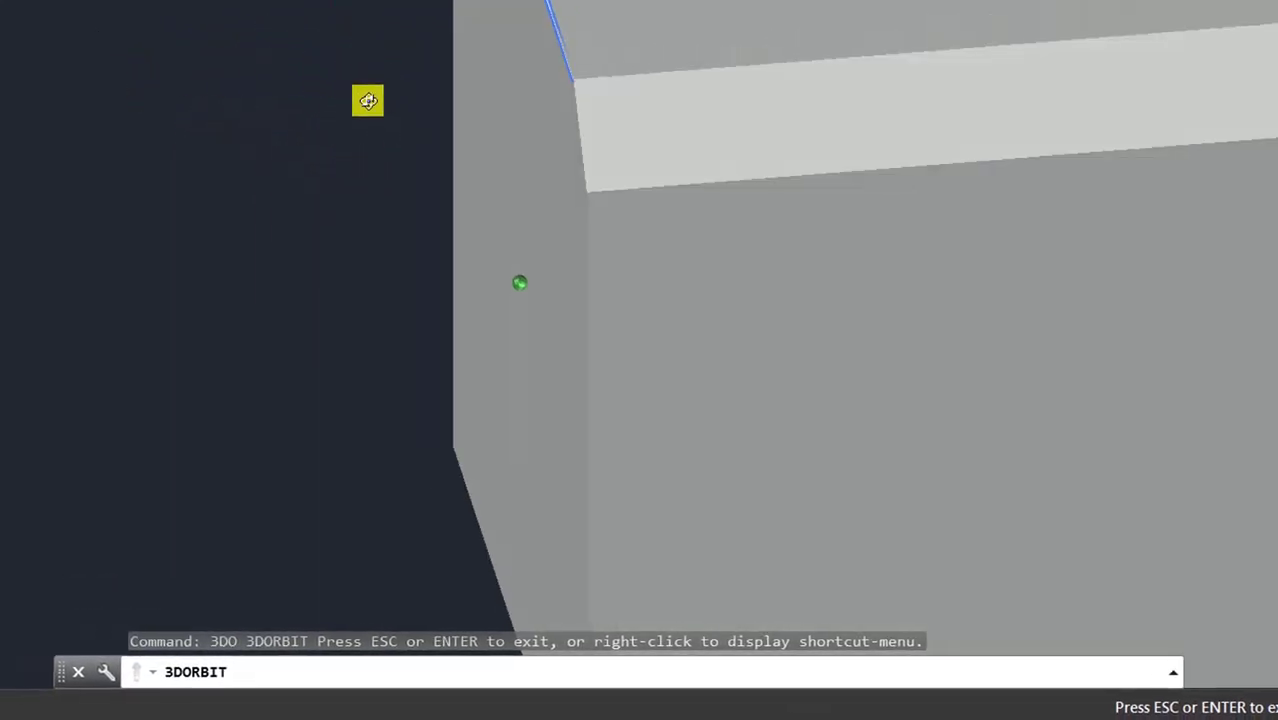
pyautogui.moveTo(367, 100); pyautogui.dragTo(189, 123)
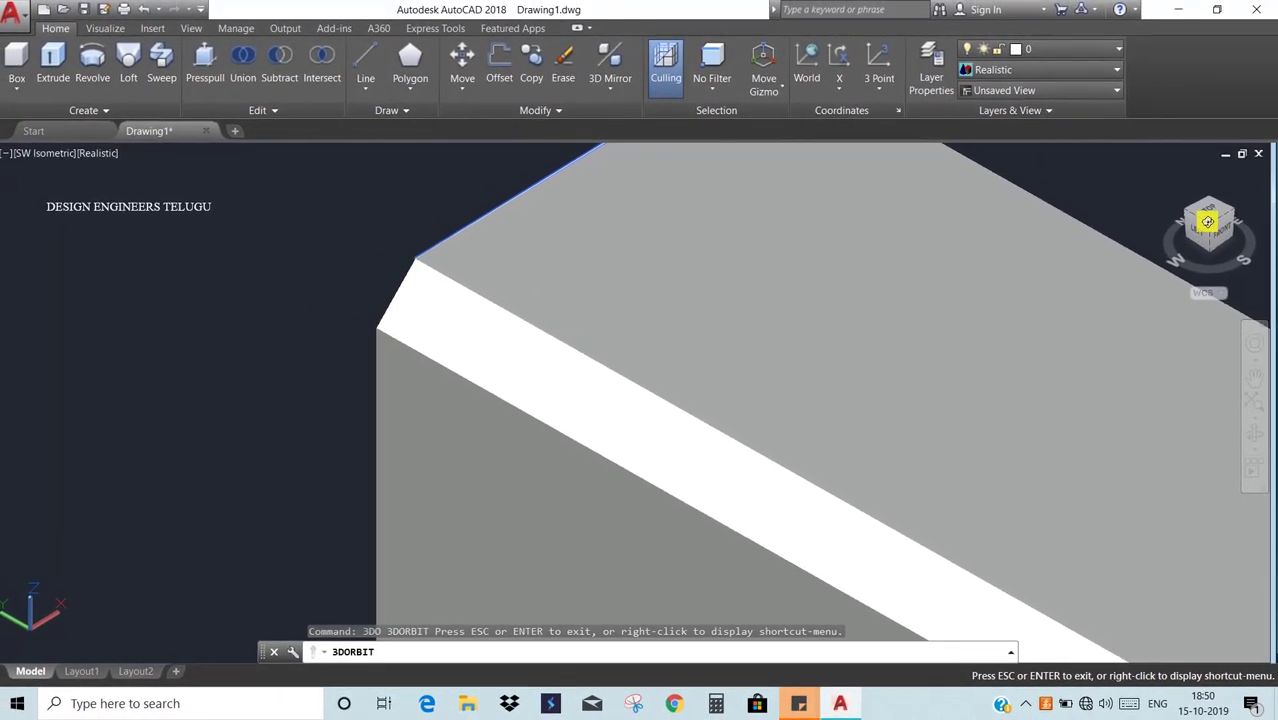
pyautogui.press('Escape')
pyautogui.click(1162, 173)
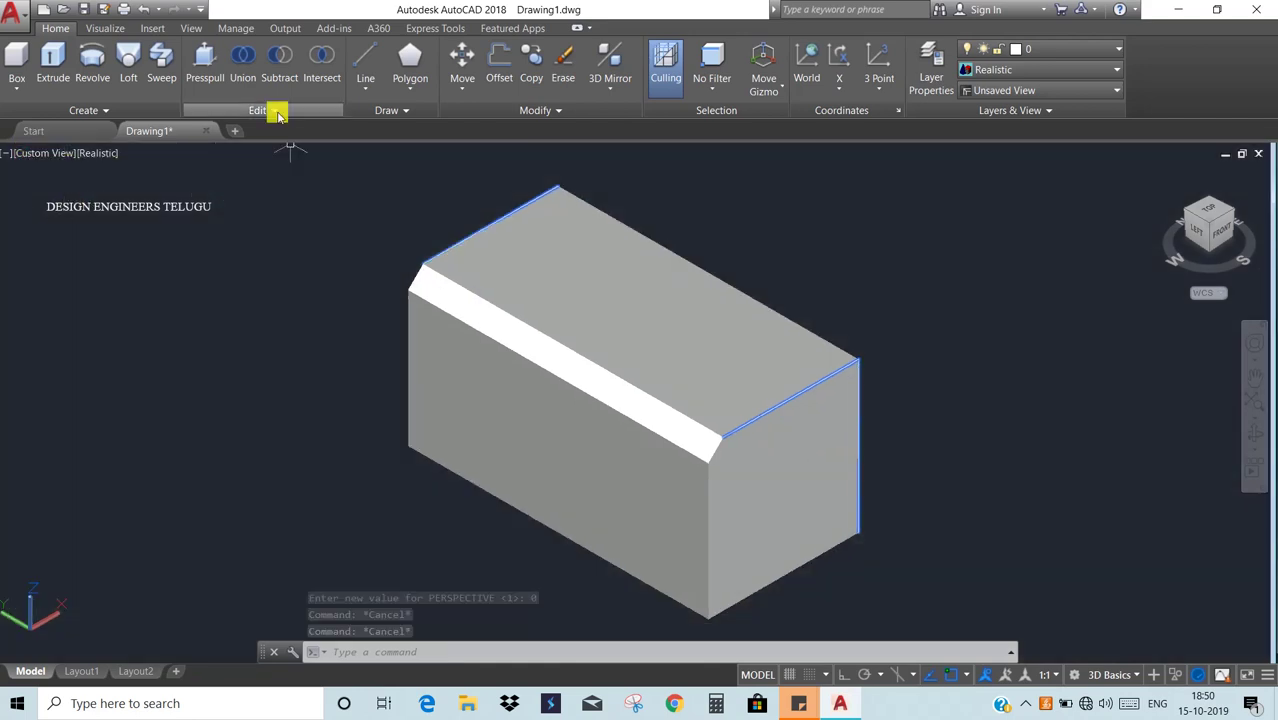
pyautogui.click(275, 110)
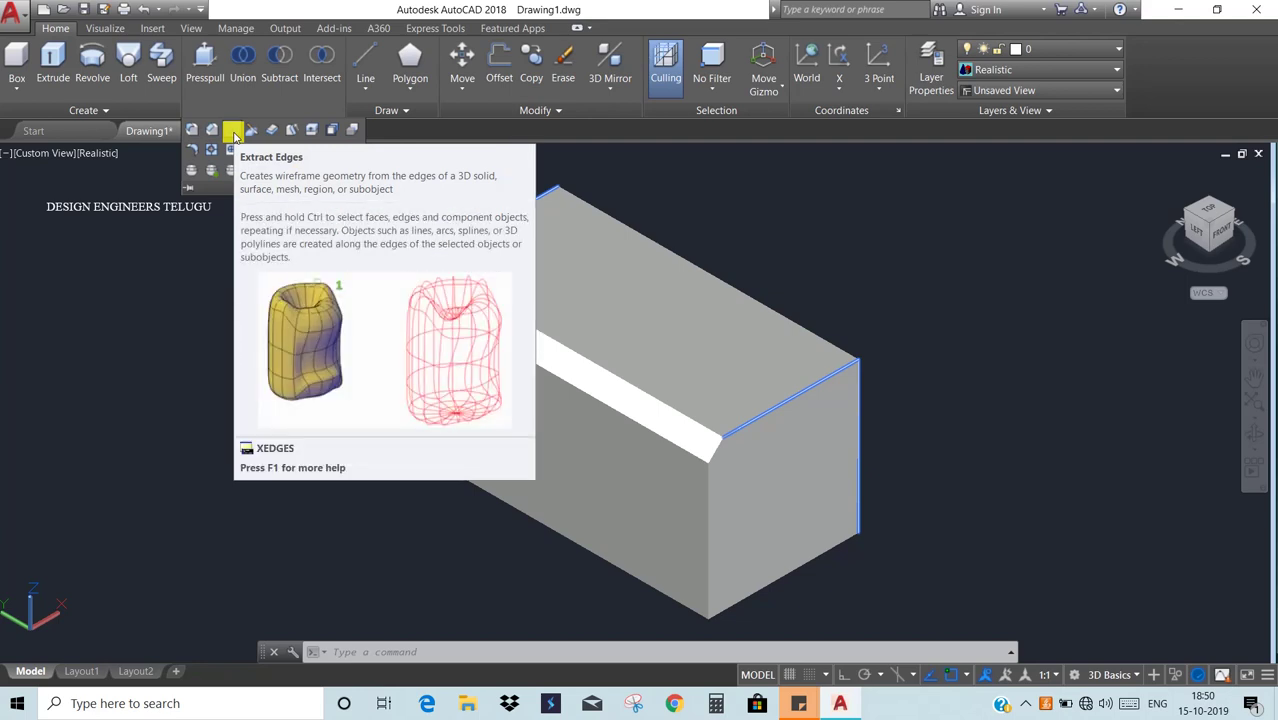
# - Extract the chamfered box's edges as wireframe with Extract Edges, then start MOVE
pyautogui.press('Escape')
pyautogui.press('Escape')
pyautogui.press('Escape')
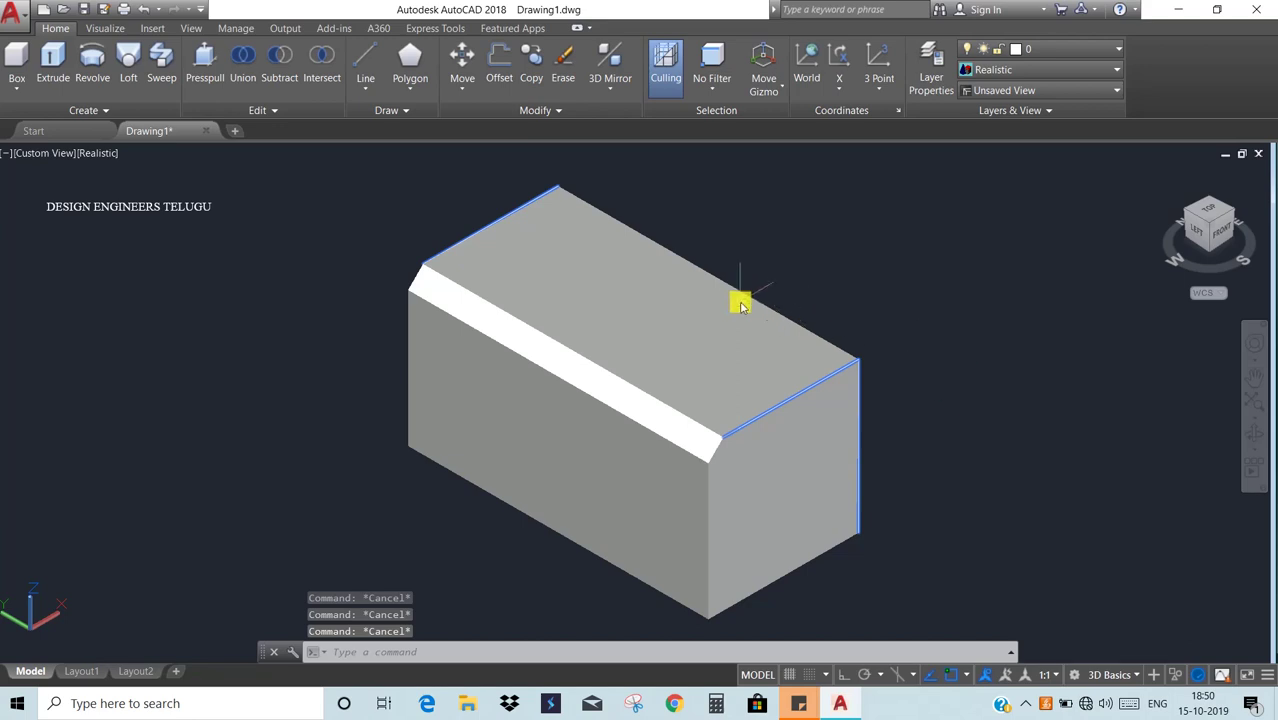
pyautogui.click(277, 109)
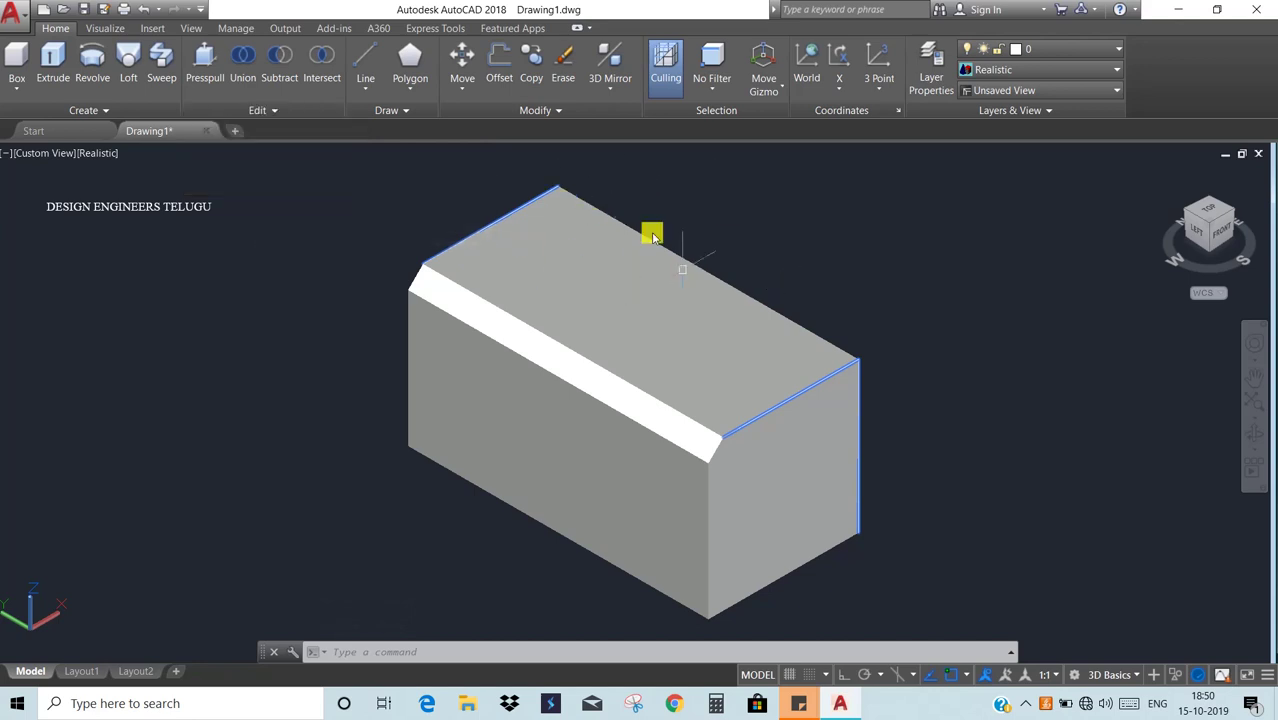
pyautogui.click(264, 113)
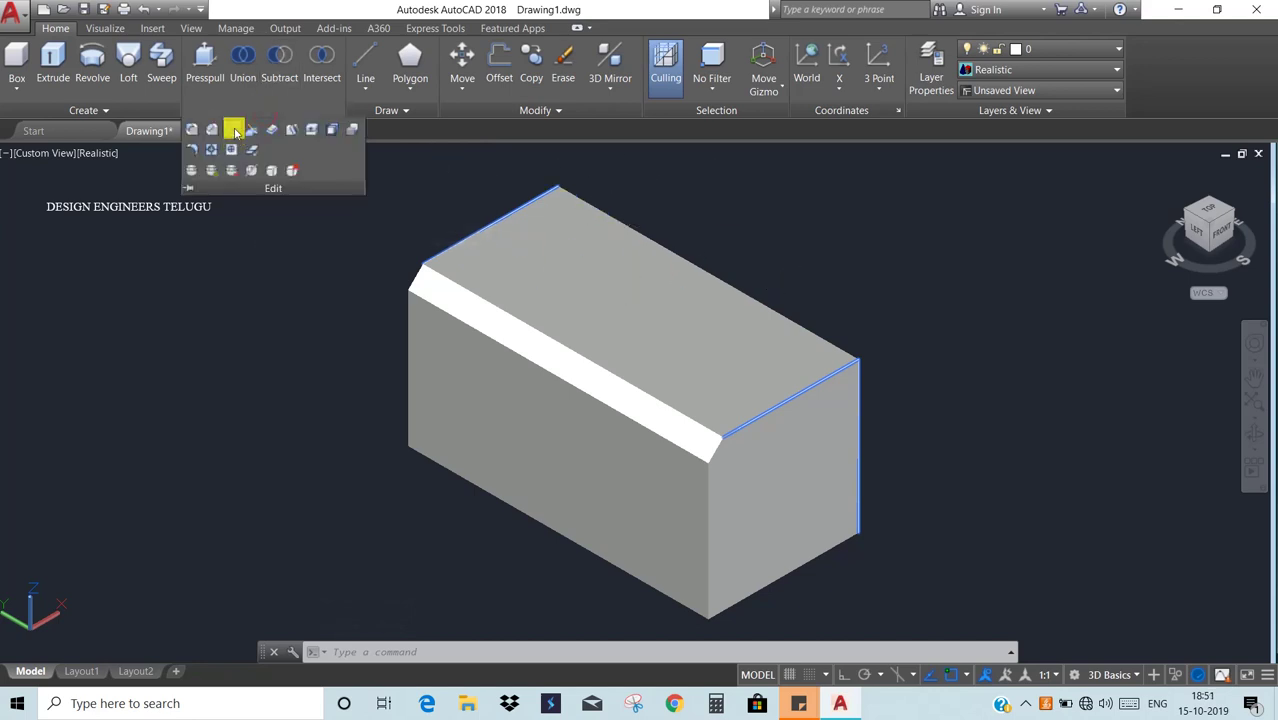
pyautogui.click(234, 130)
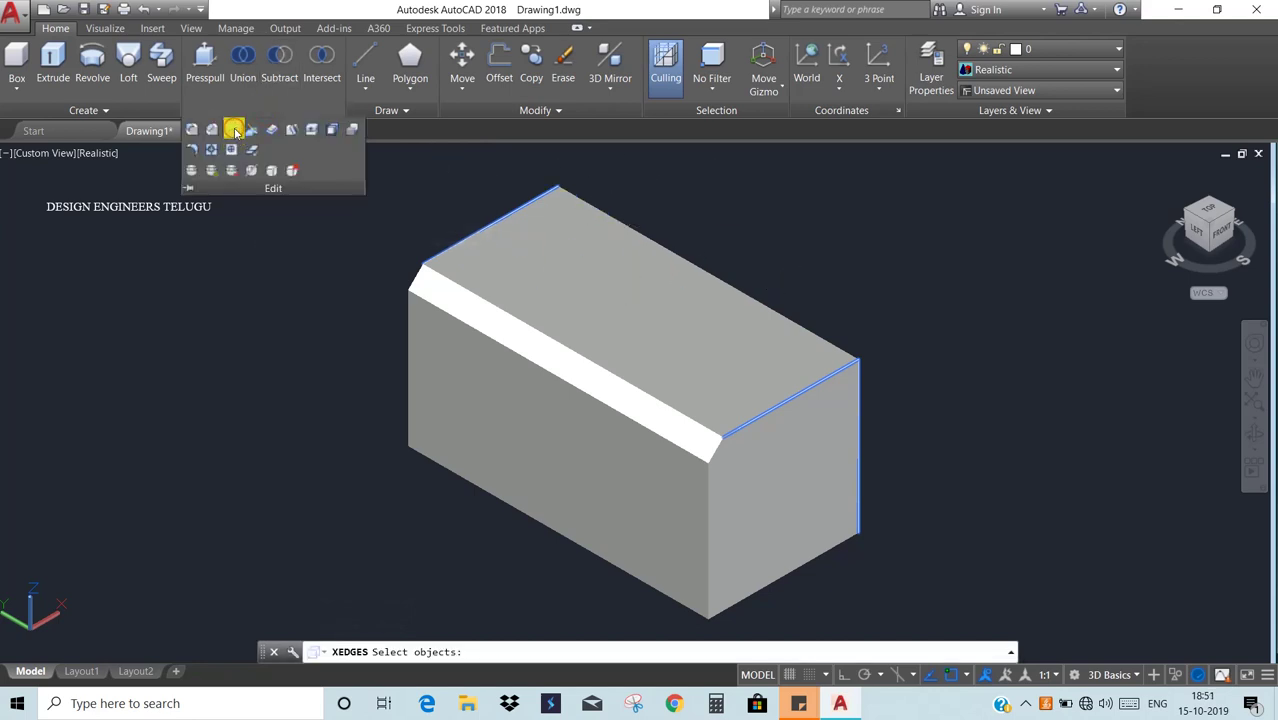
pyautogui.click(575, 254)
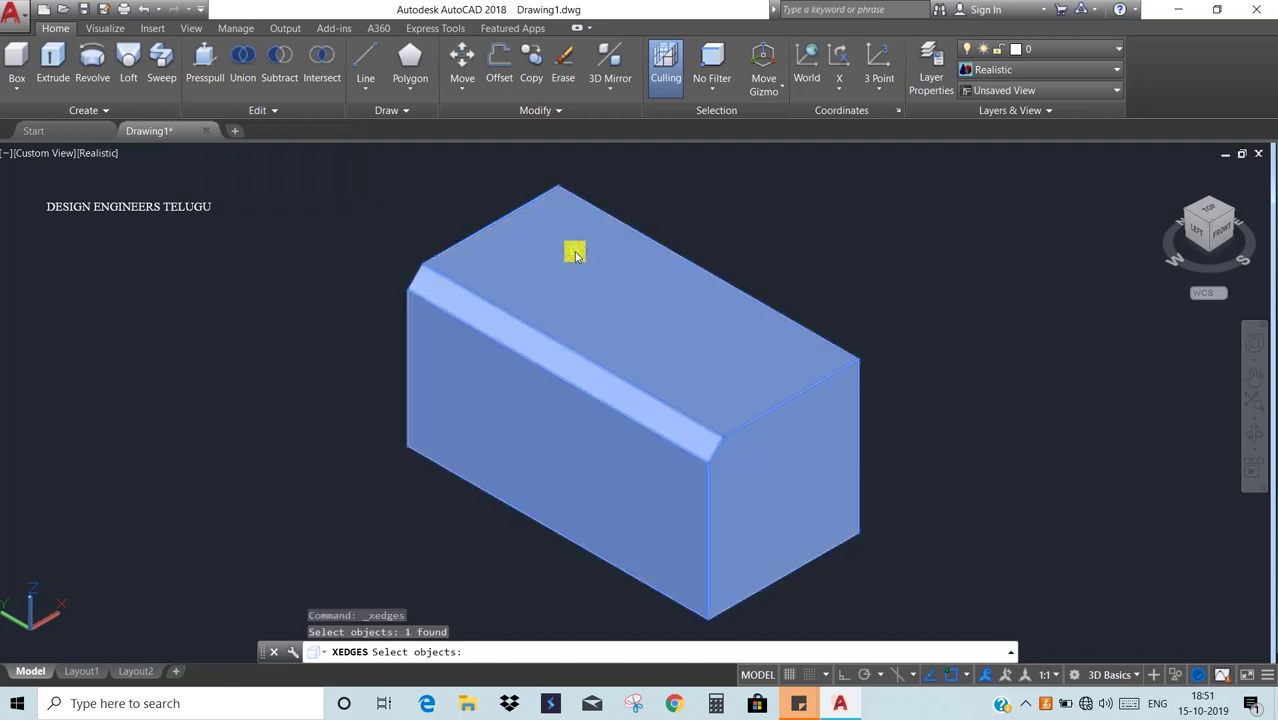
pyautogui.press('Return')
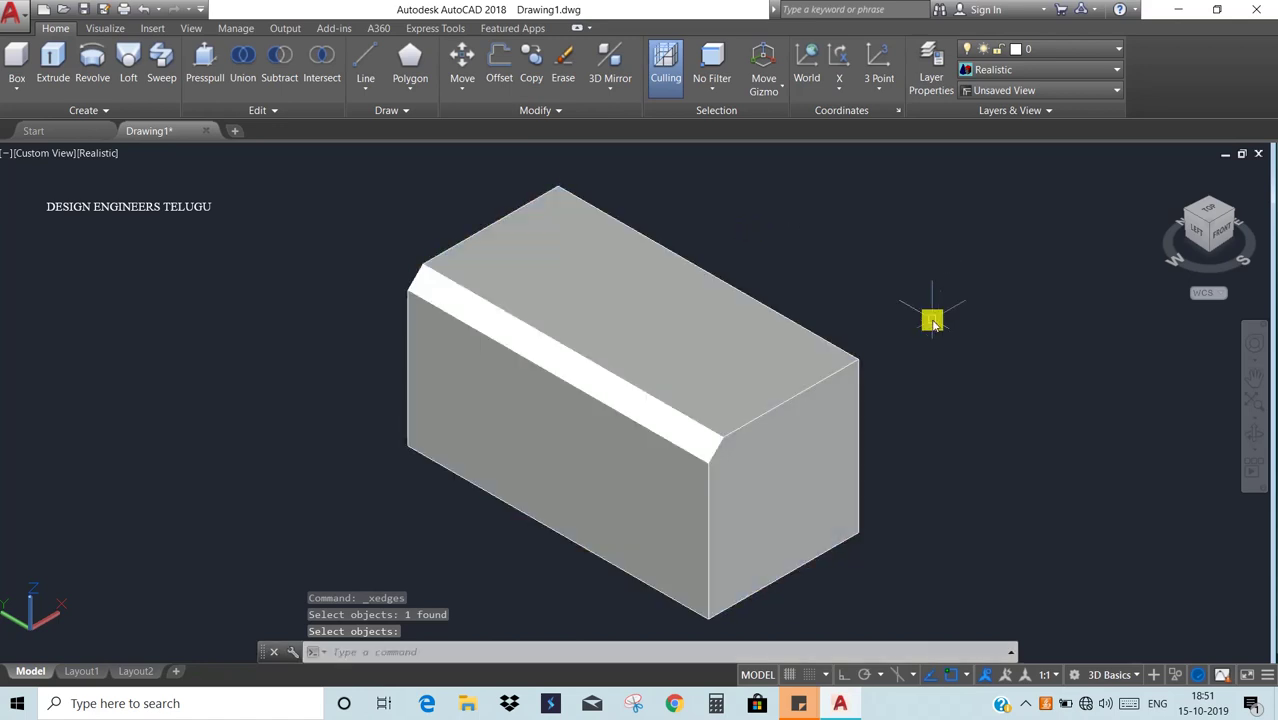
pyautogui.write('m')
pyautogui.press('Return')
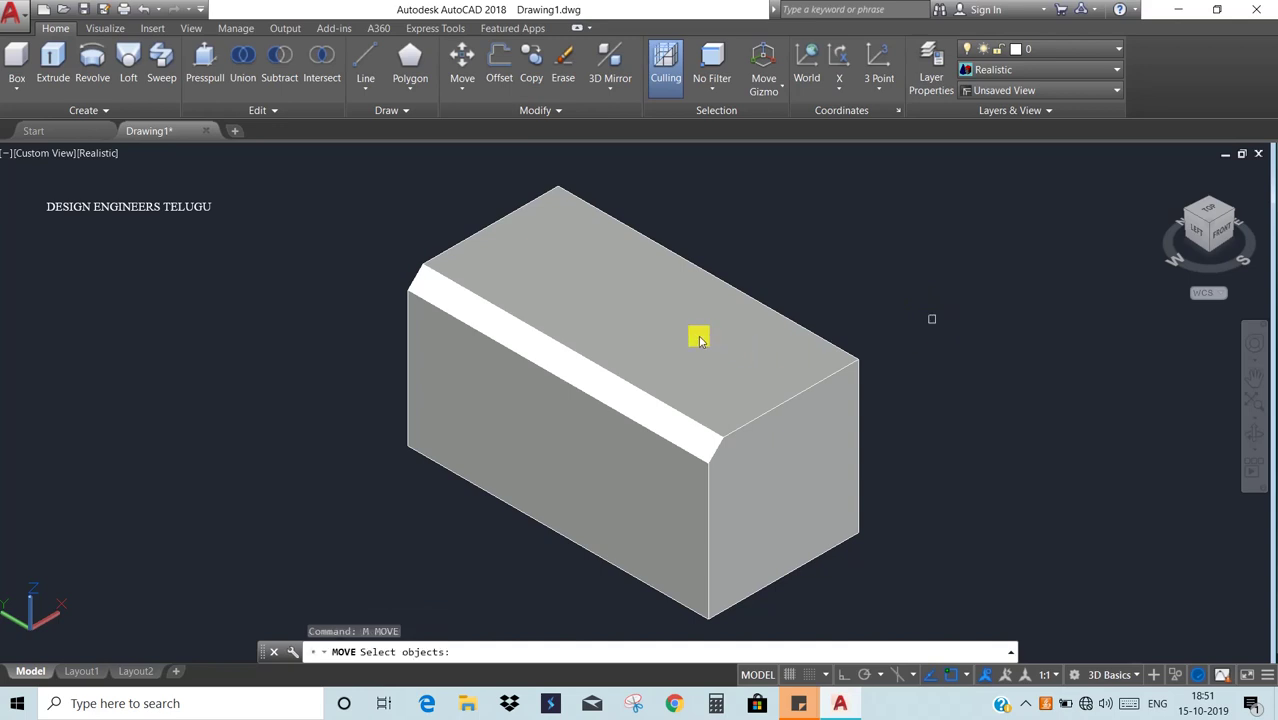
# - Move the chamfered solid to the right, away from its extracted wireframe edges
pyautogui.click(577, 347)
pyautogui.press('Return')
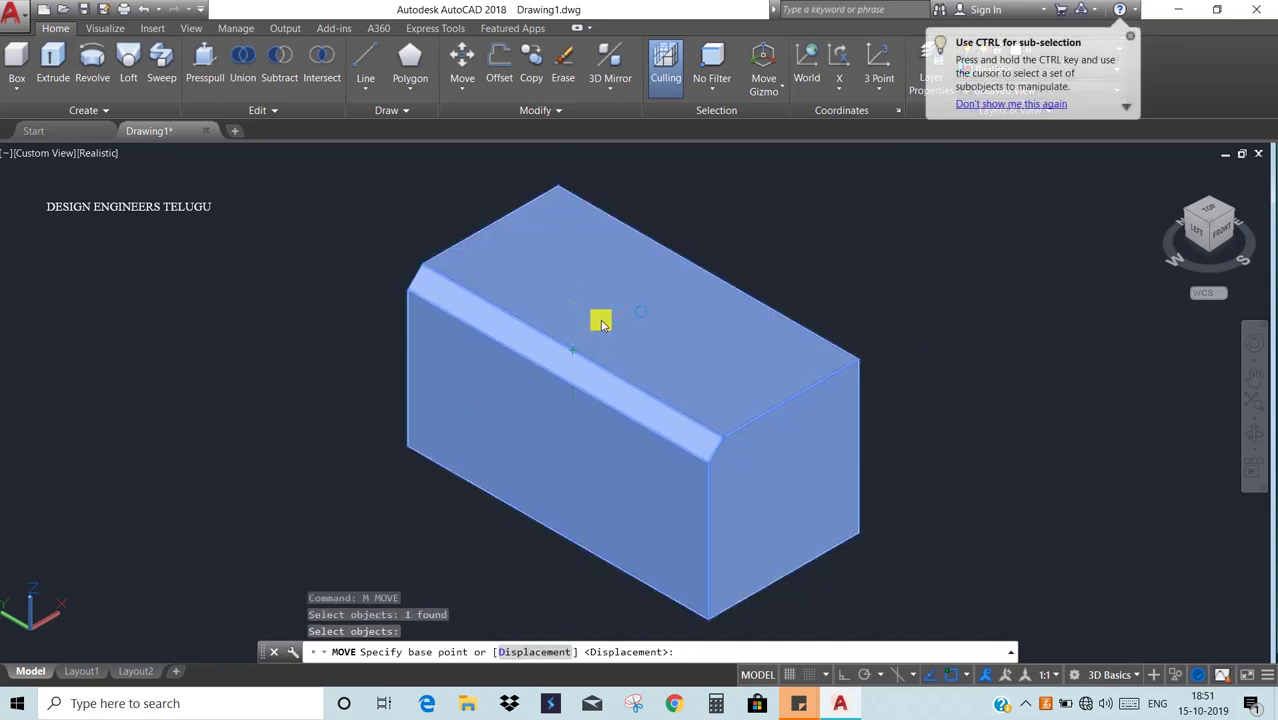
pyautogui.click(600, 321)
pyautogui.click(1027, 303)
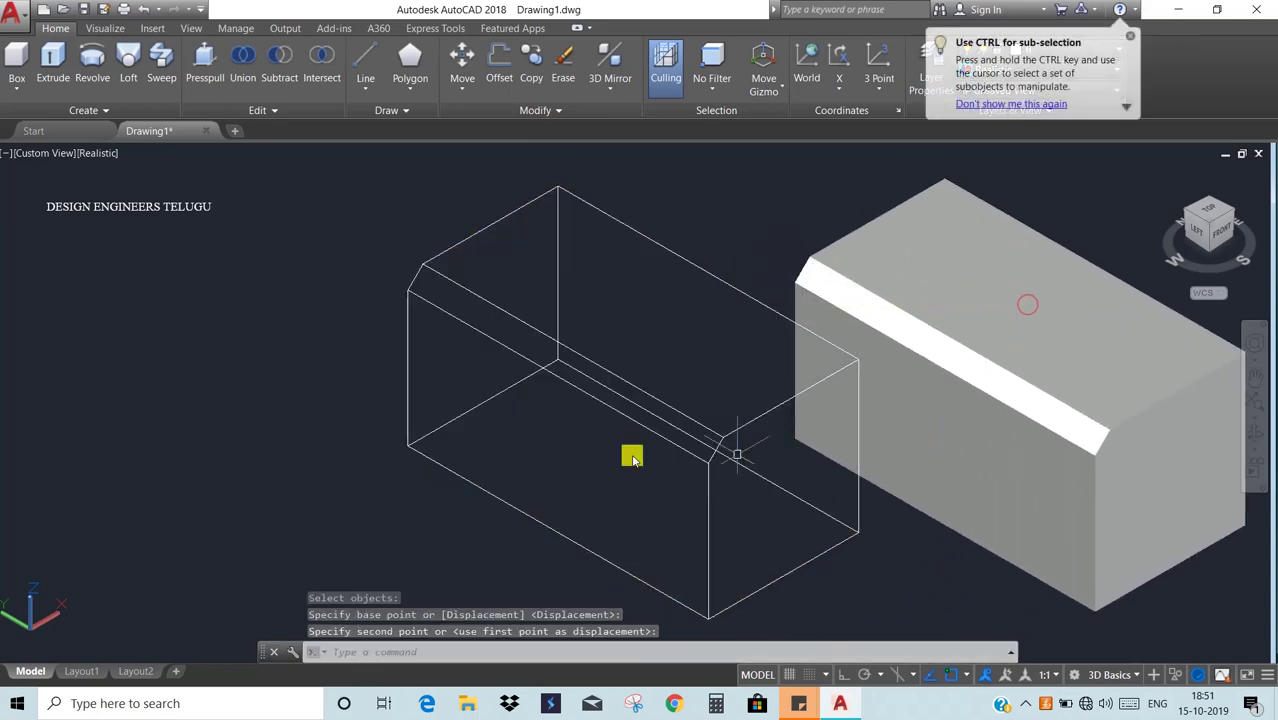
pyautogui.scroll(2, 476, 402)
pyautogui.scroll(-4, 476, 402)
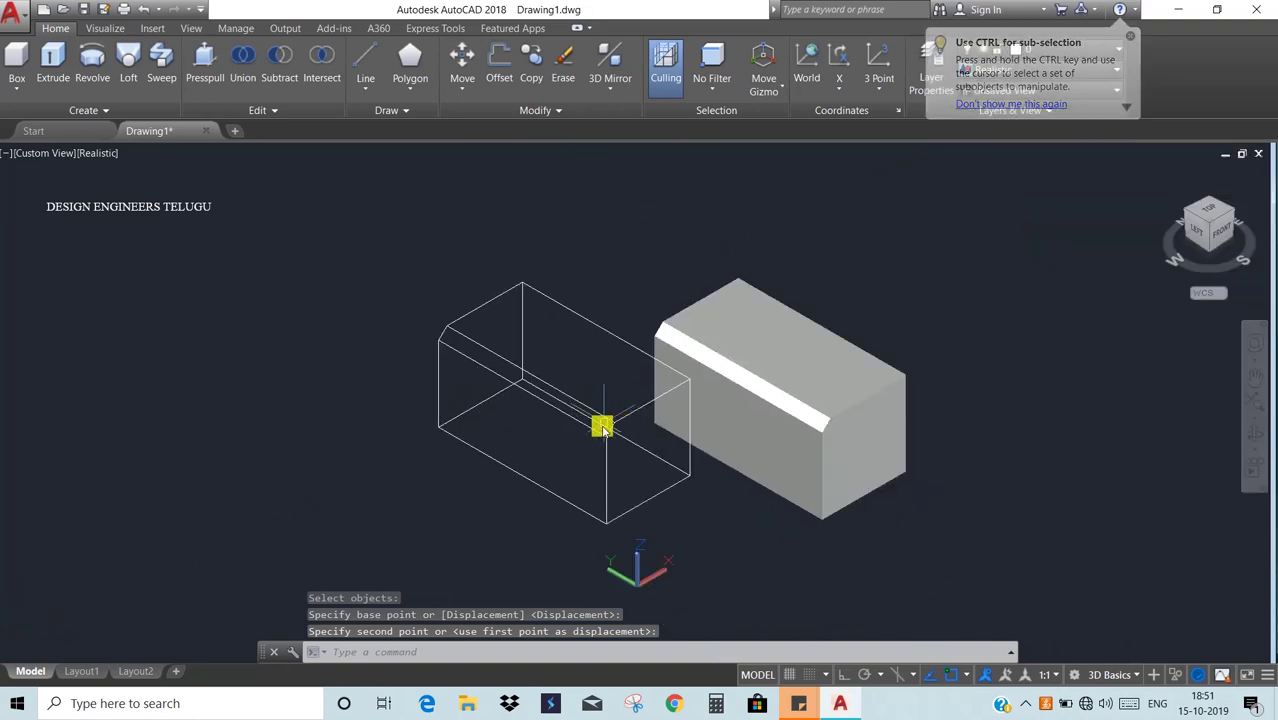
# - Orbit around the solid and the wireframe copy, then return to the Home view
pyautogui.click(800, 430)
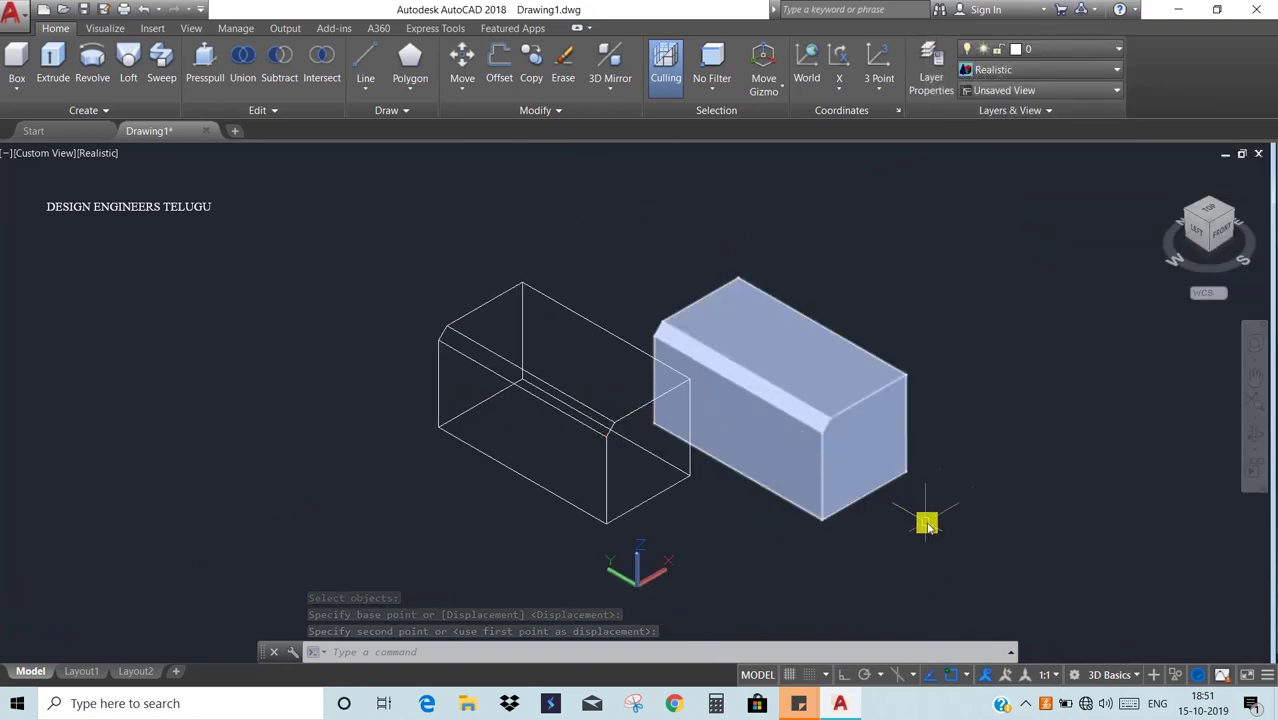
pyautogui.write('3d')
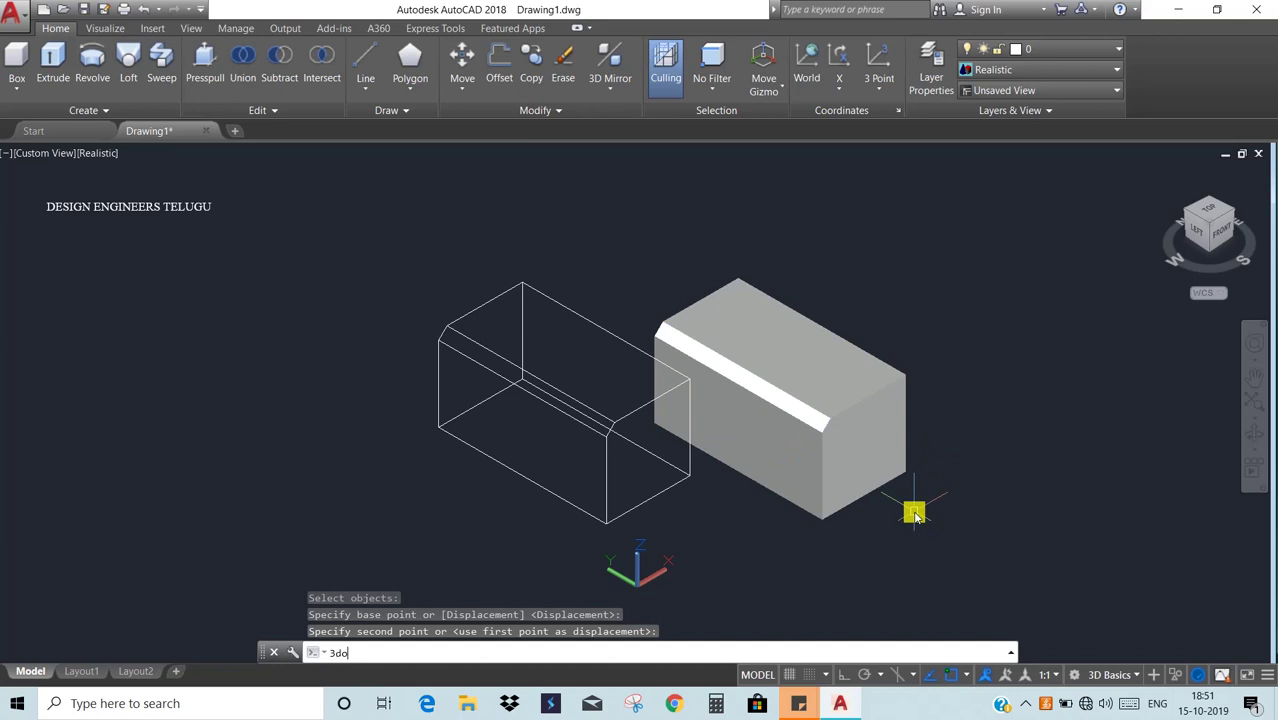
pyautogui.write('o')
pyautogui.press('Return')
pyautogui.moveTo(813, 474)
pyautogui.mouseDown()
pyautogui.moveTo(725, 405)
pyautogui.moveTo(732, 372)
pyautogui.moveTo(793, 374)
pyautogui.moveTo(827, 448)
pyautogui.moveTo(824, 488)
pyautogui.moveTo(803, 488)
pyautogui.mouseUp()
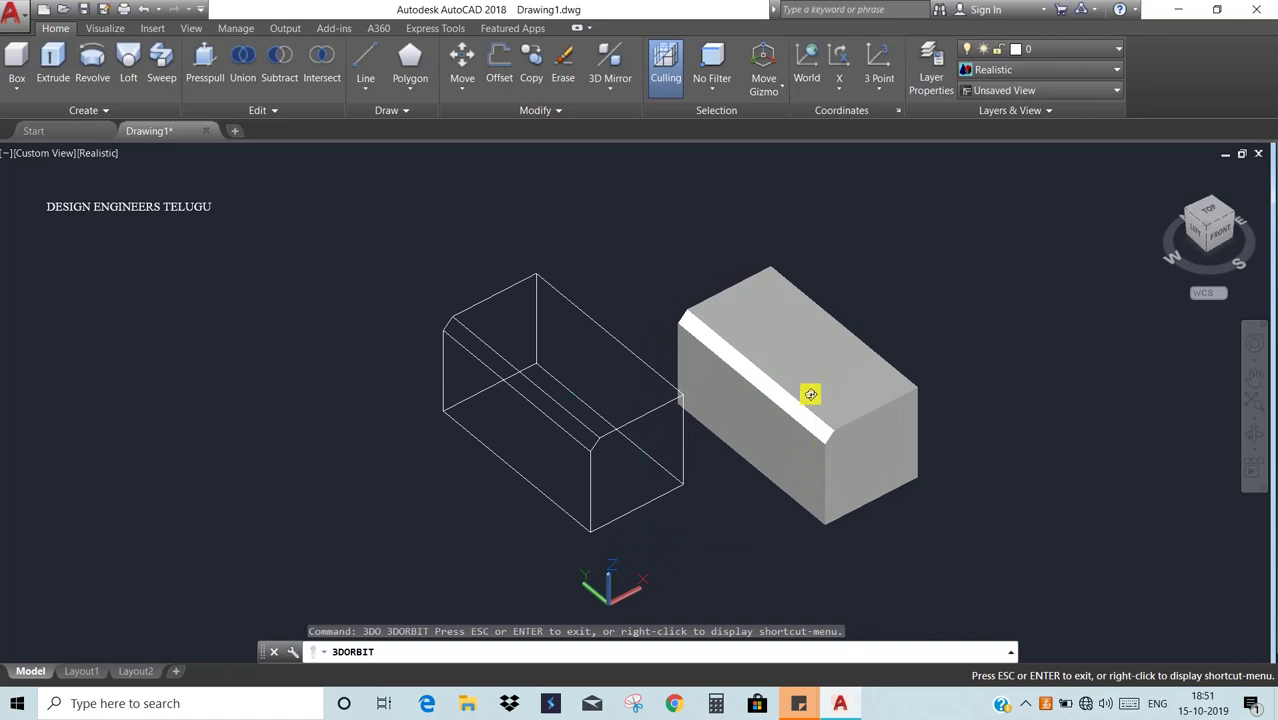
pyautogui.moveTo(810, 394); pyautogui.dragTo(800, 408)
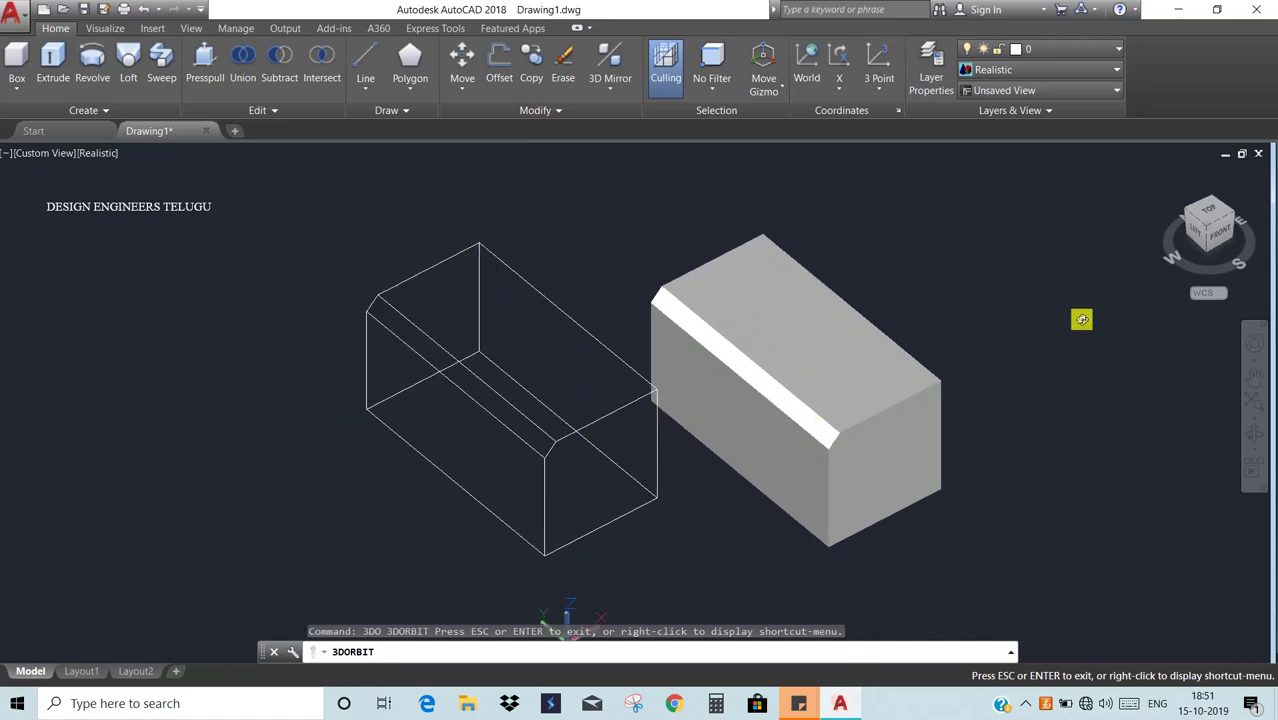
pyautogui.press('Escape')
pyautogui.press('Escape')
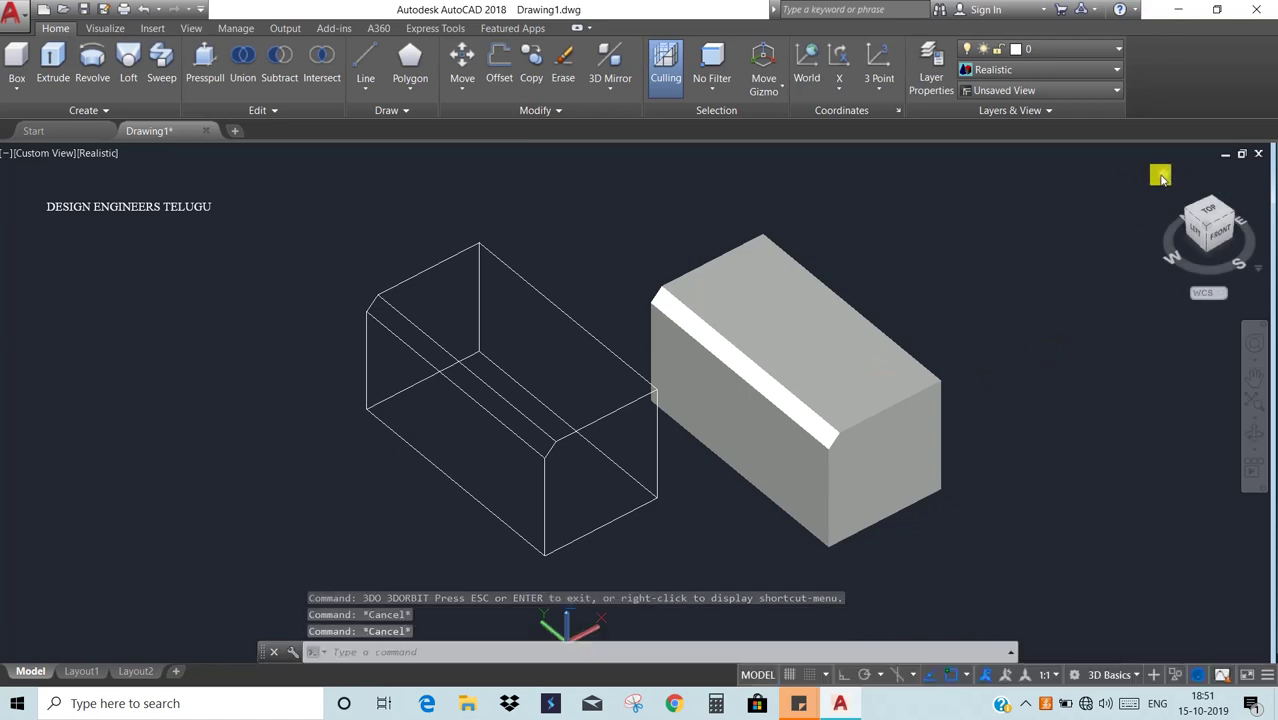
pyautogui.click(1162, 174)
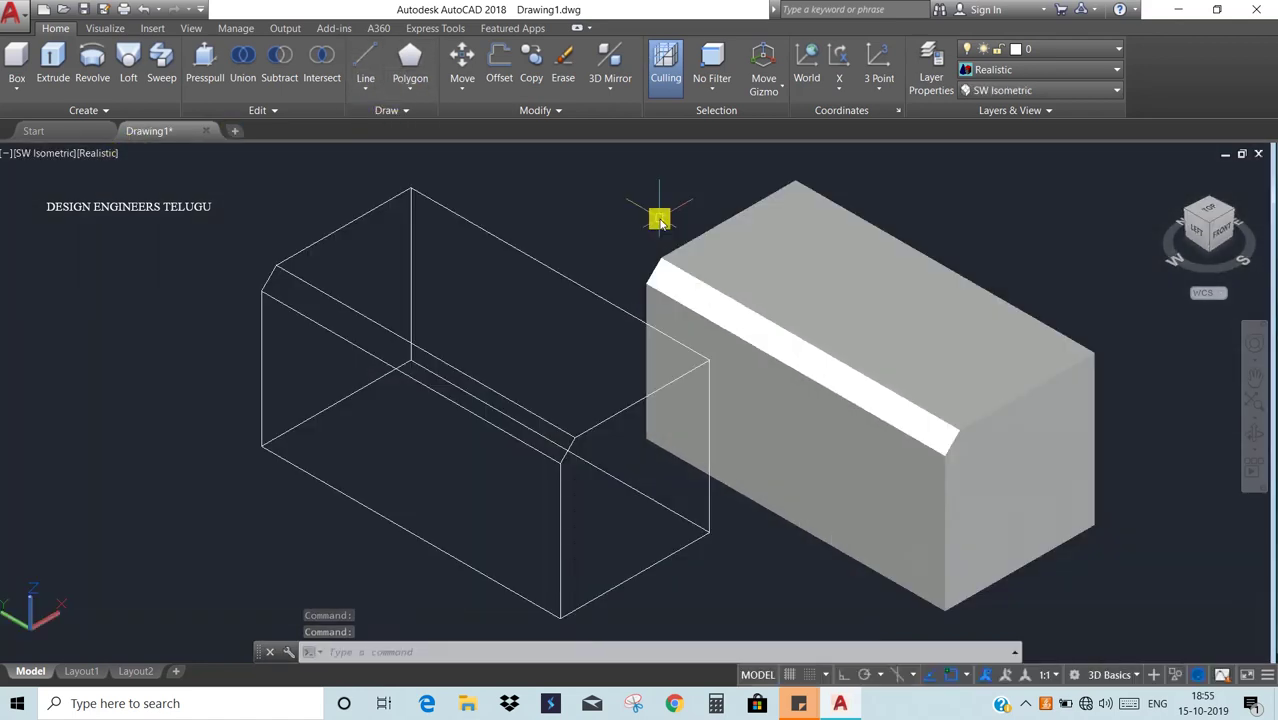
# - Start the Extrude command from the Create panel to extrude a wireframe edge
pyautogui.click(265, 110)
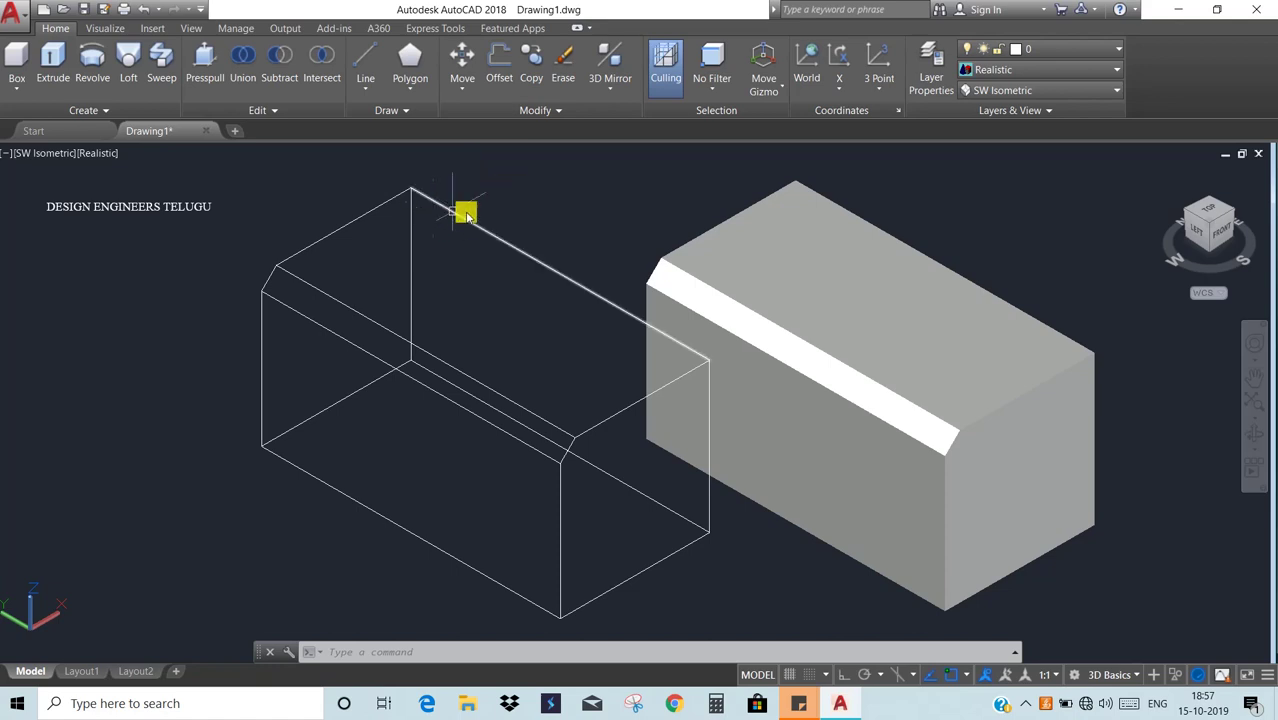
pyautogui.moveTo(497, 213); pyautogui.dragTo(481, 232, button='middle')
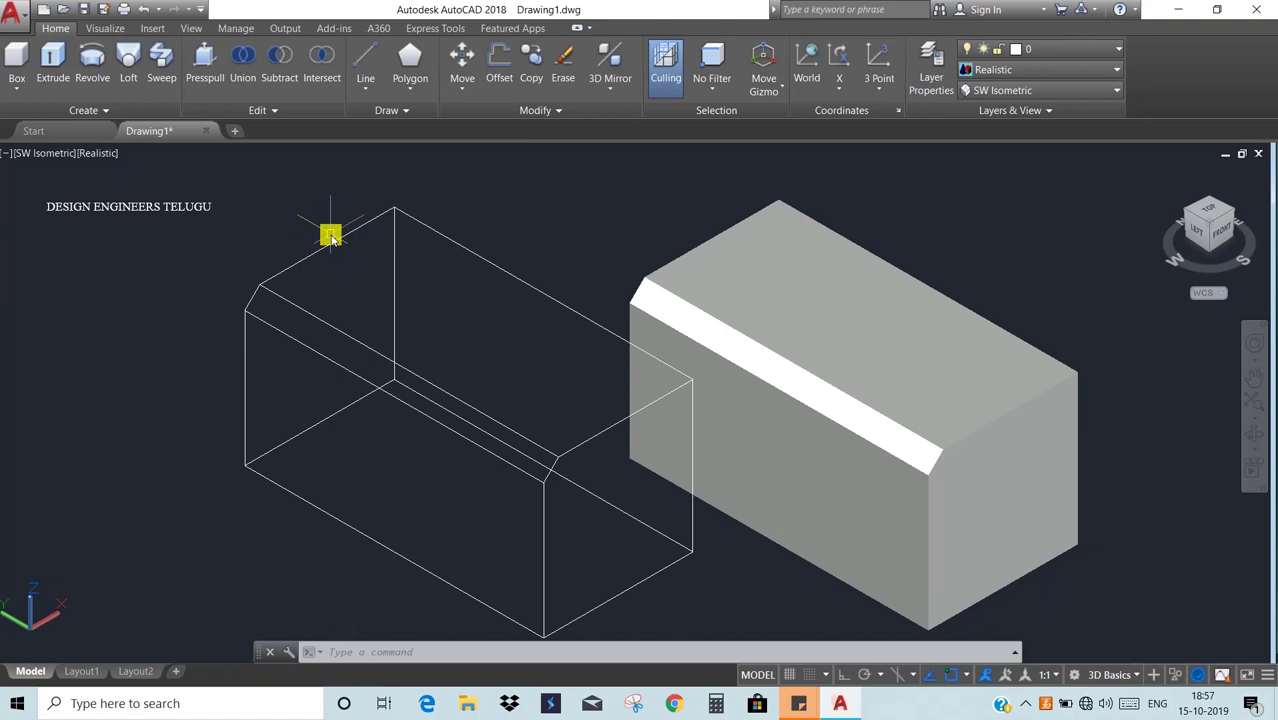
pyautogui.click(60, 66)
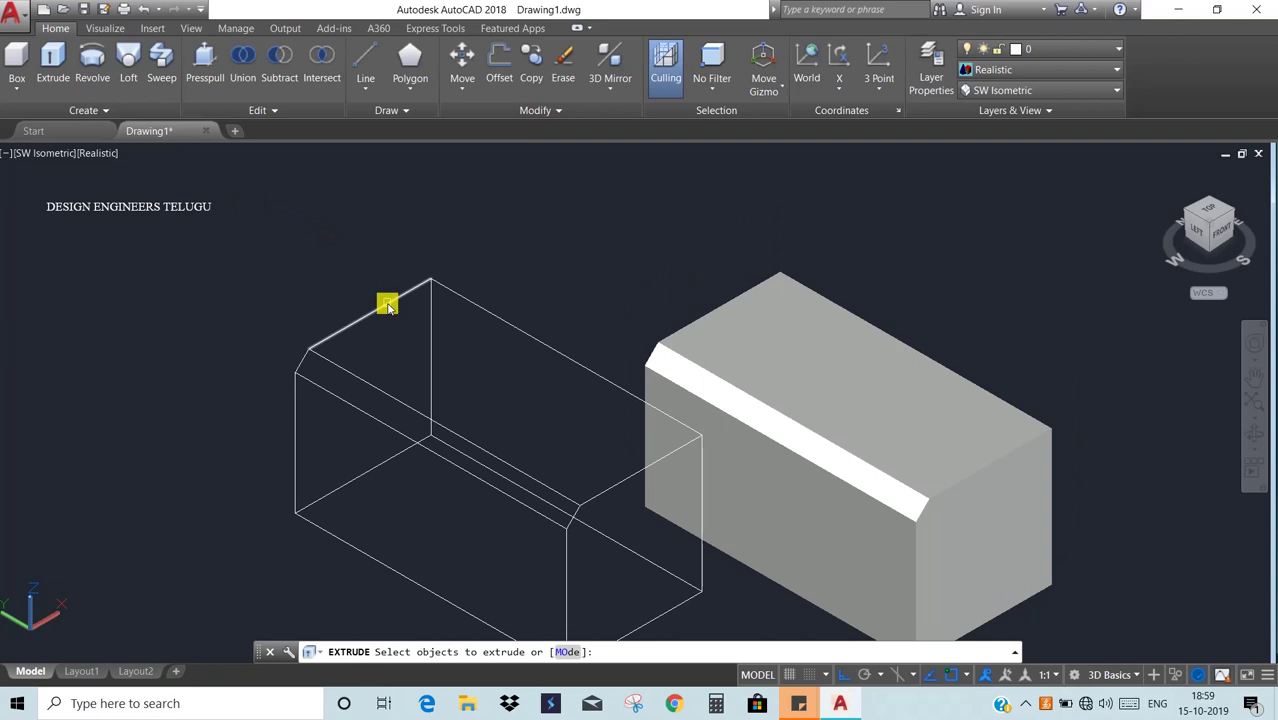
# - Extrude the wireframe outline's top edge upward into a thin vertical surface
pyautogui.click(388, 305)
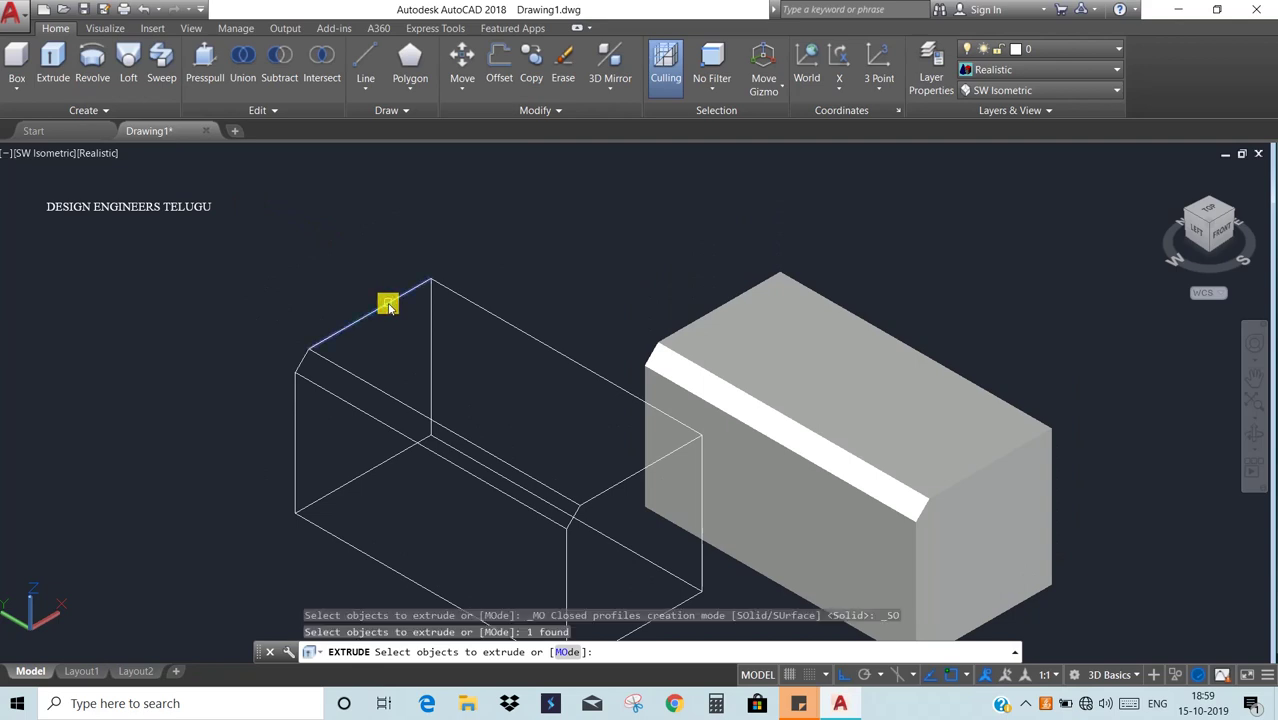
pyautogui.press('Return')
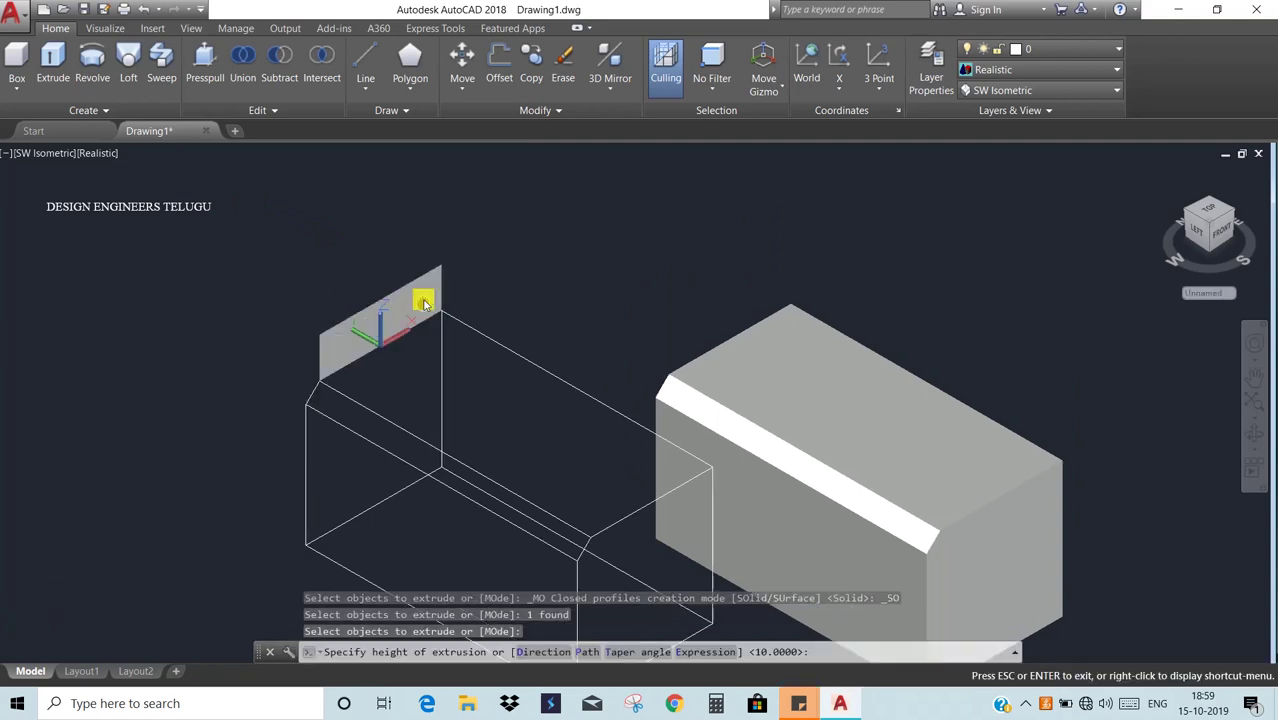
pyautogui.moveTo(424, 302); pyautogui.dragTo(425, 324, button='middle')
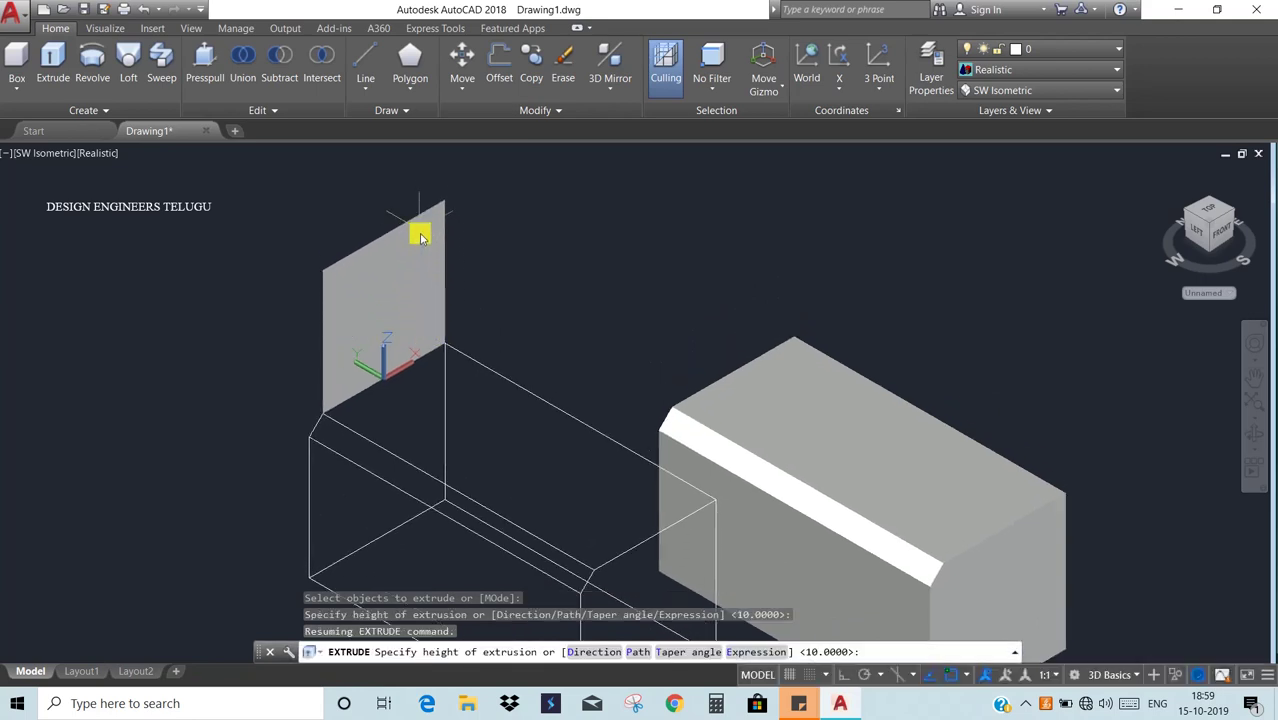
pyautogui.press('Escape')
pyautogui.press('Escape')
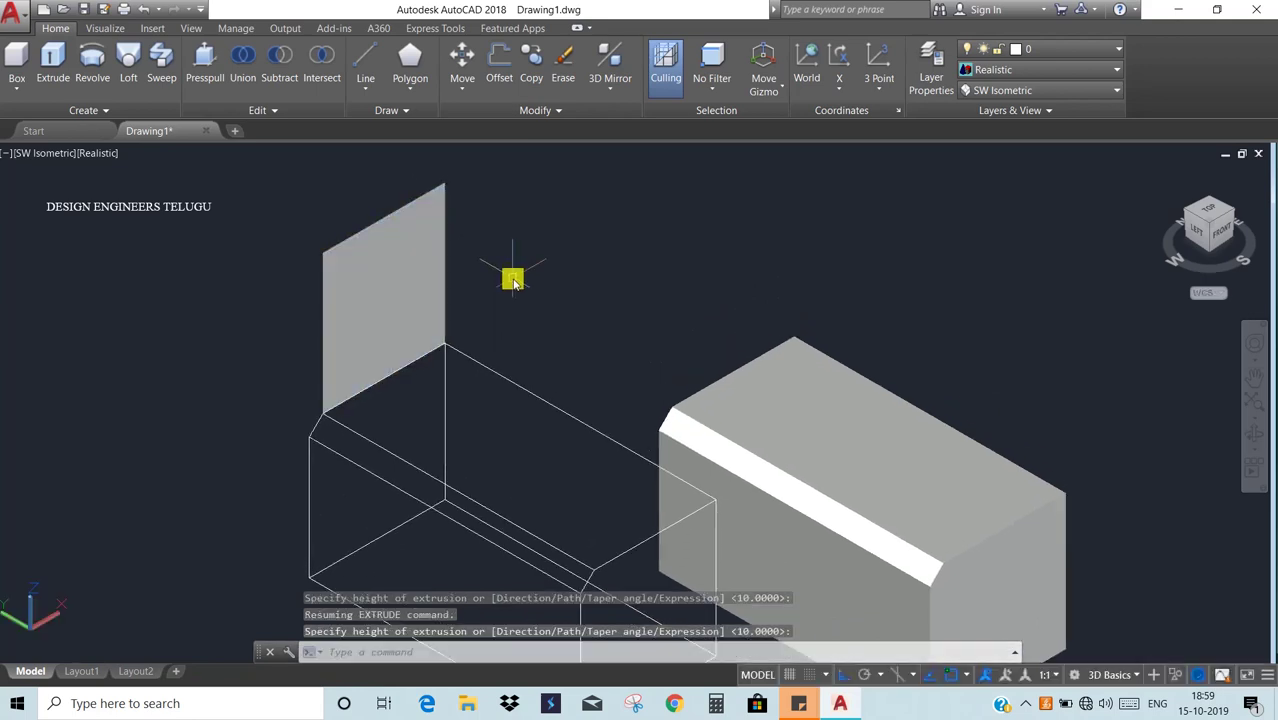
# - Orbit to a side view with 3DO to inspect the new surface
pyautogui.write('3d')
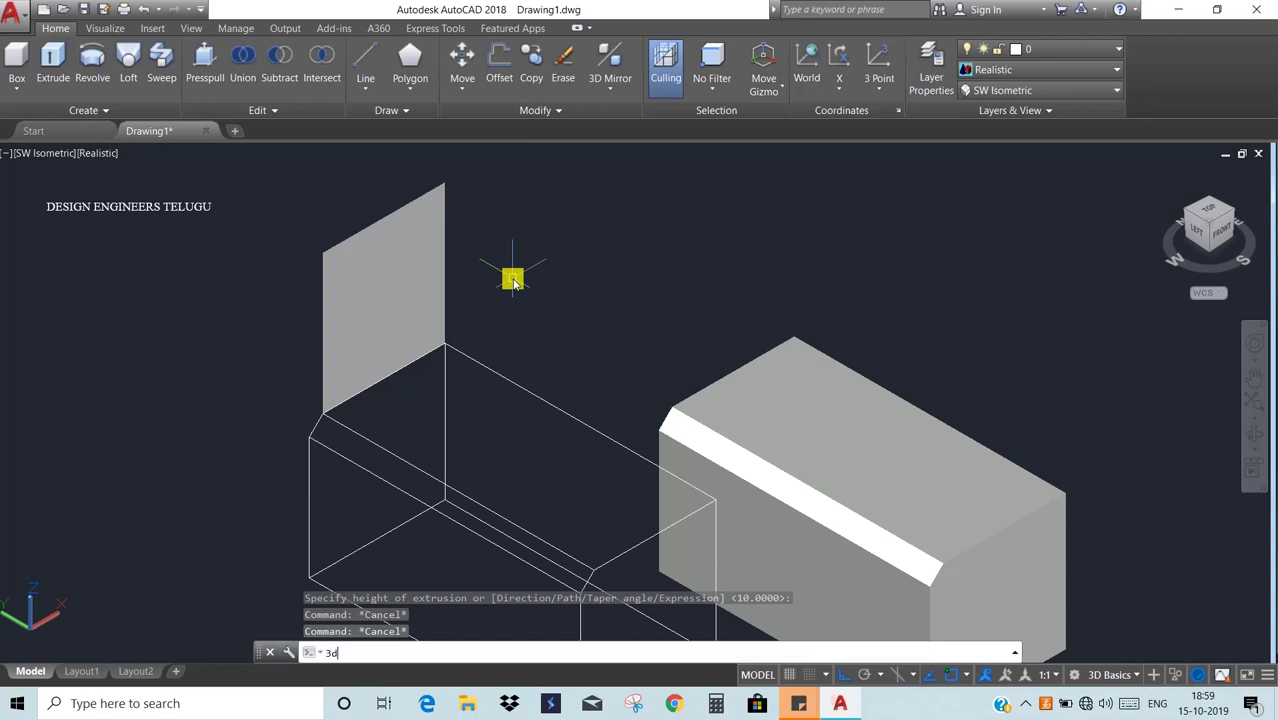
pyautogui.write('o')
pyautogui.press('Return')
pyautogui.moveTo(445, 302); pyautogui.dragTo(490, 273)
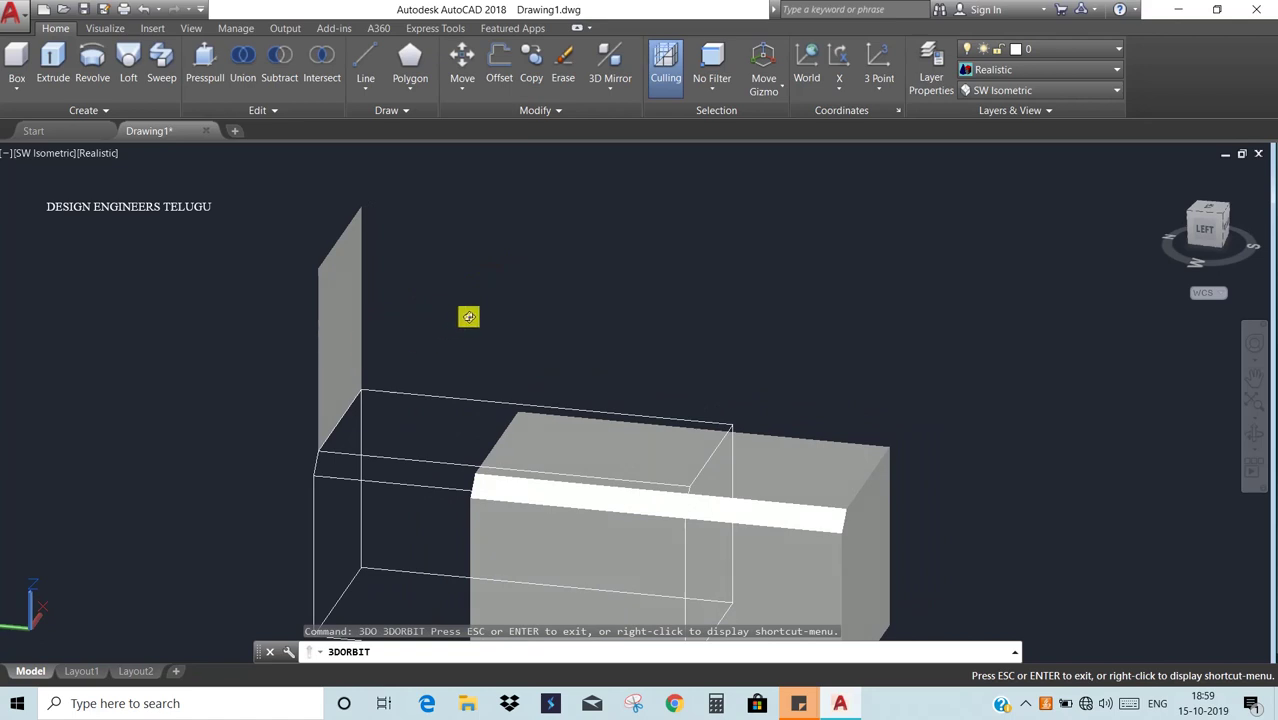
pyautogui.press('Escape')
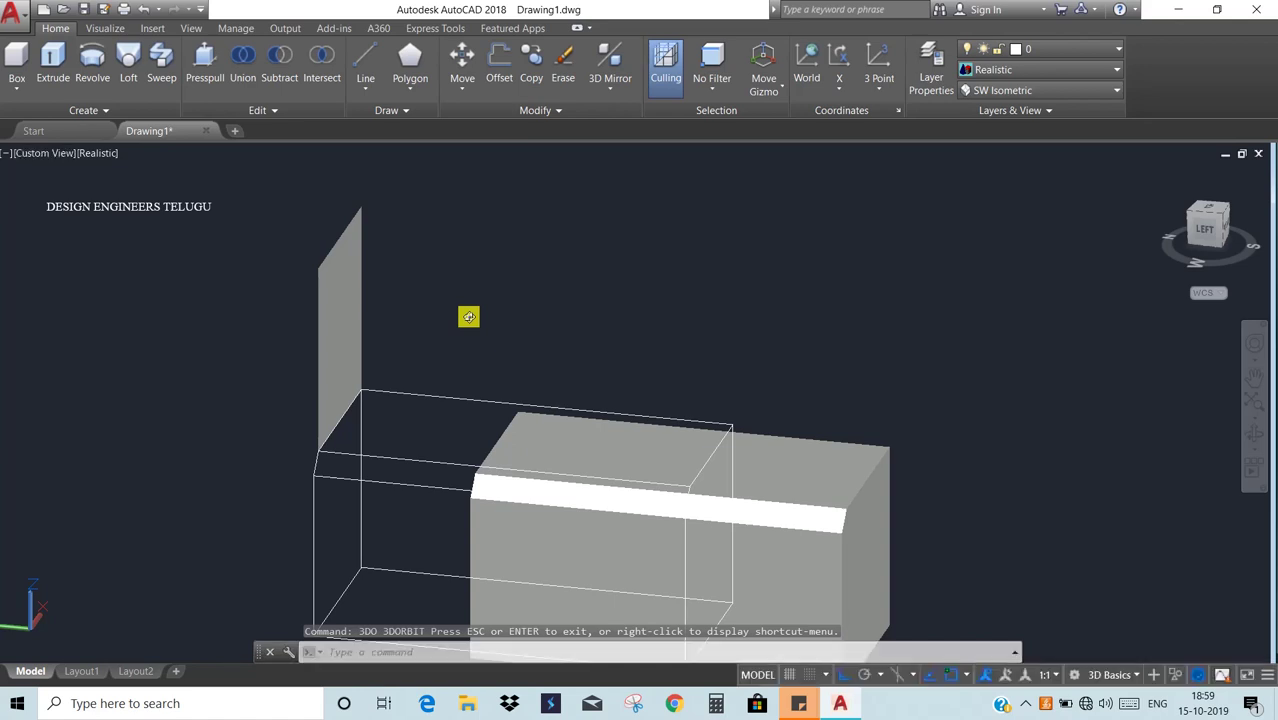
# - Thicken the upright surface into a solid plate 1 unit thick
pyautogui.click(277, 111)
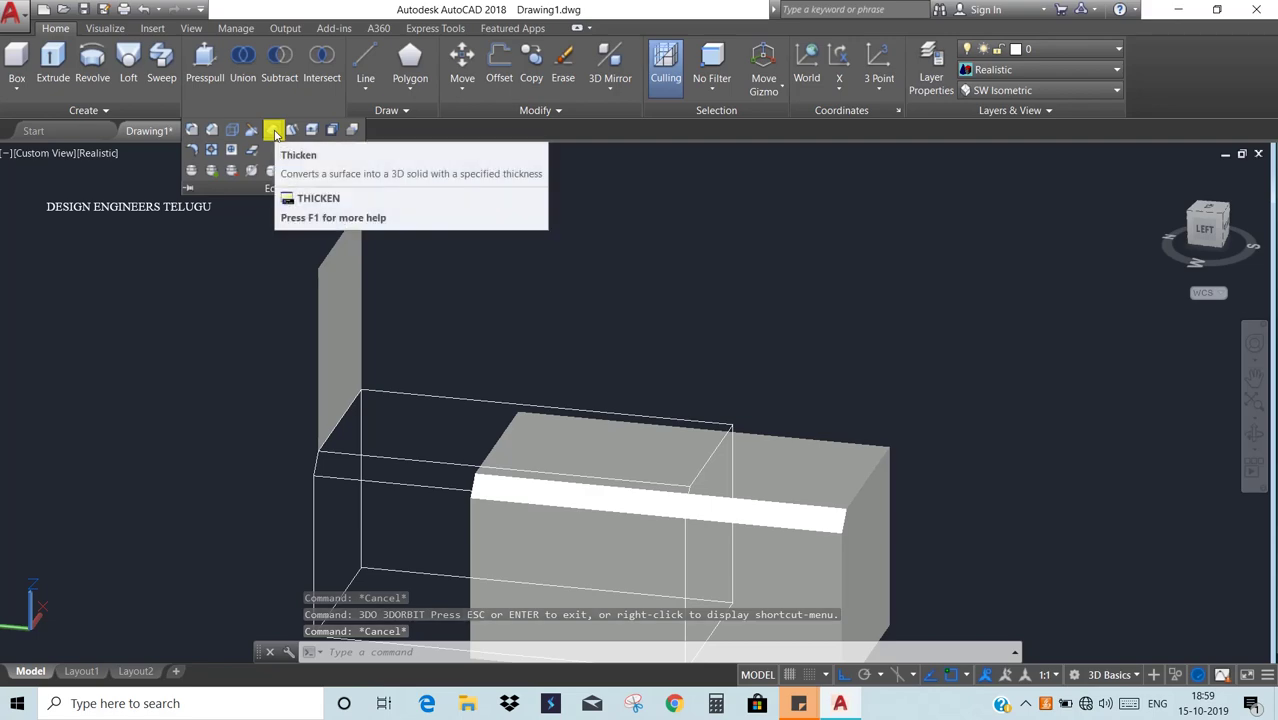
pyautogui.click(273, 131)
pyautogui.click(350, 285)
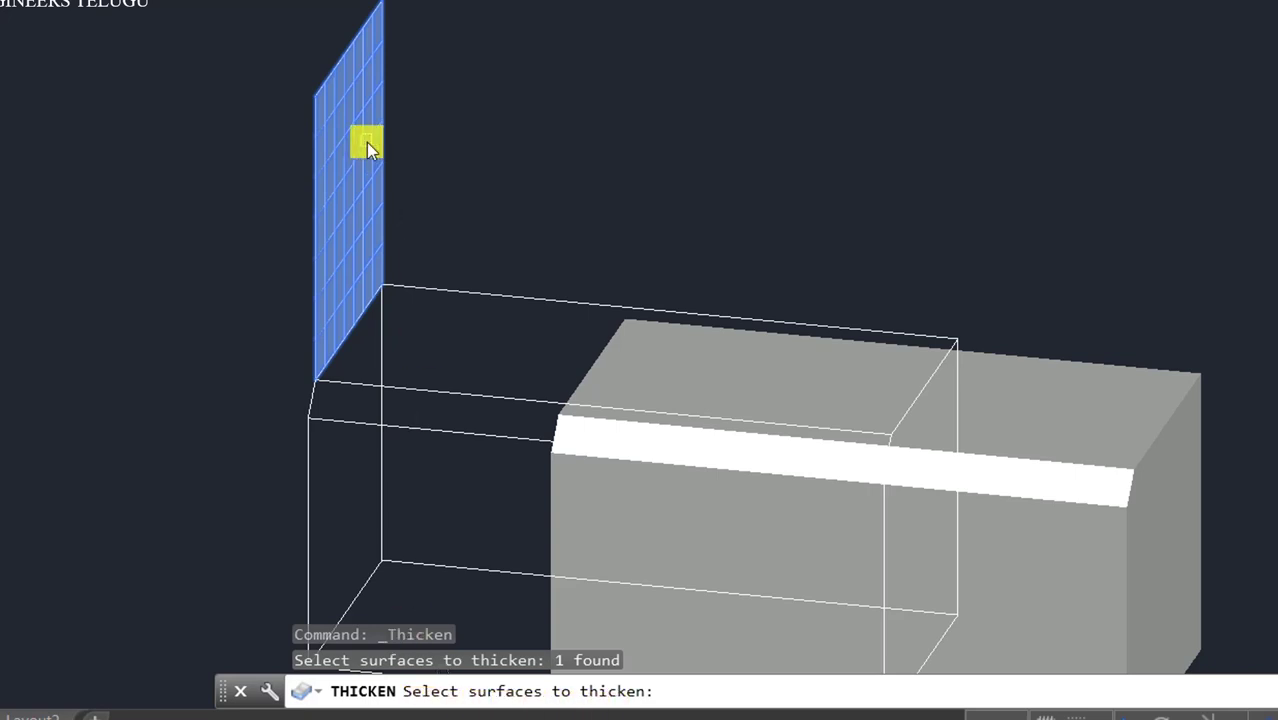
pyautogui.press('Return')
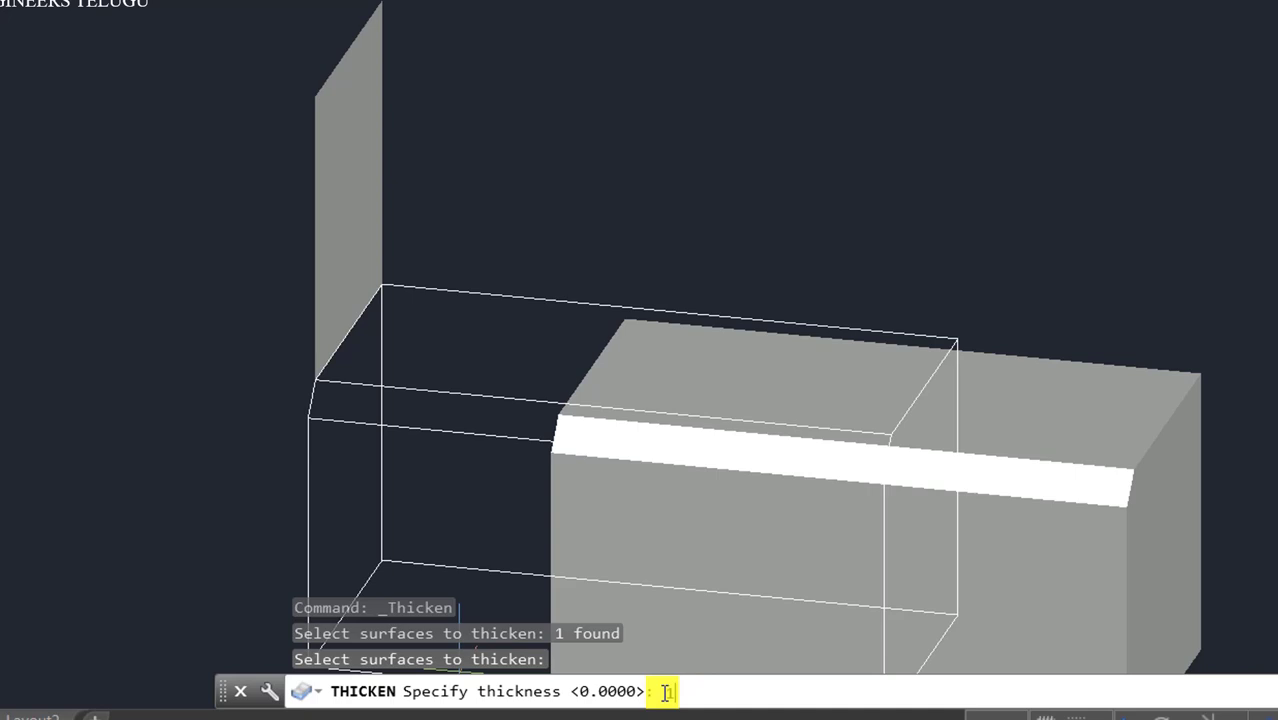
pyautogui.write('1')
pyautogui.press('Return')
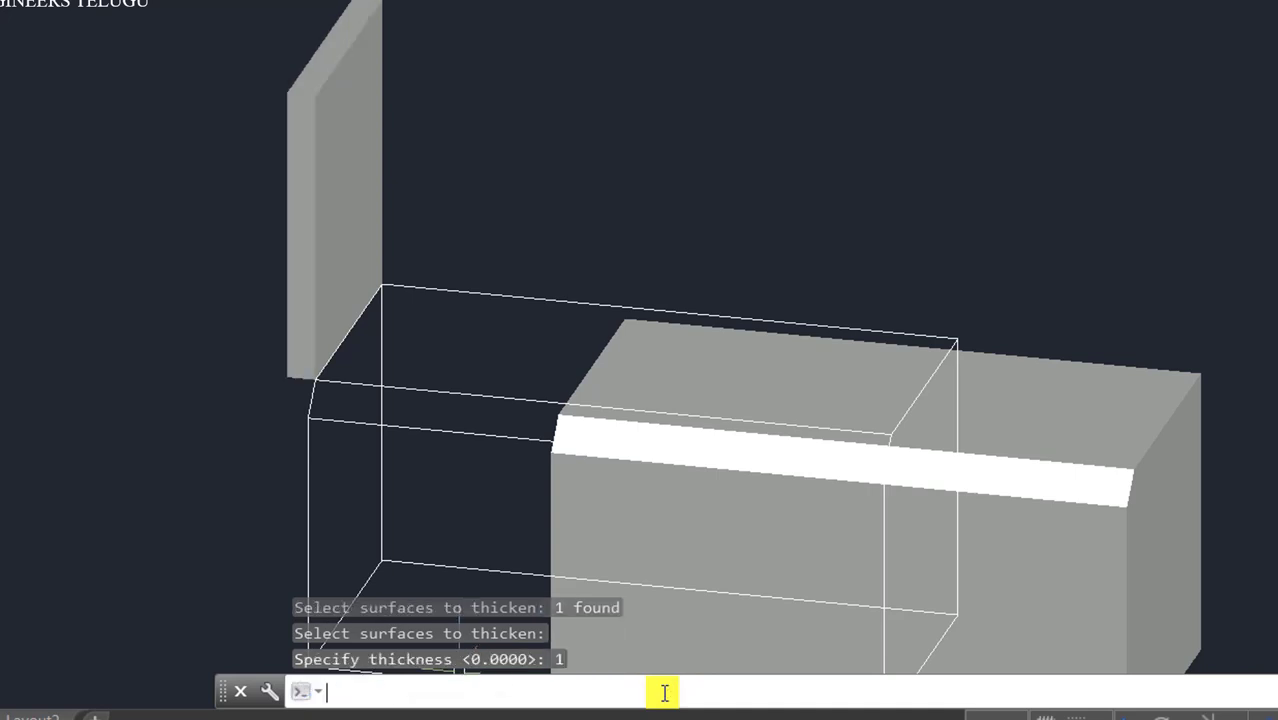
# - Orbit around the thickened plate with 3DO, then return to the southwest isometric view
pyautogui.scroll(-6, 283, 121)
pyautogui.scroll(6, 280, 119)
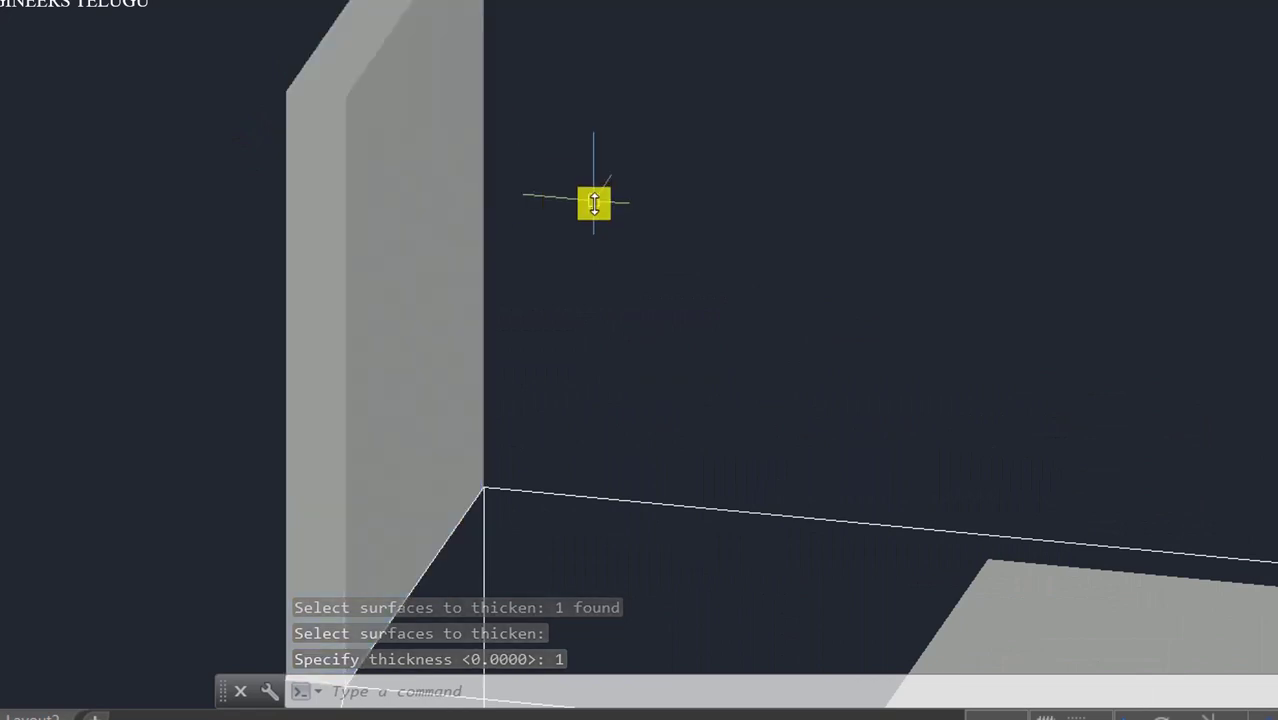
pyautogui.write('3do')
pyautogui.press('Return')
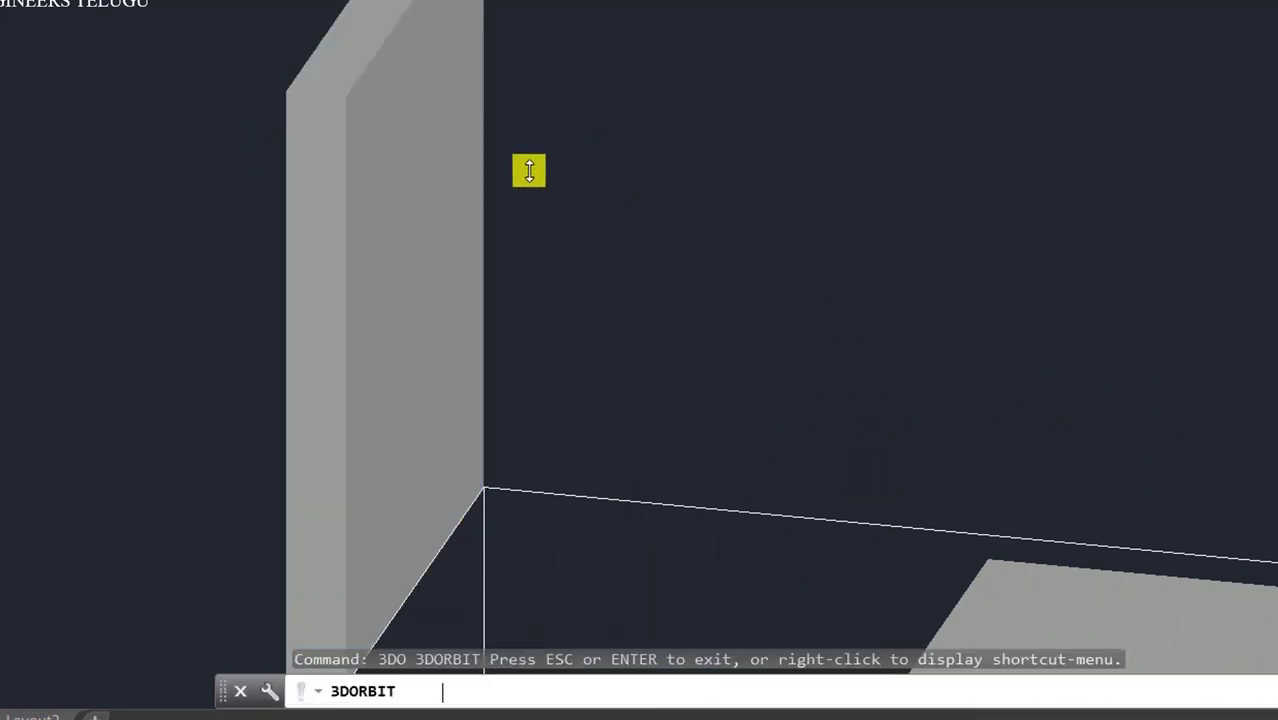
pyautogui.moveTo(528, 171); pyautogui.dragTo(485, 272)
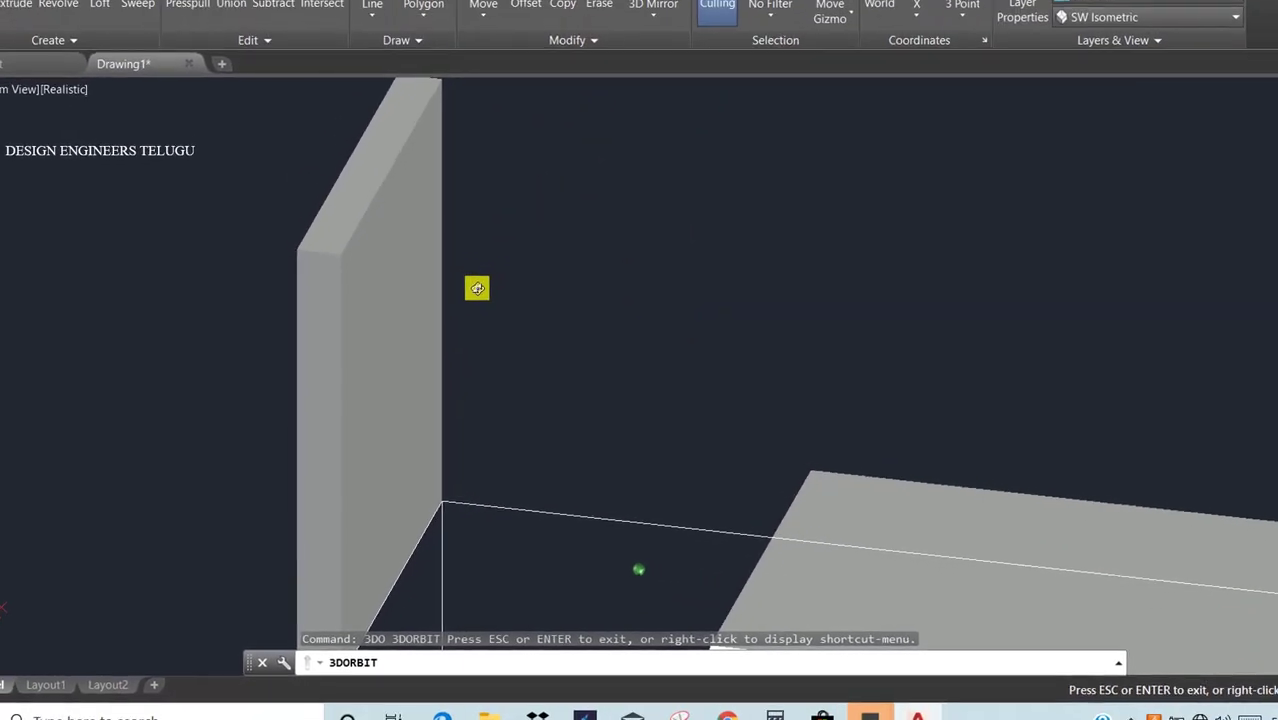
pyautogui.press('Escape')
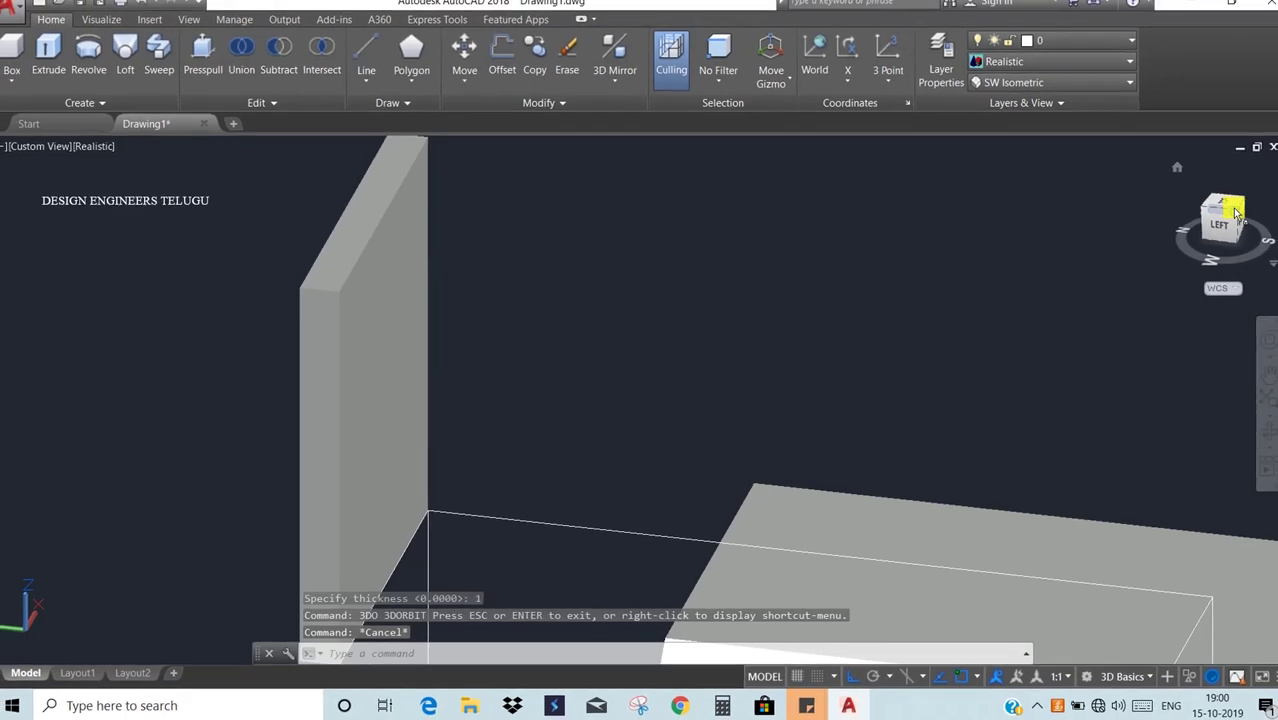
pyautogui.click(1245, 215)
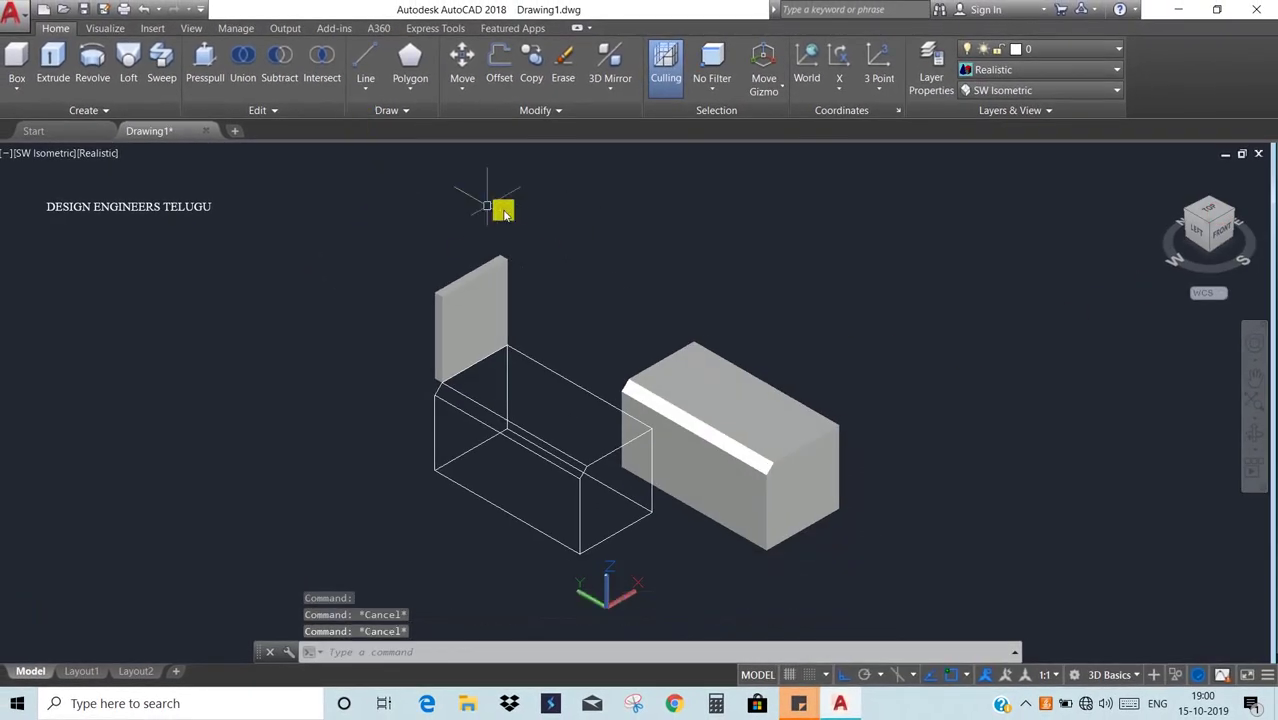
# - Start the Taper Faces tool on the thickened panel
pyautogui.click(273, 110)
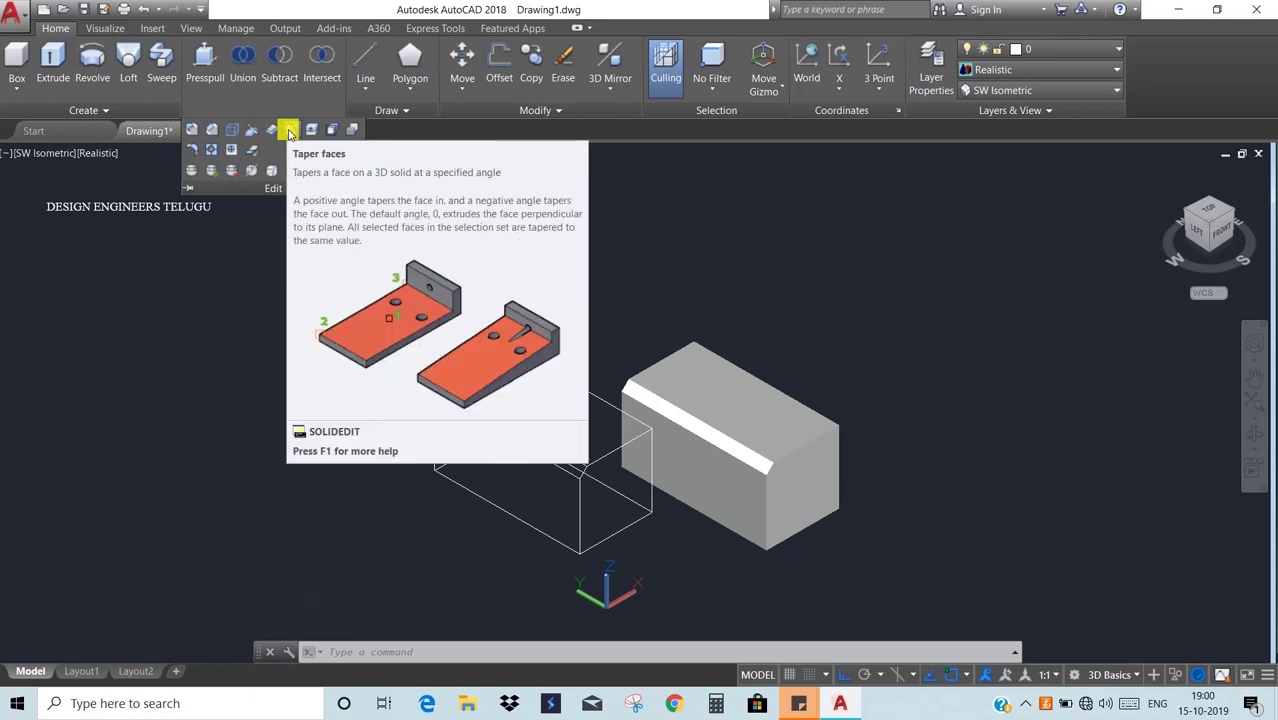
pyautogui.click(288, 133)
pyautogui.scroll(-5, 458, 318)
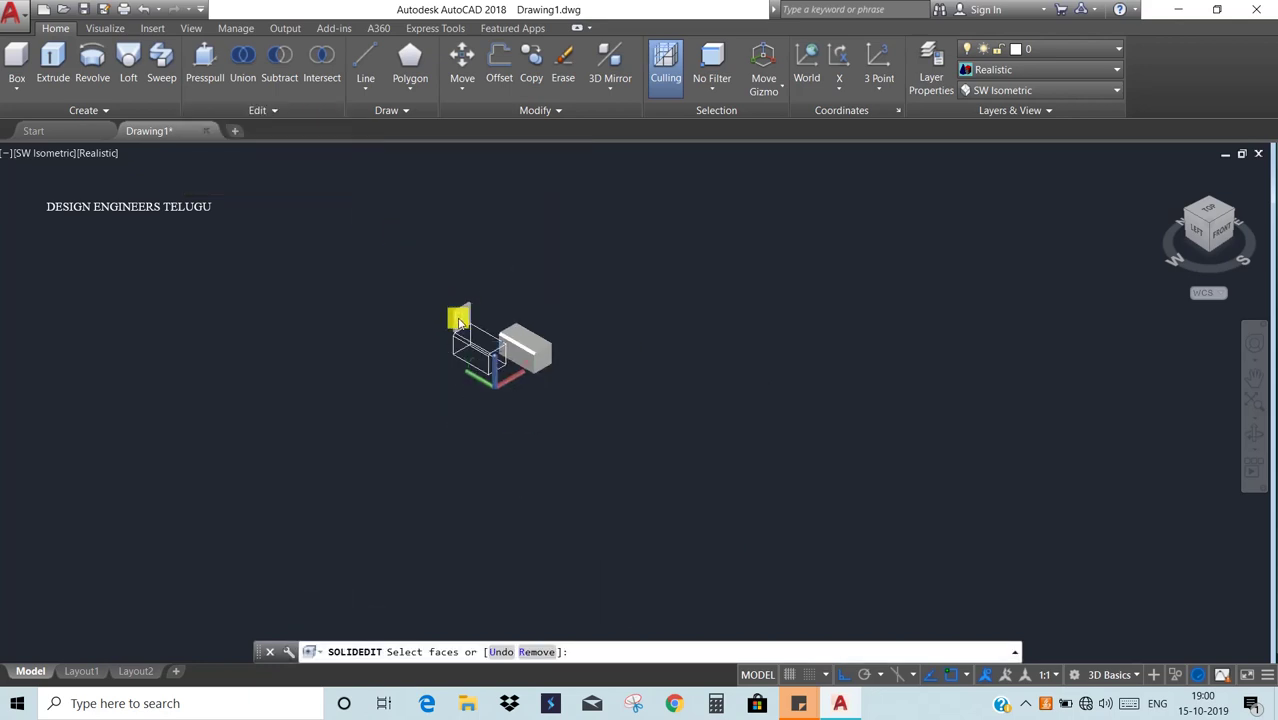
pyautogui.scroll(5, 458, 318)
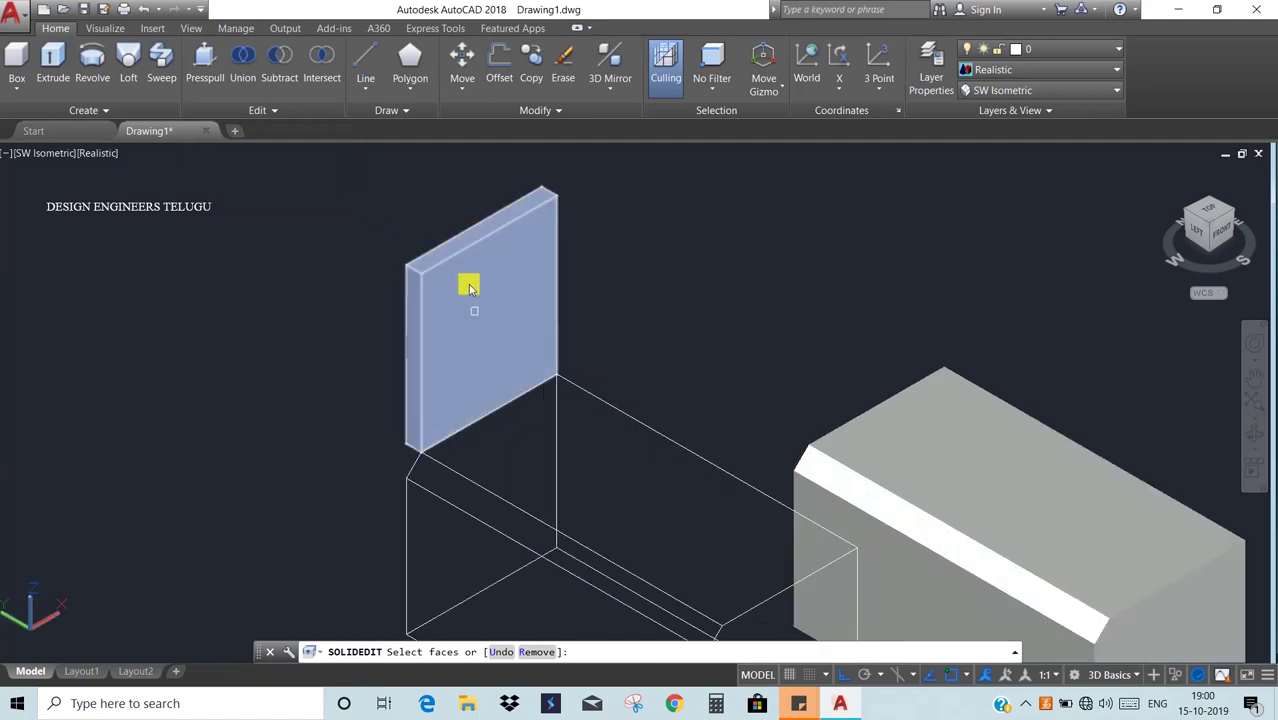
pyautogui.scroll(3, 496, 266)
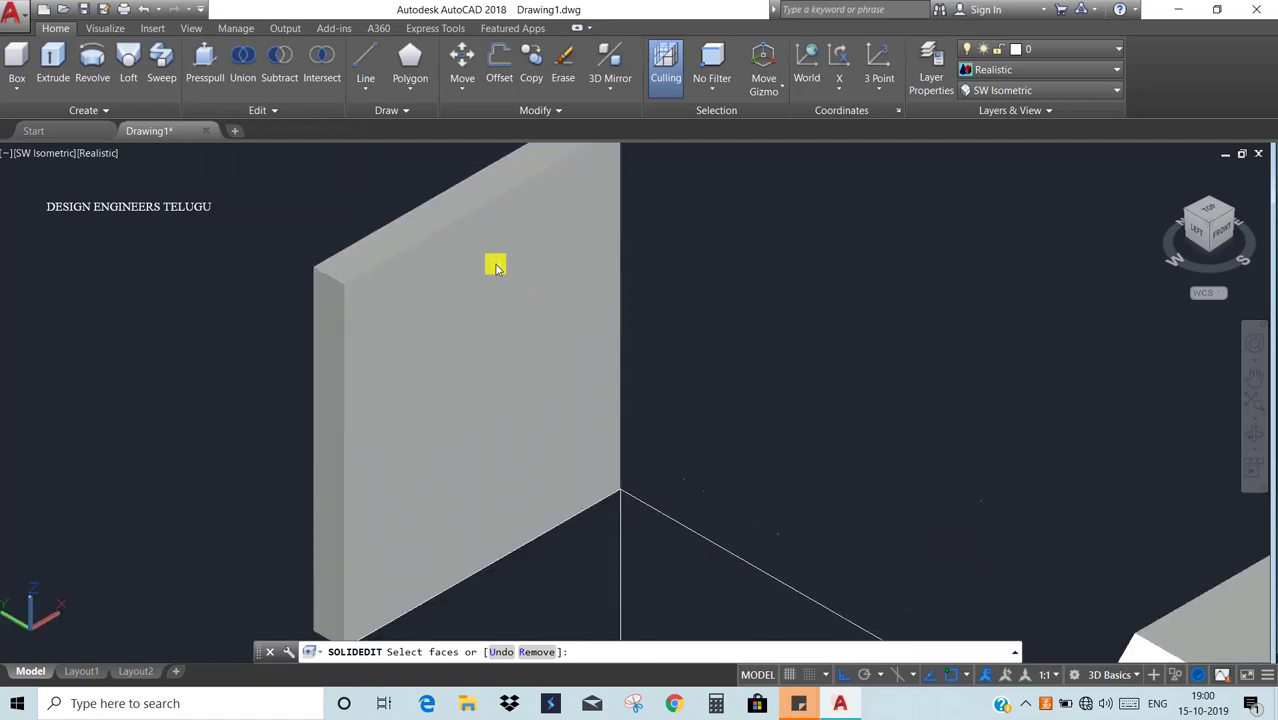
pyautogui.scroll(-4, 496, 266)
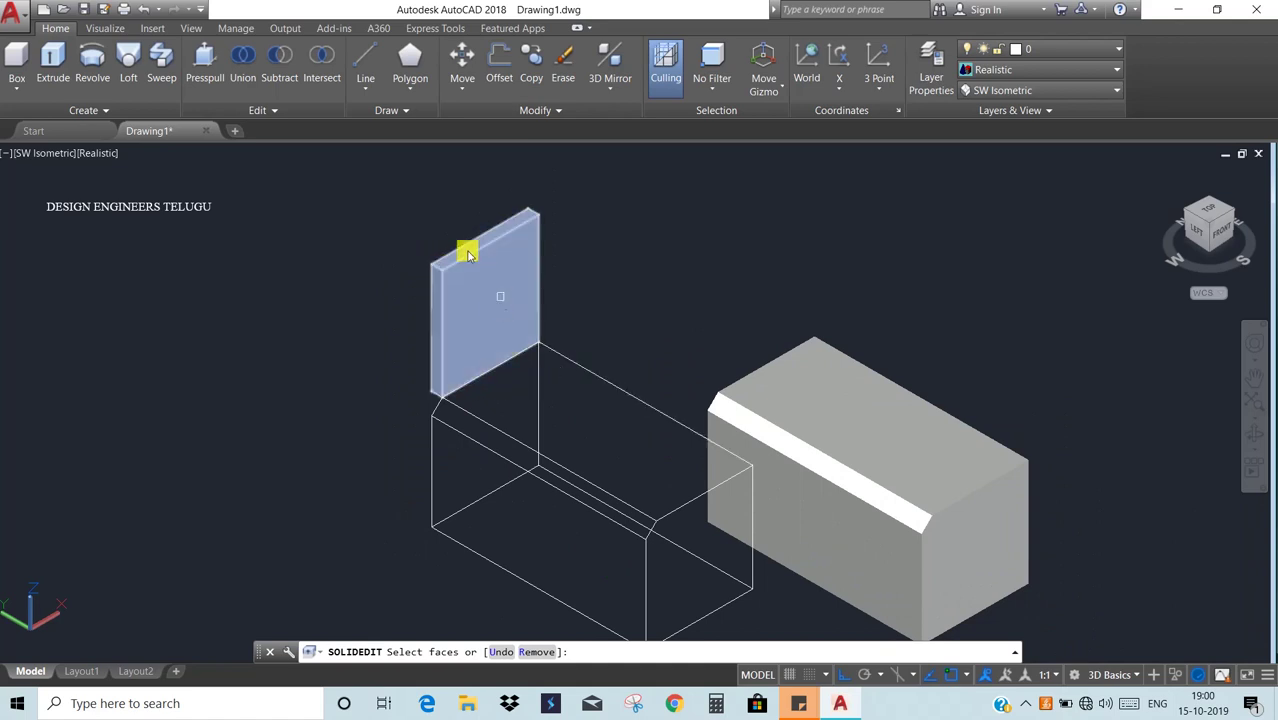
# - Taper the panel's front face about an axis from its bottom corner to its top corner
pyautogui.click(272, 110)
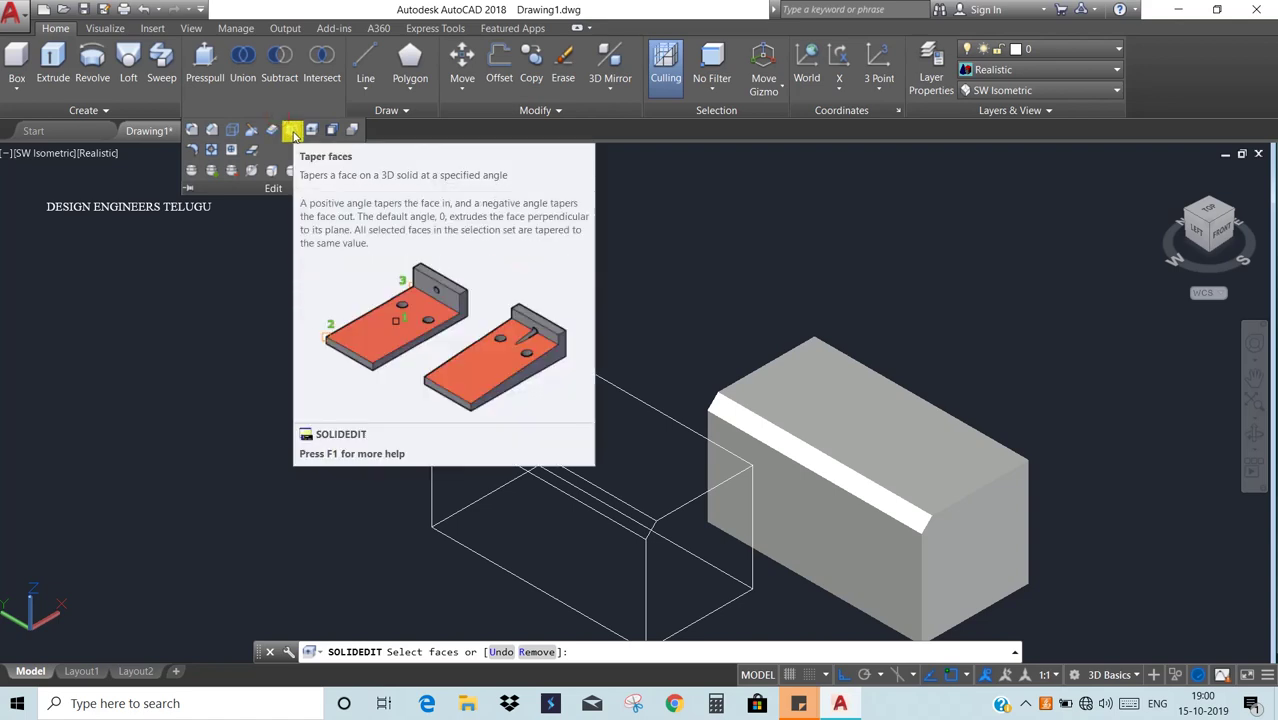
pyautogui.click(292, 133)
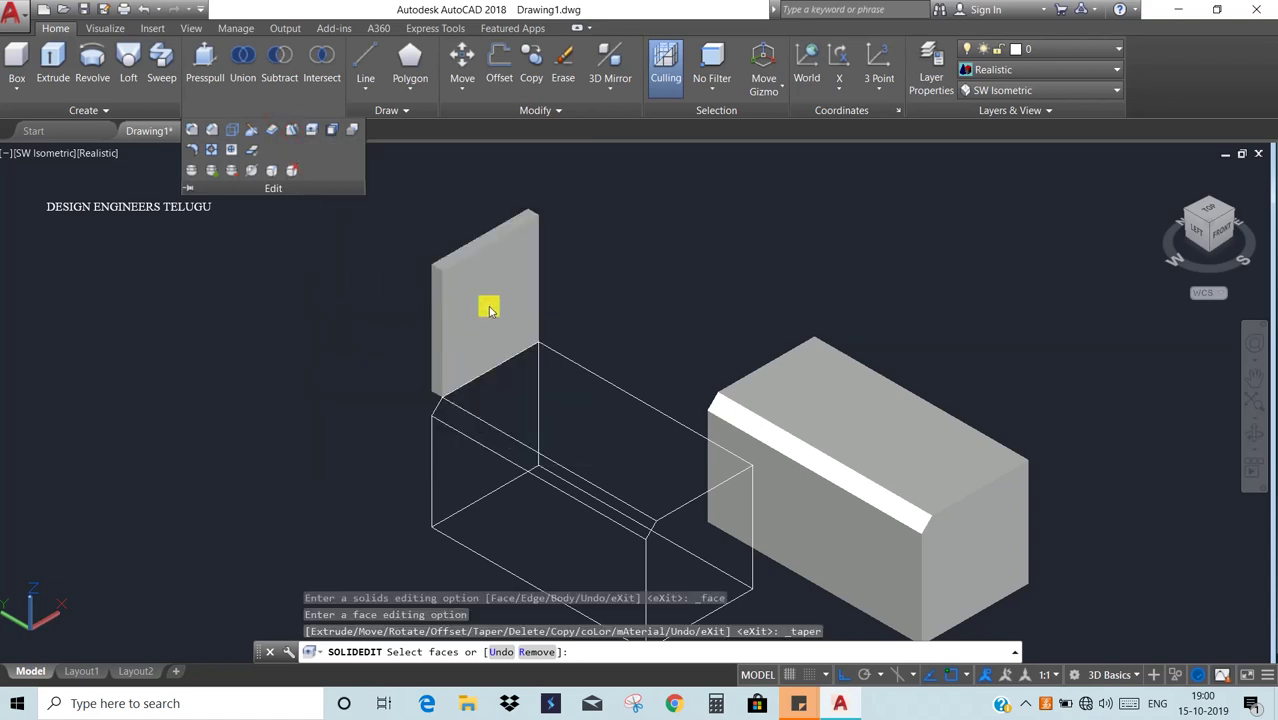
pyautogui.click(489, 308)
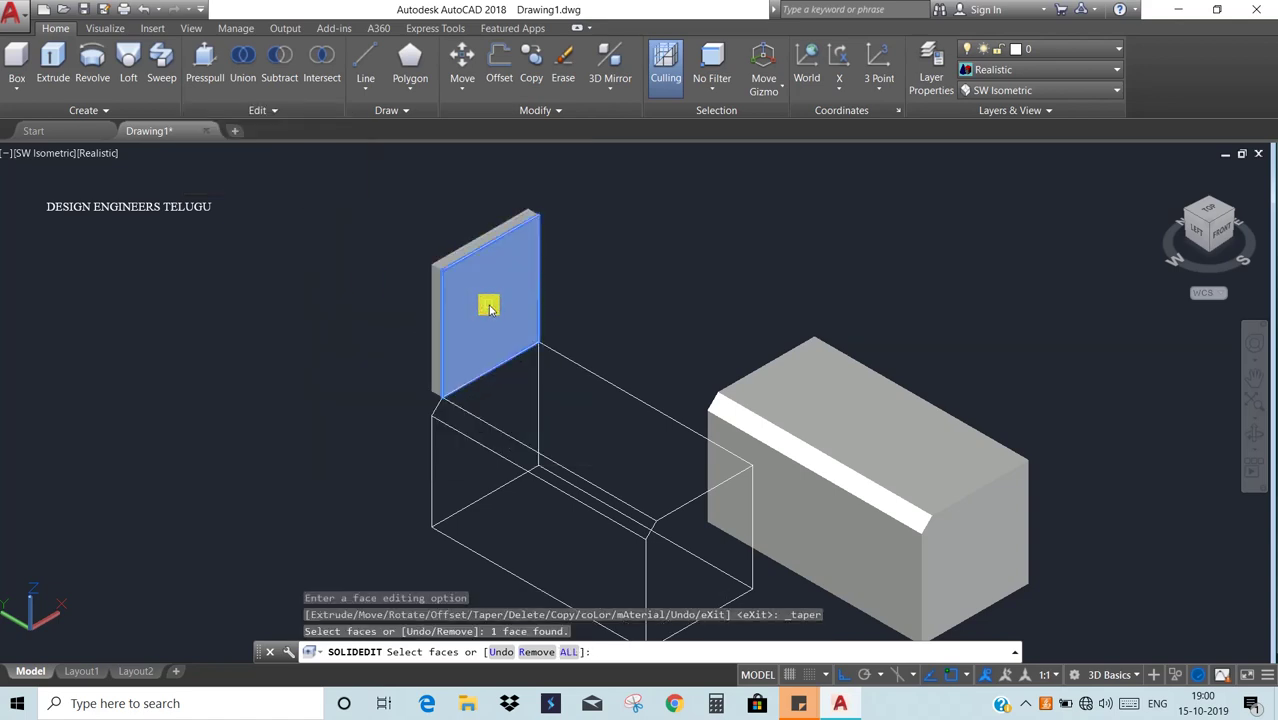
pyautogui.press('Return')
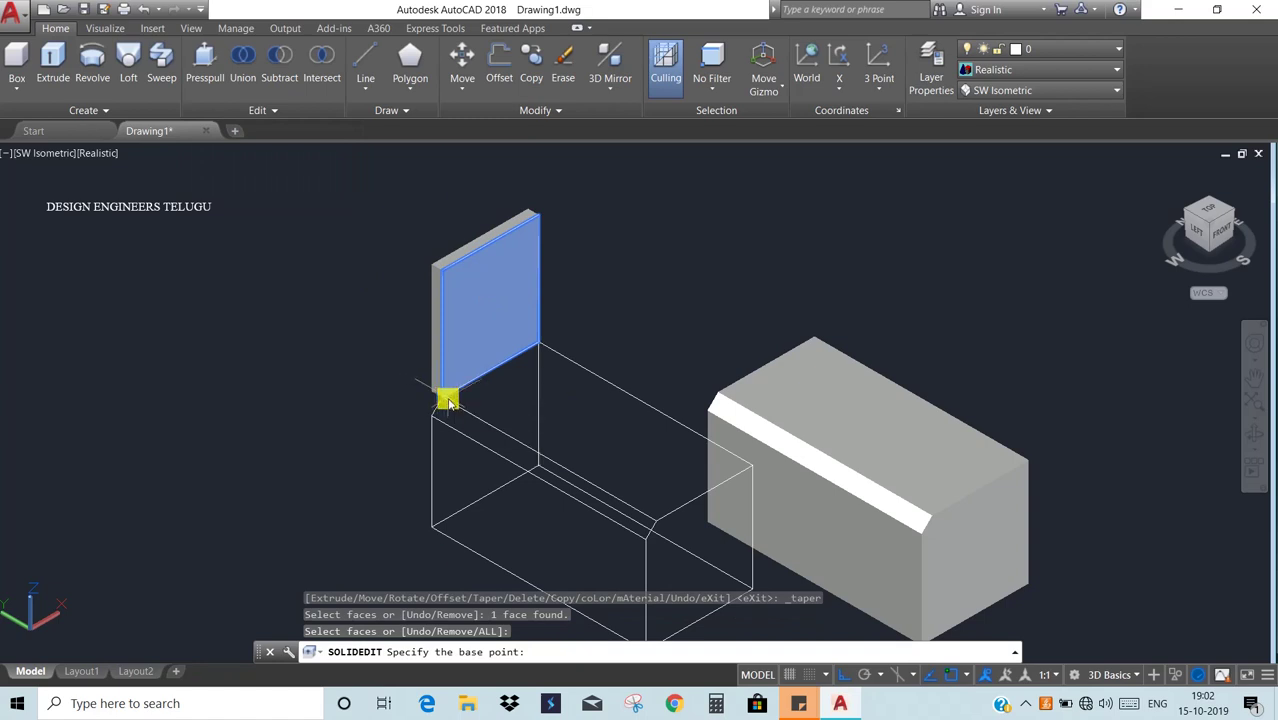
pyautogui.click(444, 402)
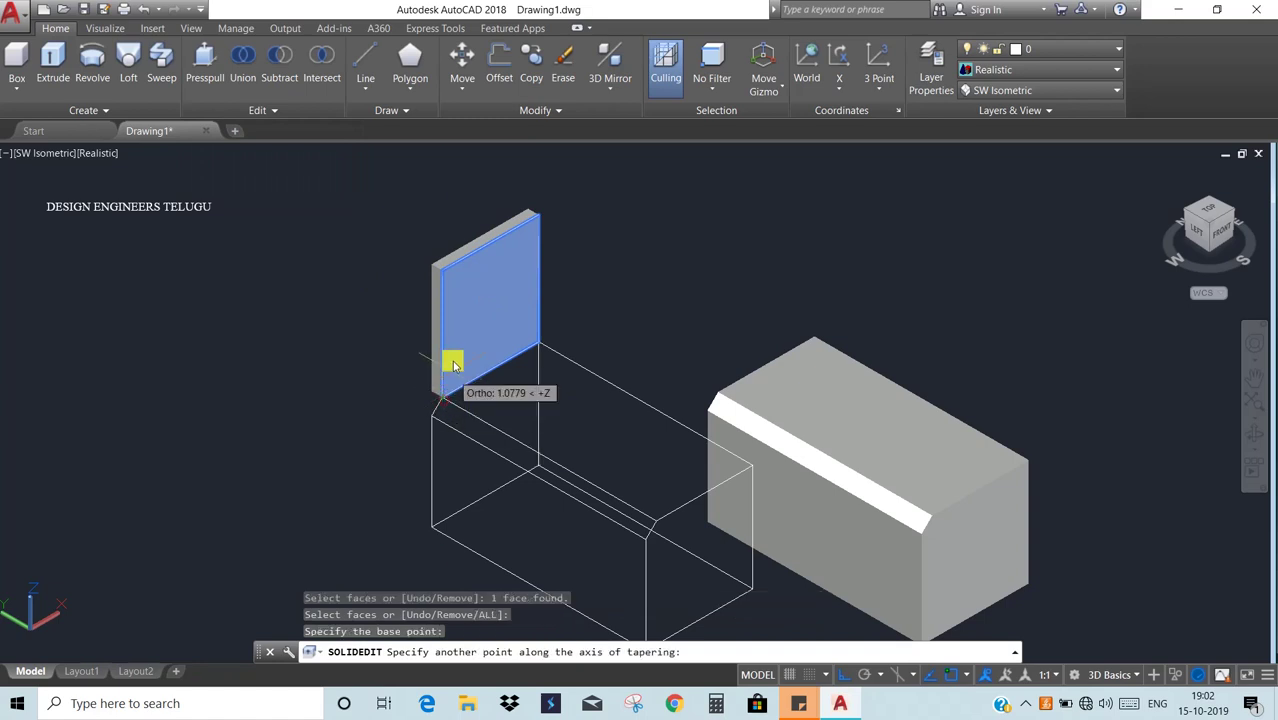
pyautogui.click(446, 276)
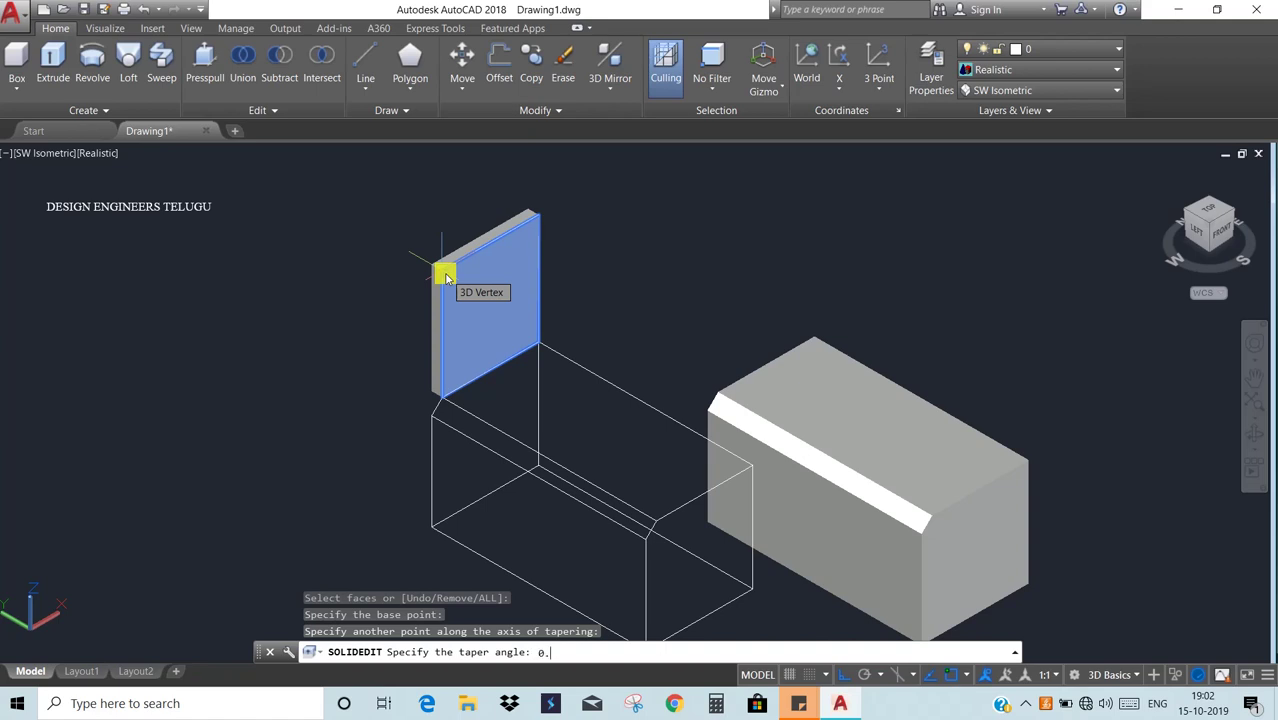
pyautogui.press('Return')
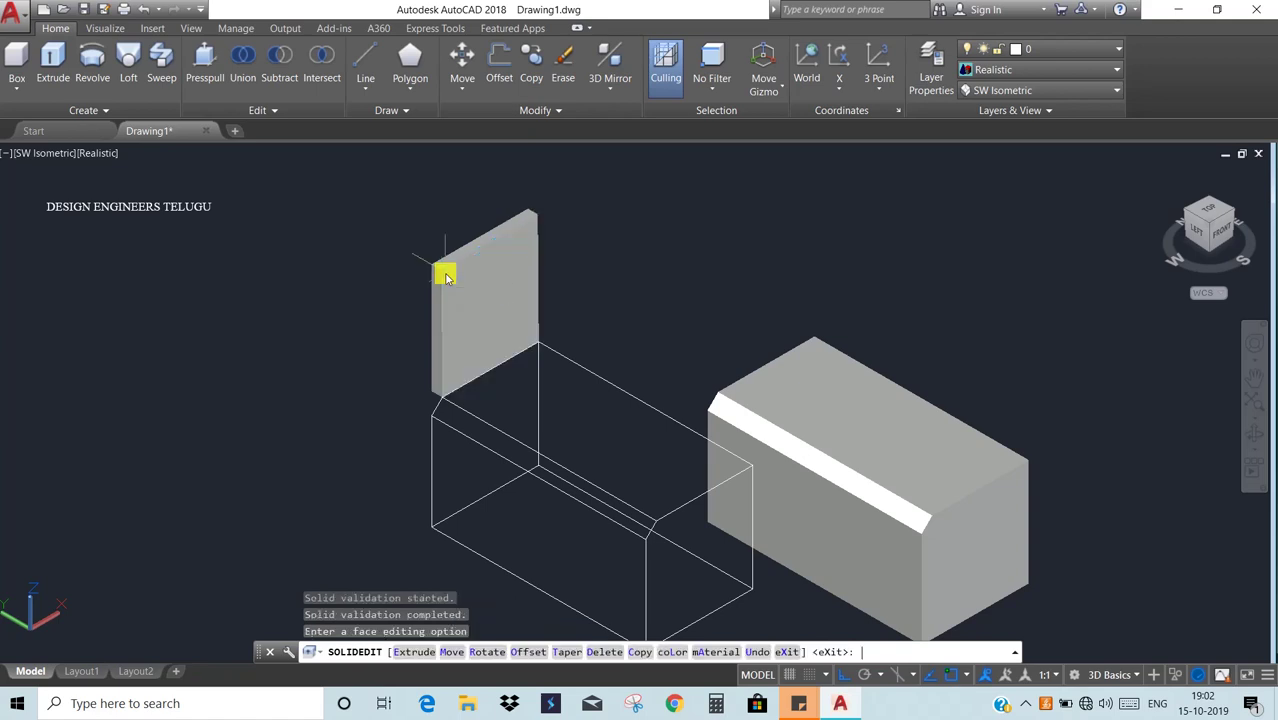
# - View the tapered panel from the Left side in parallel projection
pyautogui.scroll(-4, 454, 330)
pyautogui.scroll(6, 453, 348)
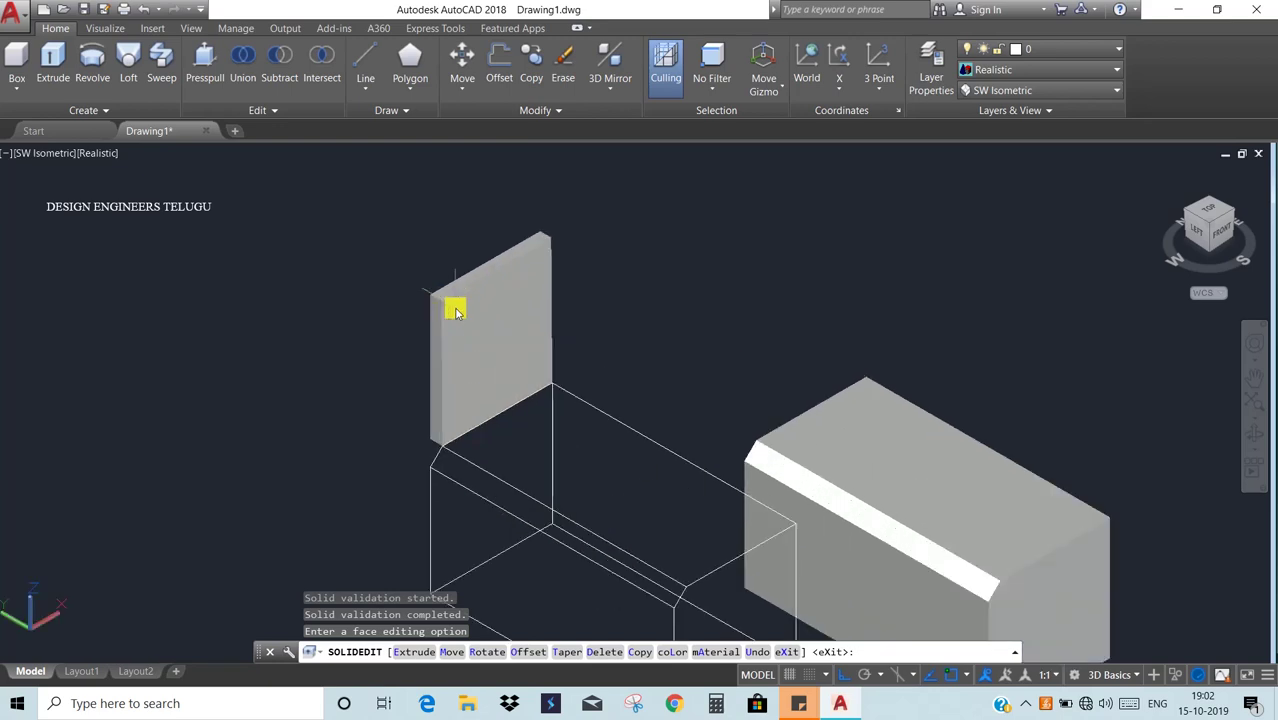
pyautogui.scroll(2, 431, 266)
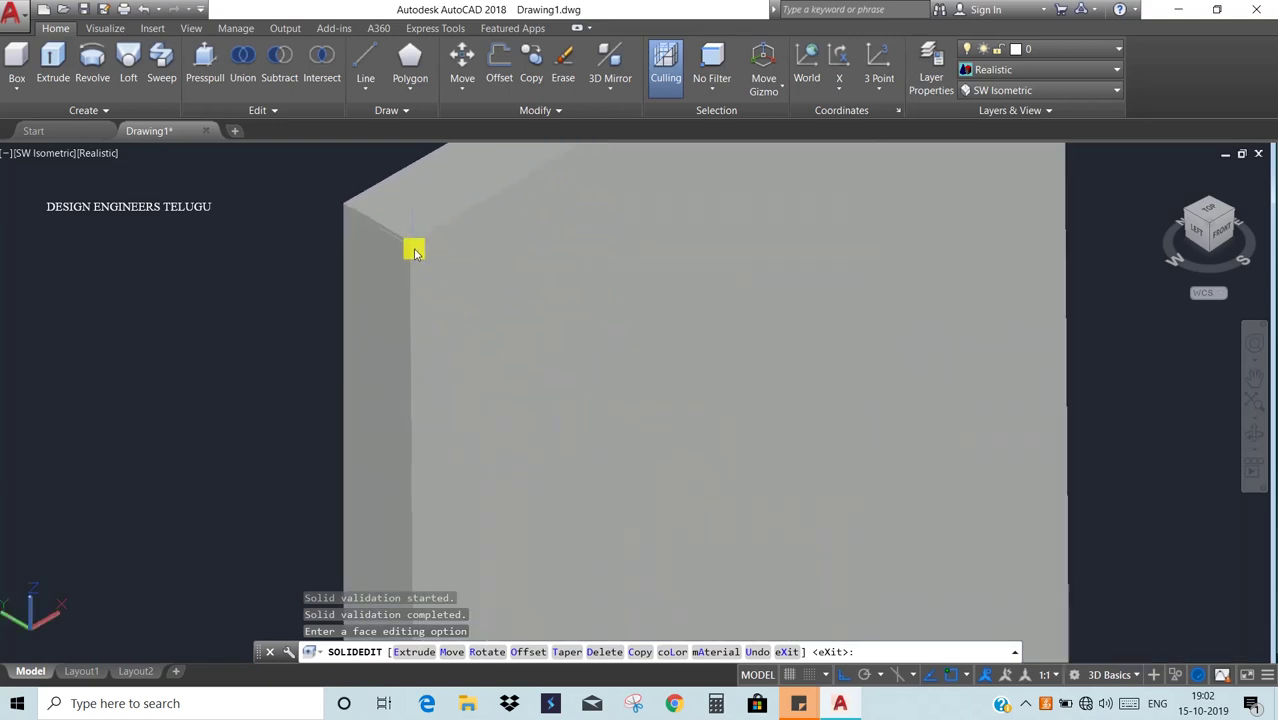
pyautogui.scroll(-5, 434, 280)
pyautogui.scroll(3, 415, 497)
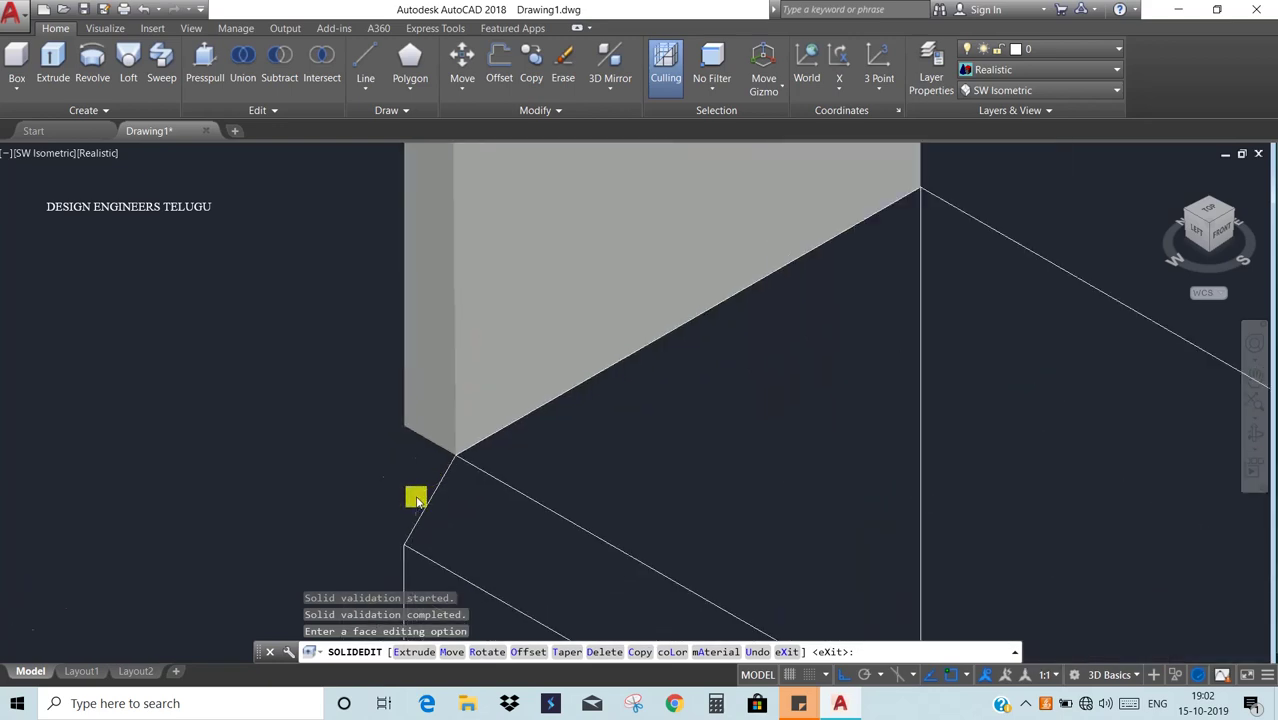
pyautogui.scroll(-1, 417, 494)
pyautogui.scroll(-1, 428, 442)
pyautogui.scroll(-2, 499, 442)
pyautogui.scroll(-6, 737, 453)
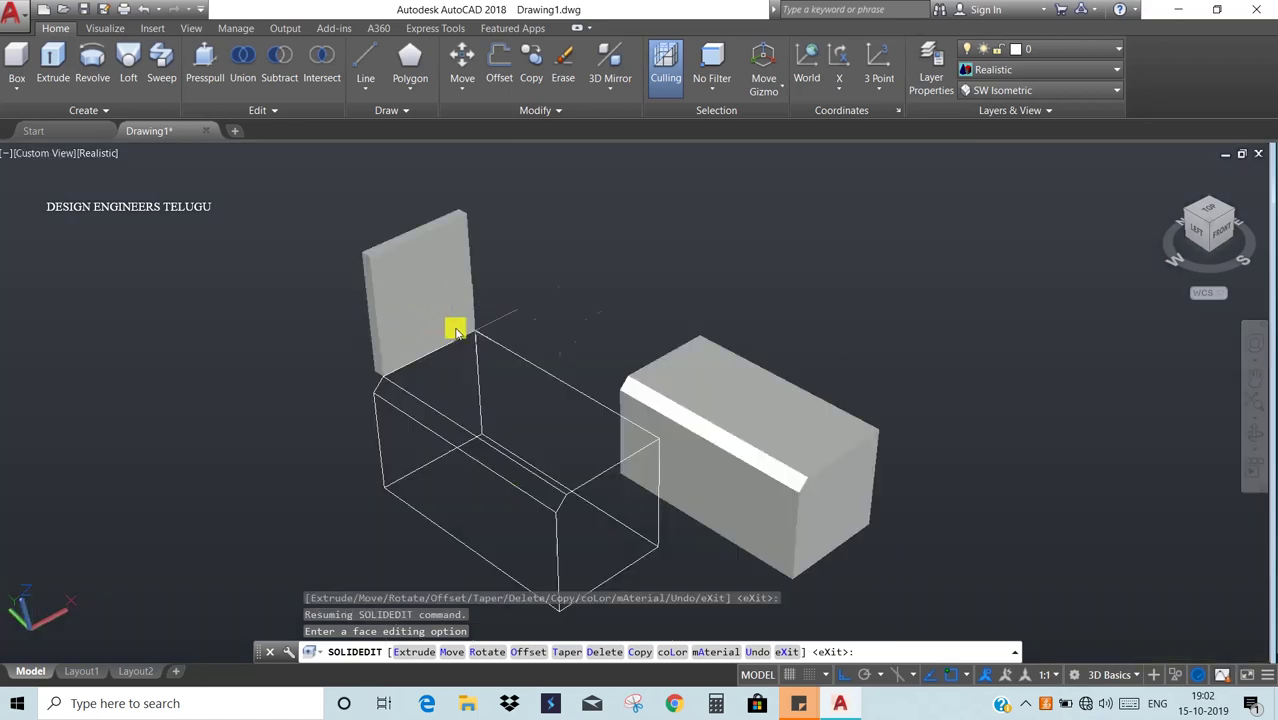
pyautogui.keyDown('shift'); pyautogui.moveTo(1120, 330); pyautogui.dragTo(1140, 325, button='middle'); pyautogui.keyUp('shift')
pyautogui.click(1197, 230)
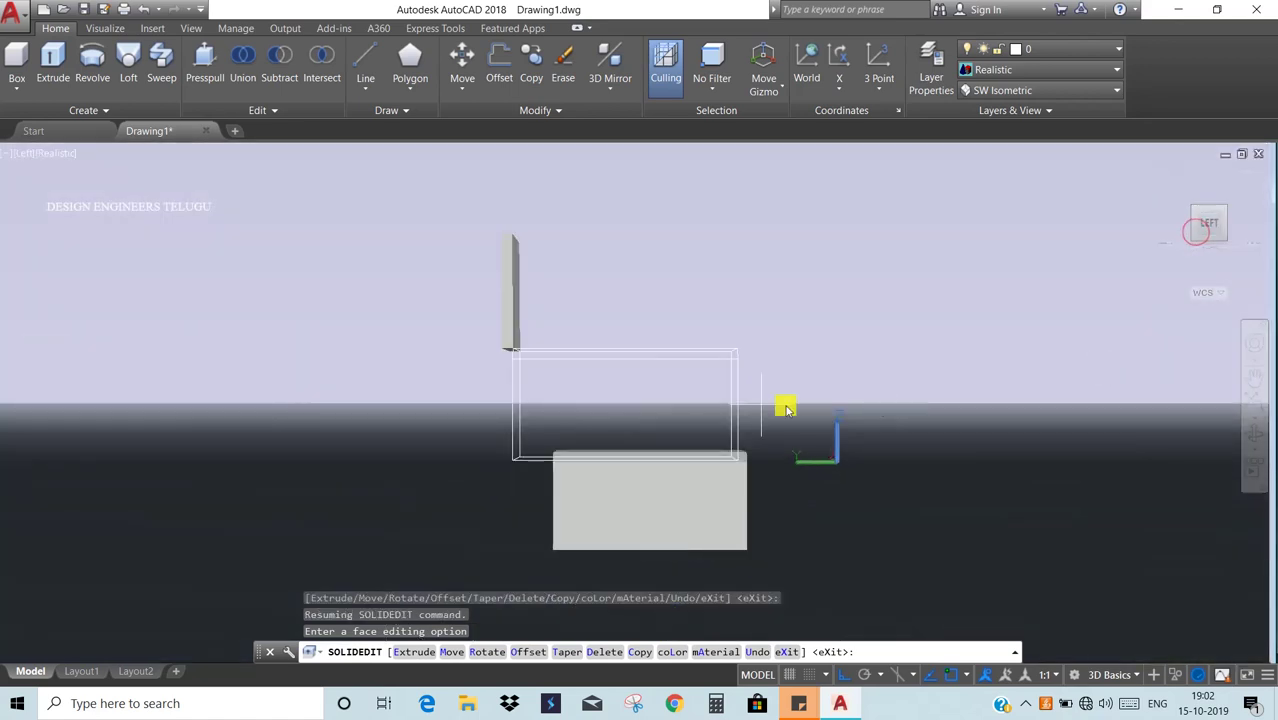
pyautogui.click(26, 156)
pyautogui.click(57, 371)
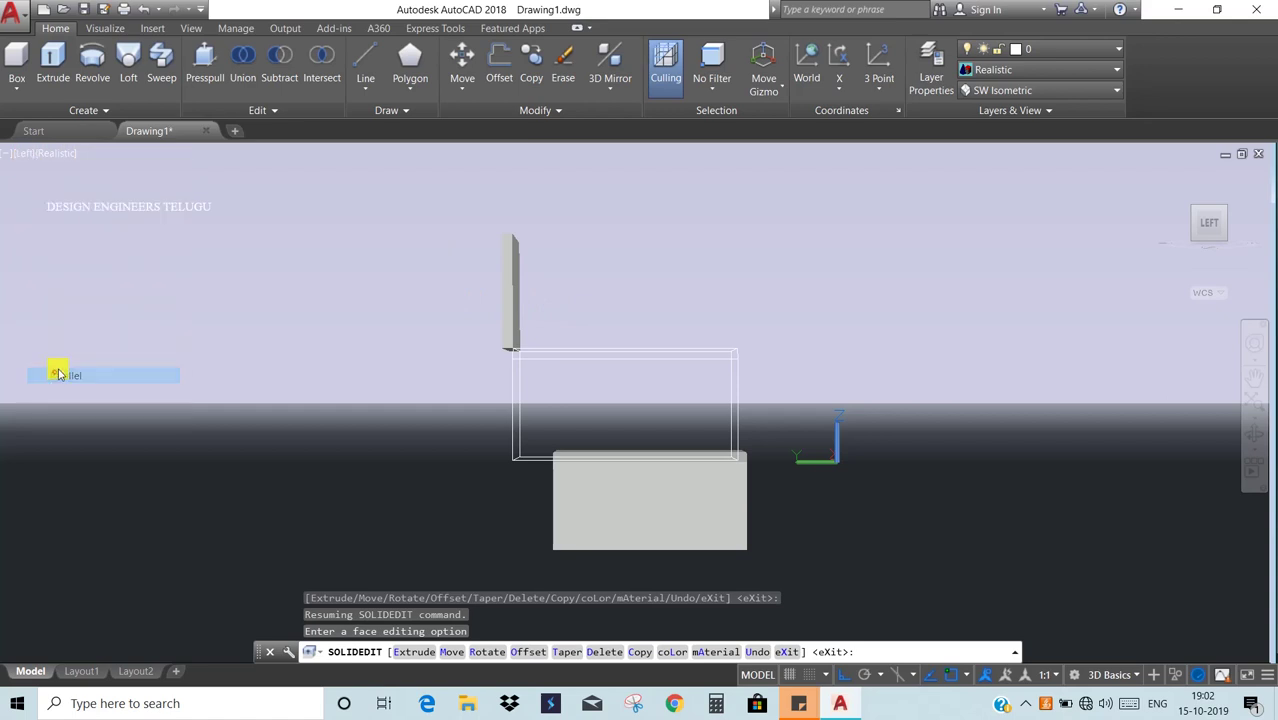
# - Return to an isometric view of the model
pyautogui.scroll(-5, 531, 320)
pyautogui.scroll(6, 531, 320)
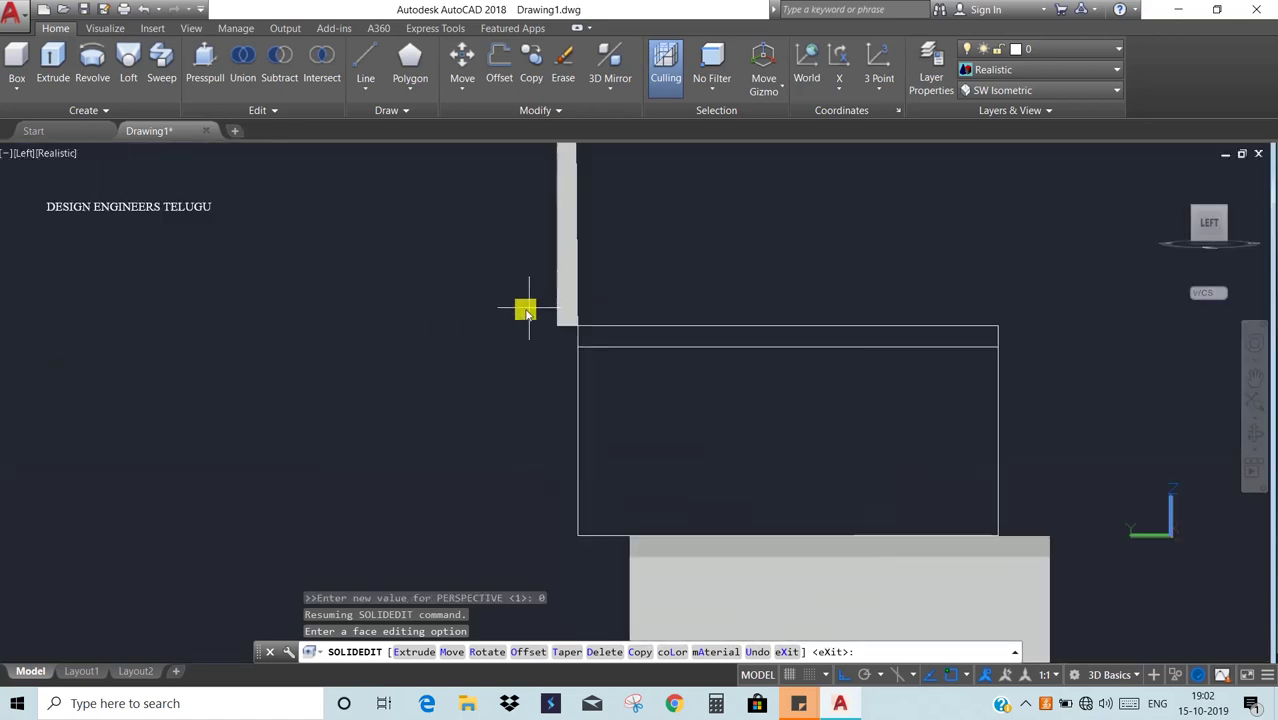
pyautogui.scroll(-2, 531, 323)
pyautogui.scroll(6, 522, 266)
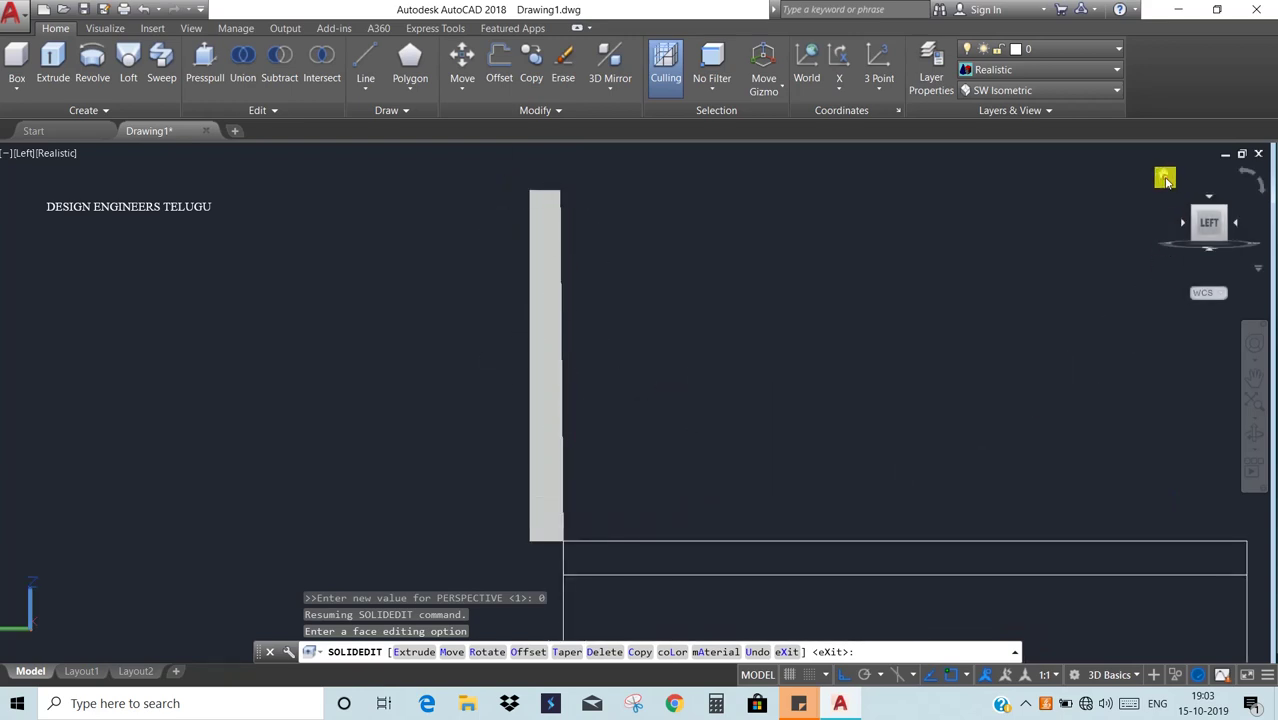
pyautogui.click(1165, 178)
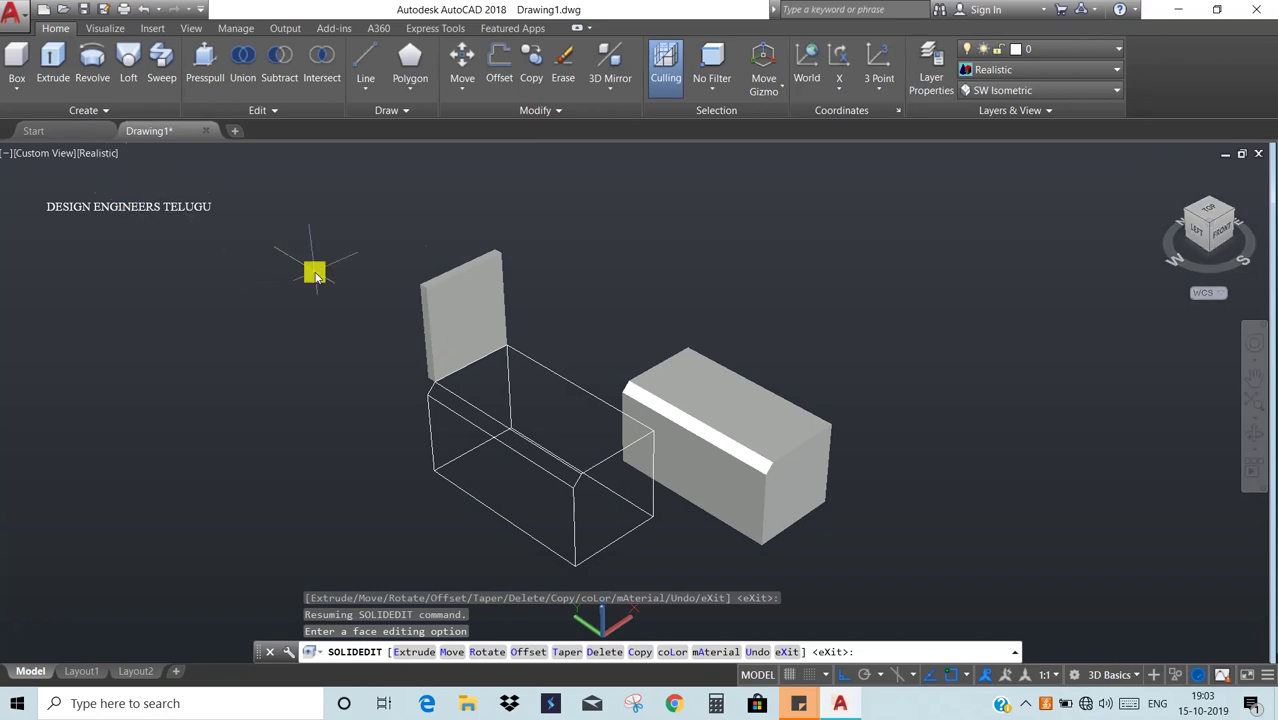
# - Switch the view to parallel projection and zoom on the chamfered box
pyautogui.click(260, 112)
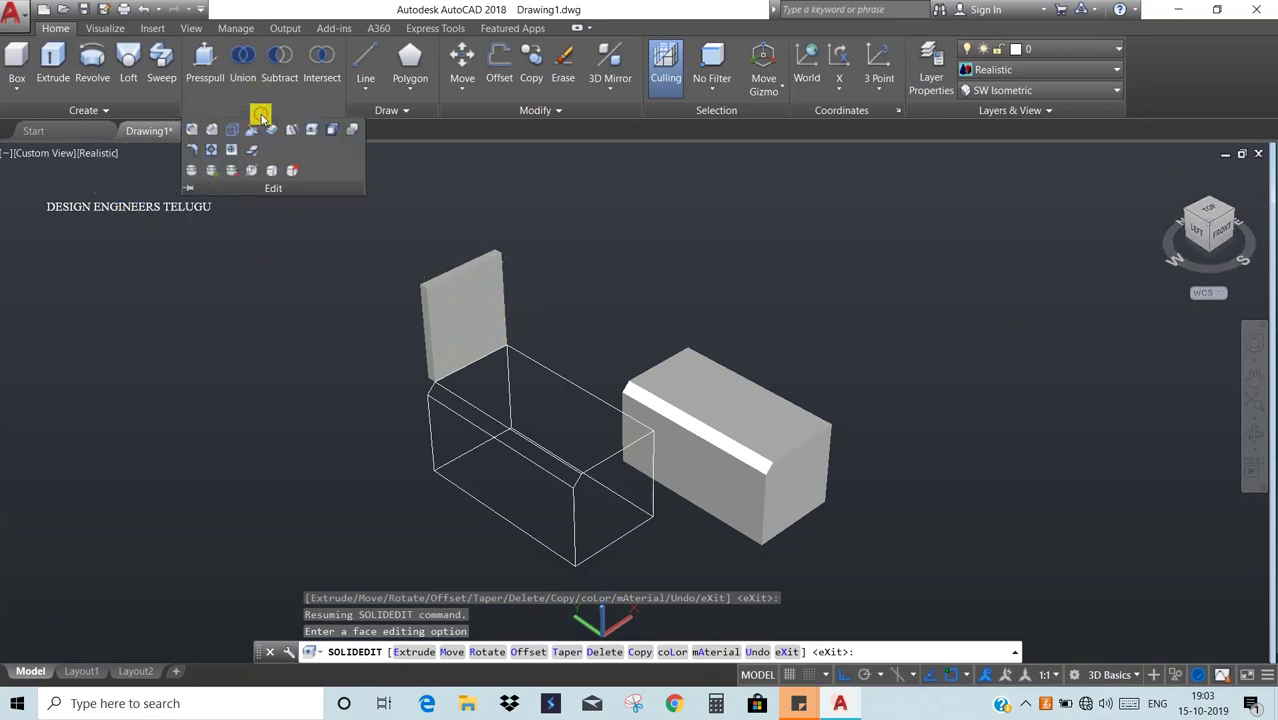
pyautogui.click(100, 150)
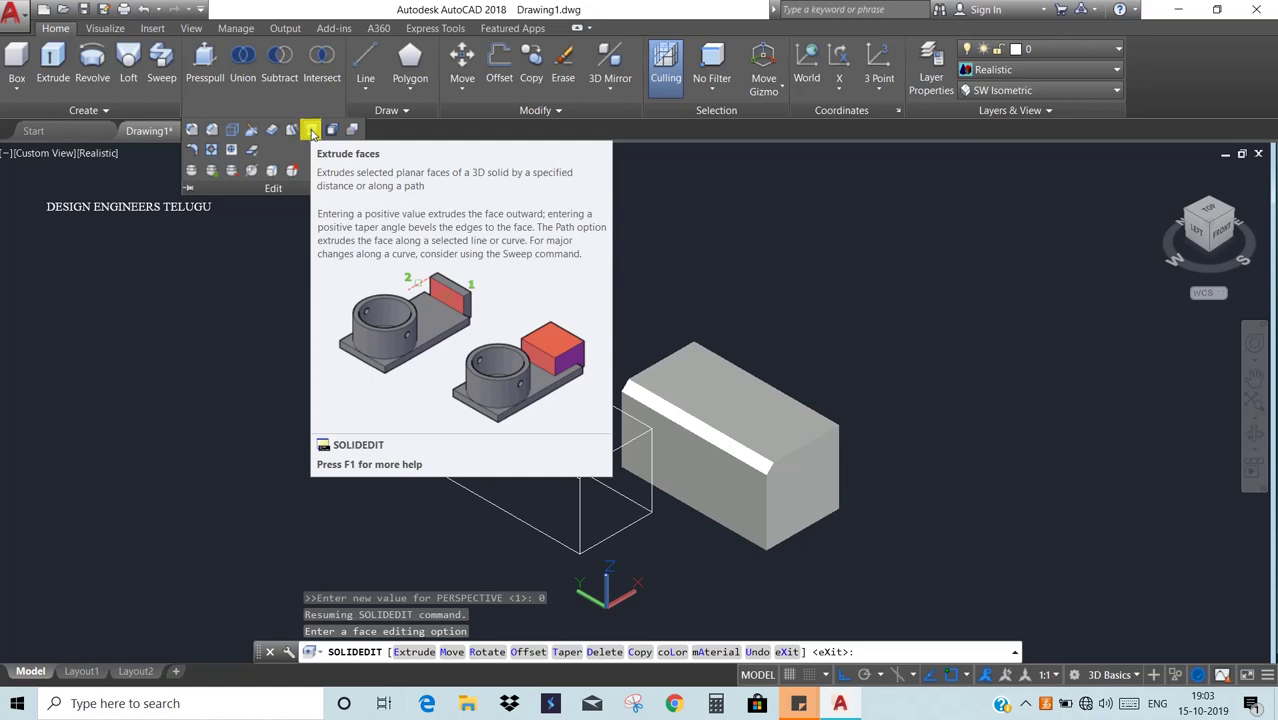
pyautogui.scroll(1, 833, 531)
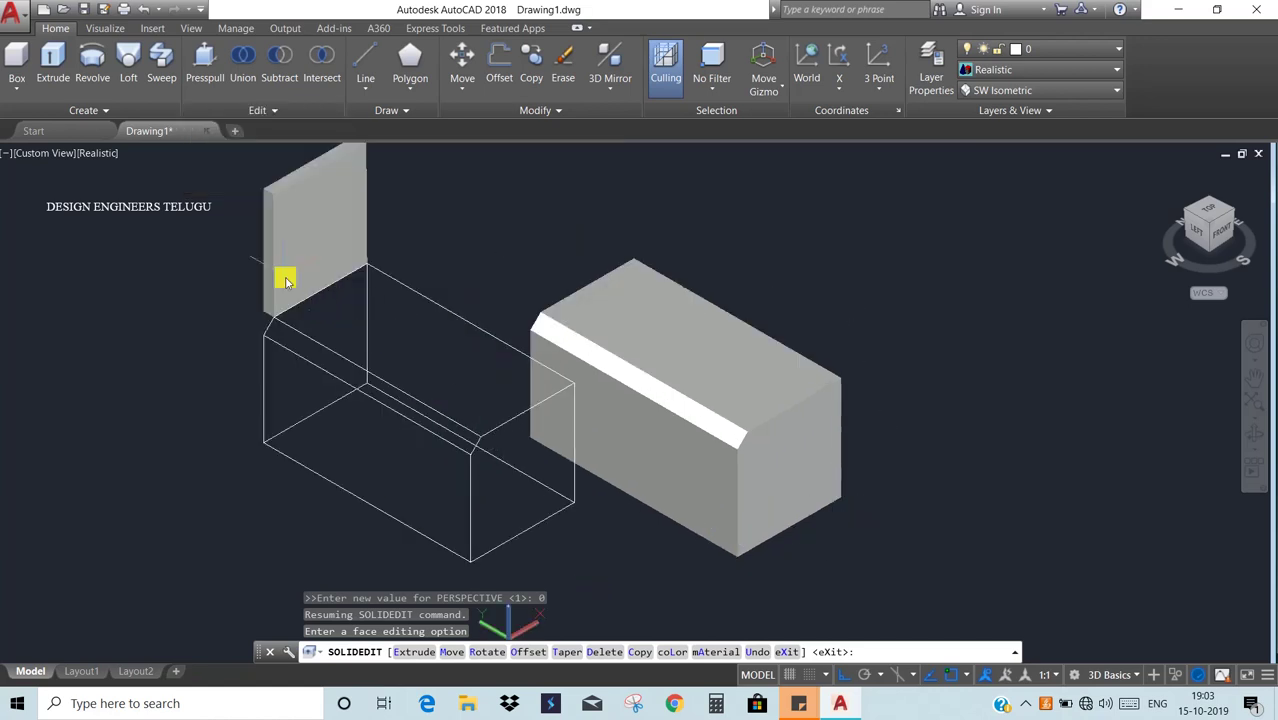
pyautogui.scroll(-4, 268, 232)
pyautogui.scroll(5, 265, 230)
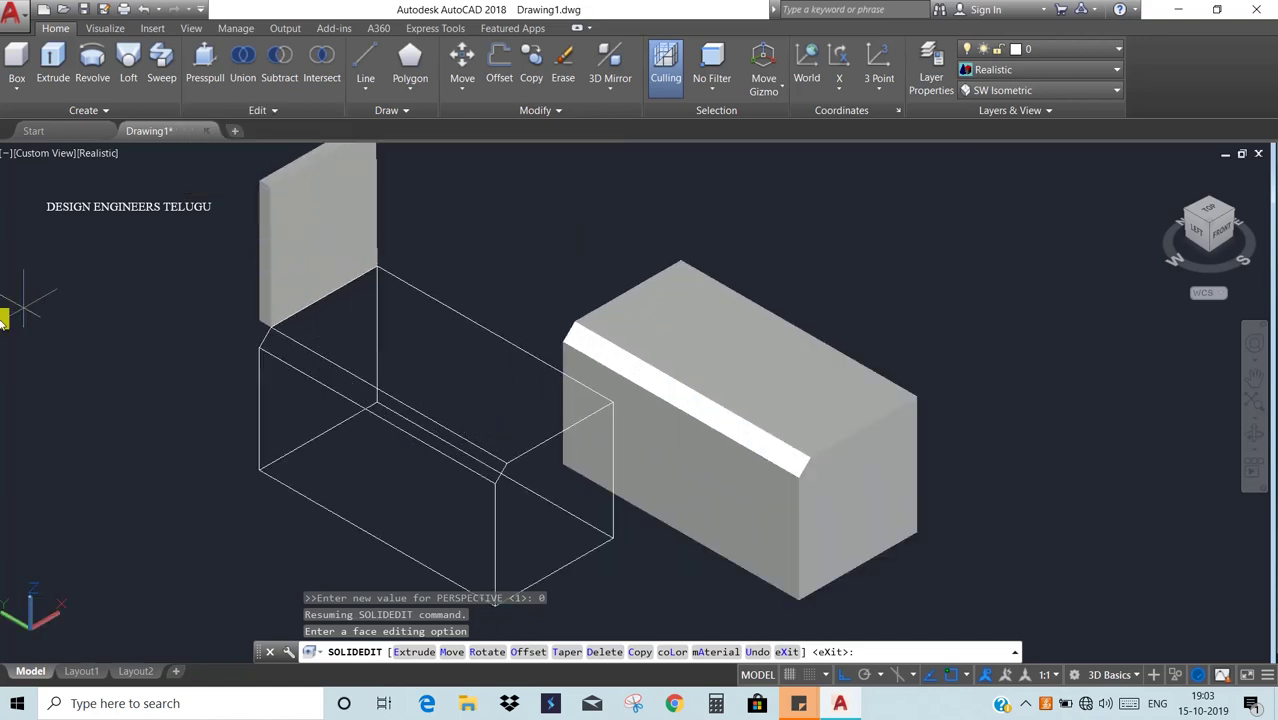
# - Extrude the chamfered box's front face outward by 2 with zero taper
pyautogui.click(275, 111)
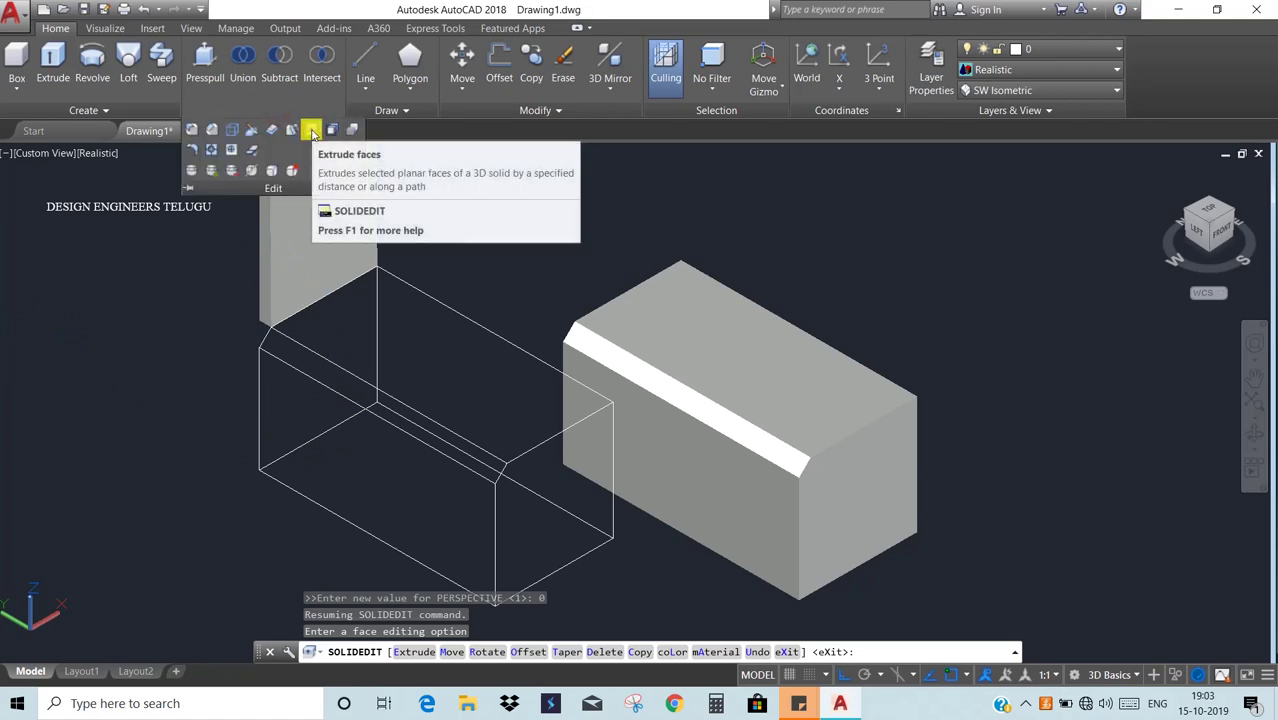
pyautogui.click(312, 132)
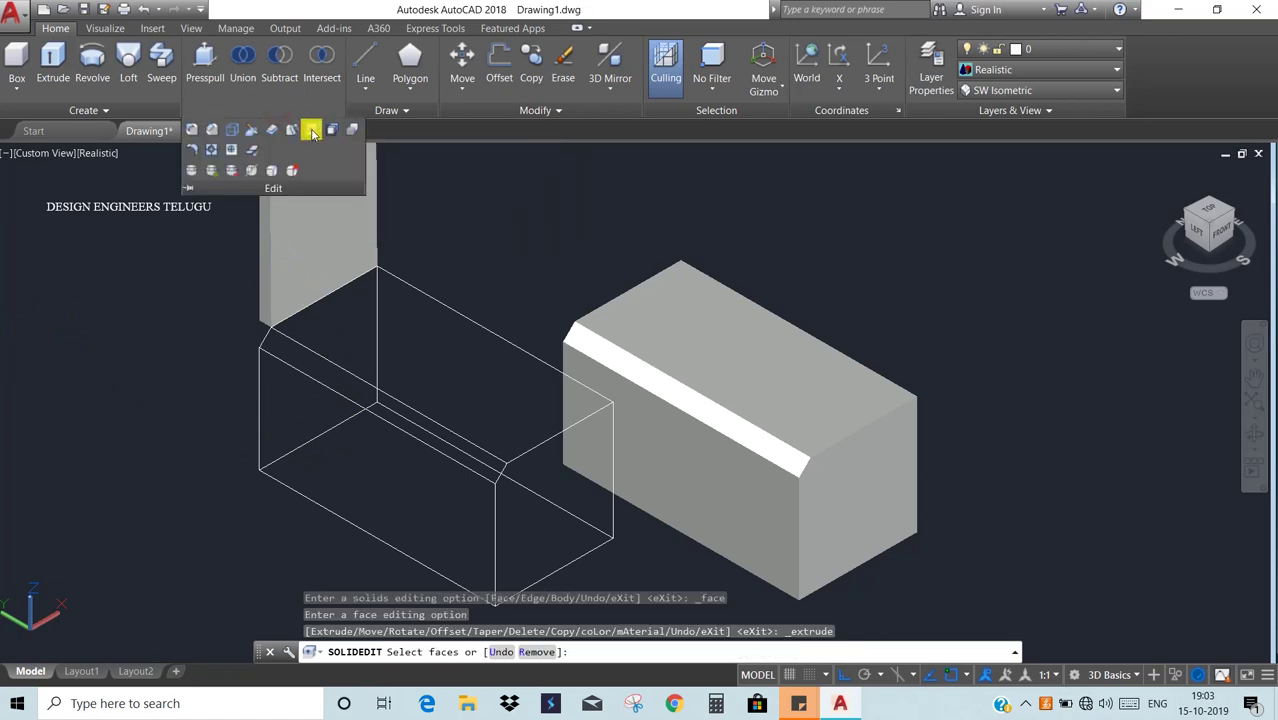
pyautogui.click(745, 515)
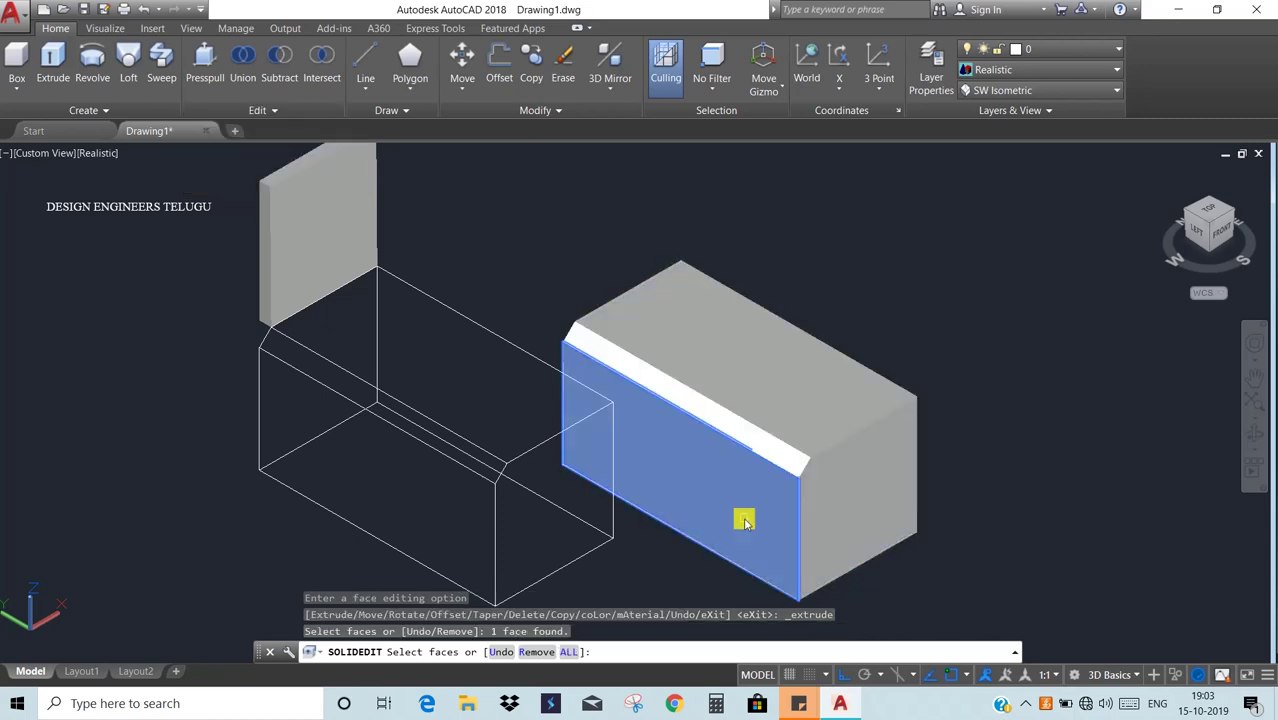
pyautogui.press('Return')
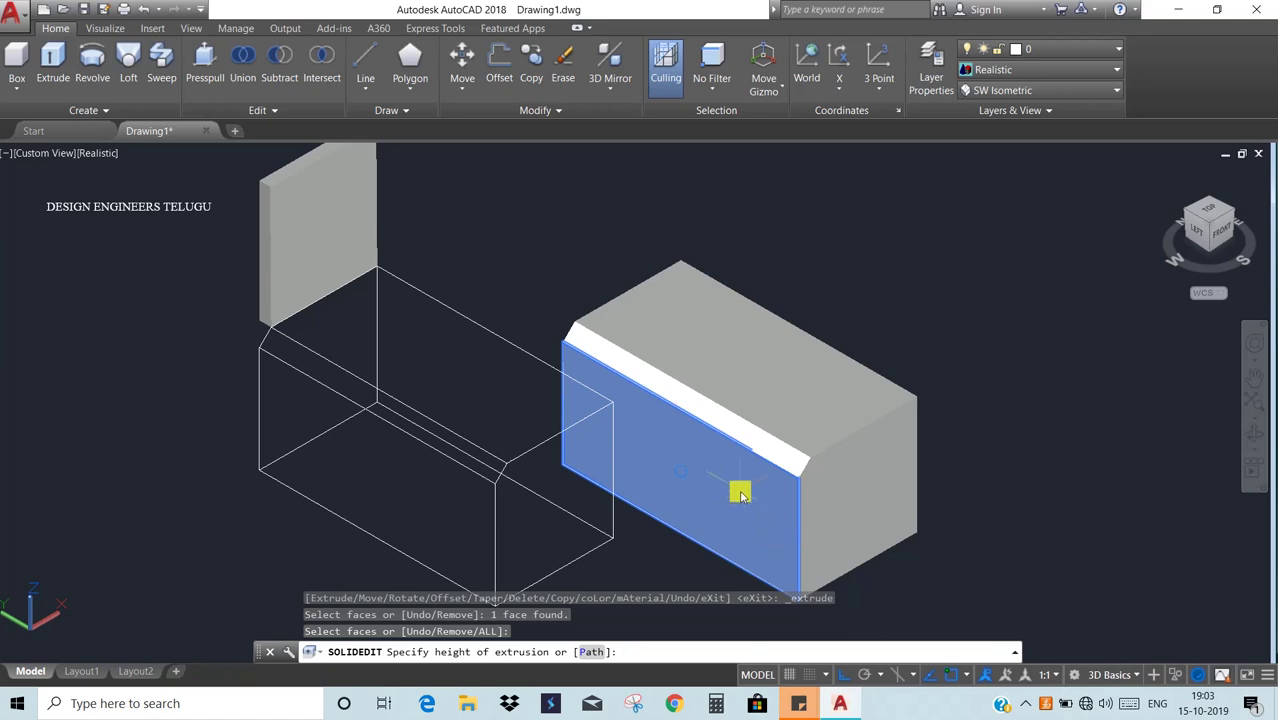
pyautogui.scroll(1, 741, 492)
pyautogui.scroll(-3, 741, 492)
pyautogui.scroll(2, 736, 567)
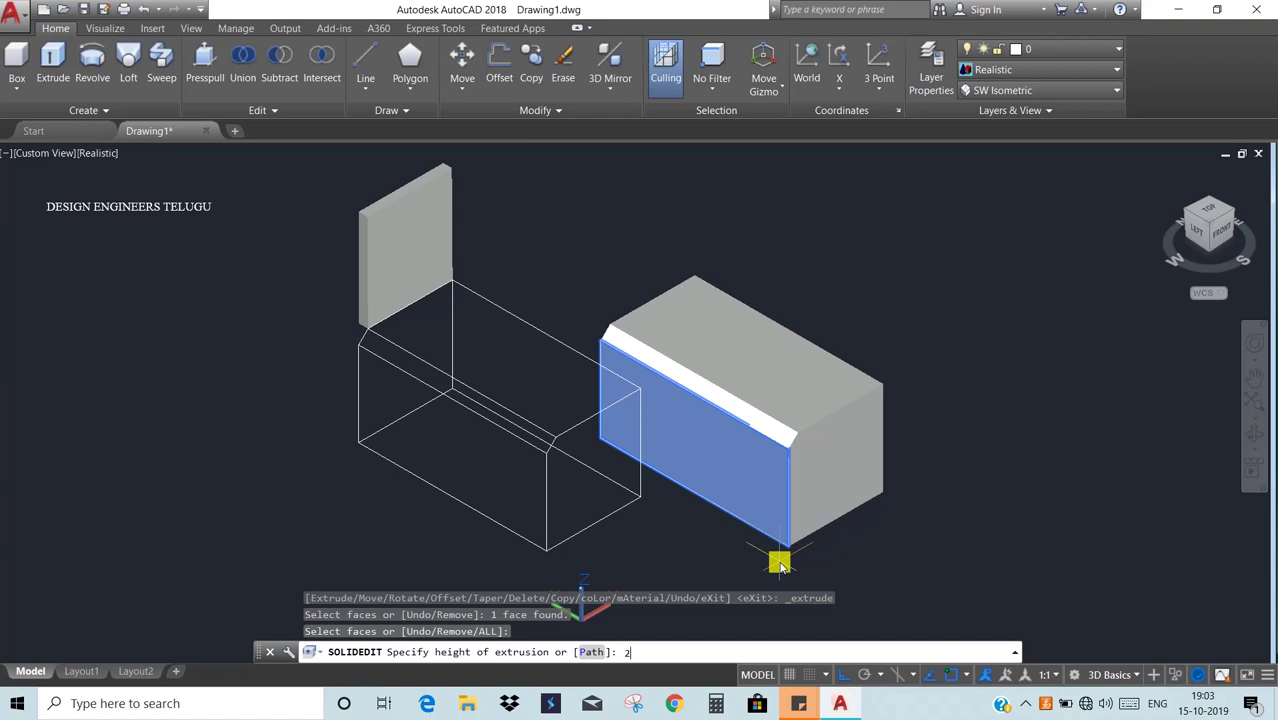
pyautogui.press('Return')
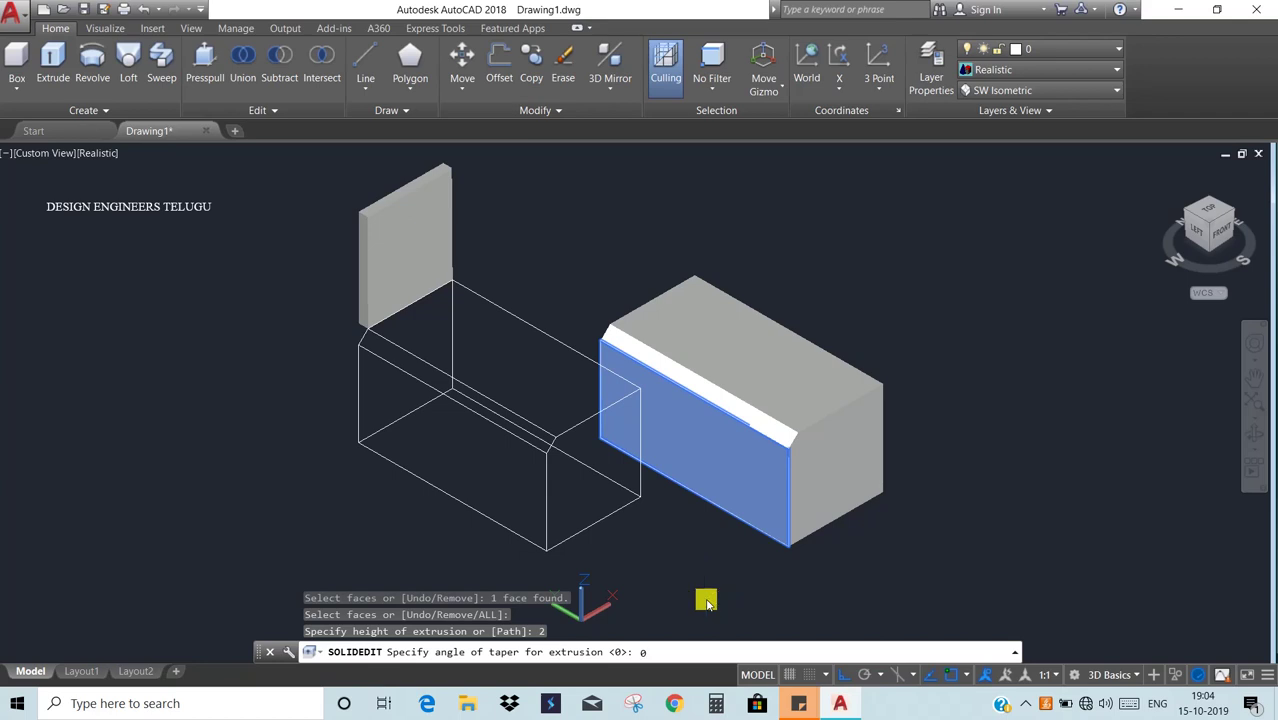
pyautogui.press('Return')
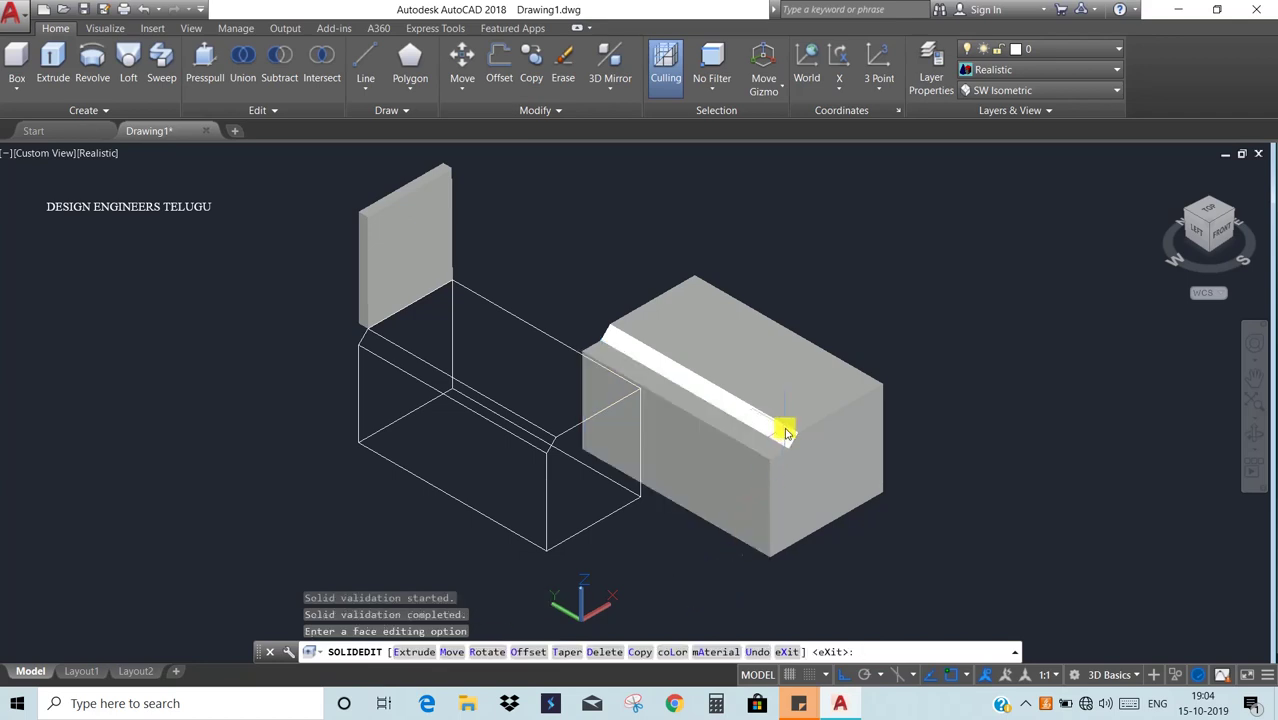
pyautogui.scroll(-4, 785, 432)
pyautogui.scroll(5, 785, 437)
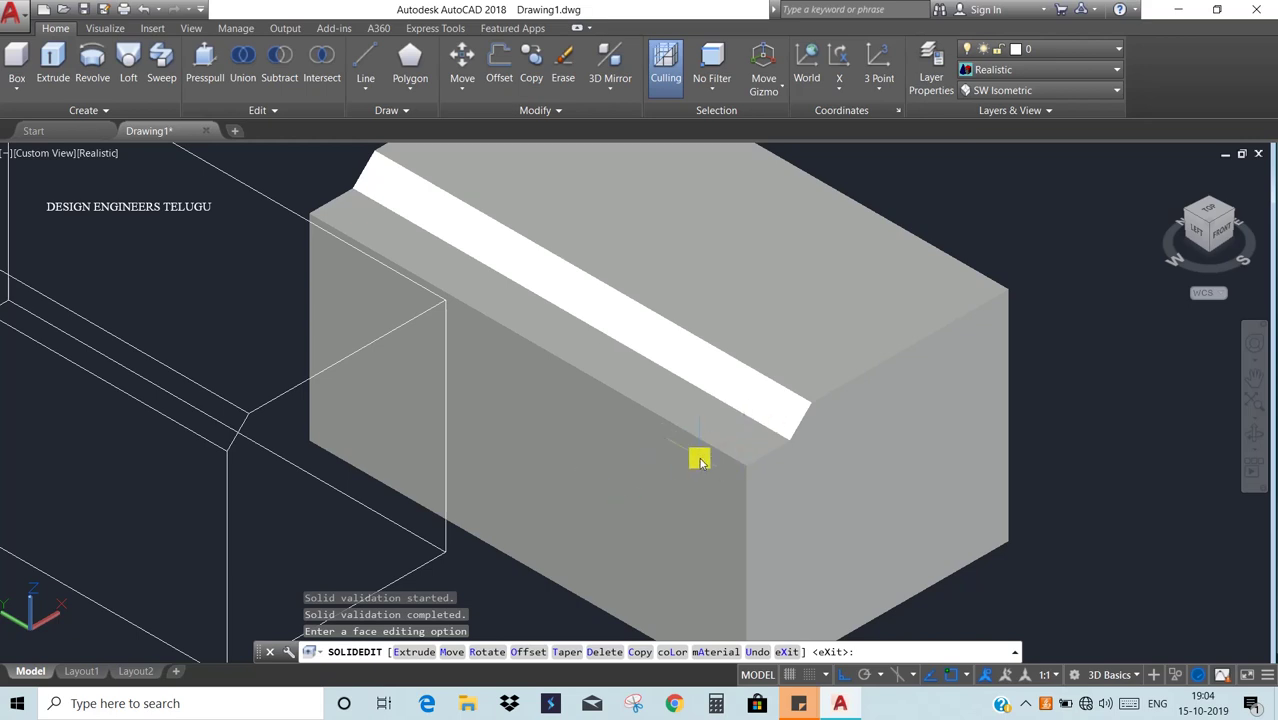
pyautogui.scroll(2, 700, 457)
pyautogui.scroll(-4, 701, 455)
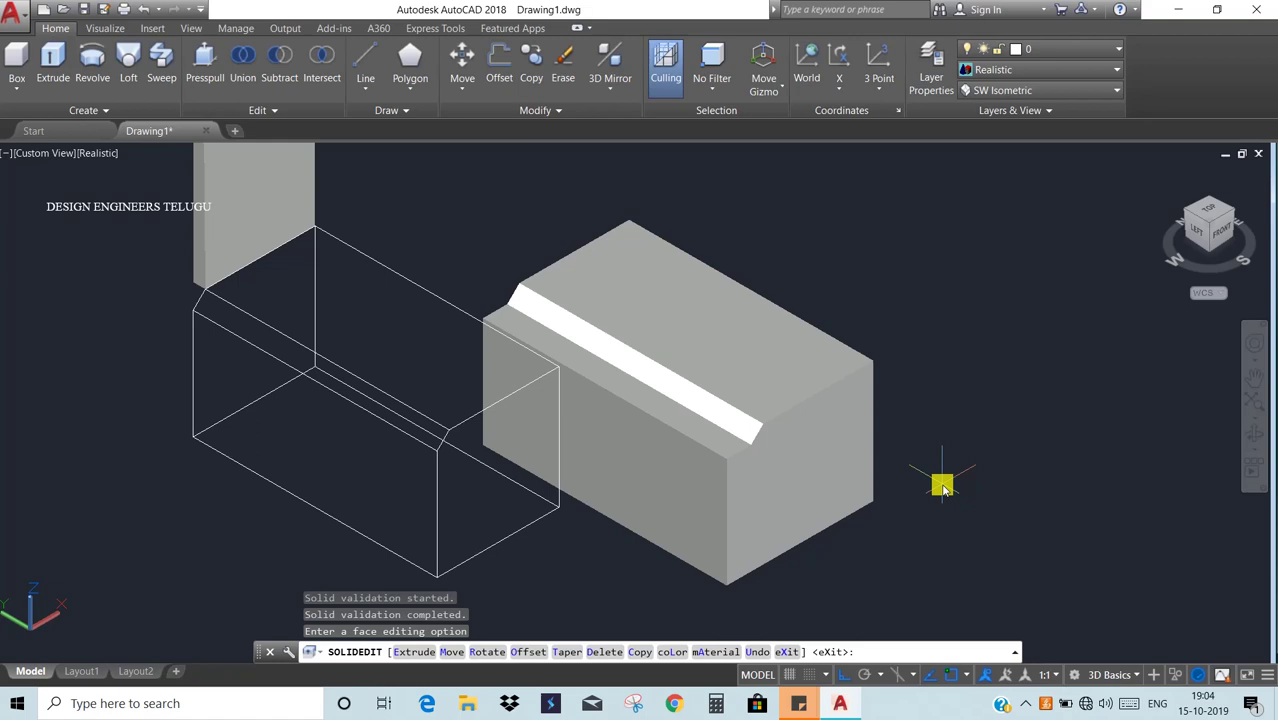
pyautogui.click(272, 110)
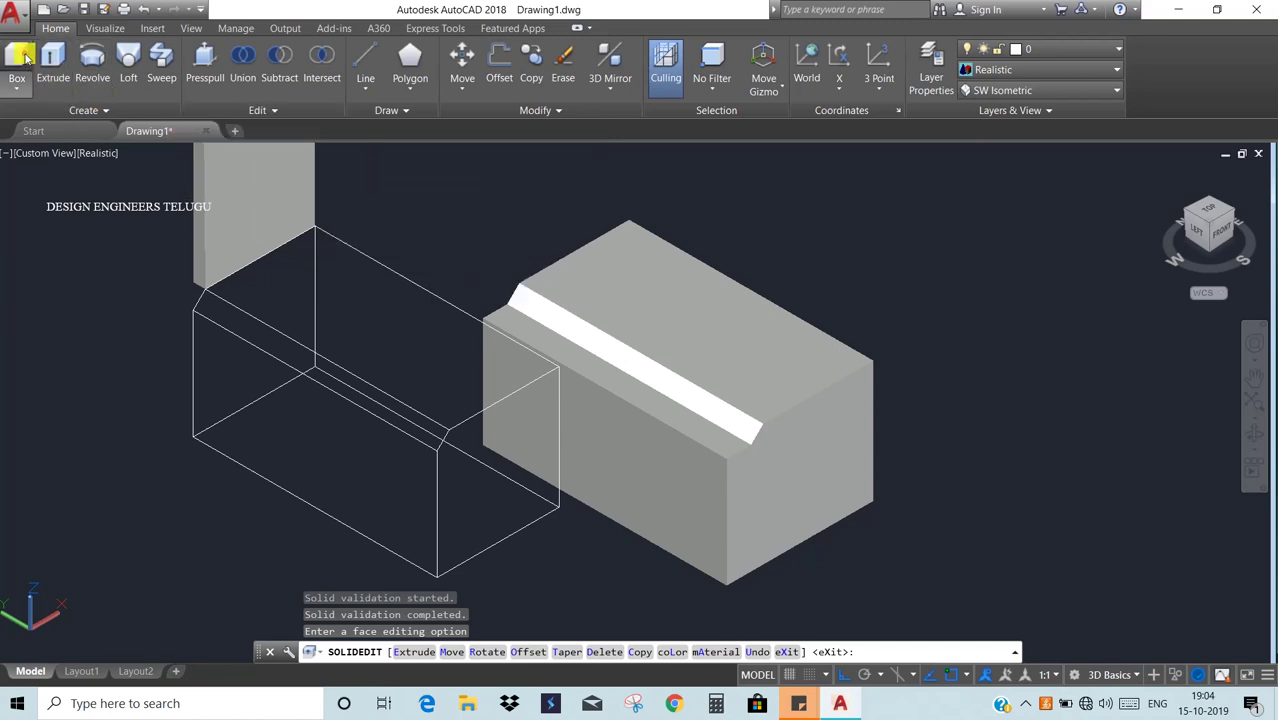
# - Draw a large BOX solid right of the chamfered box by picking two base corners and a height
pyautogui.press('Escape')
pyautogui.write('box')
pyautogui.press('Return')
pyautogui.scroll(-5, 400, 295)
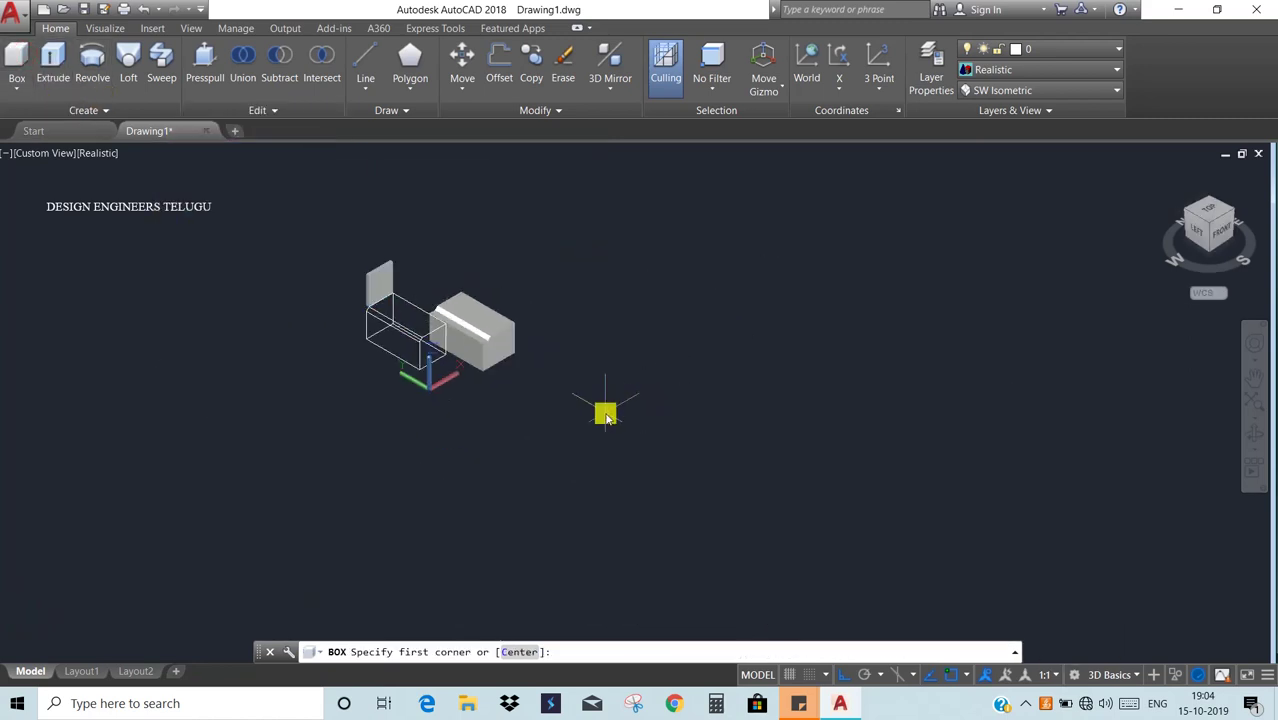
pyautogui.click(605, 413)
pyautogui.click(866, 378)
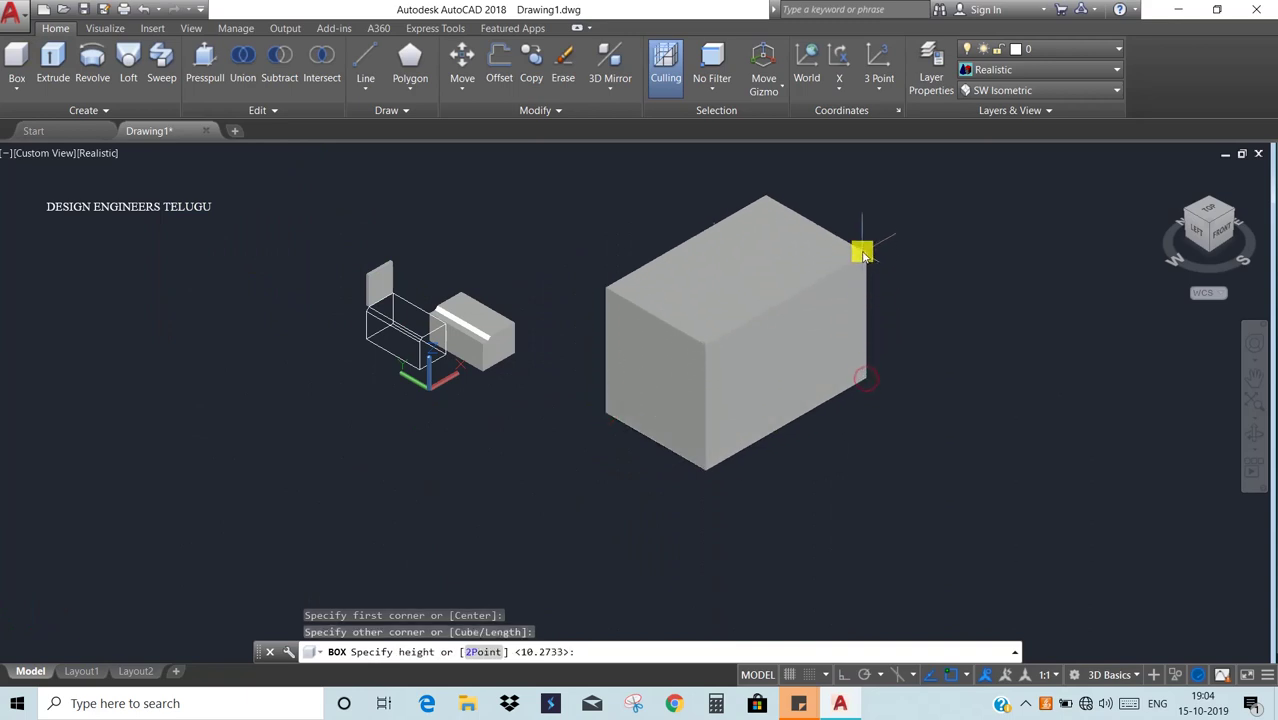
pyautogui.click(861, 251)
pyautogui.scroll(2, 876, 448)
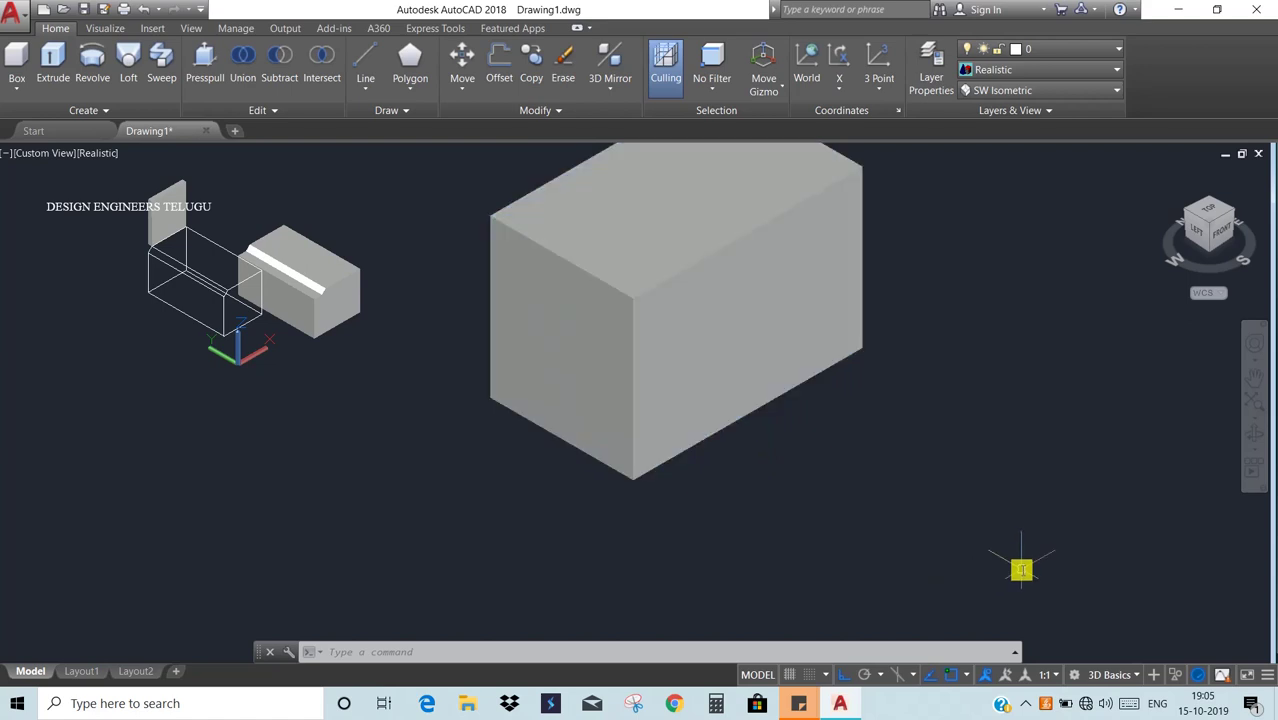
# - Extrude the large box's left and right faces by 3 with zero taper, then undo it
pyautogui.click(267, 110)
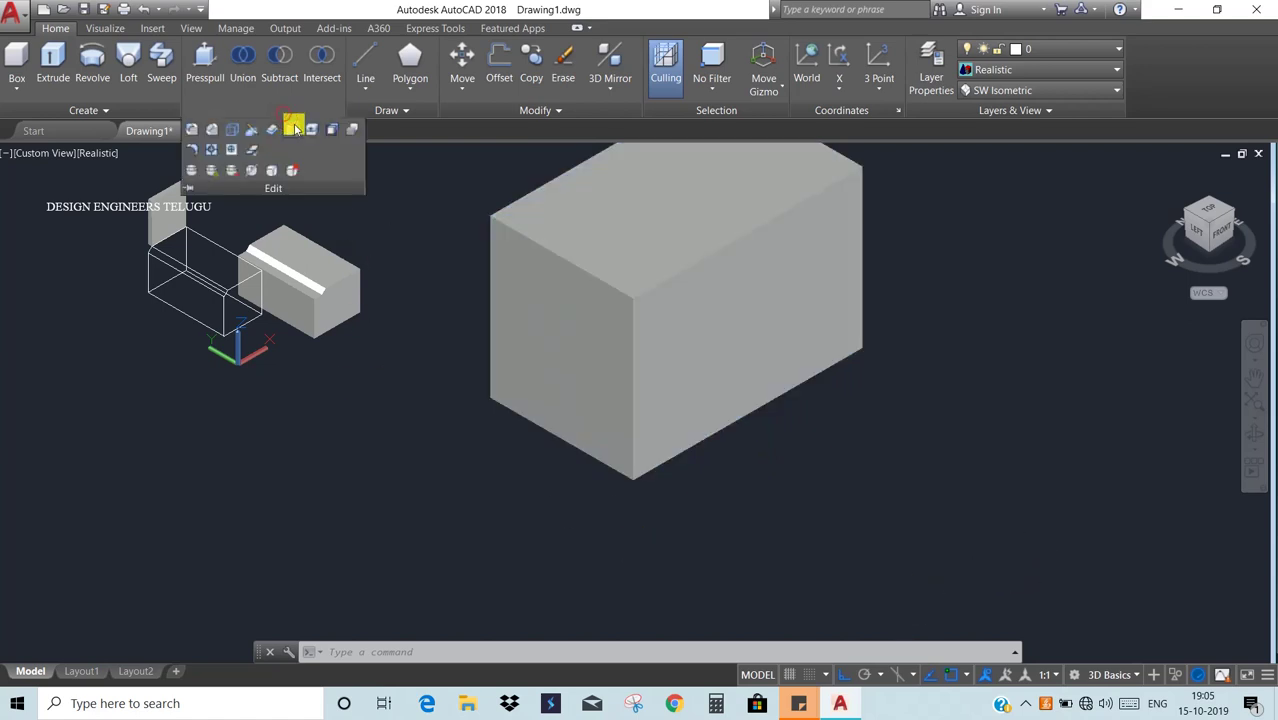
pyautogui.click(293, 128)
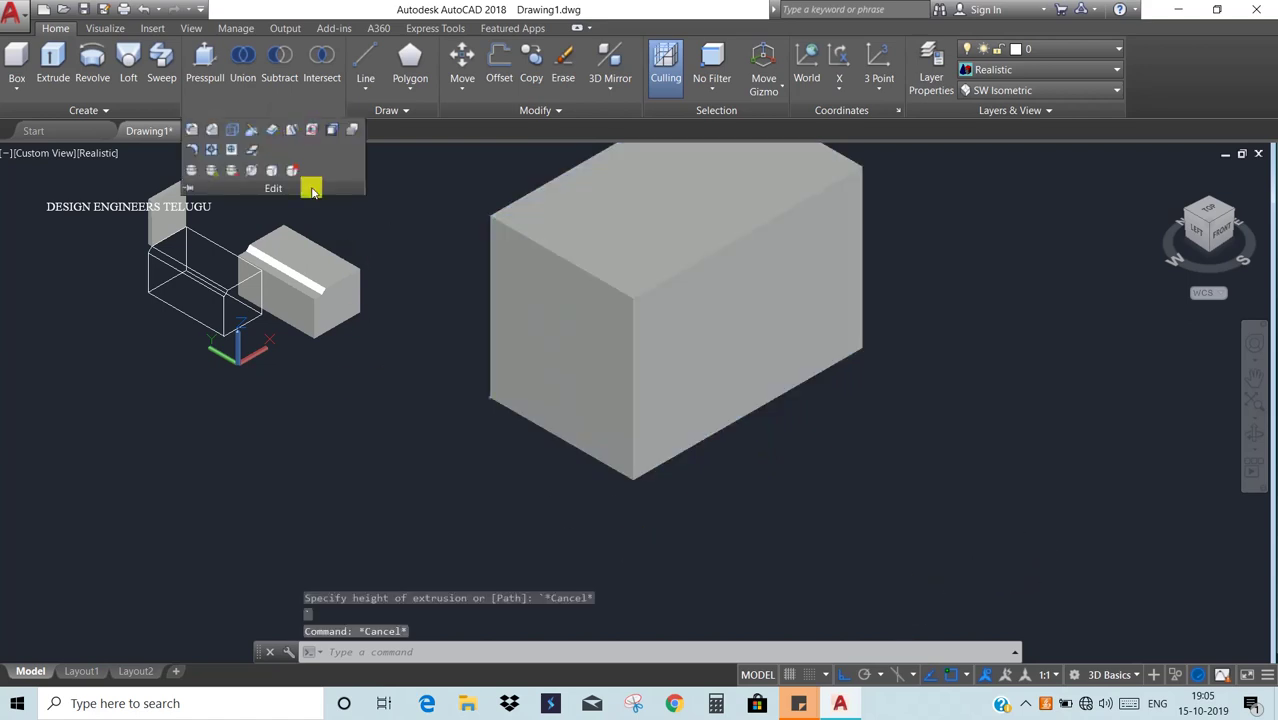
pyautogui.click(601, 313)
pyautogui.click(710, 300)
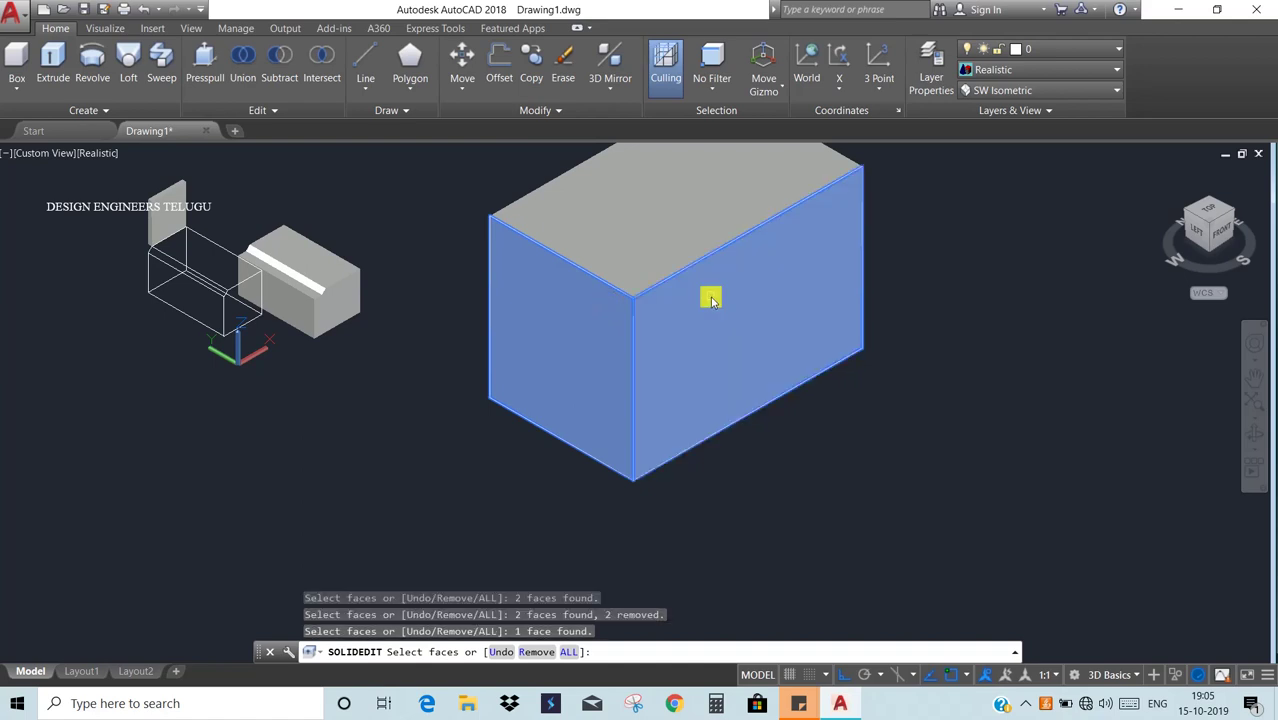
pyautogui.press('Return')
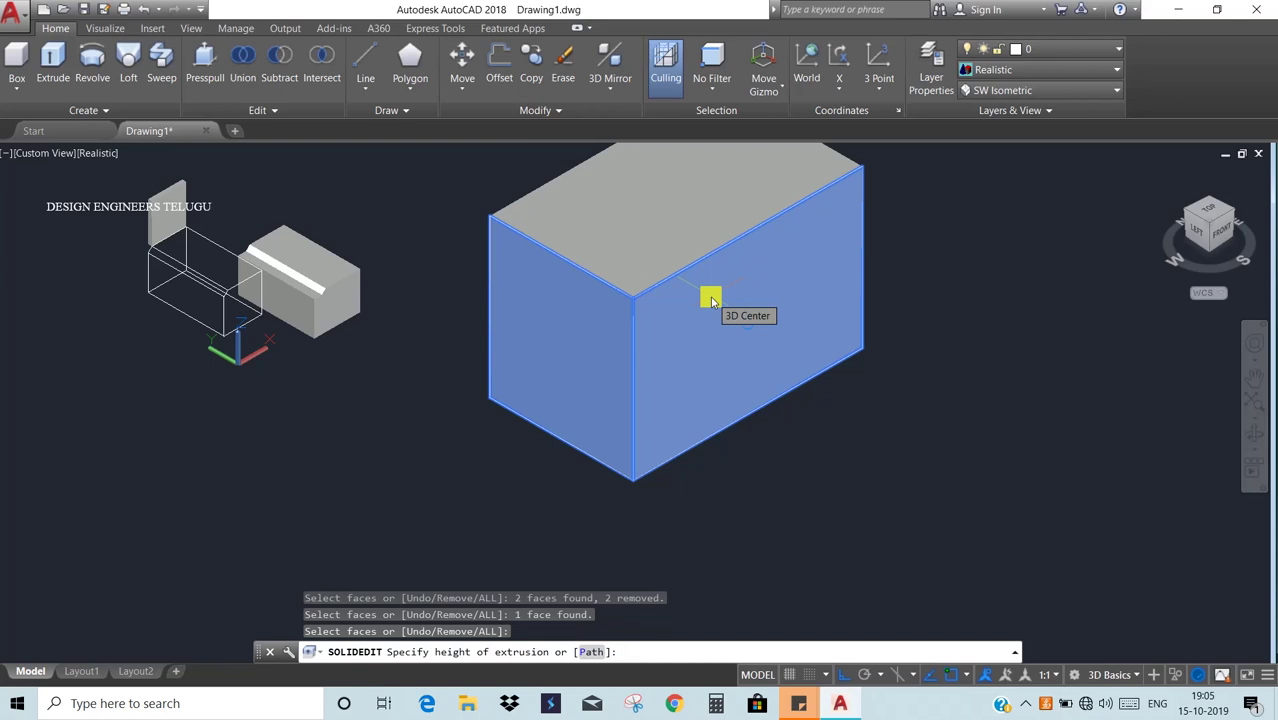
pyautogui.write('3')
pyautogui.press('Return')
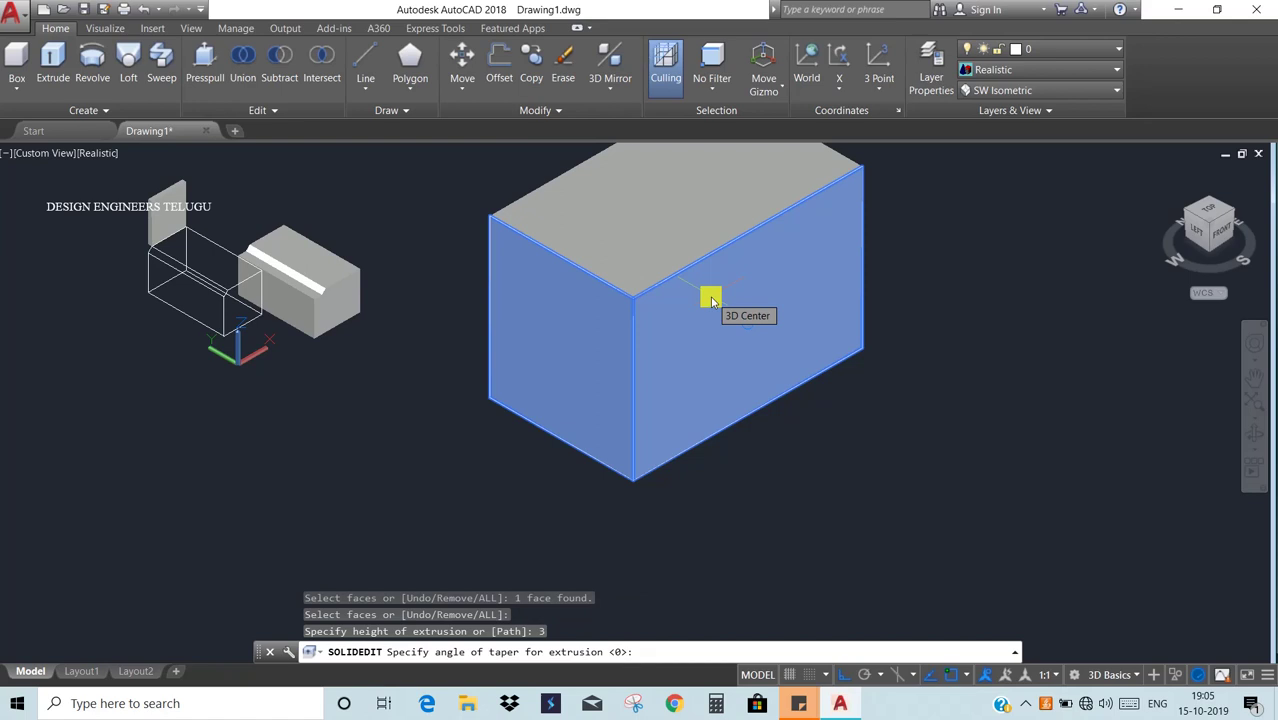
pyautogui.write('0')
pyautogui.press('Return')
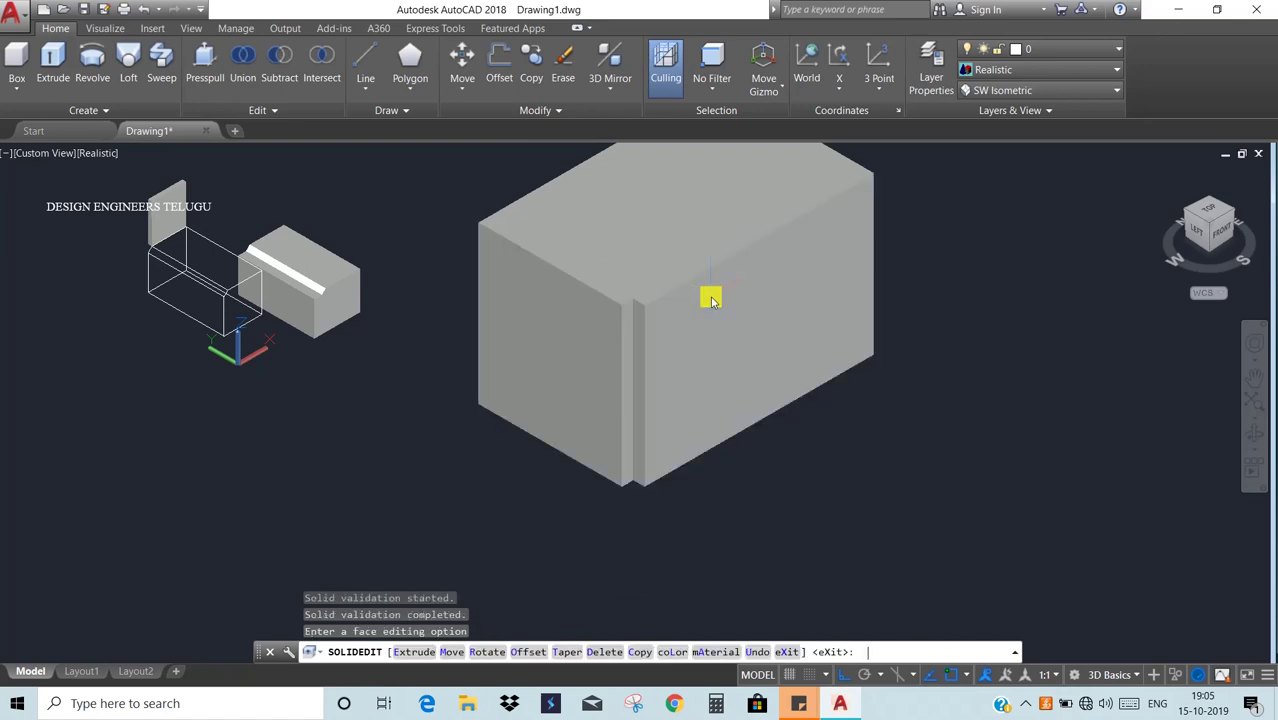
pyautogui.scroll(5, 625, 295)
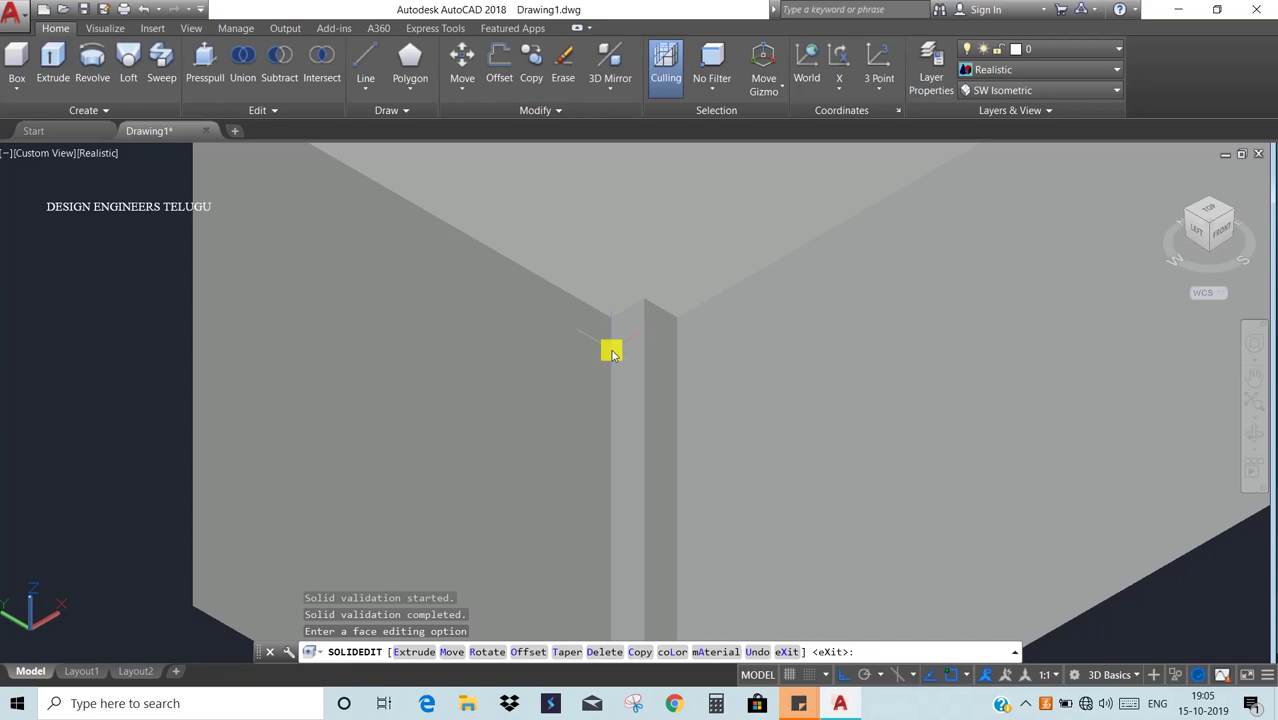
pyautogui.hotkey('ctrl', 'z')
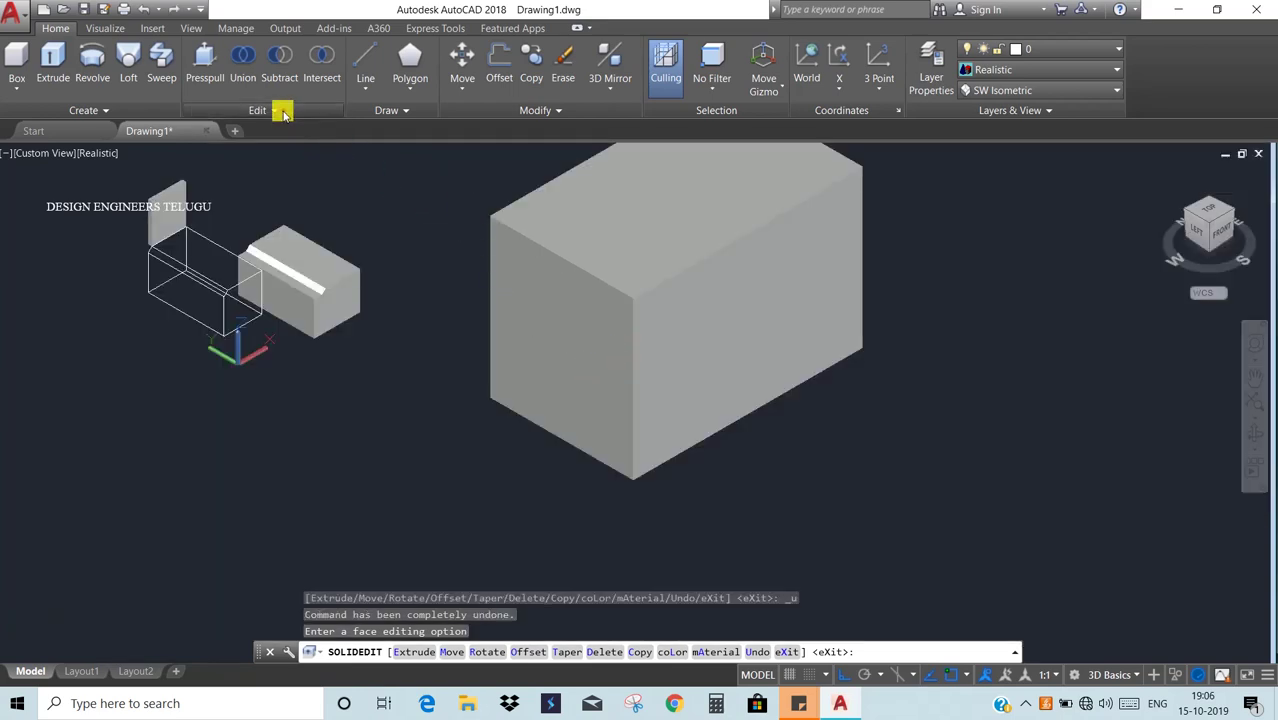
# - Offset the large box's left front and right faces outward by 3 units
pyautogui.click(281, 111)
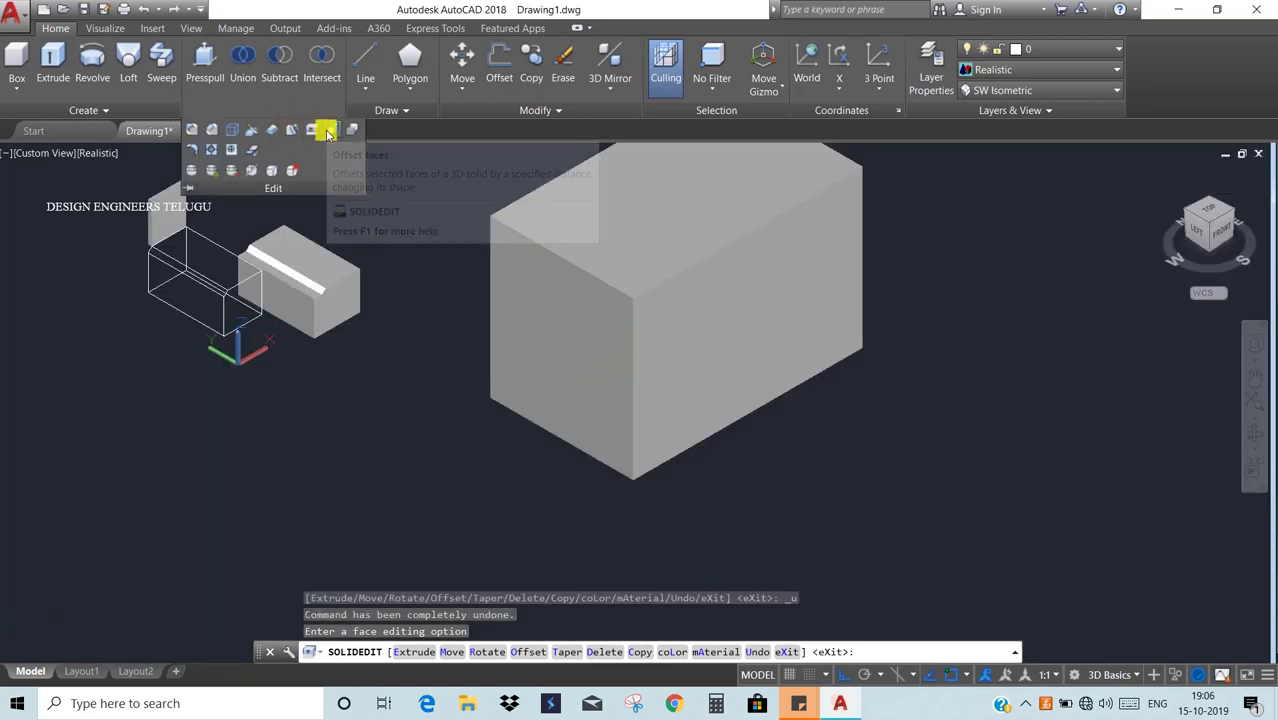
pyautogui.click(328, 132)
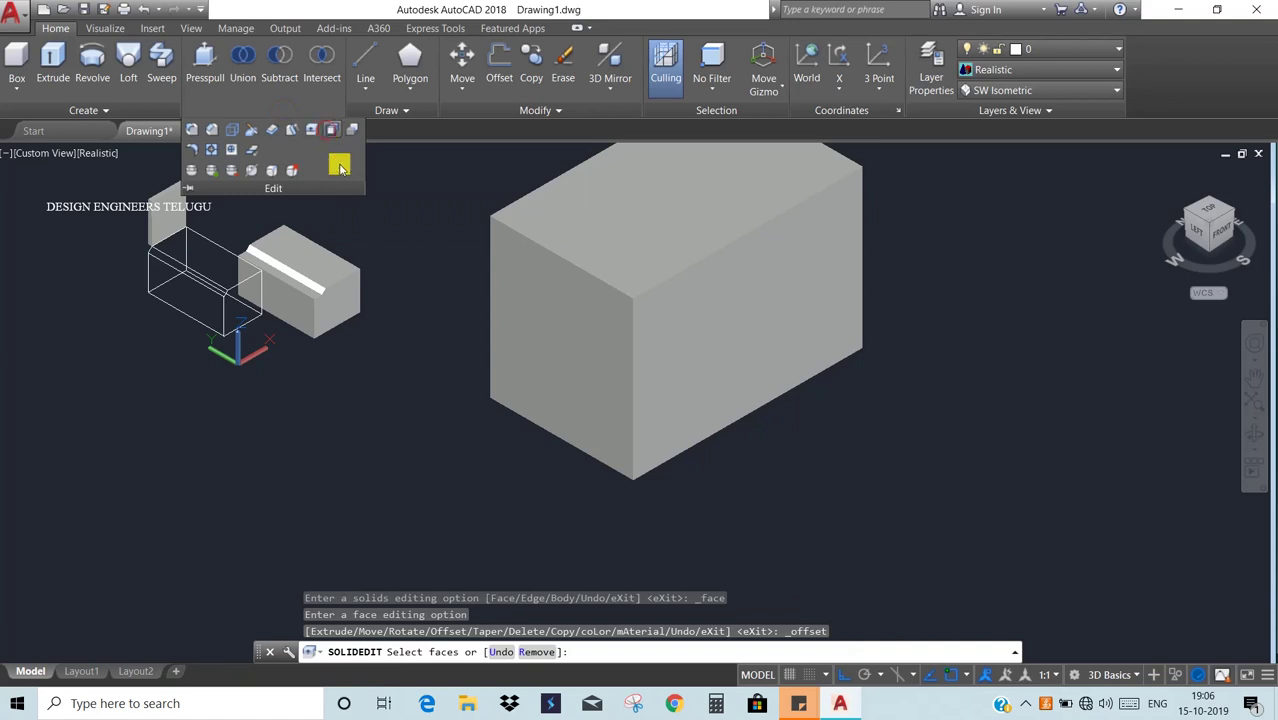
pyautogui.click(593, 293)
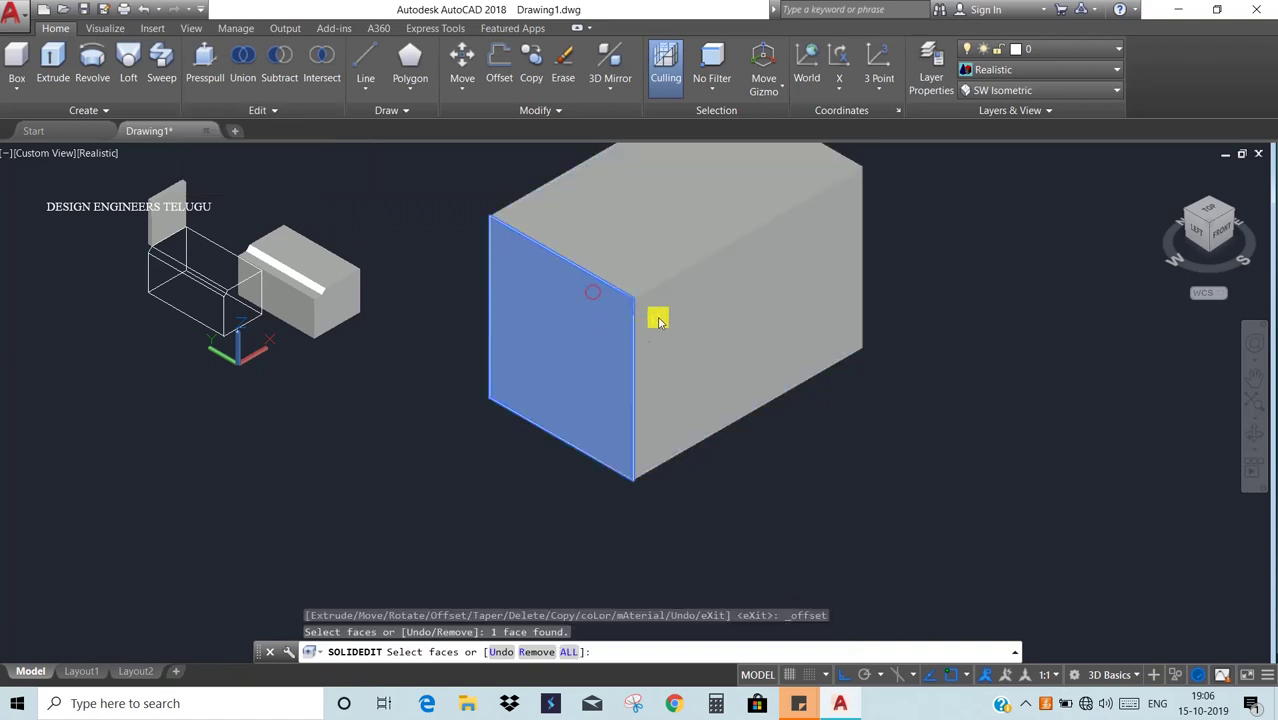
pyautogui.click(660, 294)
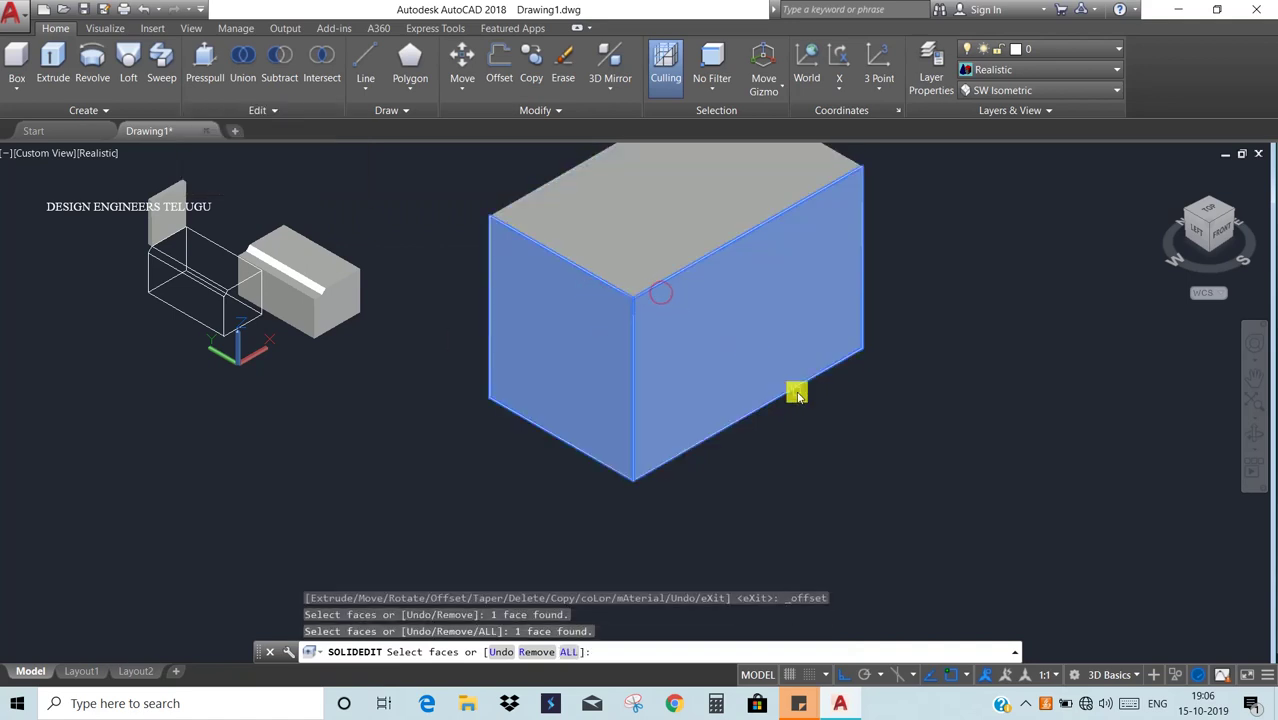
pyautogui.press('Return')
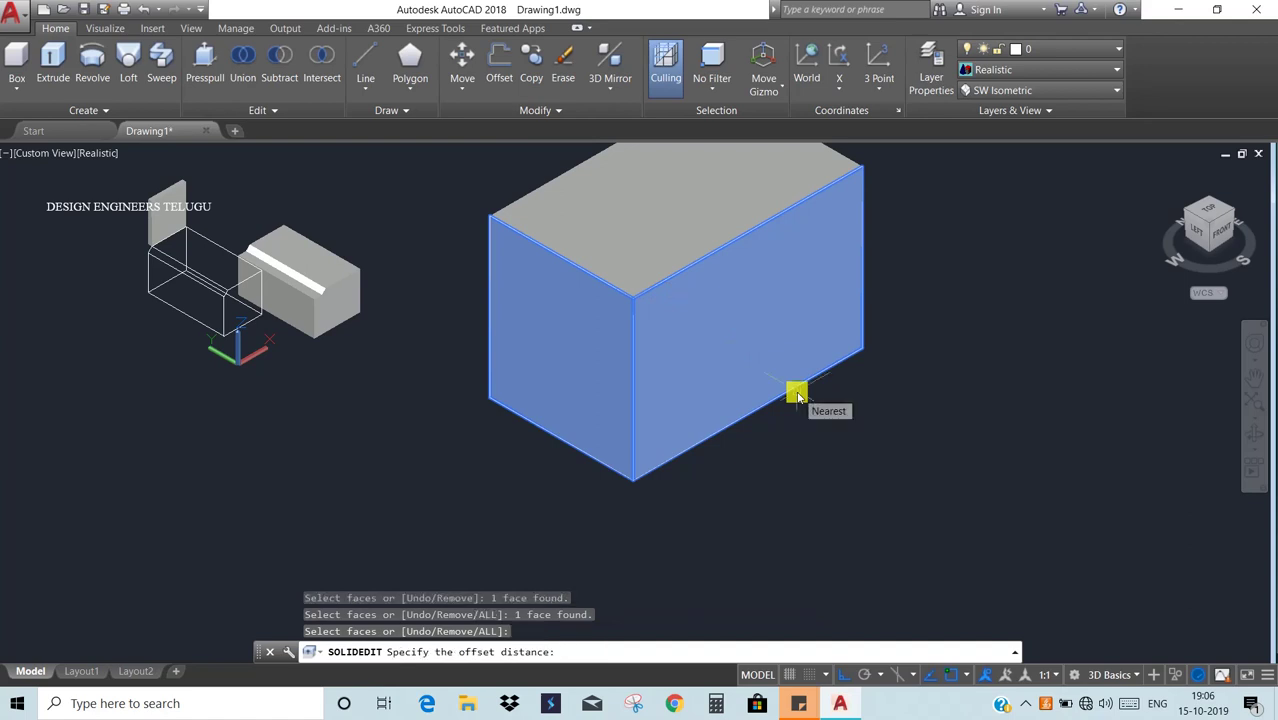
pyautogui.write('3')
pyautogui.scroll(4, 660, 292)
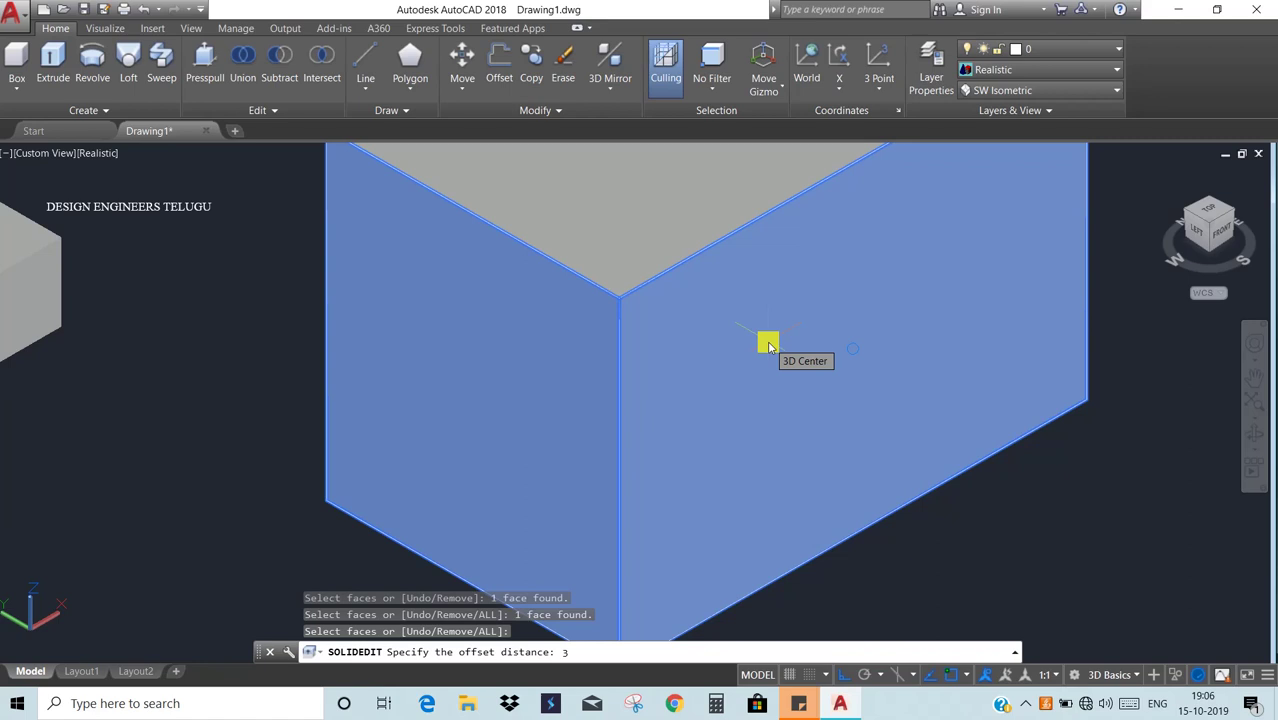
pyautogui.press('Return')
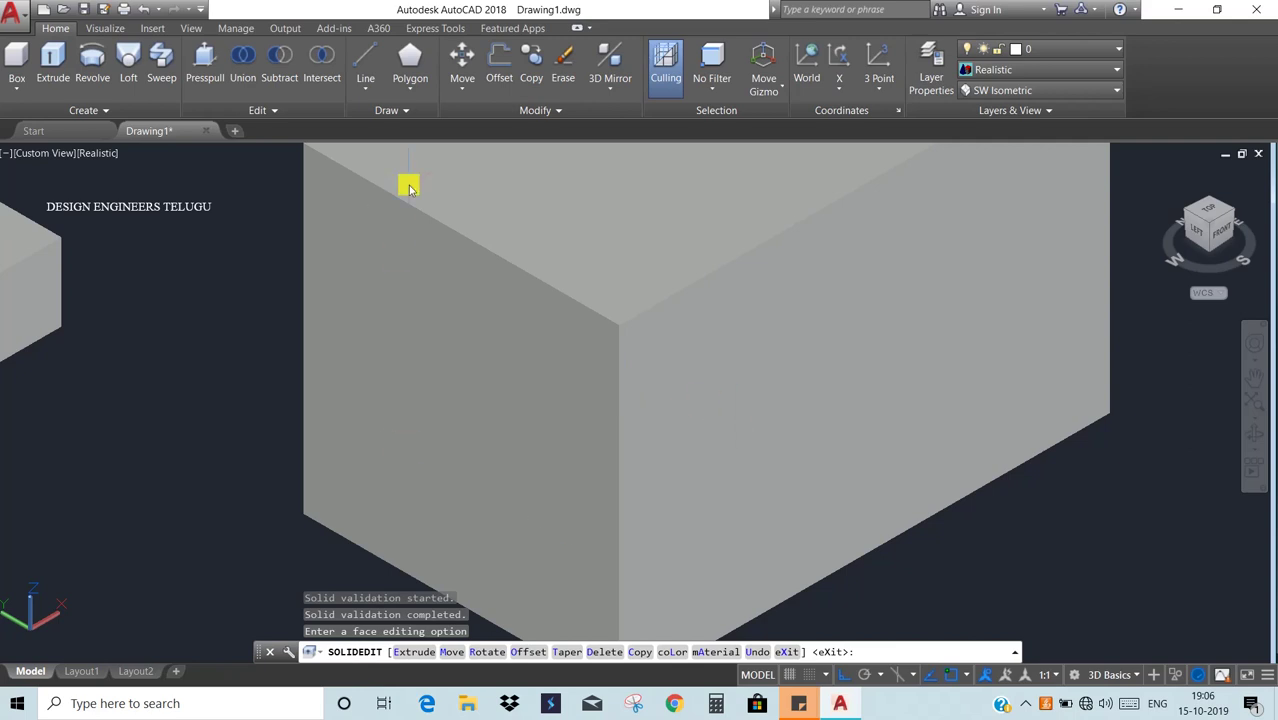
# - Expand the Solid Editing panel to review its tools
pyautogui.click(285, 111)
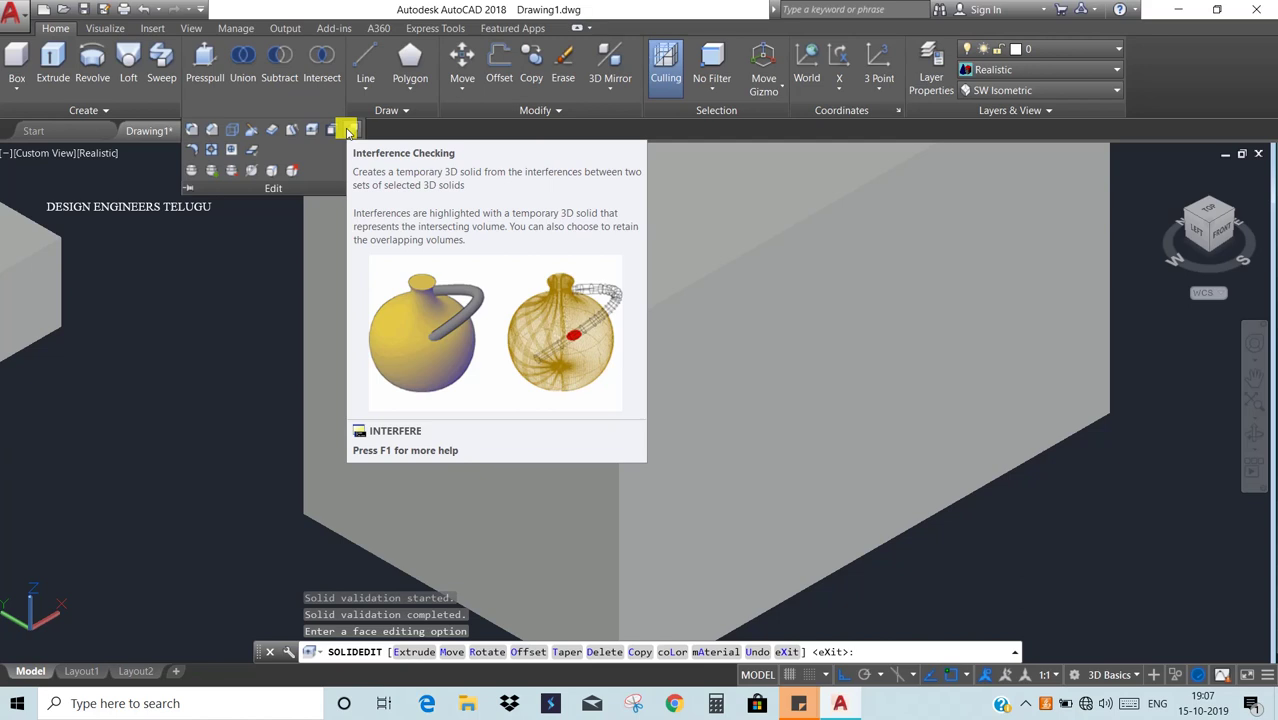
# - Move the small chamfered box by its corner onto the large box's top face
pyautogui.press('Escape')
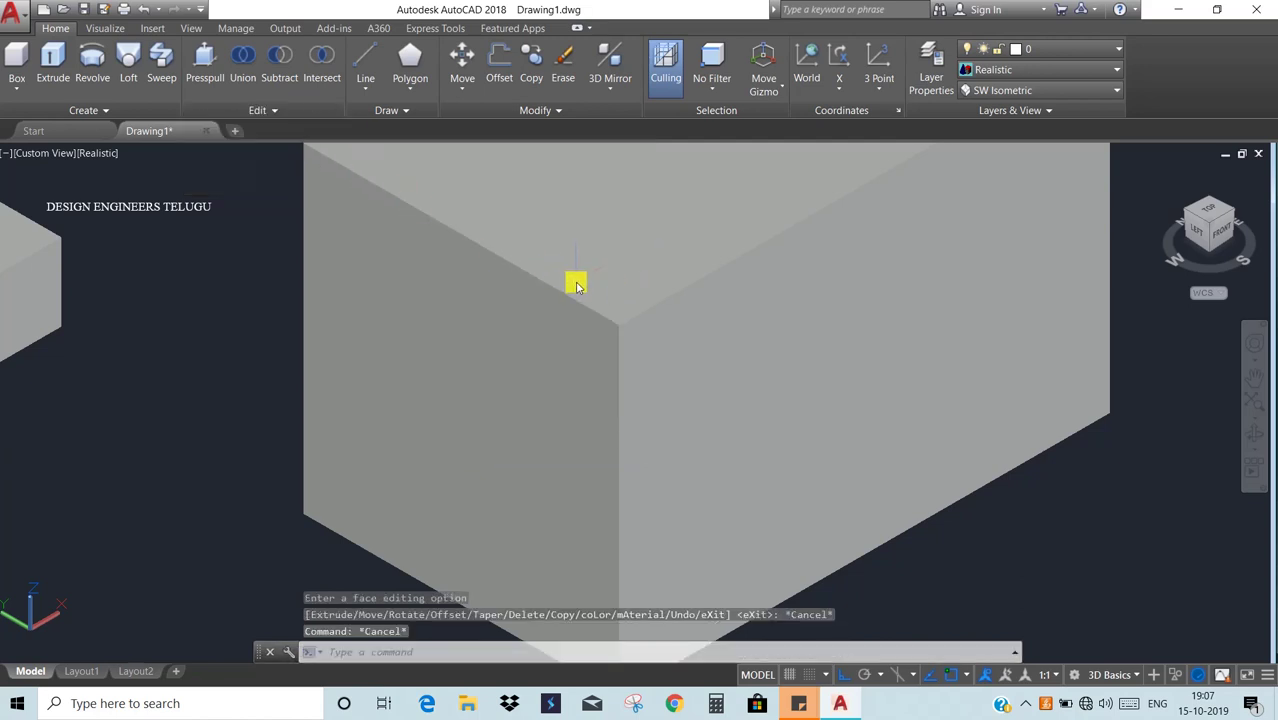
pyautogui.scroll(4, 585, 278)
pyautogui.scroll(-6, 585, 278)
pyautogui.scroll(3, 508, 280)
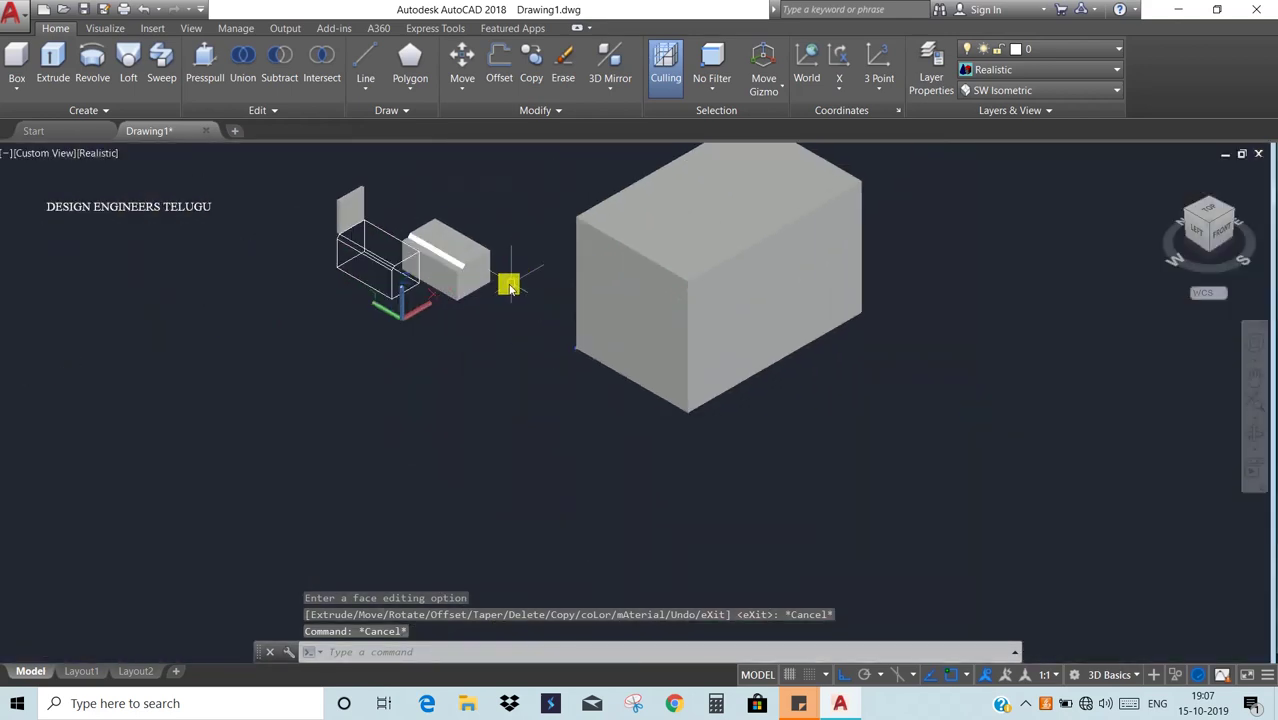
pyautogui.click(446, 240)
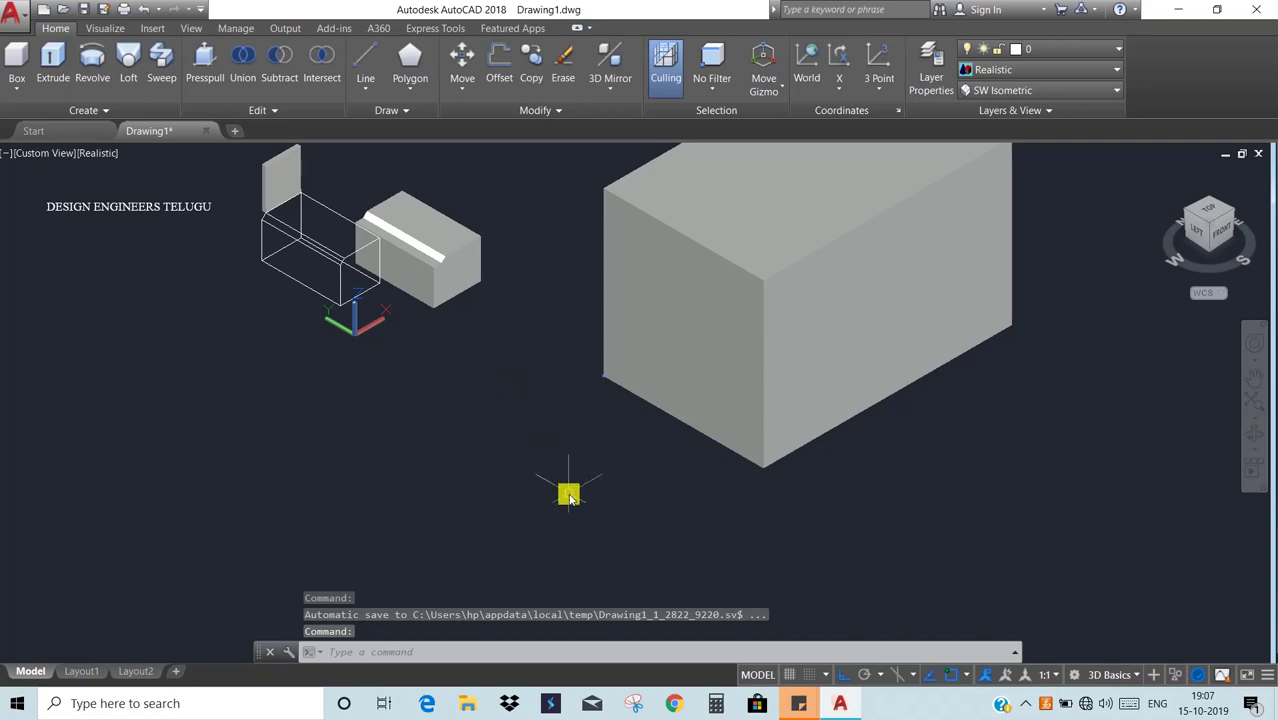
pyautogui.write('m')
pyautogui.press('Return')
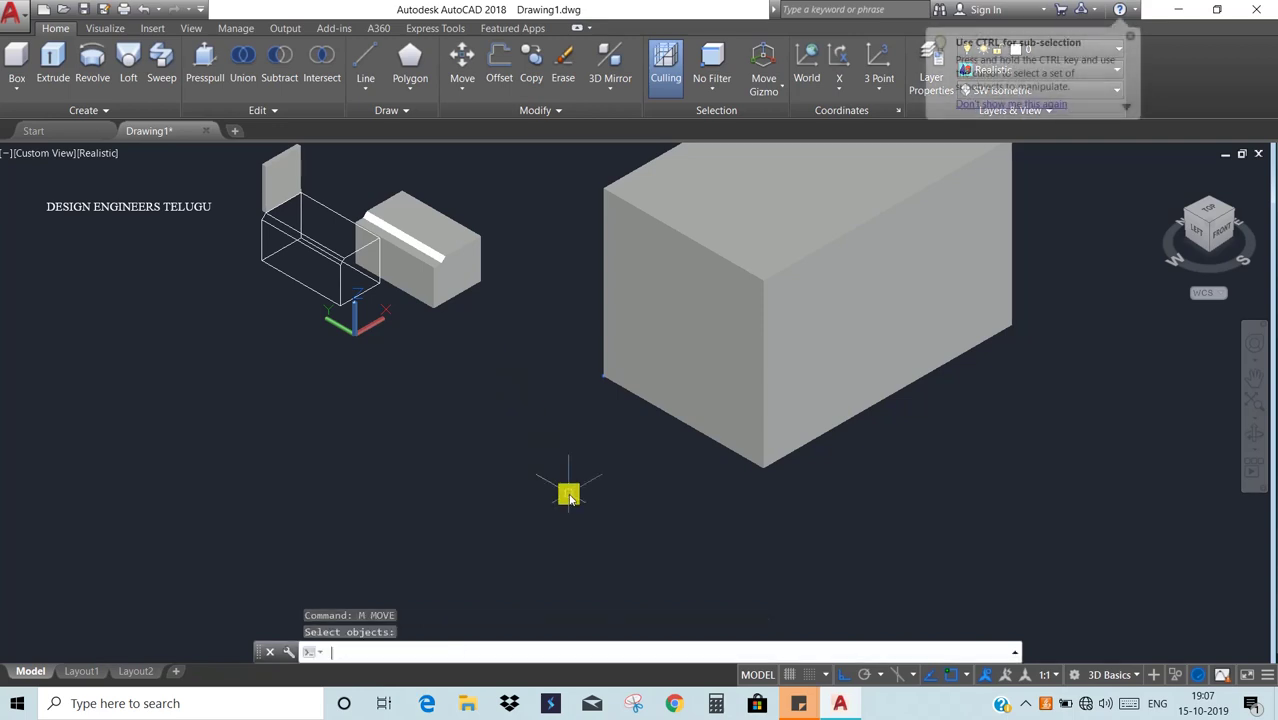
pyautogui.click(466, 258)
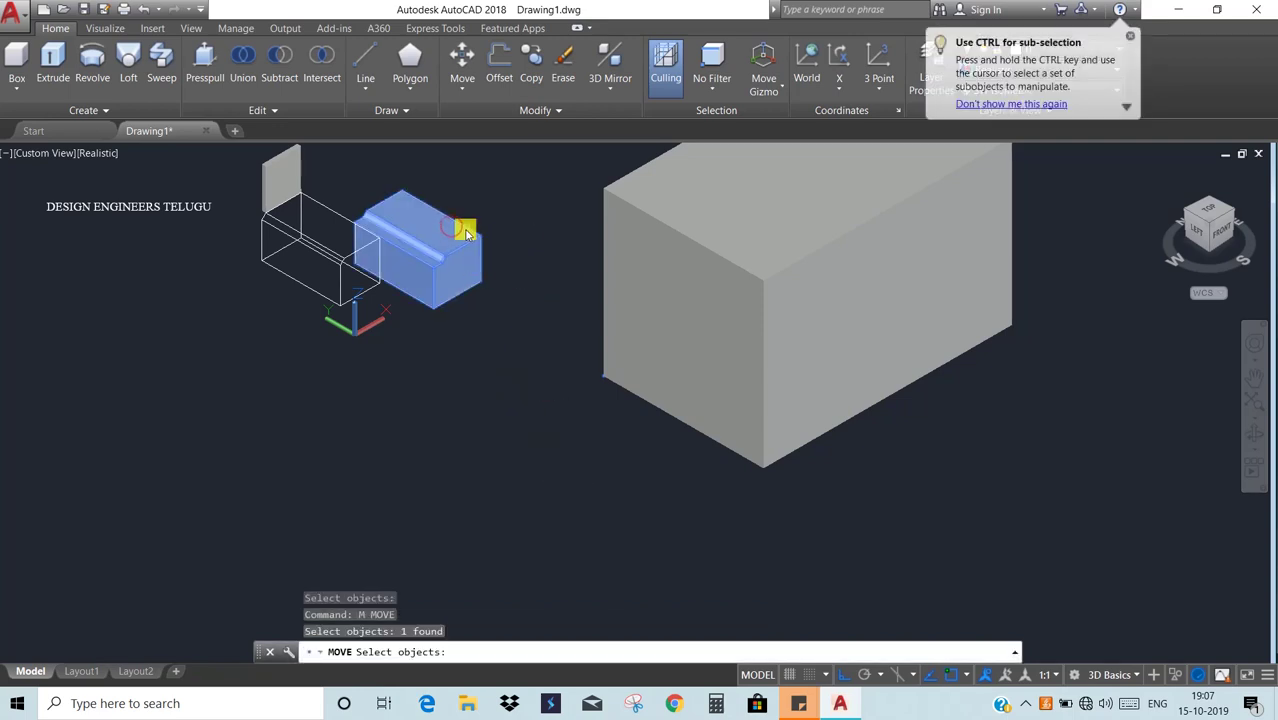
pyautogui.press('Return')
pyautogui.click(441, 211)
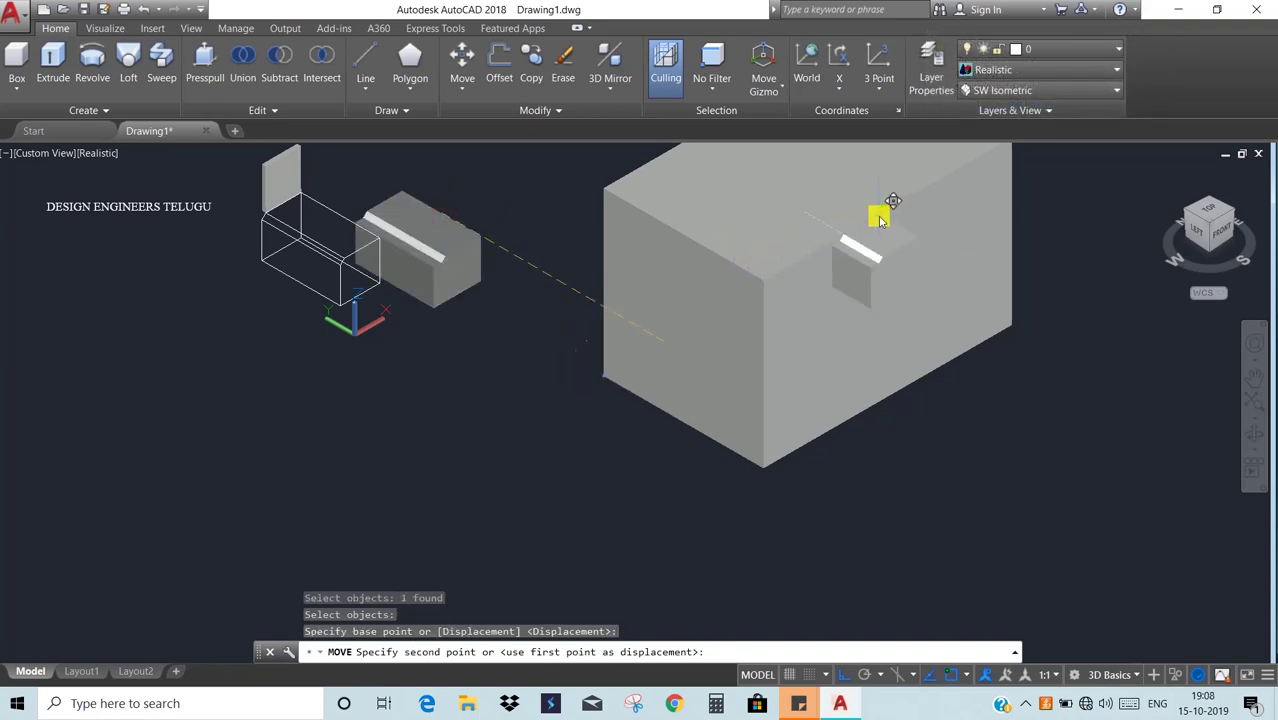
pyautogui.click(879, 218)
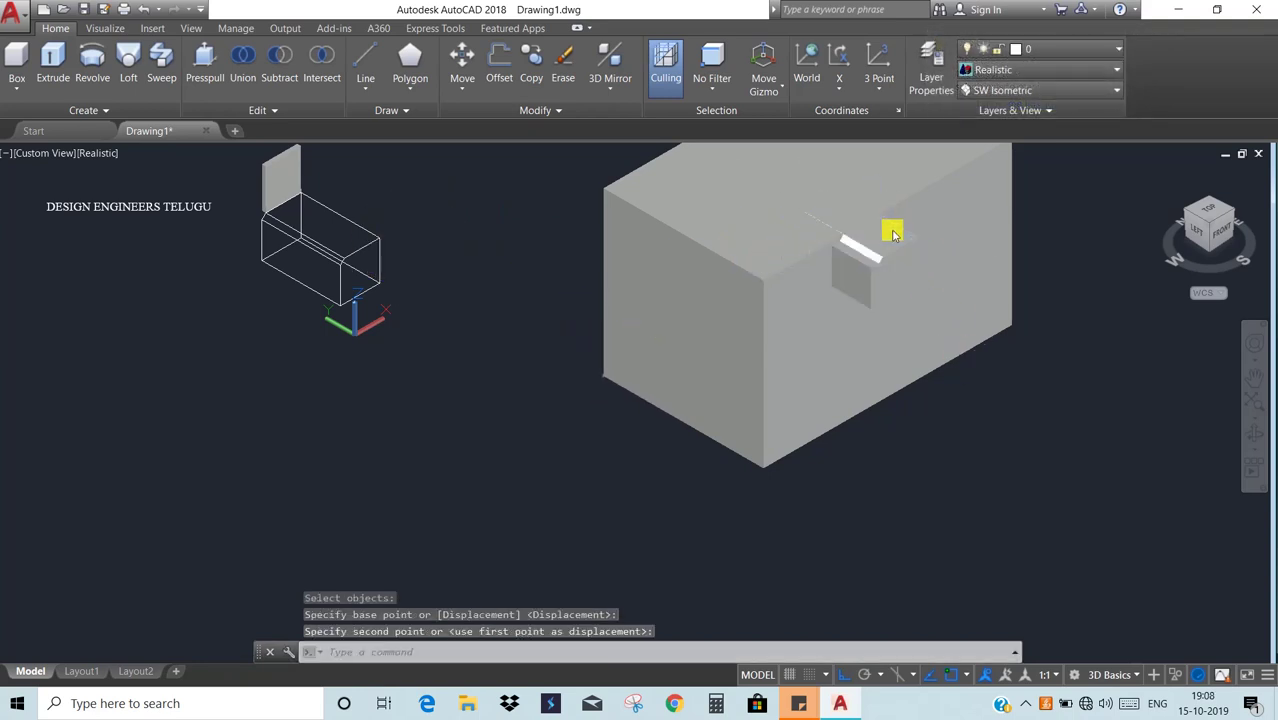
# - Pan and zoom in, selecting each box to check how they overlap
pyautogui.moveTo(890, 228); pyautogui.dragTo(848, 301, button='middle')
pyautogui.scroll(3, 848, 301)
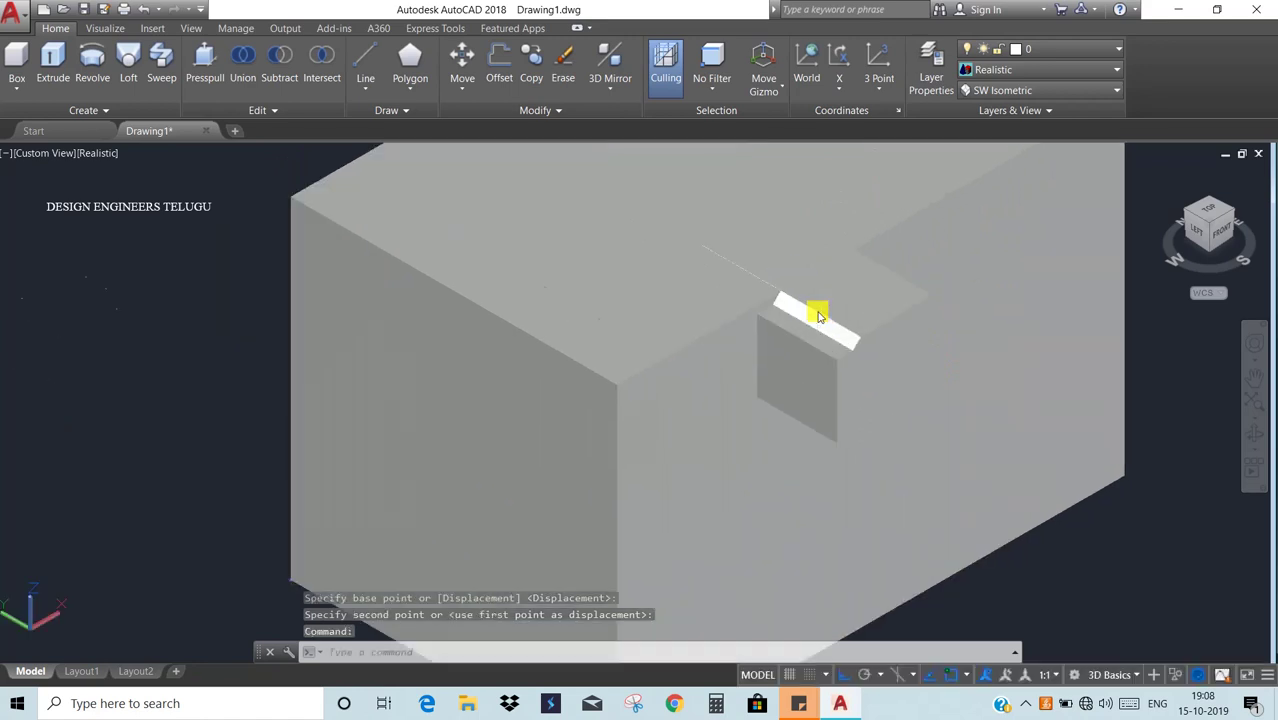
pyautogui.click(655, 345)
pyautogui.press('Escape')
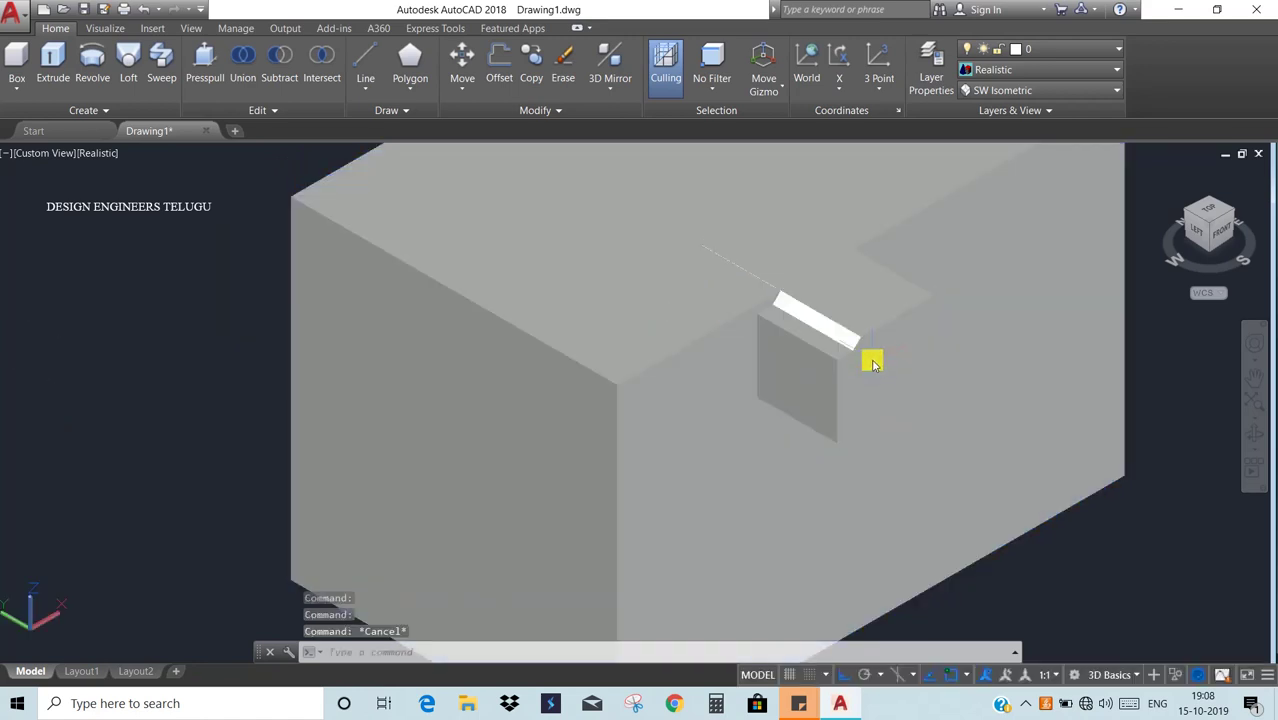
pyautogui.click(874, 342)
pyautogui.press('Escape')
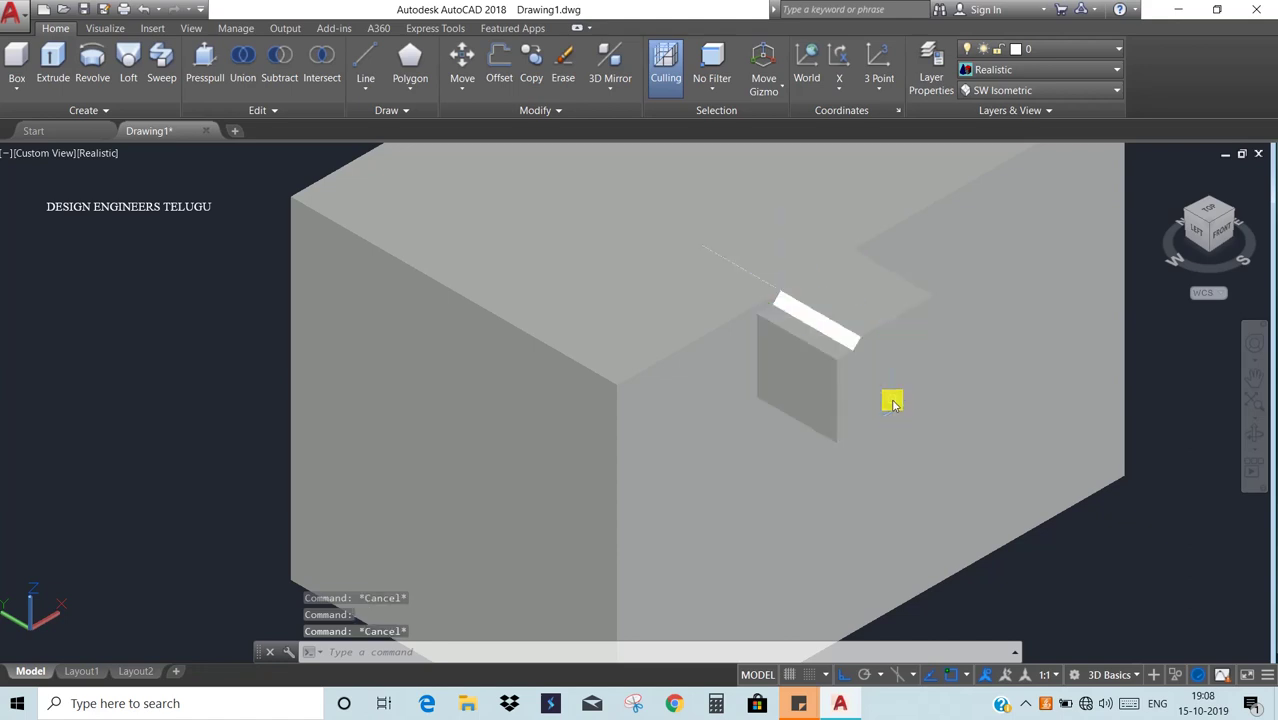
# - Run an interference check with the large and small boxes as the first set
pyautogui.click(286, 111)
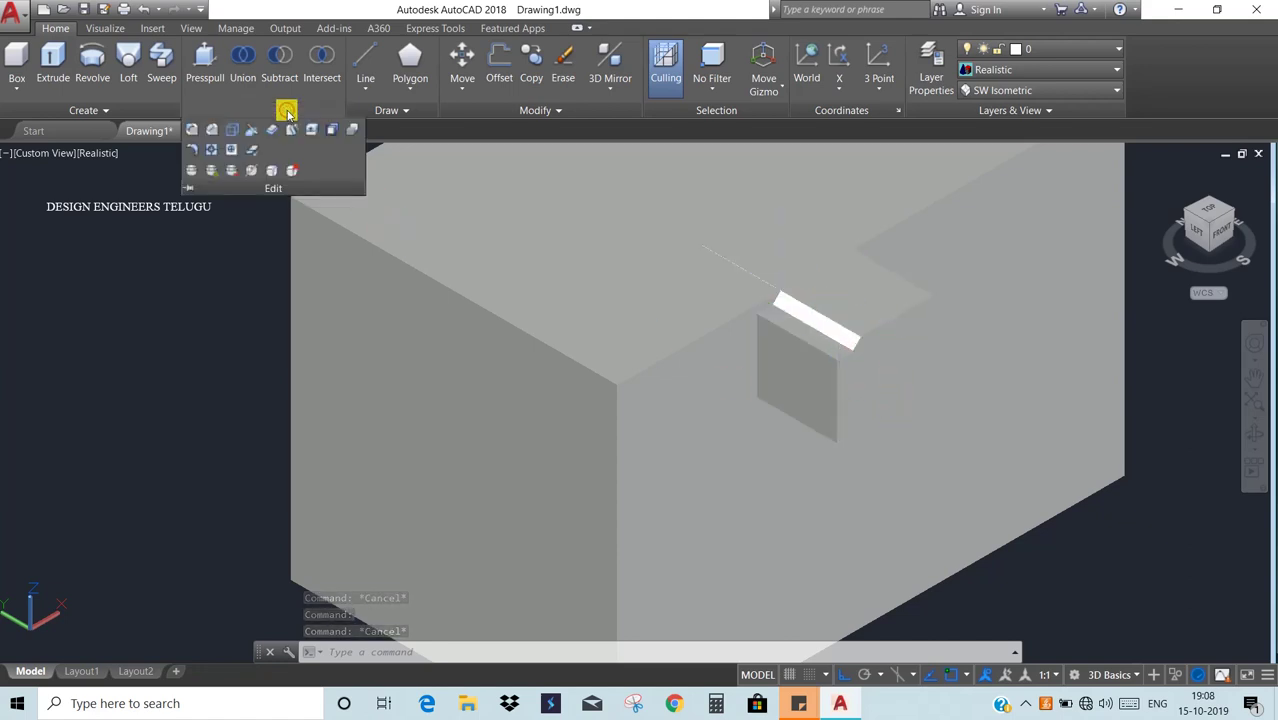
pyautogui.click(350, 133)
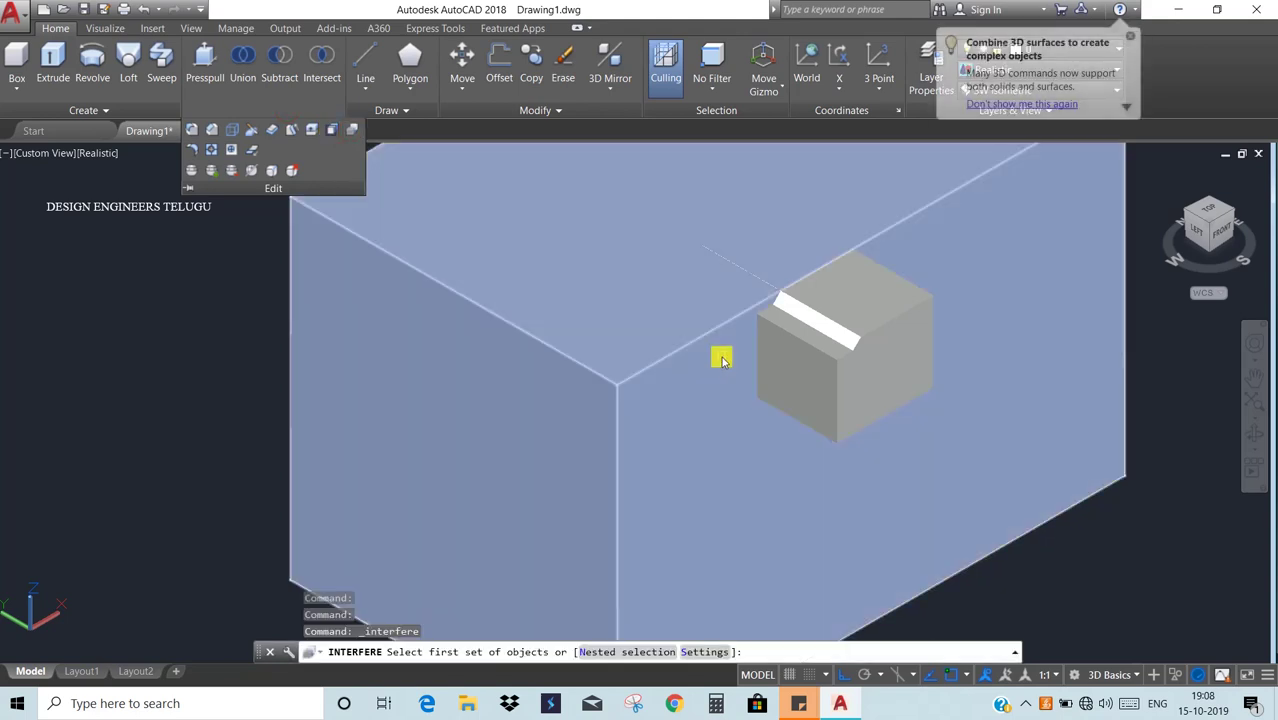
pyautogui.click(750, 394)
pyautogui.click(830, 350)
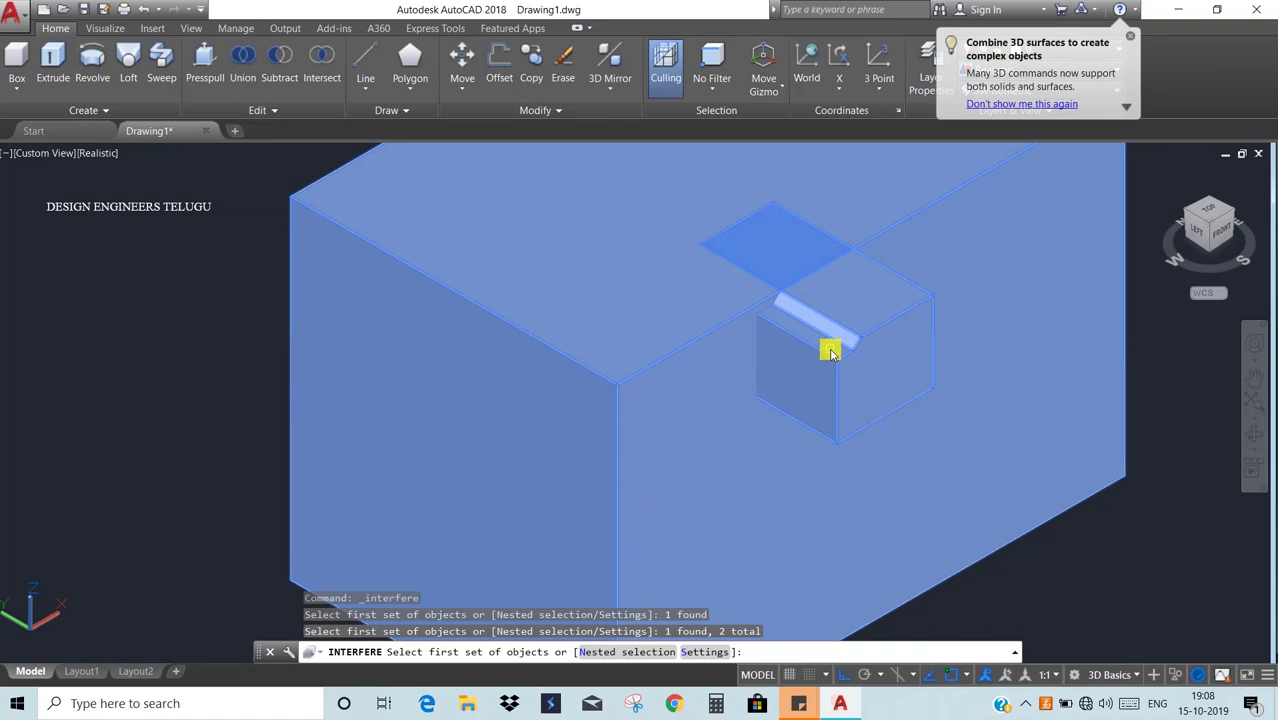
pyautogui.press('Return')
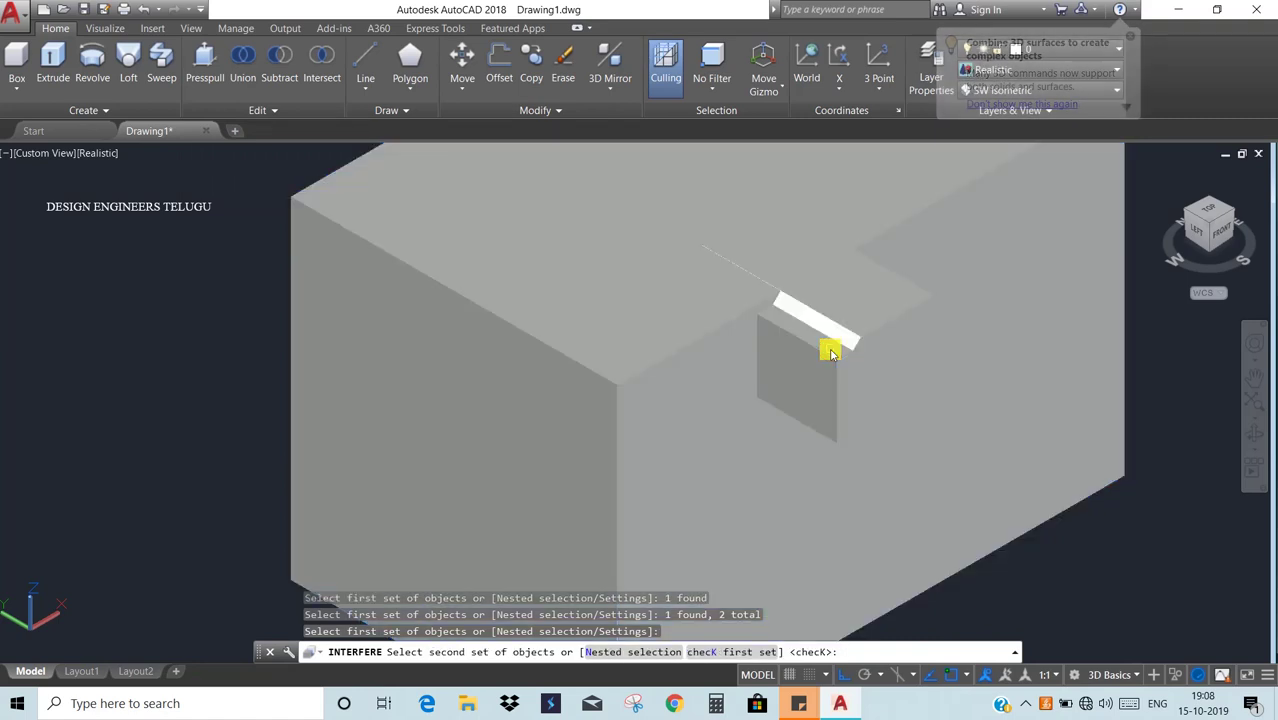
pyautogui.press('Return')
# - Review the single interfering pair and its interference solid, then close the dialog
pyautogui.scroll(-3, 830, 350)
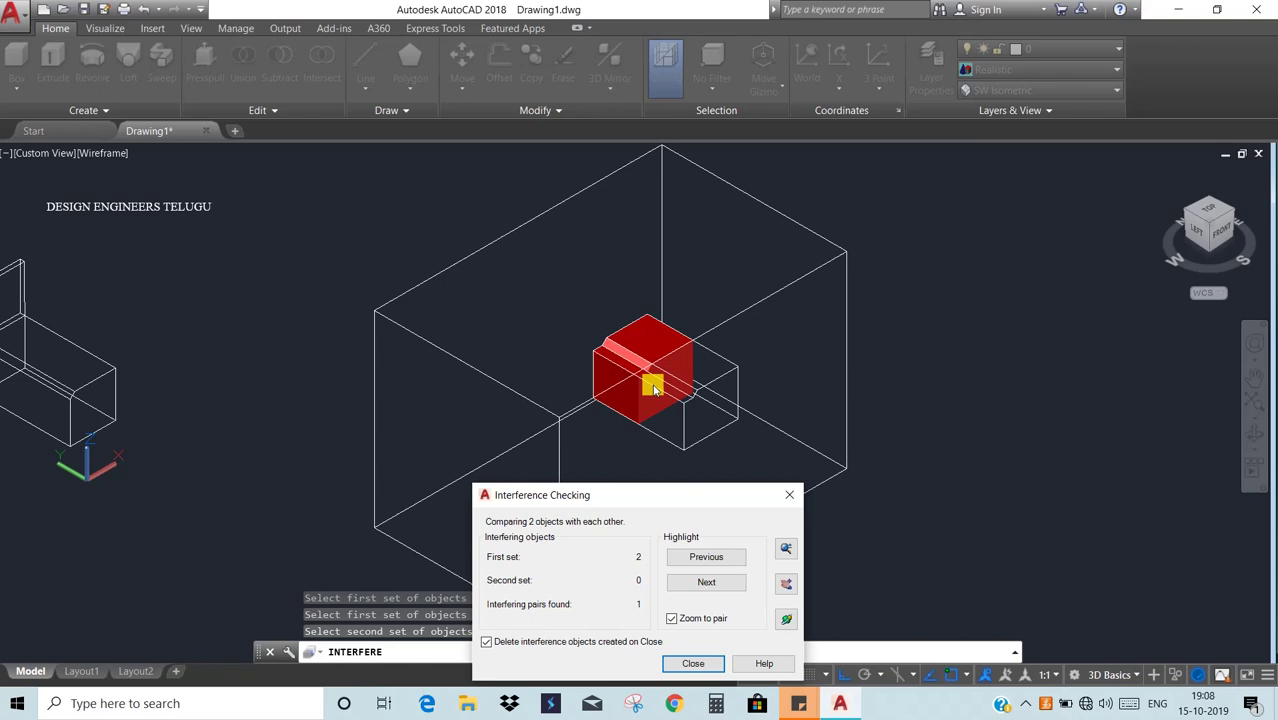
pyautogui.moveTo(706, 494); pyautogui.dragTo(1067, 283)
pyautogui.click(1071, 344)
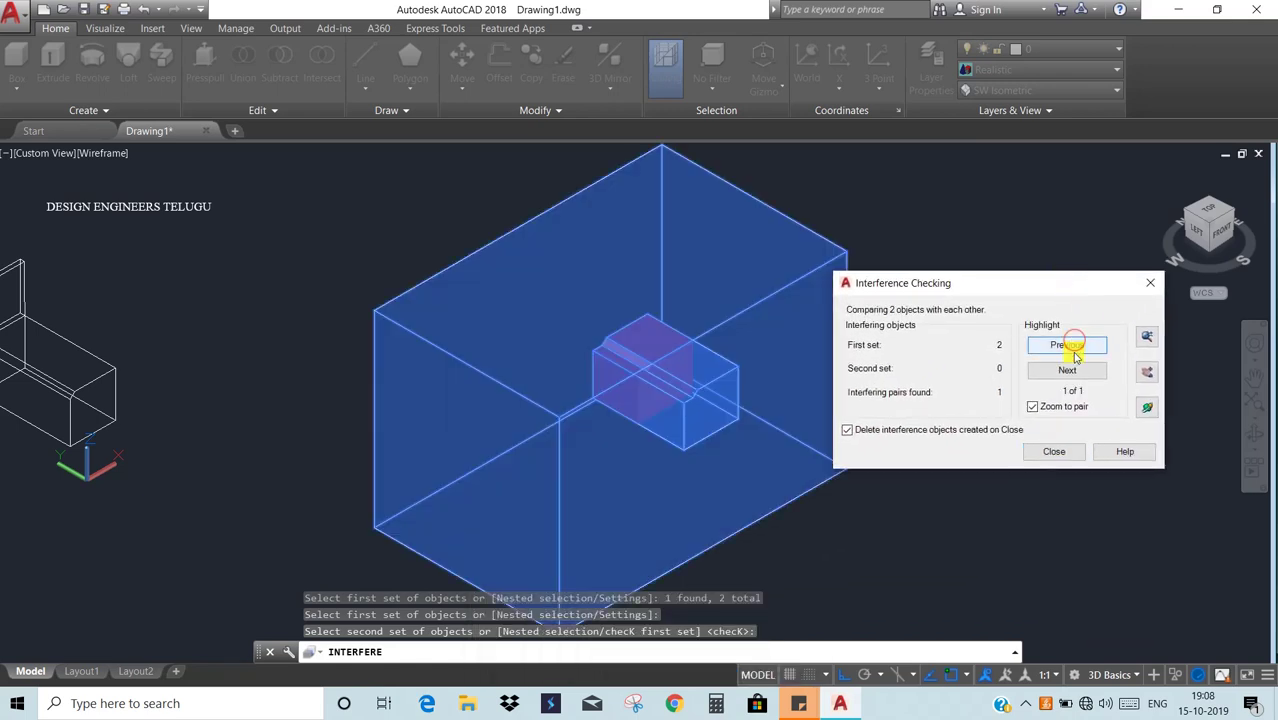
pyautogui.click(1064, 345)
pyautogui.click(1069, 369)
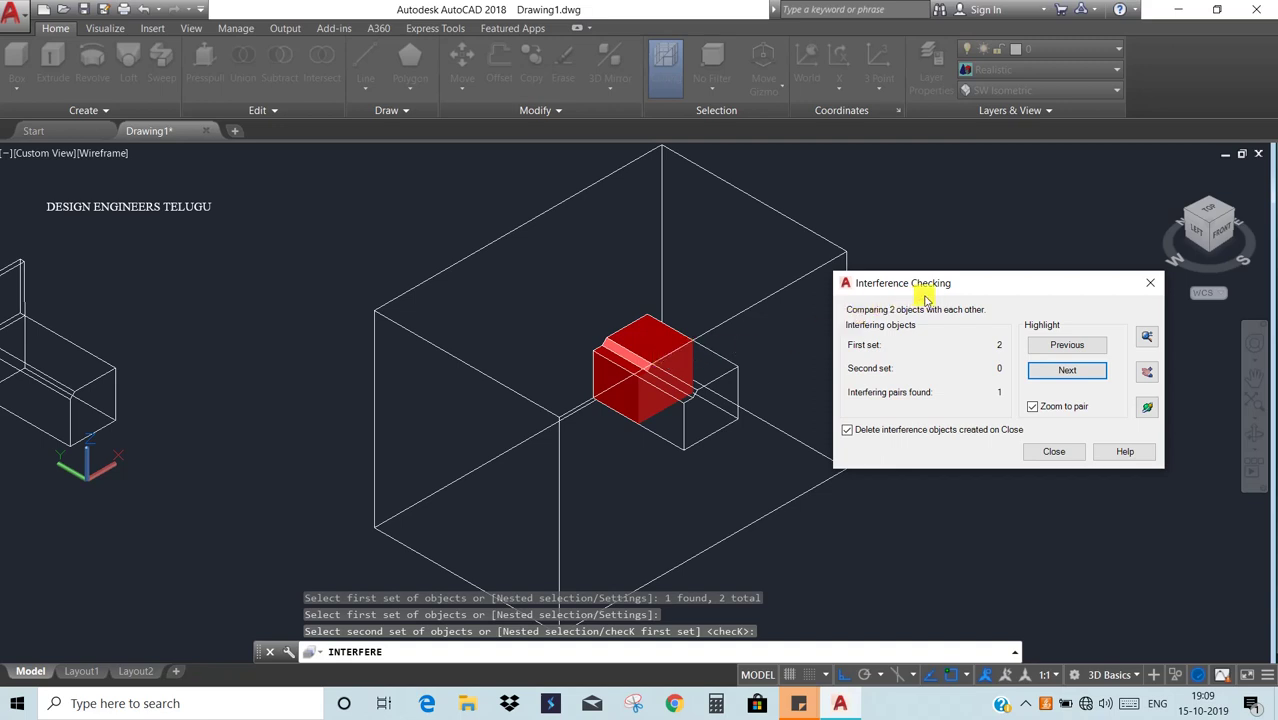
pyautogui.click(1150, 283)
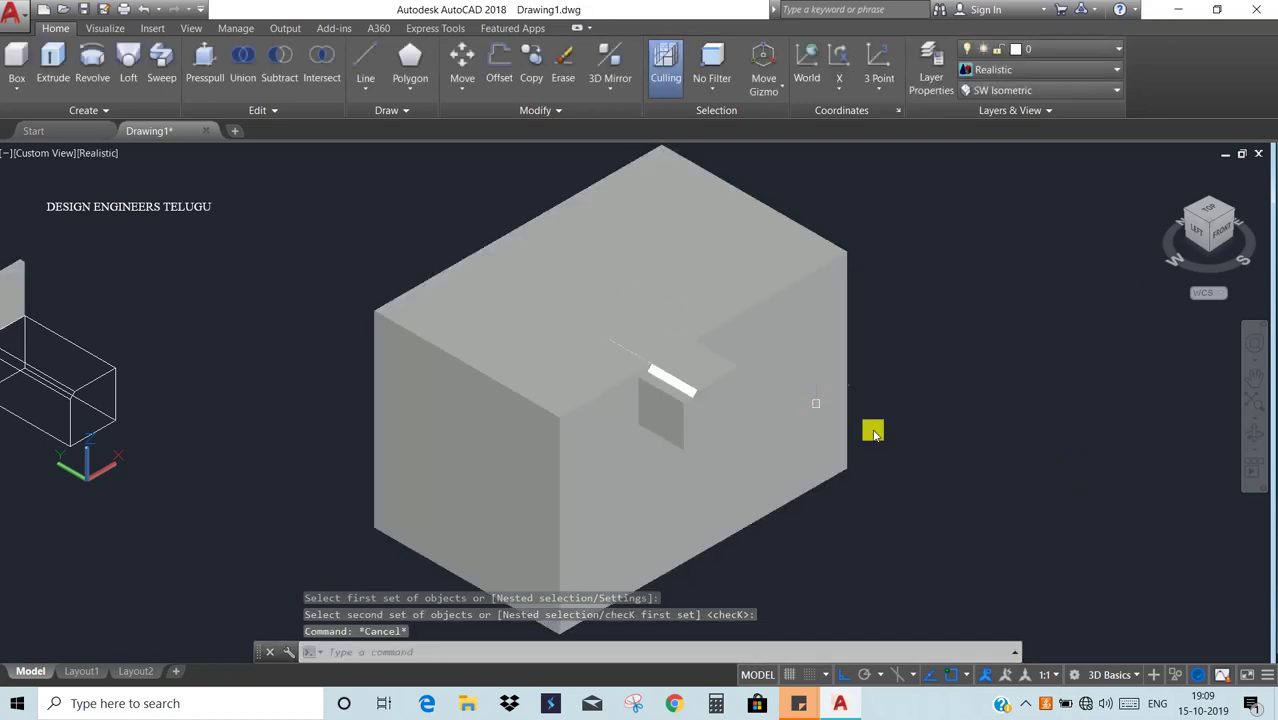
# - Pan and zoom the view onto the small wireframe model beside the large box
pyautogui.click(259, 110)
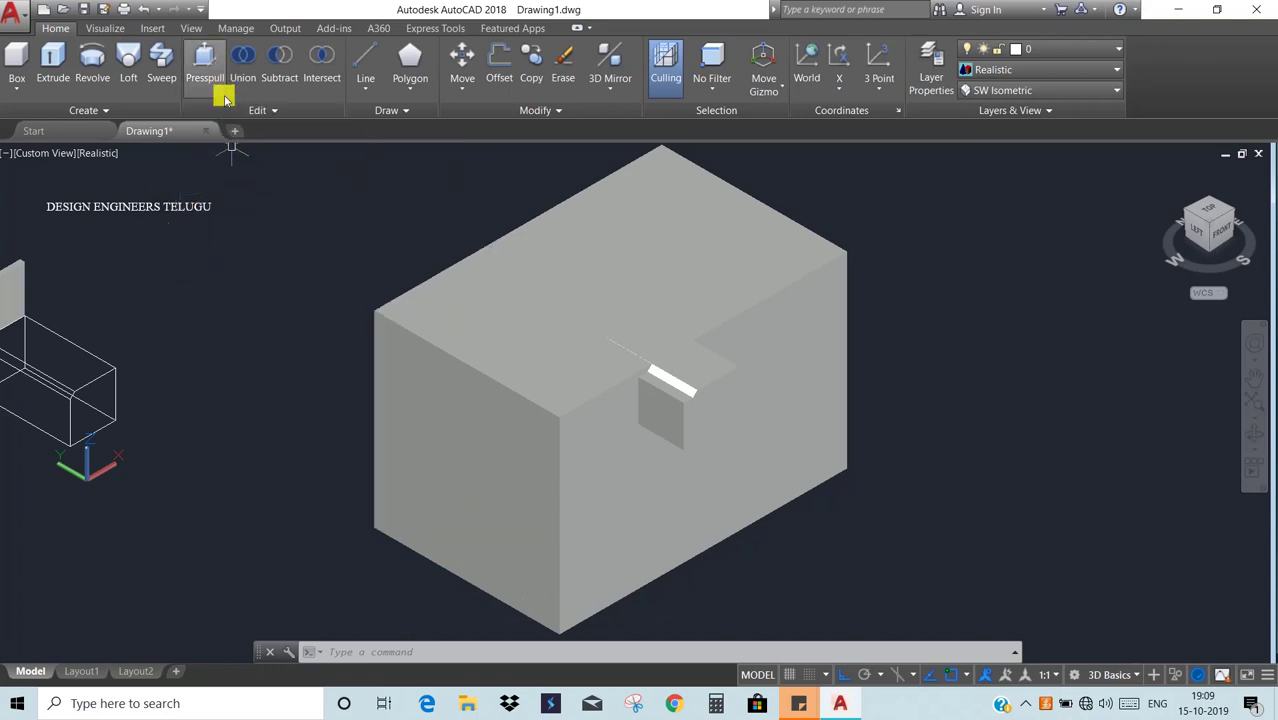
pyautogui.click(256, 111)
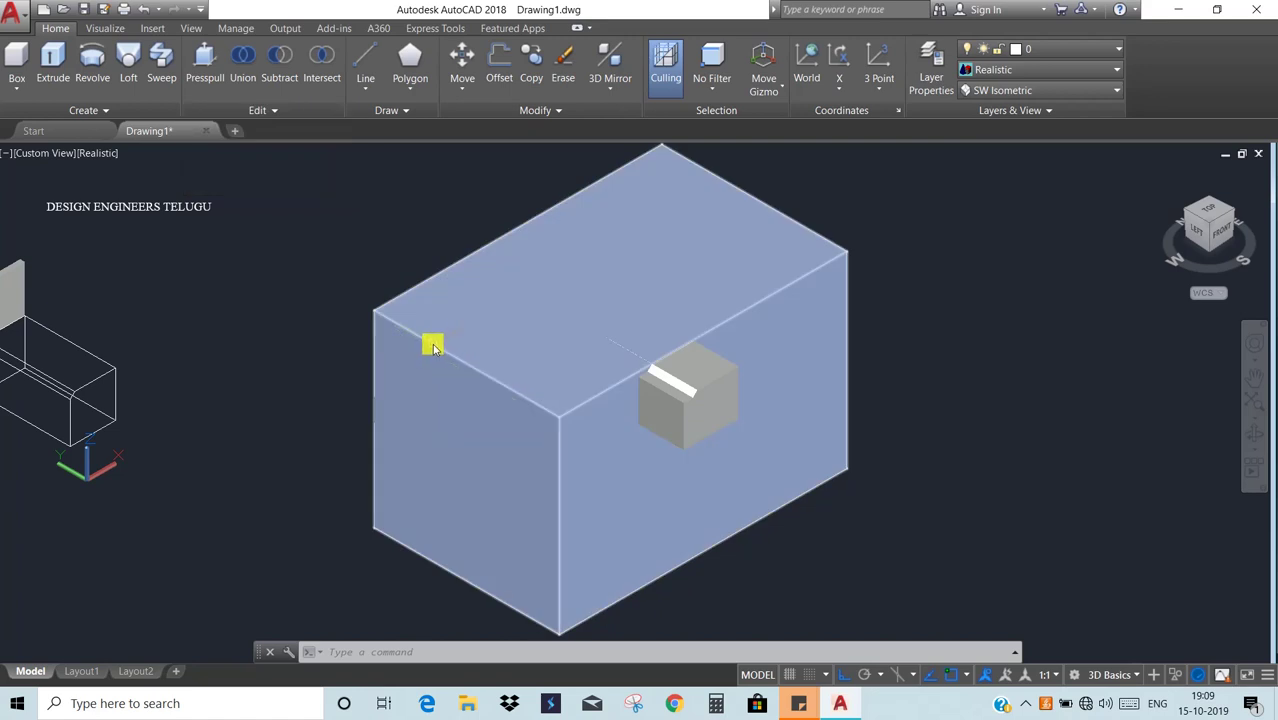
pyautogui.click(257, 110)
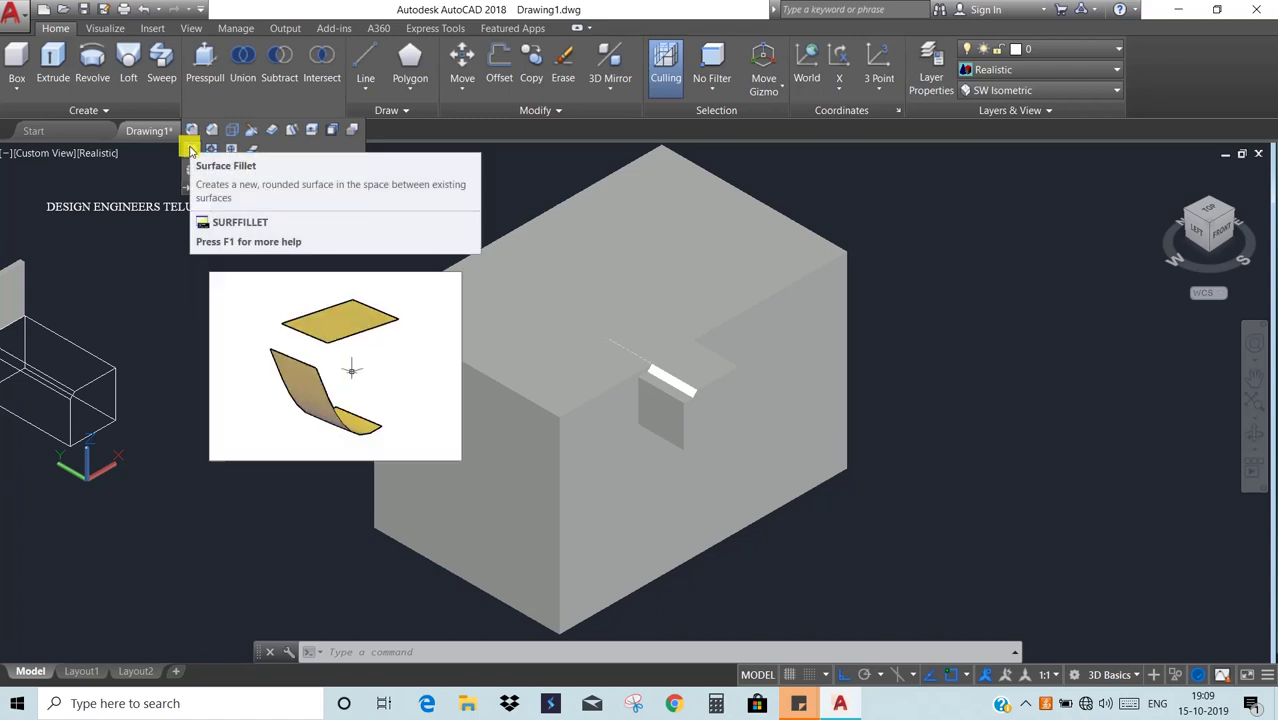
pyautogui.moveTo(185, 300); pyautogui.dragTo(426, 295, button='middle')
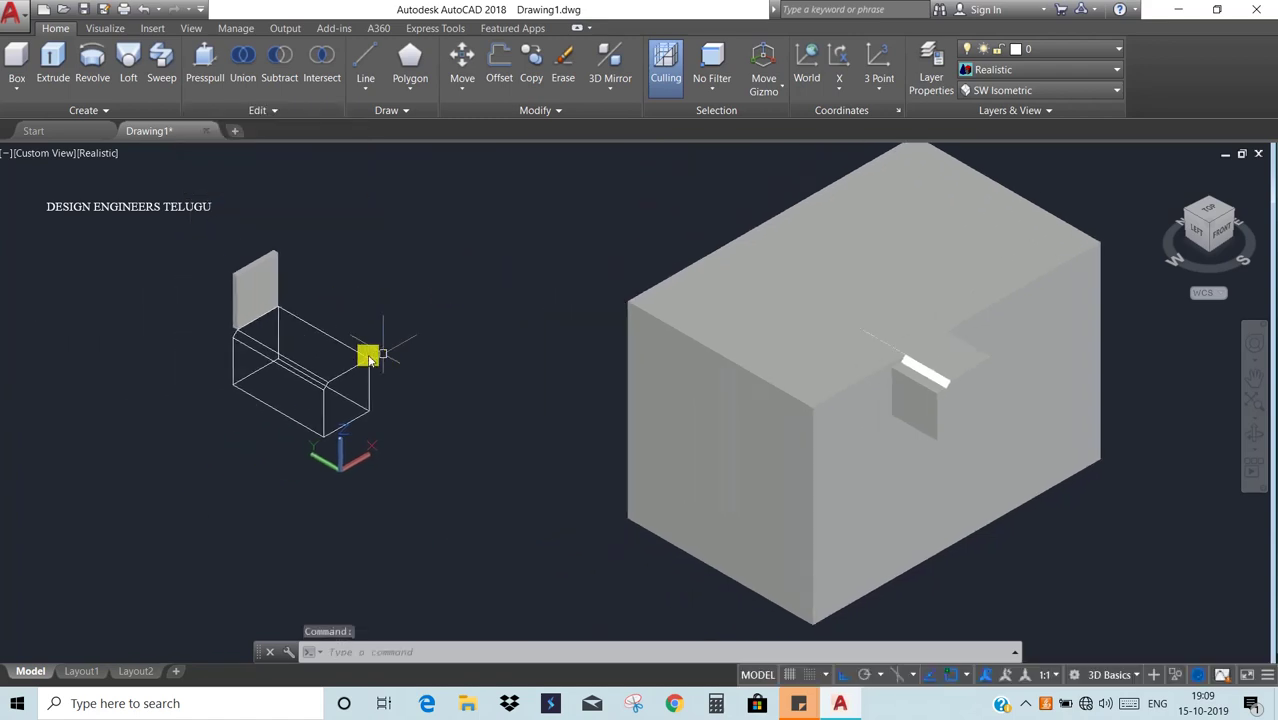
pyautogui.scroll(5, 368, 354)
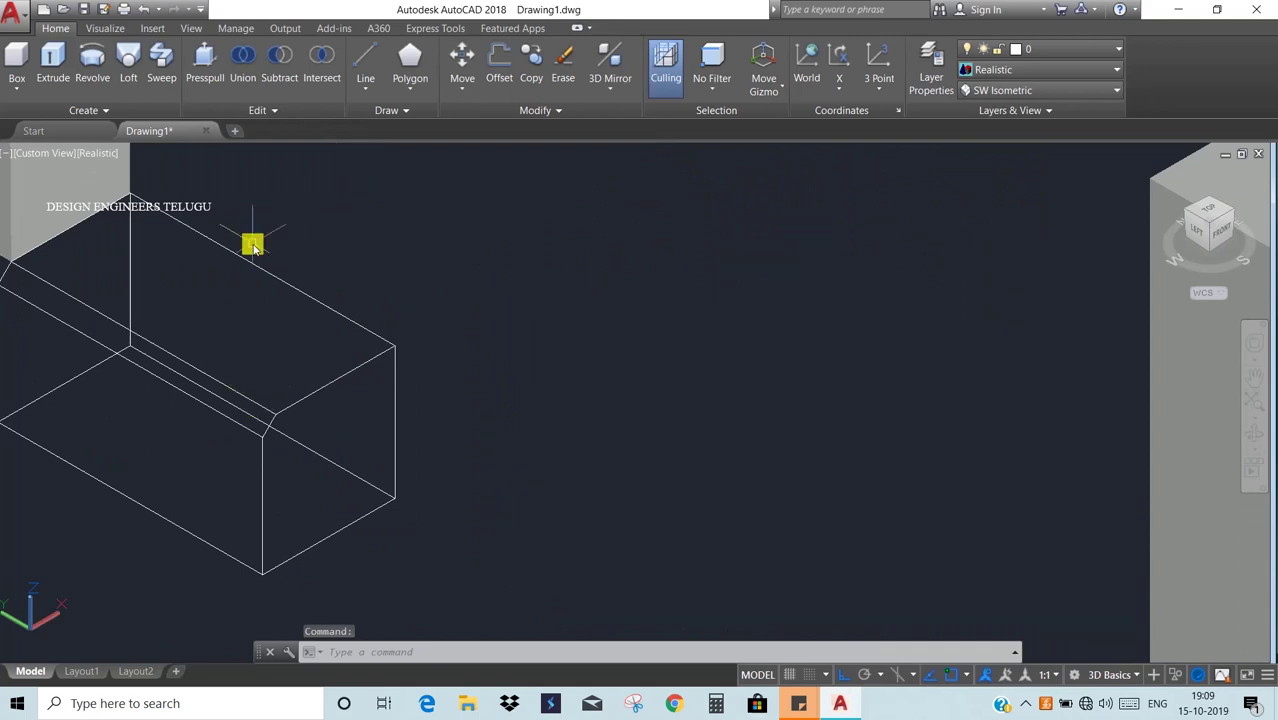
# - Extrude one box edge along the adjoining vertical edge as its path, forming a flat surface
pyautogui.click(53, 62)
pyautogui.click(352, 317)
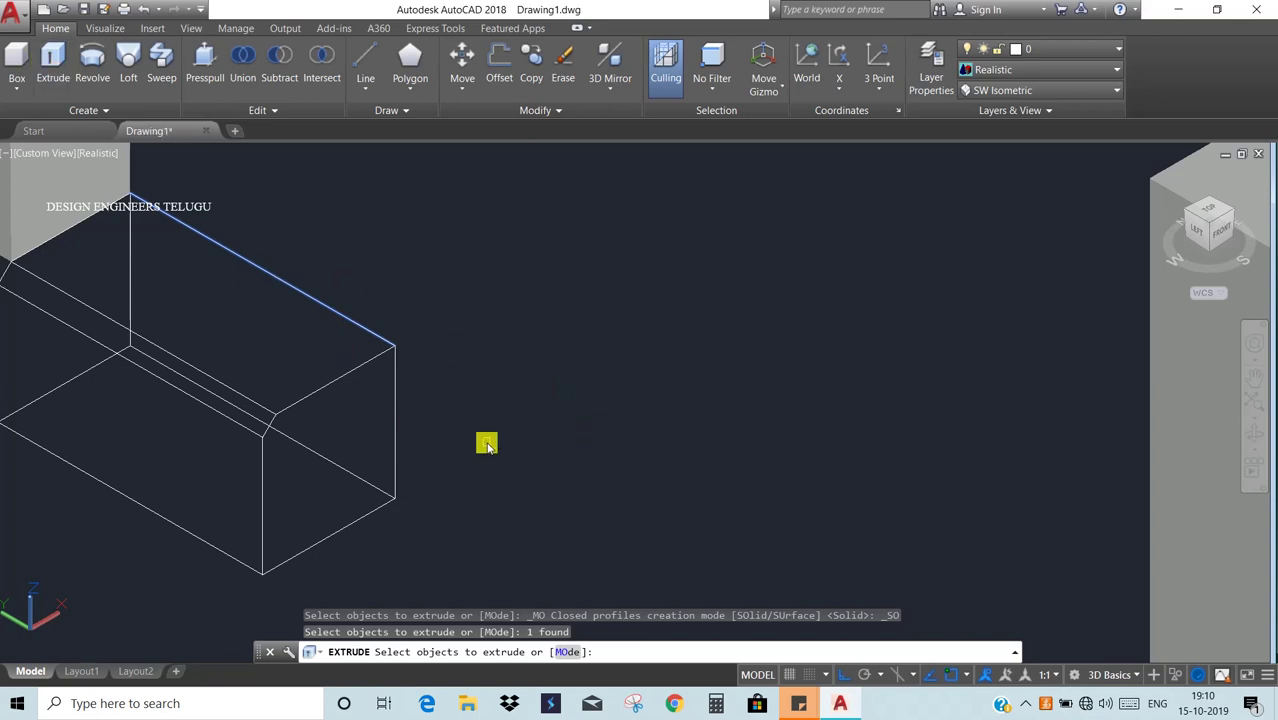
pyautogui.press('Return')
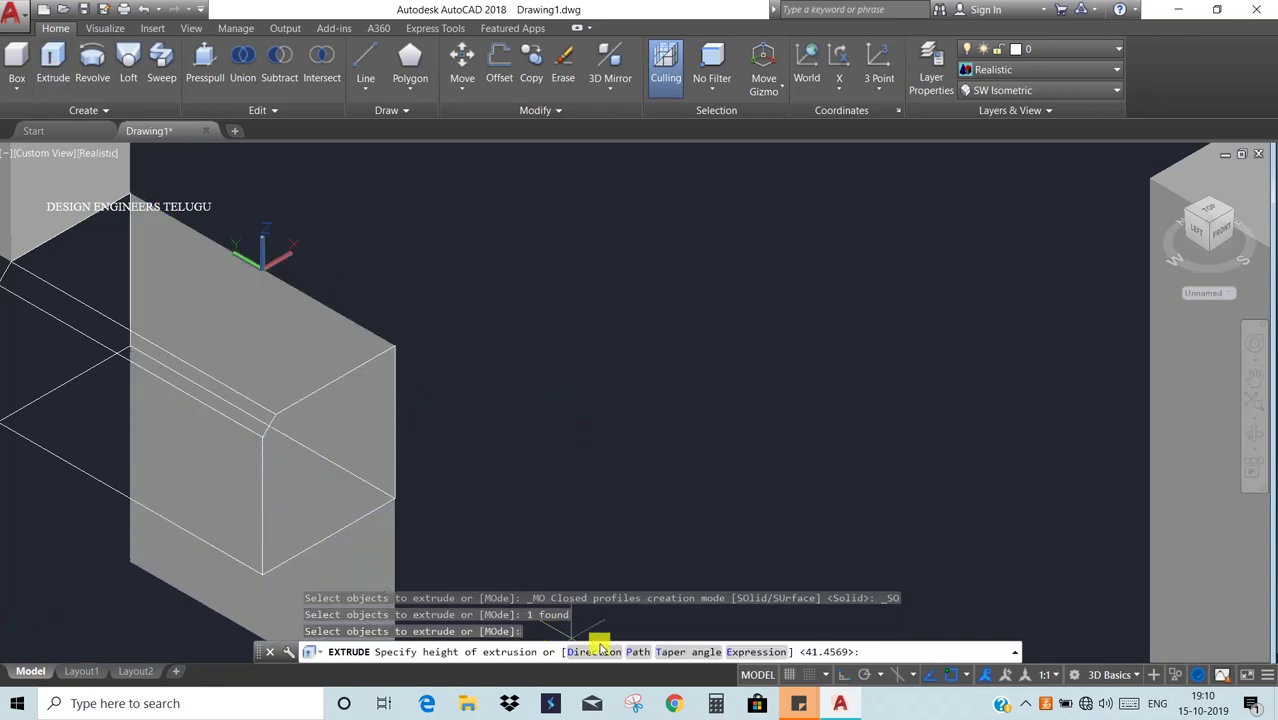
pyautogui.click(637, 651)
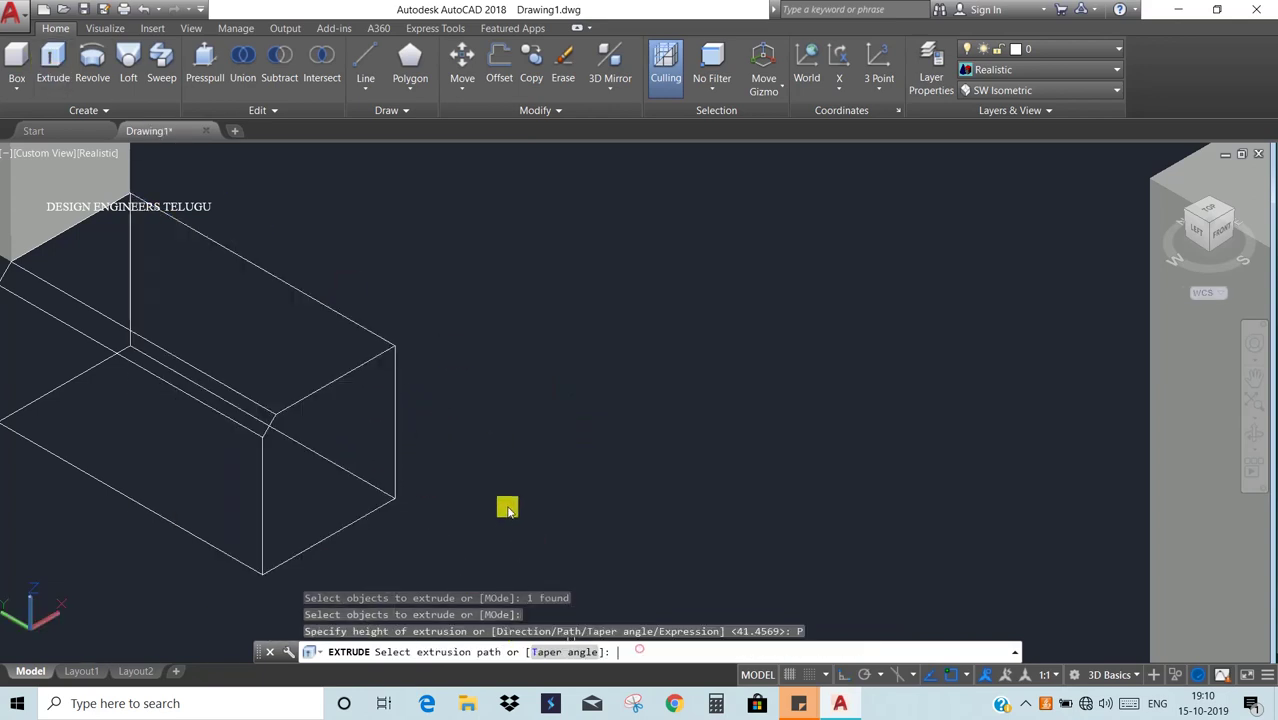
pyautogui.click(397, 419)
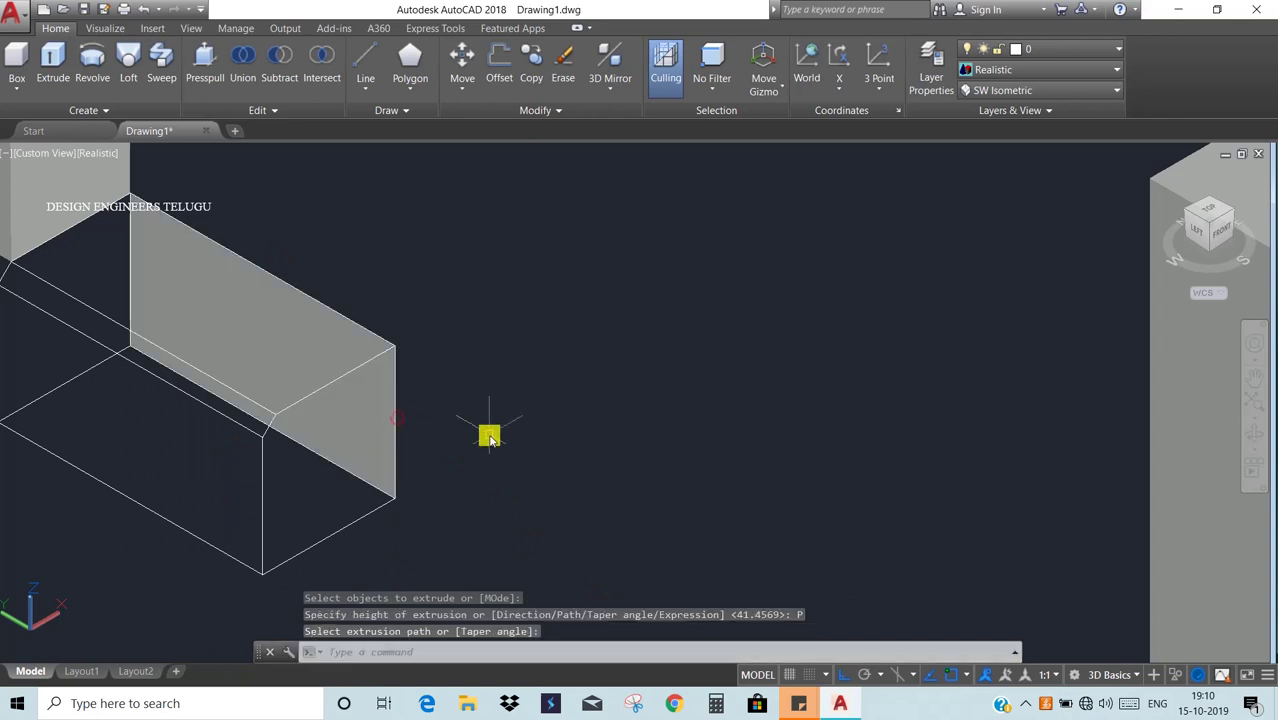
# - Extrude the lower-left box edge along another adjoining edge to form a second surface
pyautogui.click(53, 60)
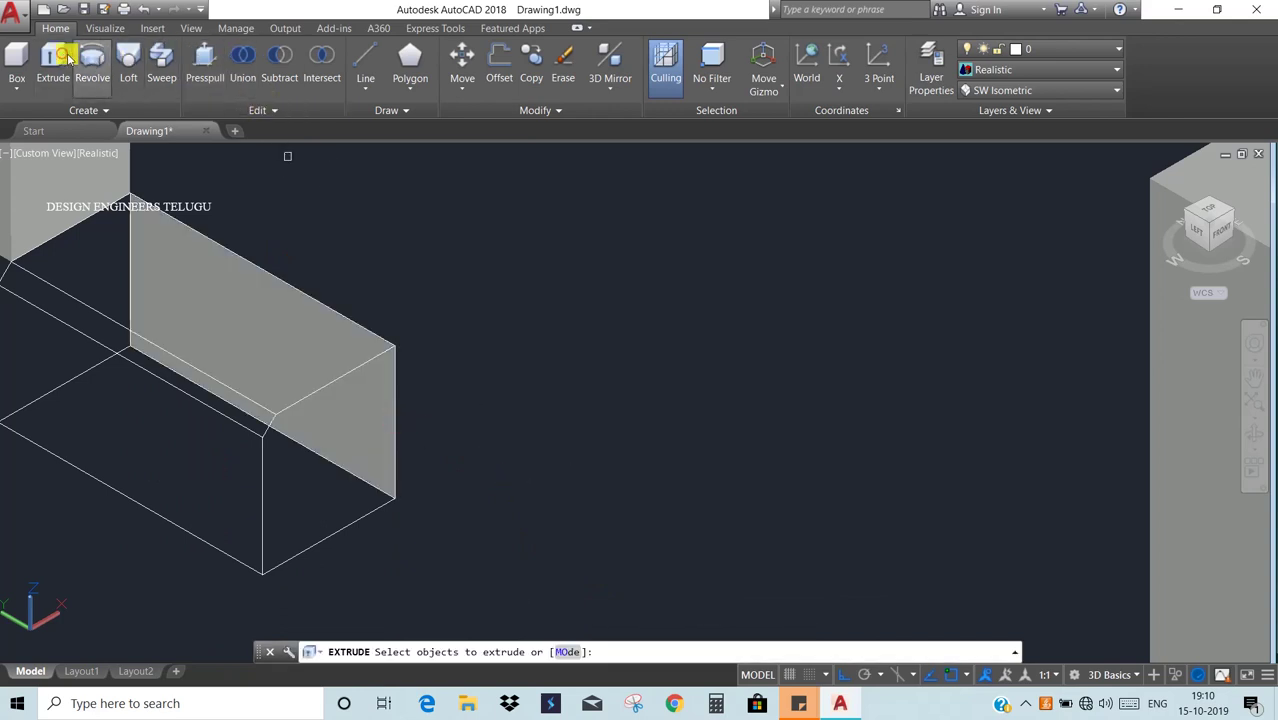
pyautogui.click(214, 540)
pyautogui.press('Return')
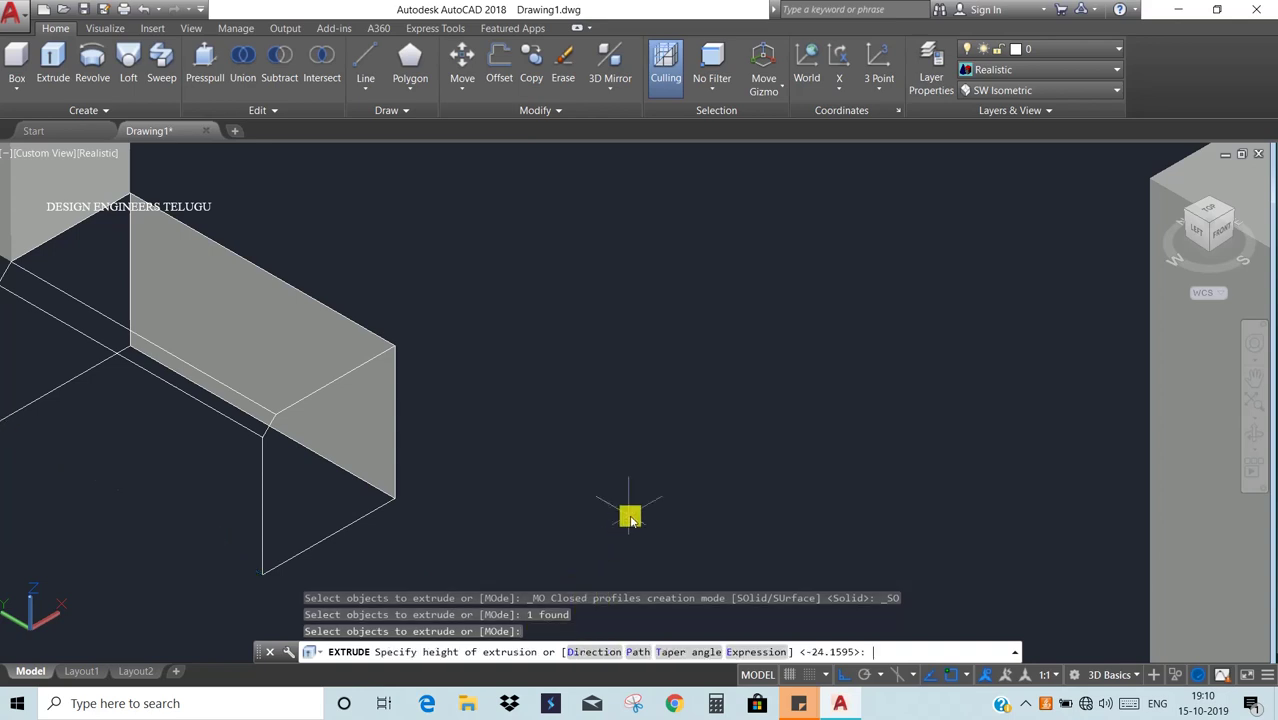
pyautogui.click(636, 652)
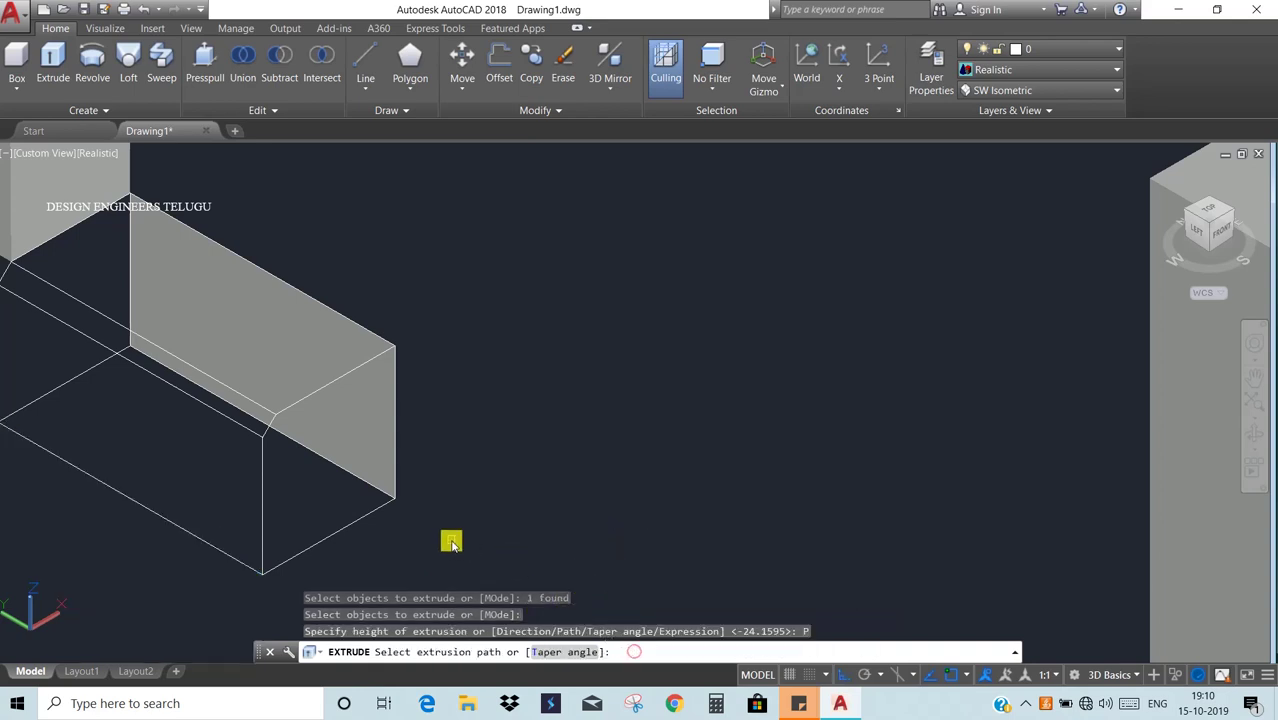
pyautogui.click(382, 509)
pyautogui.moveTo(602, 462); pyautogui.dragTo(824, 397, button='middle')
pyautogui.press('Escape')
pyautogui.press('Escape')
pyautogui.scroll(5, 613, 448)
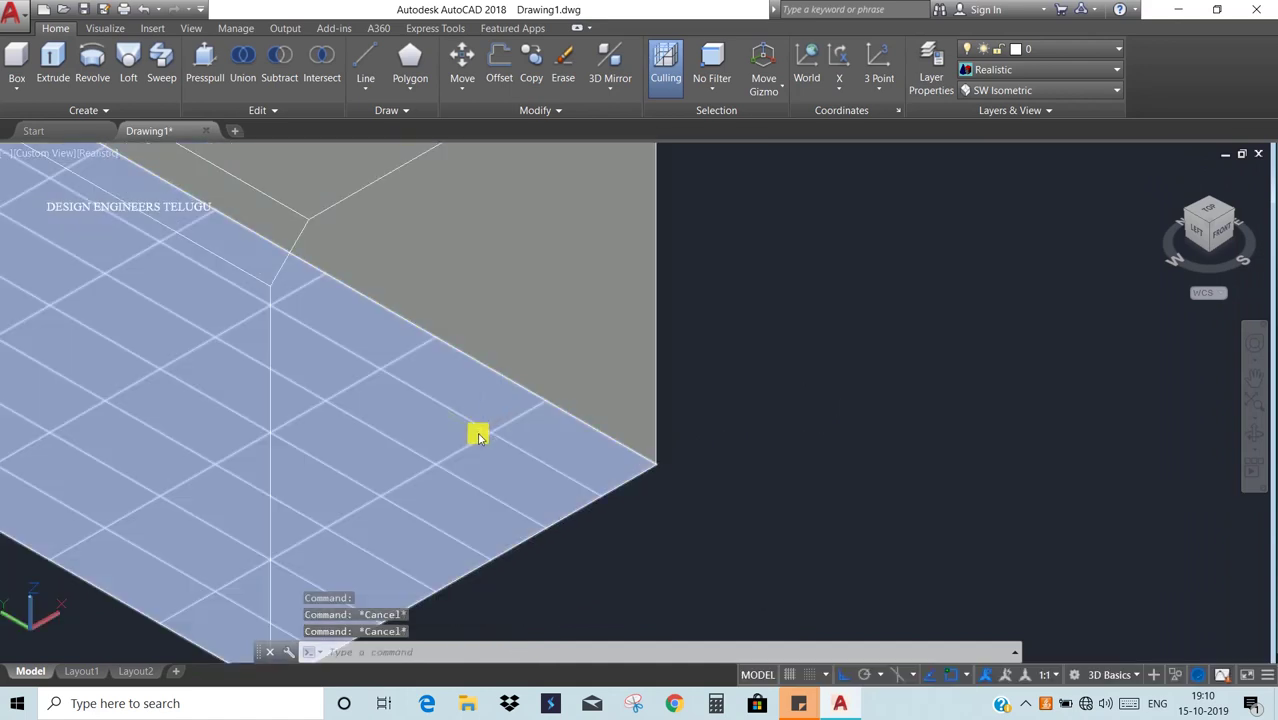
# - Create a radius-2 fillet surface between the two extruded surfaces
pyautogui.click(276, 110)
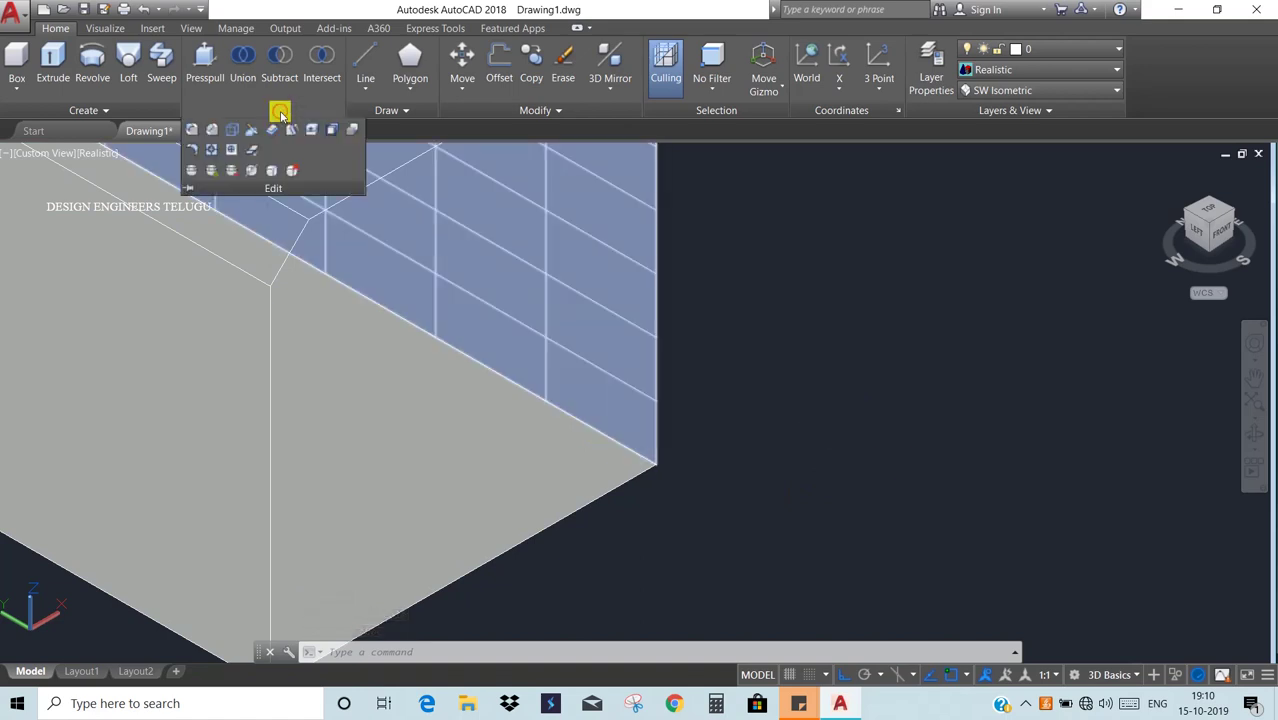
pyautogui.click(190, 151)
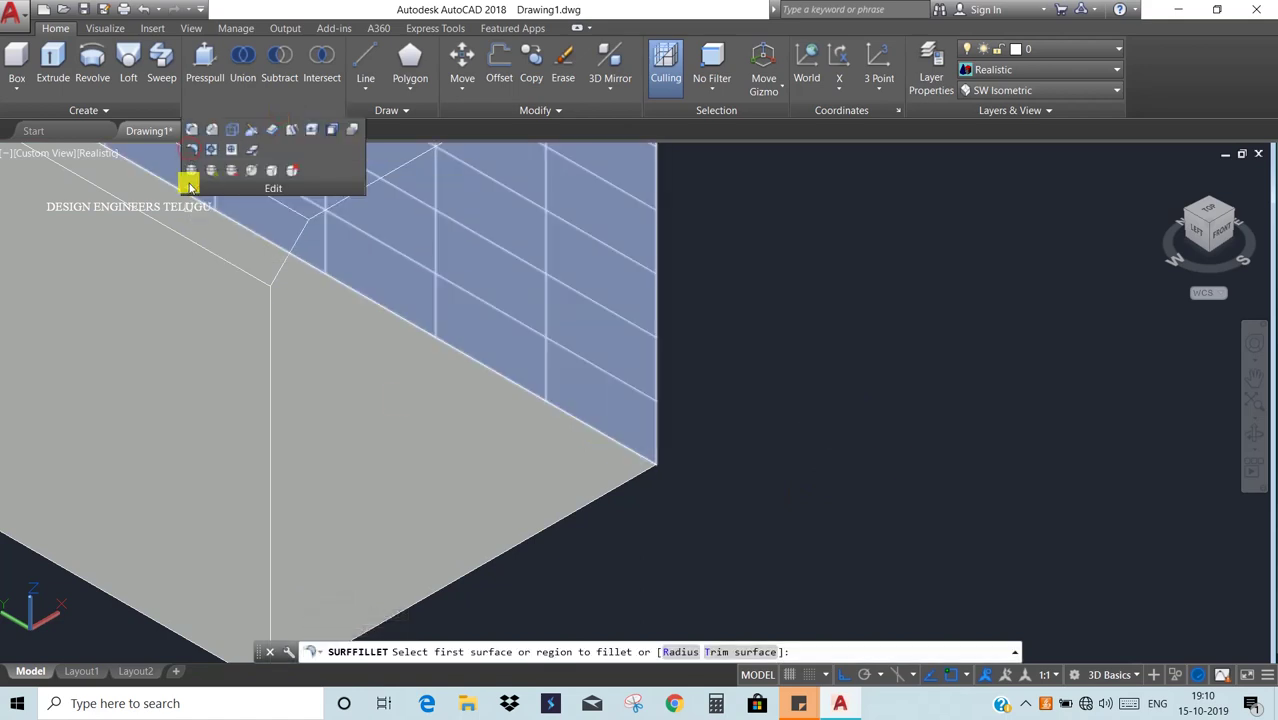
pyautogui.click(471, 330)
pyautogui.click(632, 380)
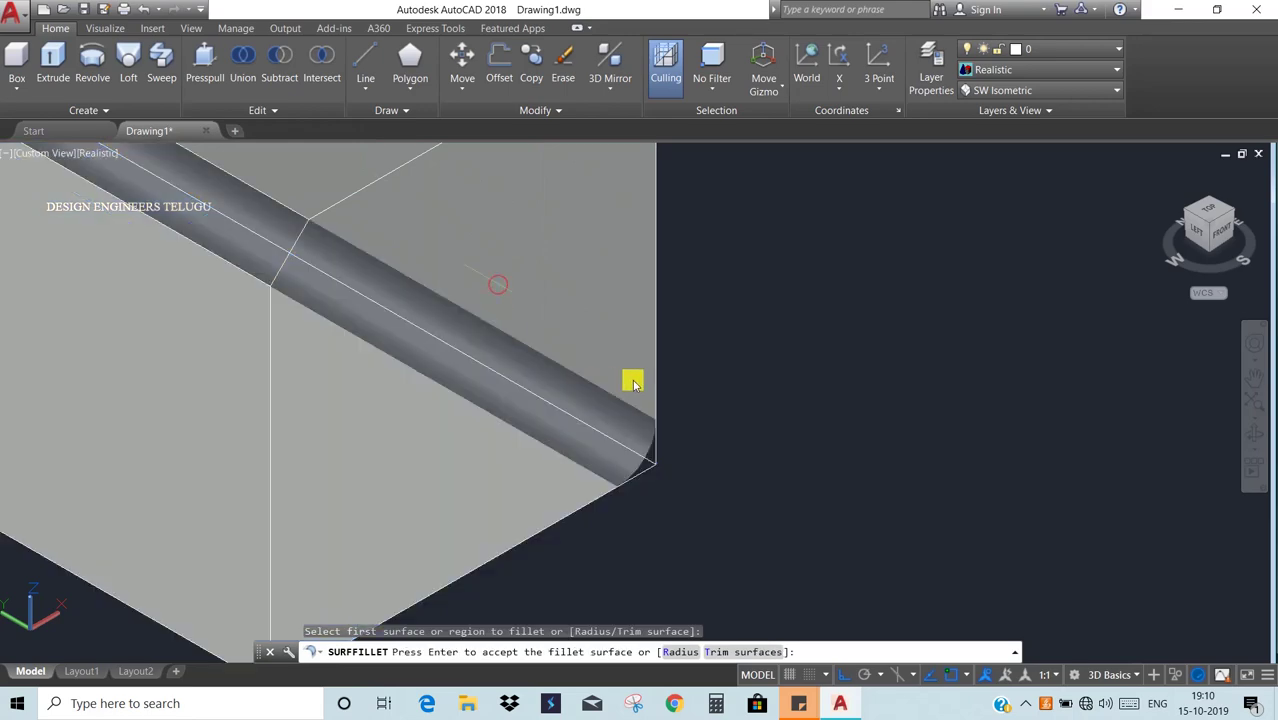
pyautogui.click(680, 651)
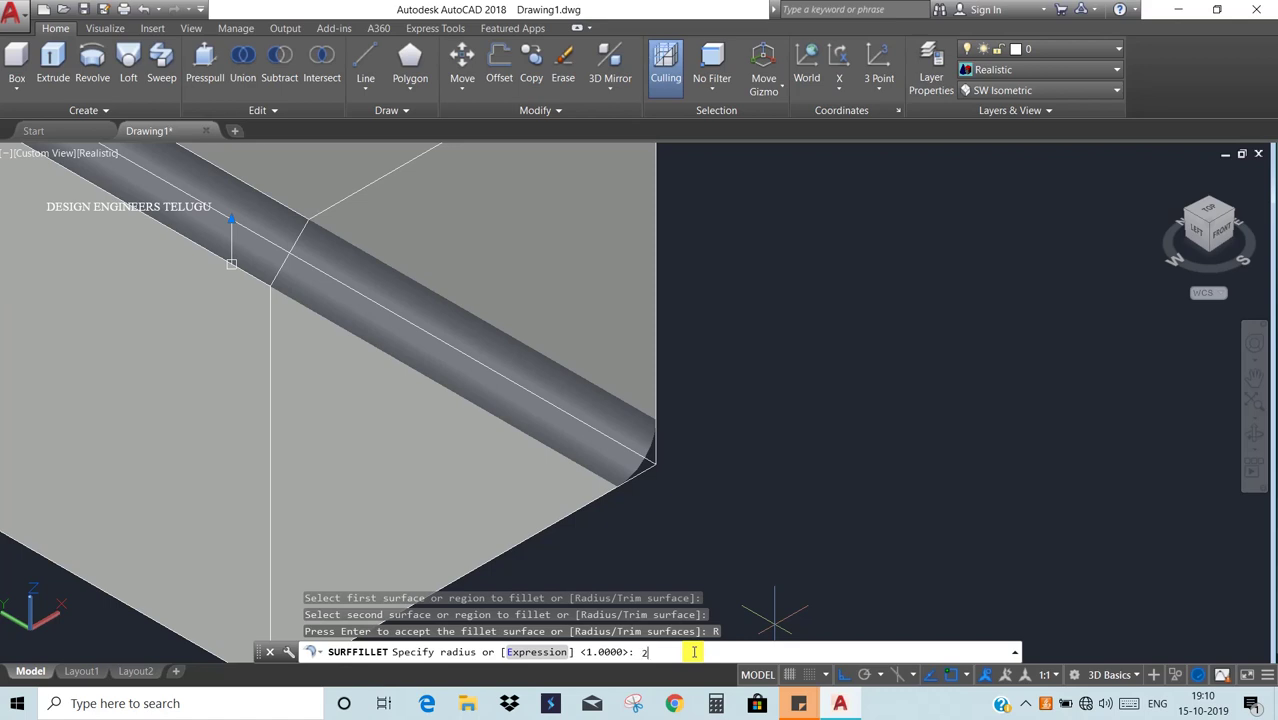
pyautogui.write('2')
pyautogui.press('Return')
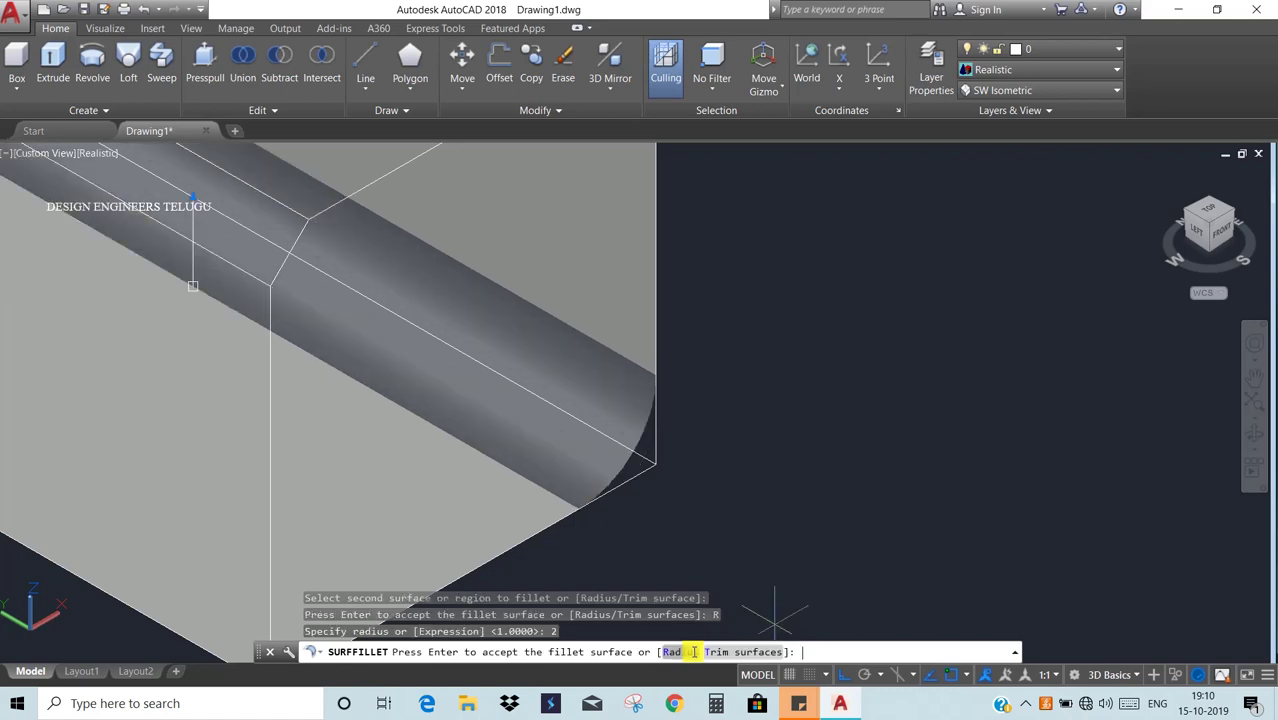
pyautogui.press('Return')
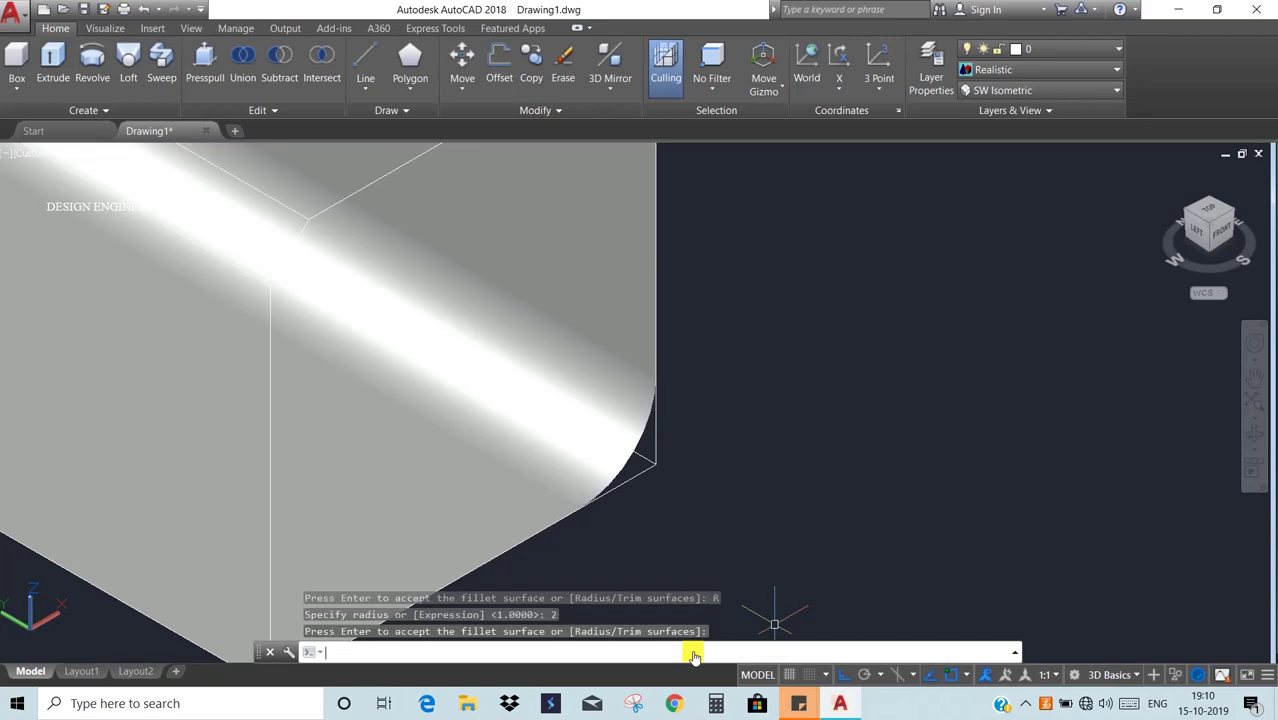
# - Orbit the view with 3DORBIT to inspect the filleted corner
pyautogui.scroll(-3, 713, 468)
pyautogui.scroll(3, 673, 471)
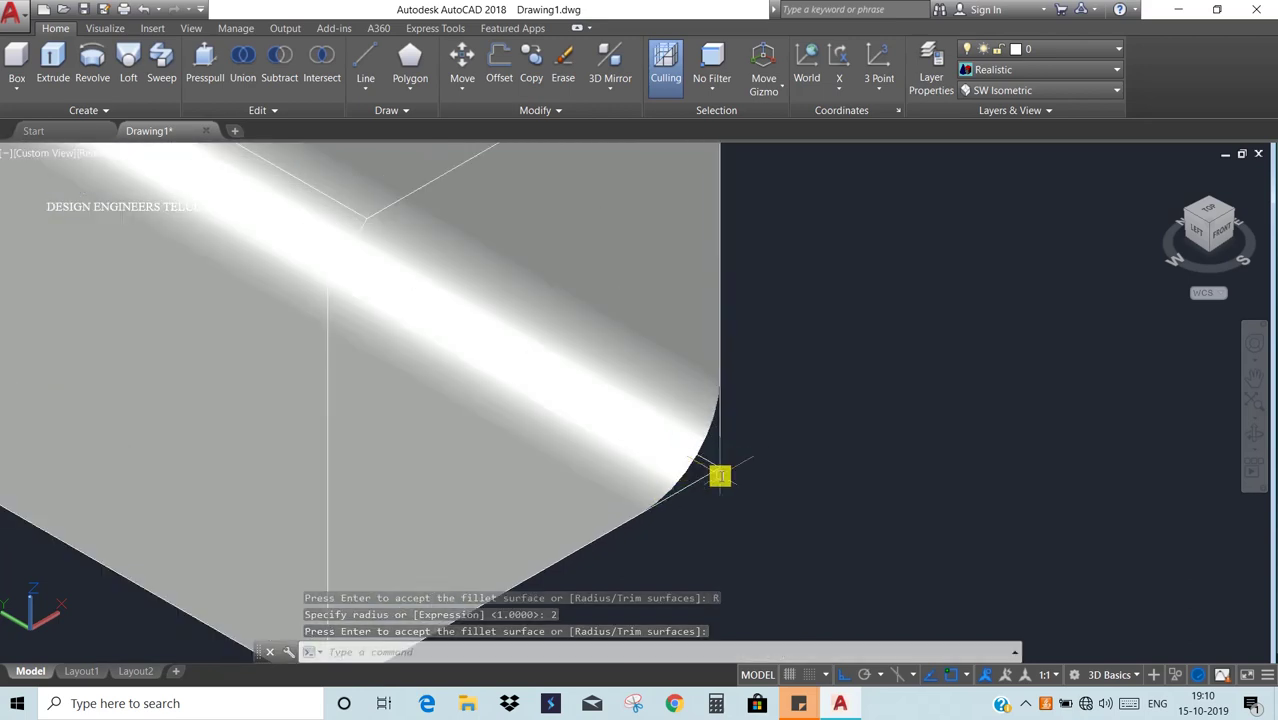
pyautogui.write('3do')
pyautogui.press('Return')
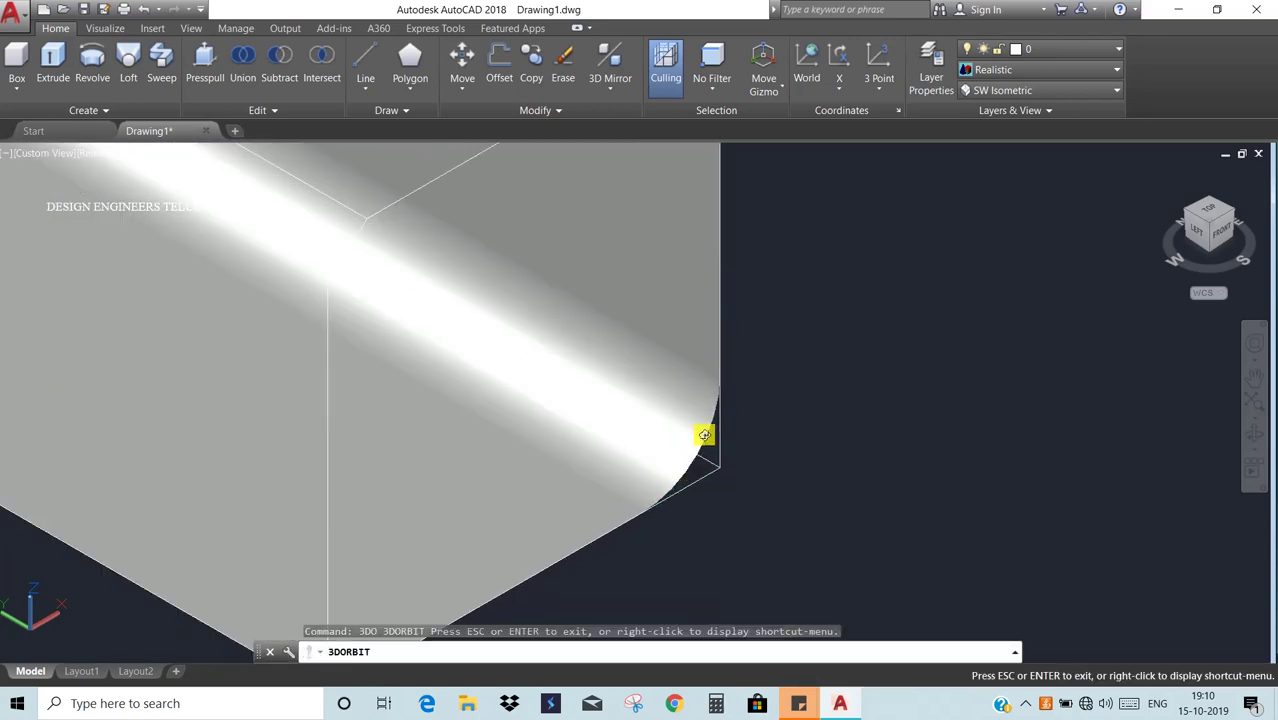
pyautogui.moveTo(705, 434); pyautogui.dragTo(845, 588)
pyautogui.press('Escape')
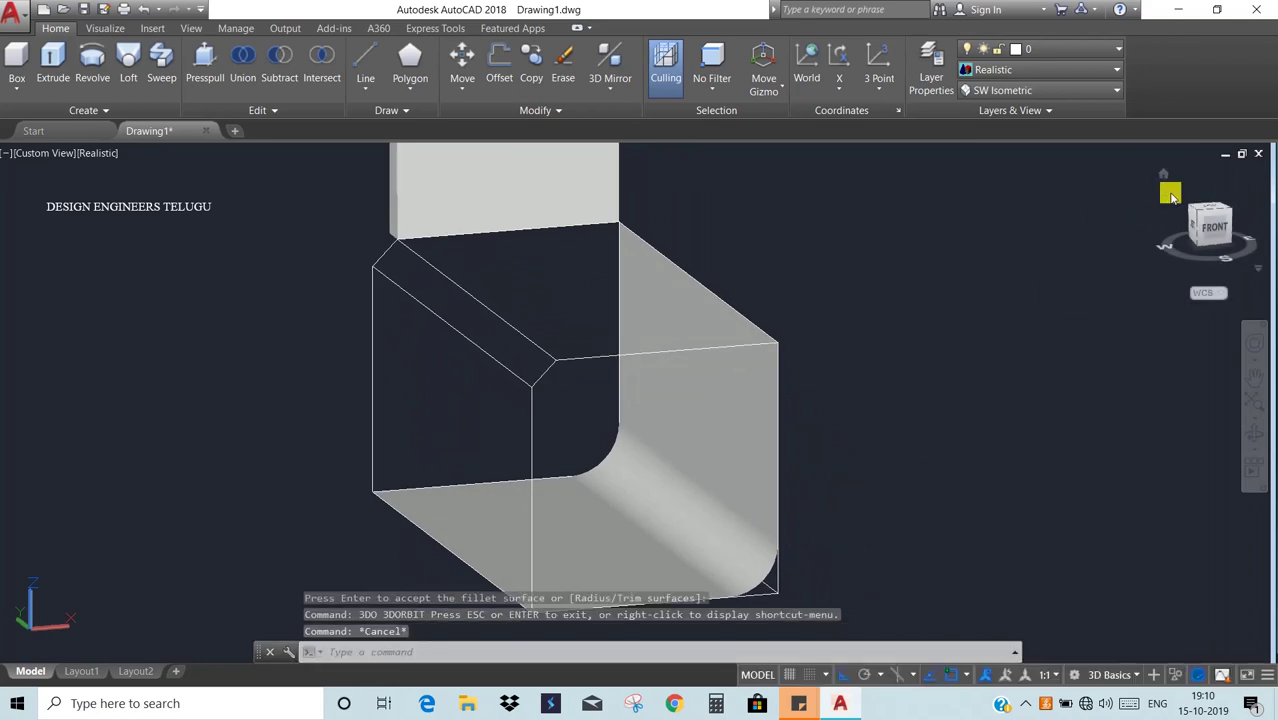
# - Return to the home isometric view, then orbit and zoom in on the box's top edge
pyautogui.click(1161, 174)
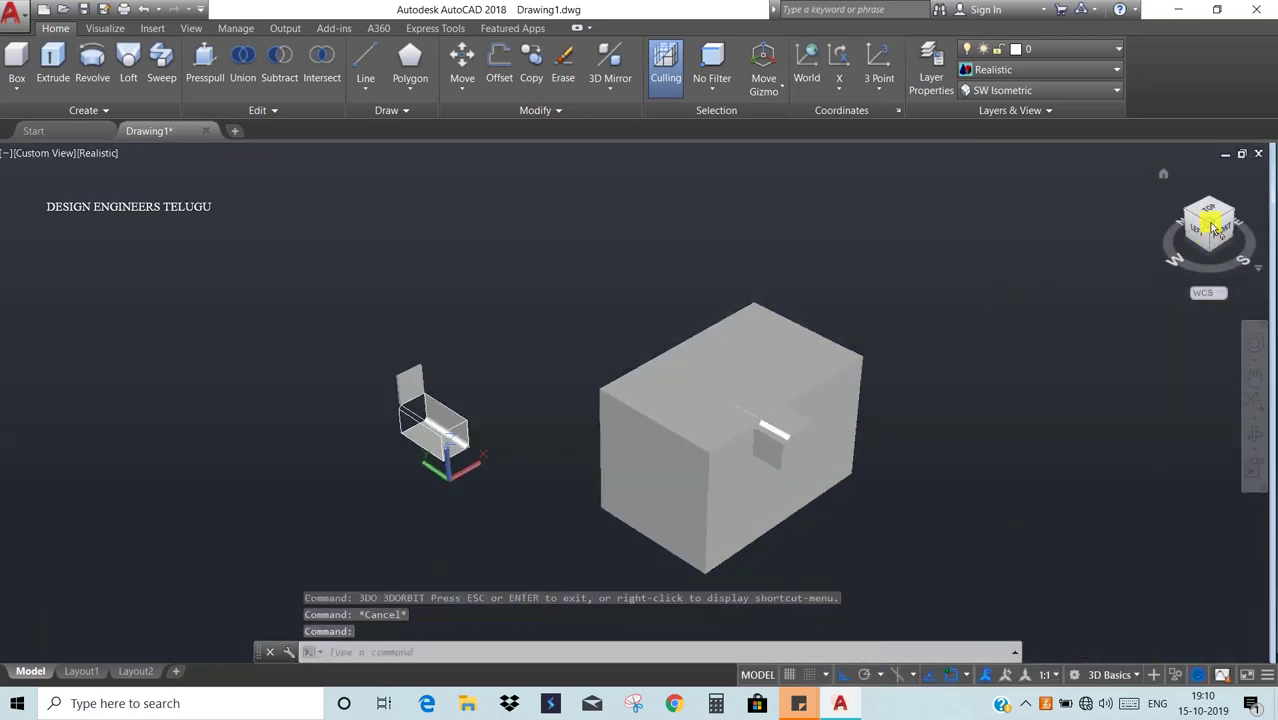
pyautogui.scroll(6, 562, 422)
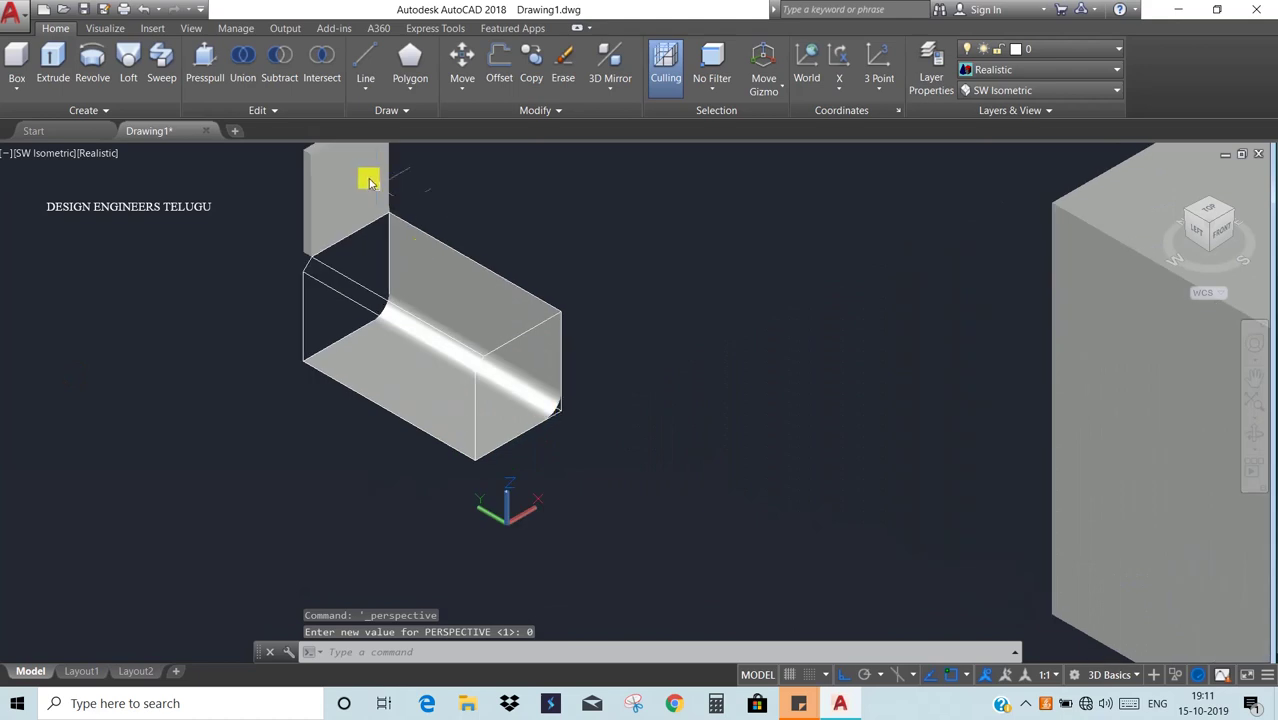
pyautogui.click(260, 110)
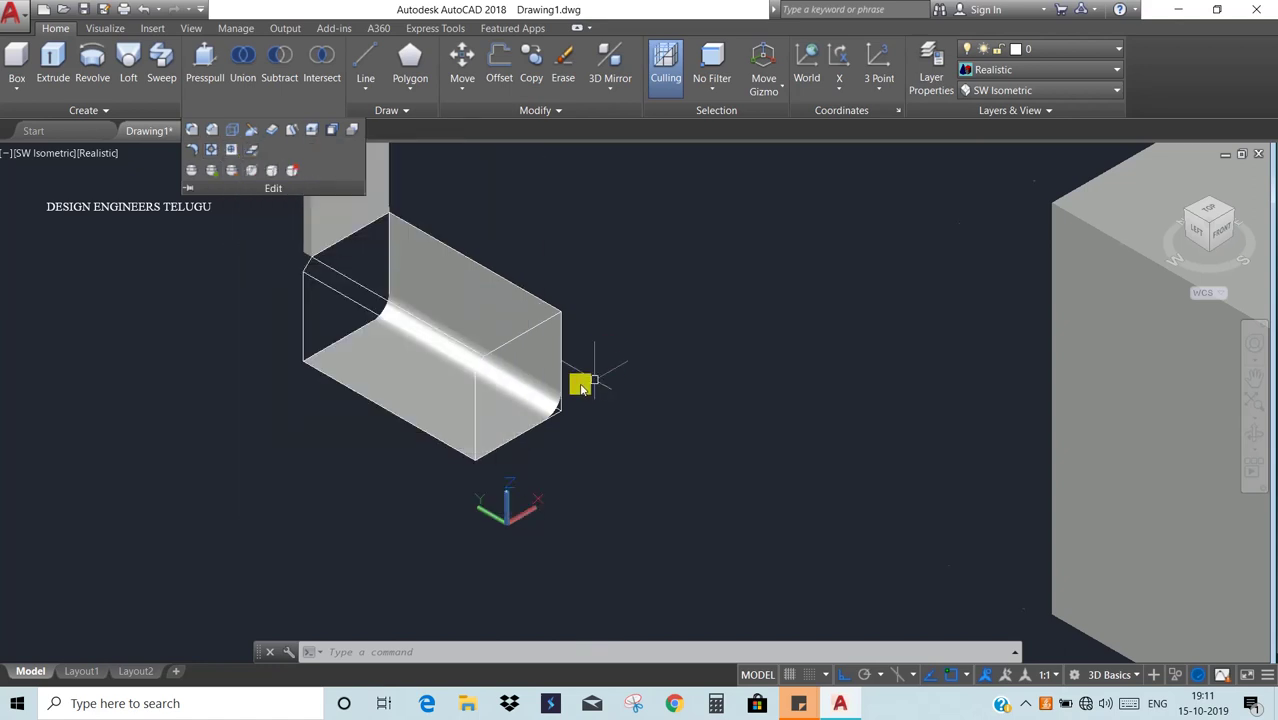
pyautogui.scroll(-2, 582, 380)
pyautogui.scroll(5, 591, 388)
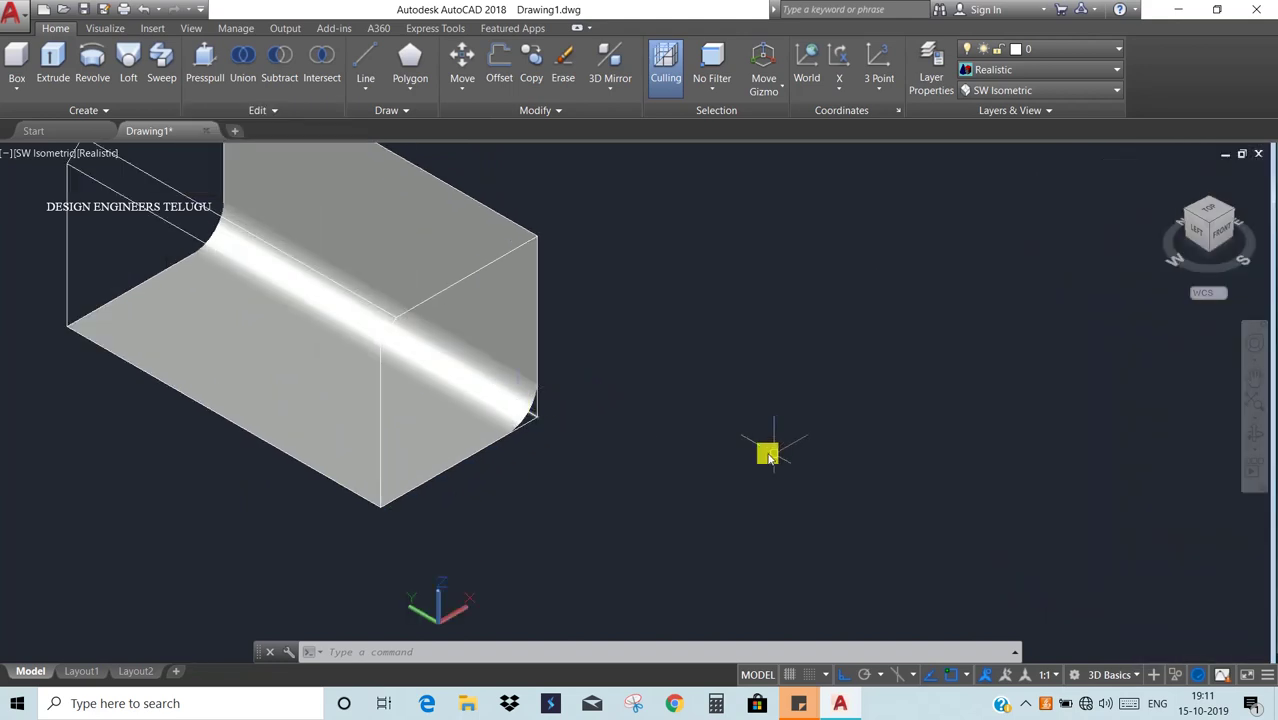
pyautogui.scroll(-3, 771, 458)
pyautogui.scroll(4, 770, 452)
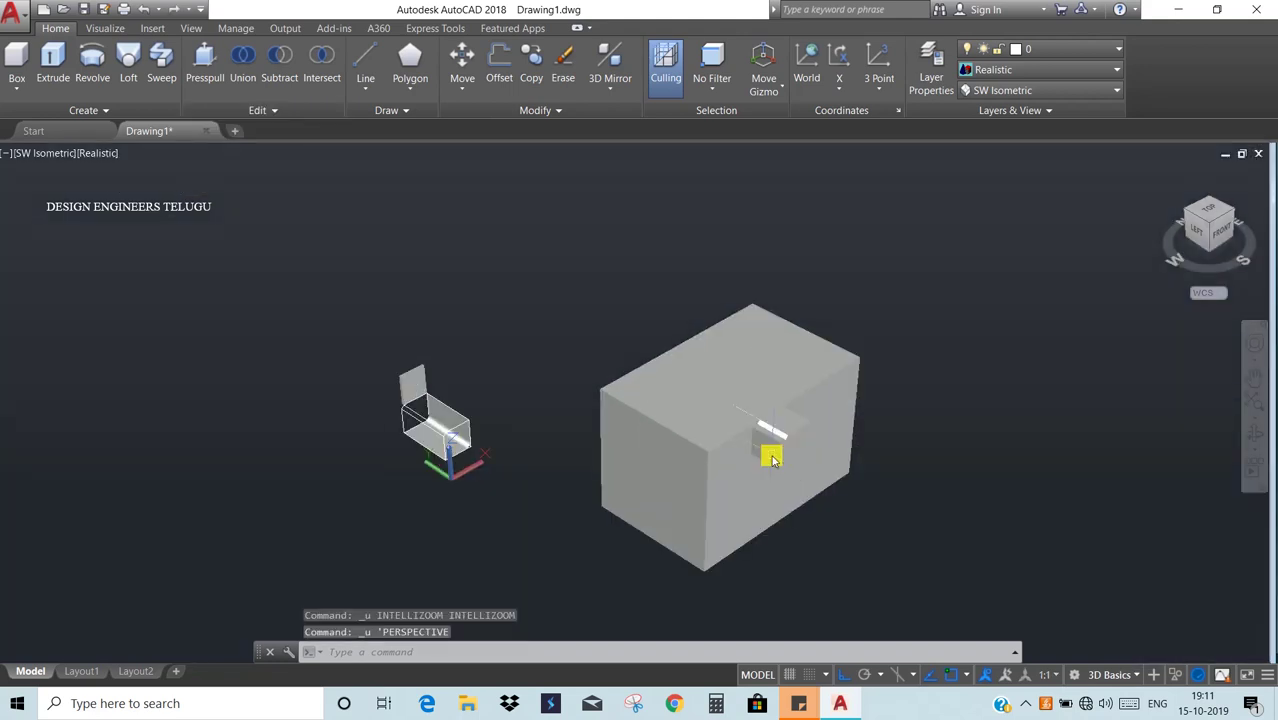
pyautogui.keyDown('shift'); pyautogui.moveTo(750, 463); pyautogui.dragTo(665, 479, button='middle'); pyautogui.keyUp('shift')
pyautogui.scroll(2, 670, 491)
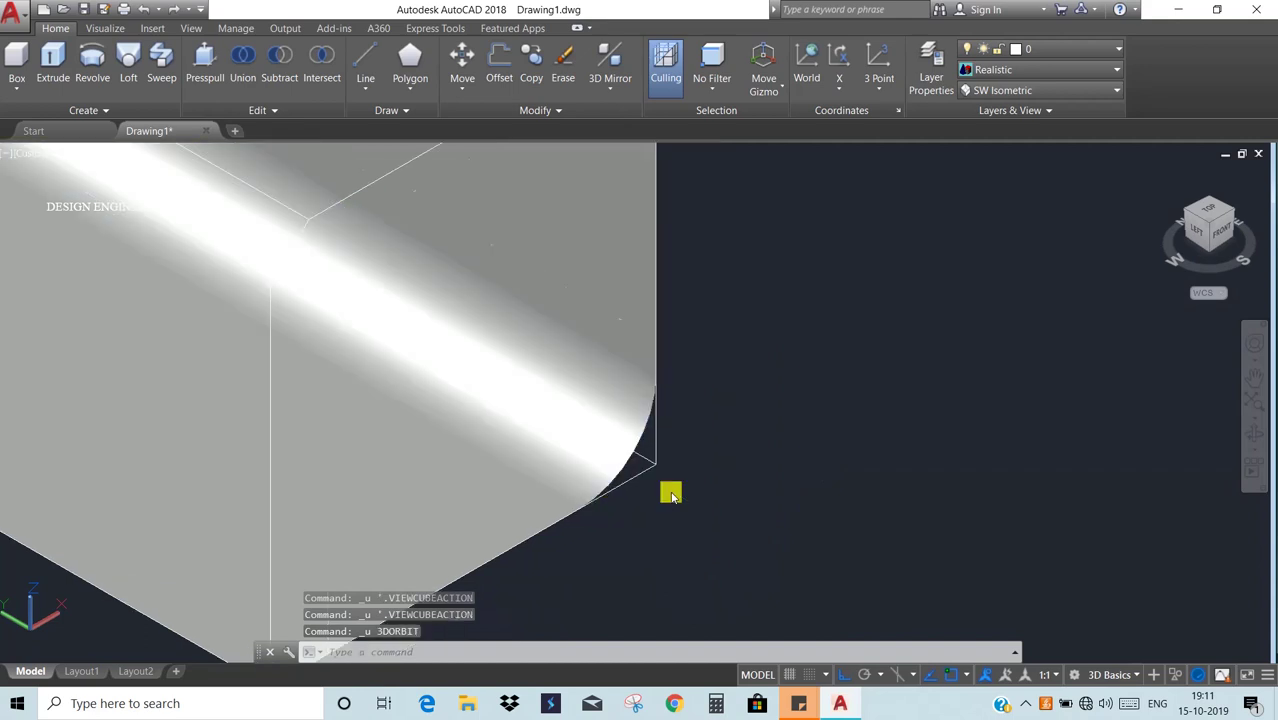
pyautogui.scroll(2, 691, 492)
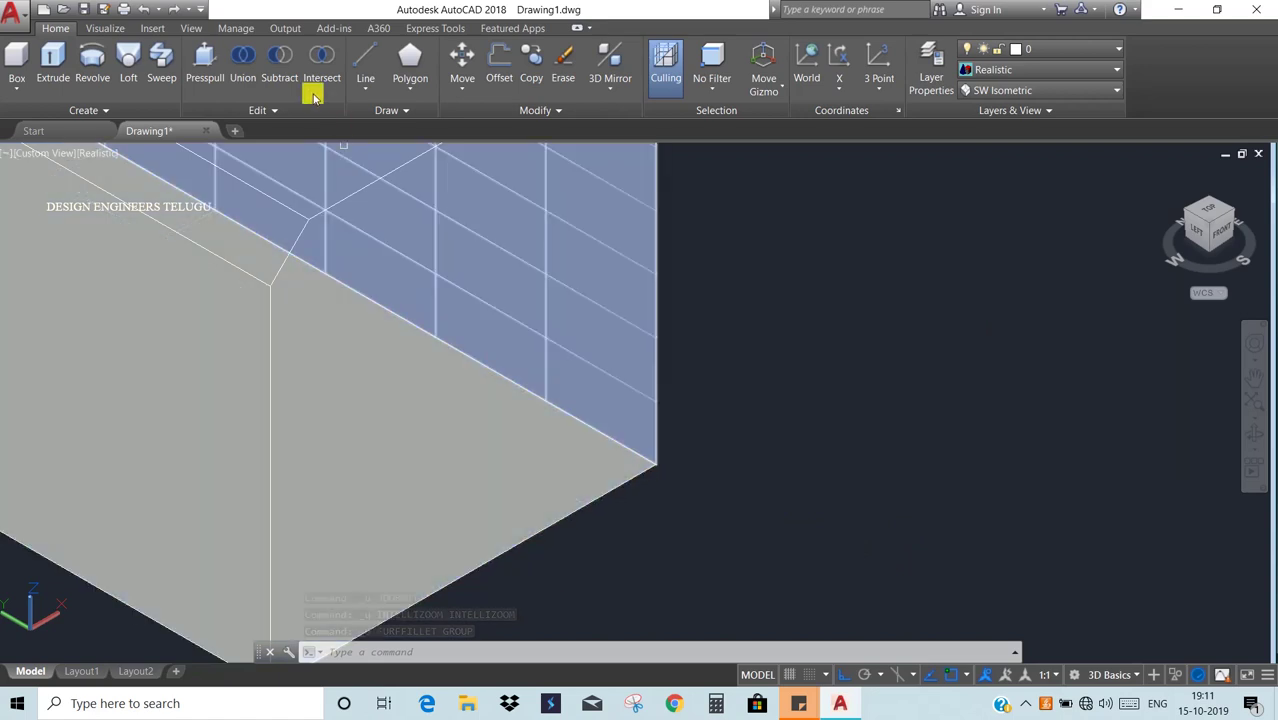
# - Extend the surface at the box's top edge outward by a picked distance
pyautogui.click(287, 110)
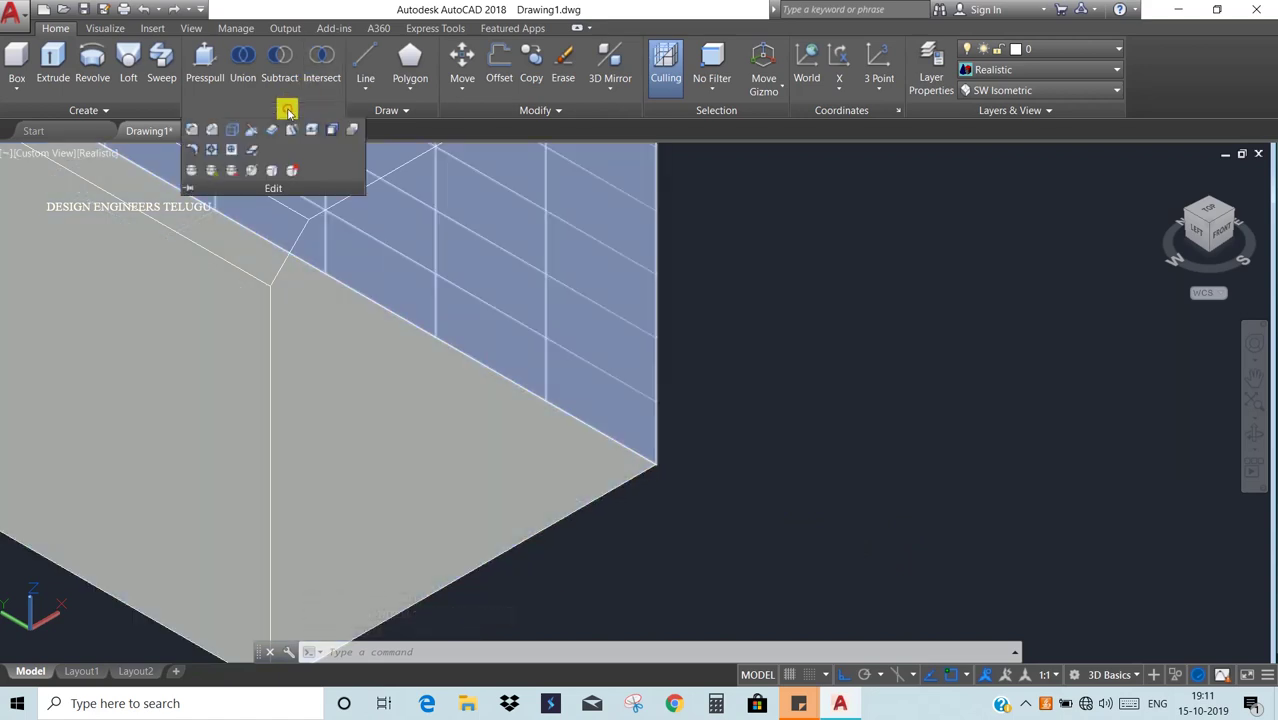
pyautogui.click(257, 152)
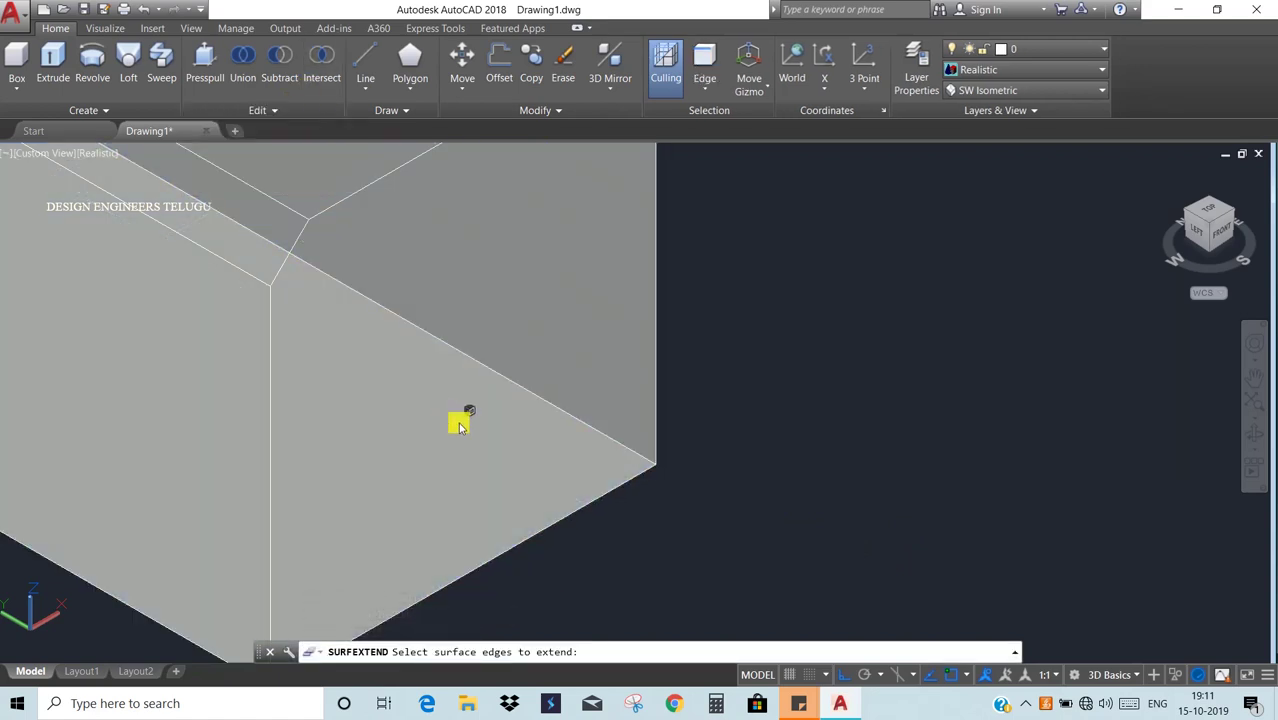
pyautogui.click(557, 410)
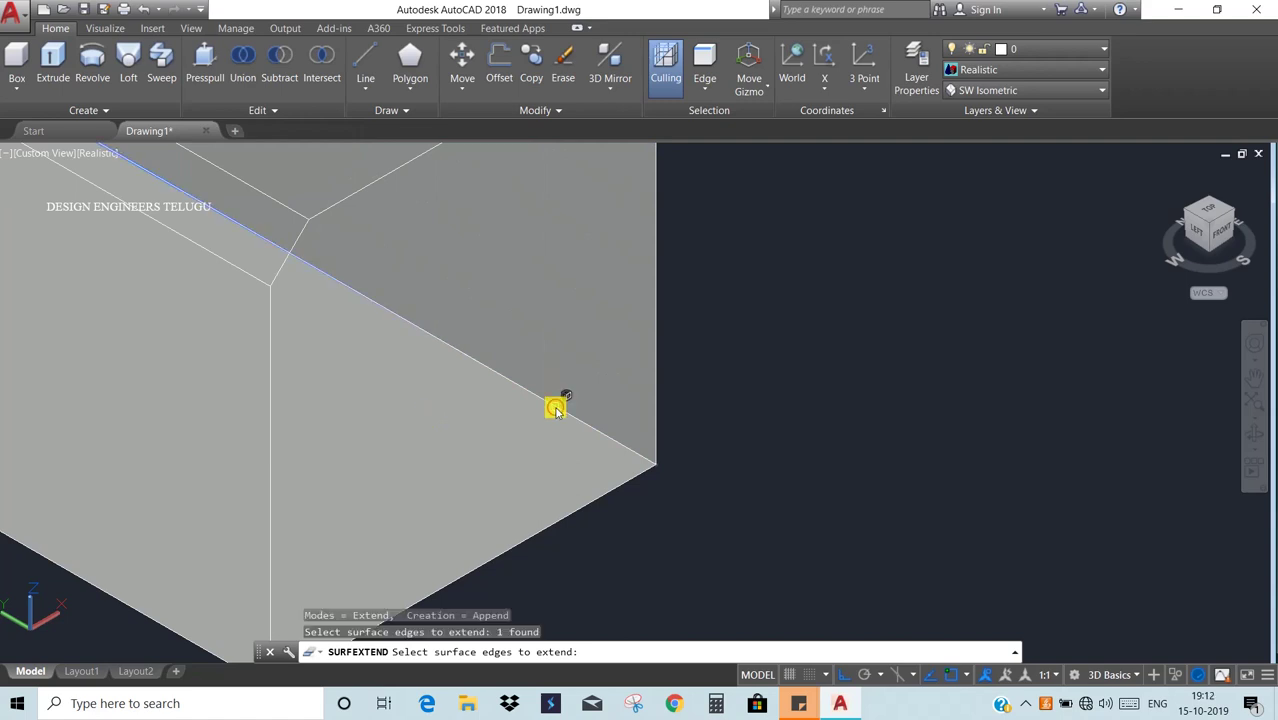
pyautogui.press('Return')
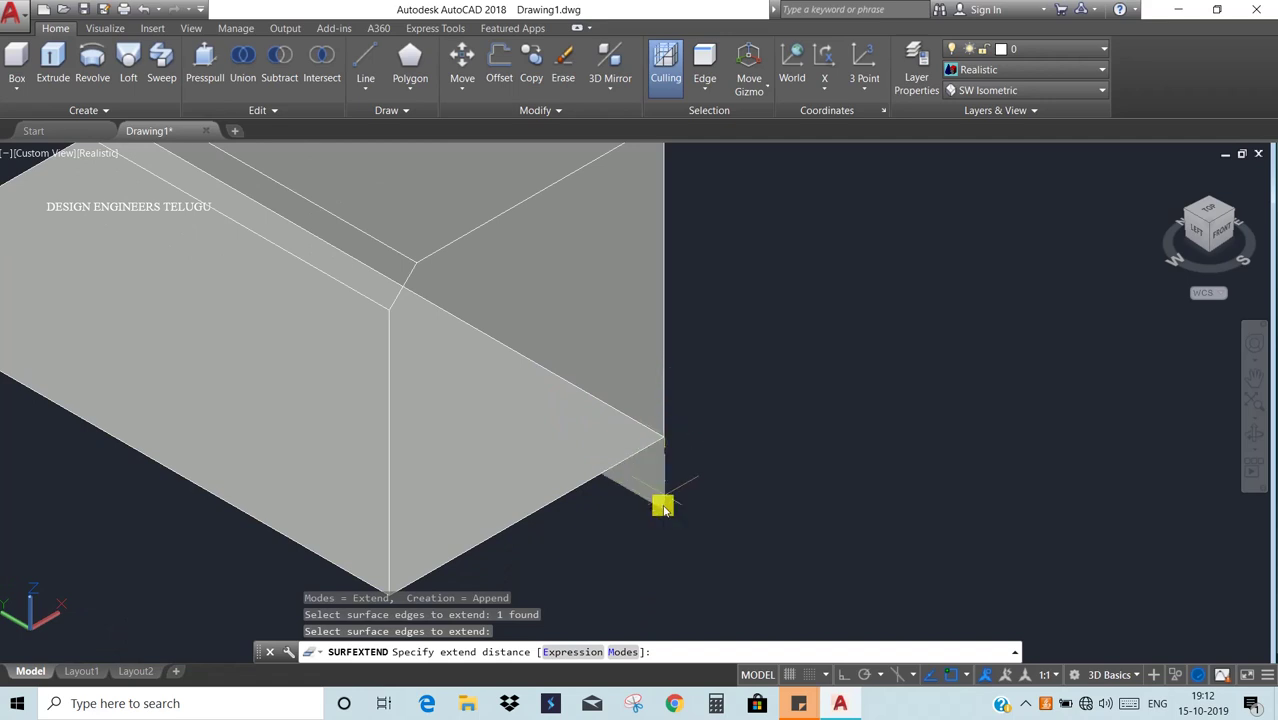
pyautogui.click(660, 550)
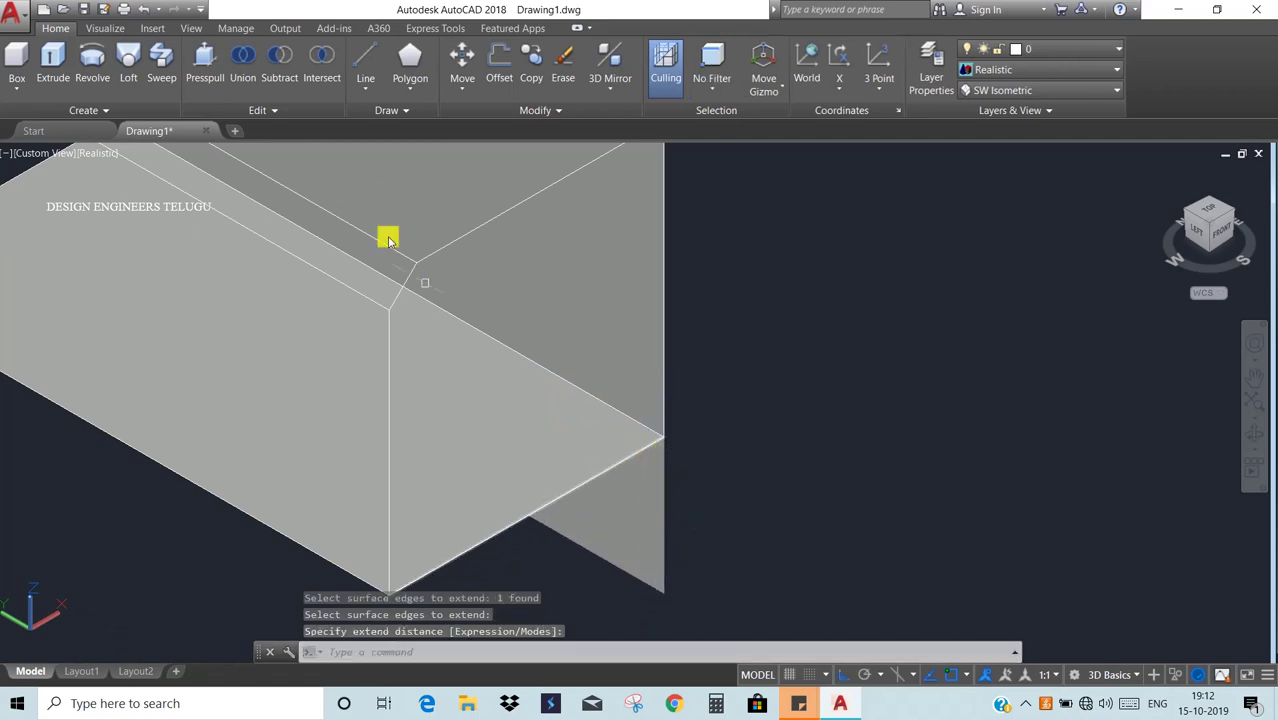
# - Extend the surface at the top front edge outward past the wireframe outline too
pyautogui.click(280, 110)
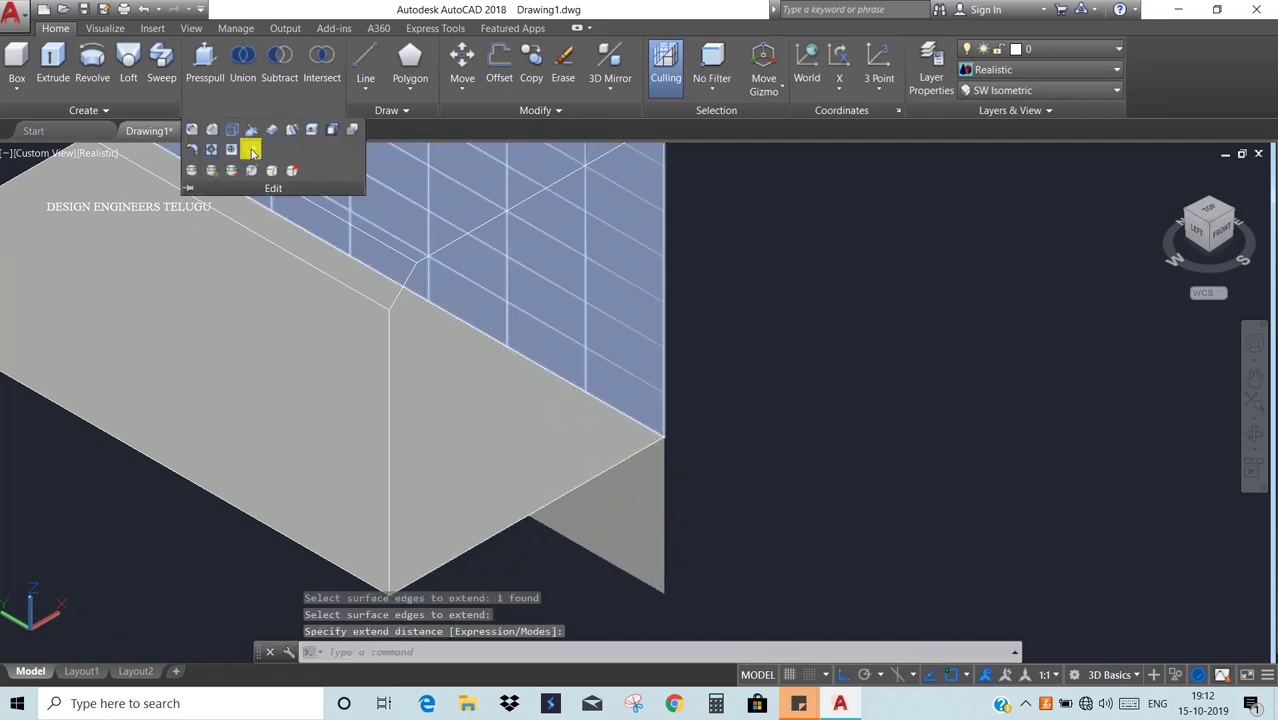
pyautogui.click(252, 150)
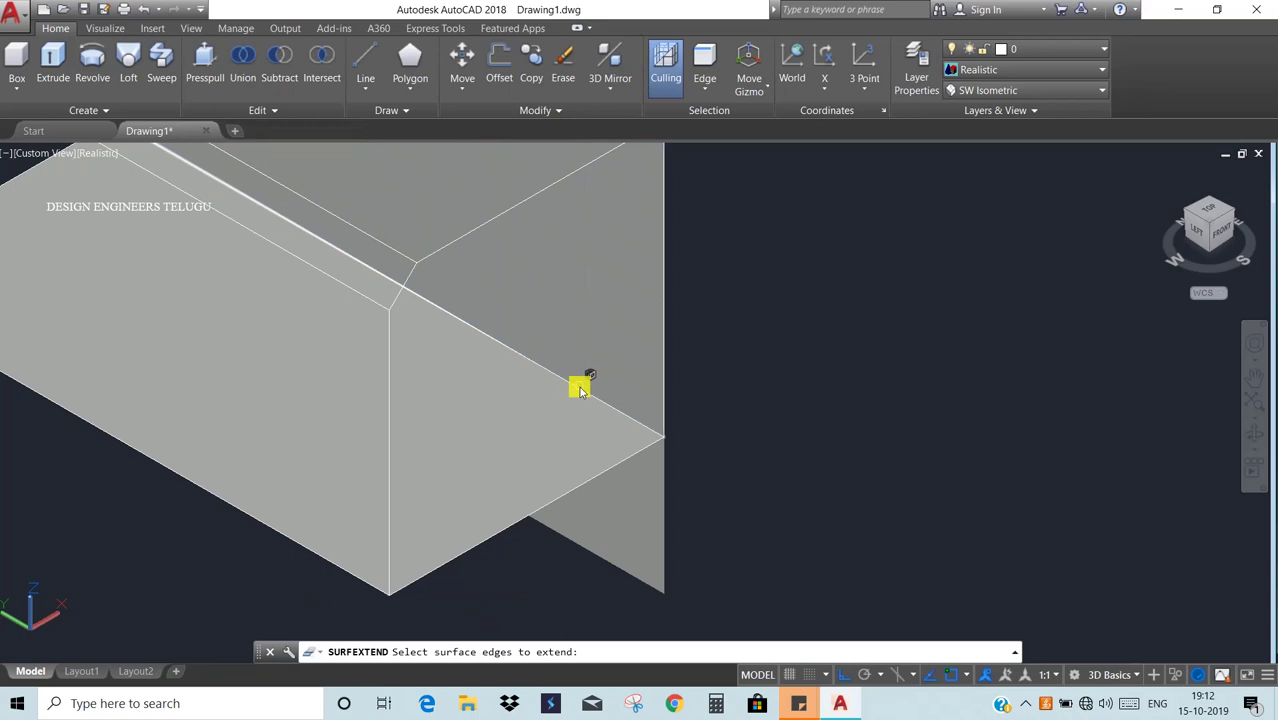
pyautogui.click(588, 396)
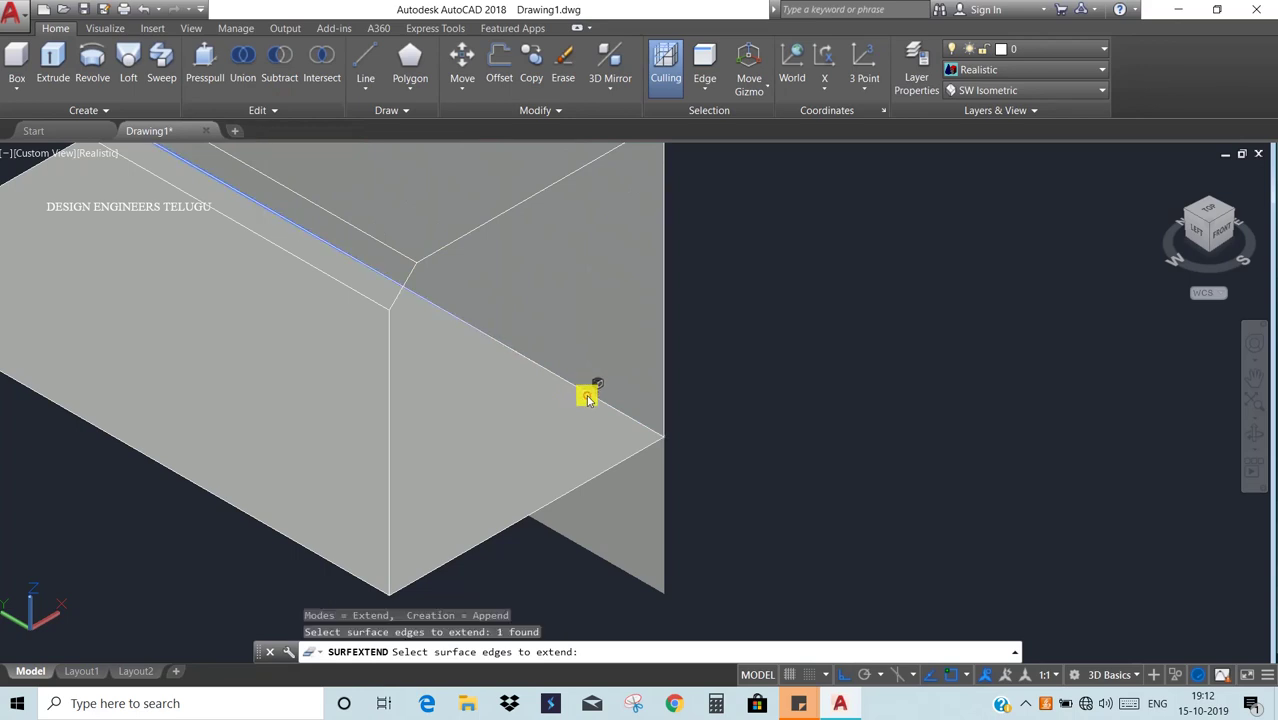
pyautogui.press('Return')
pyautogui.click(716, 337)
pyautogui.press('Escape')
pyautogui.press('Escape')
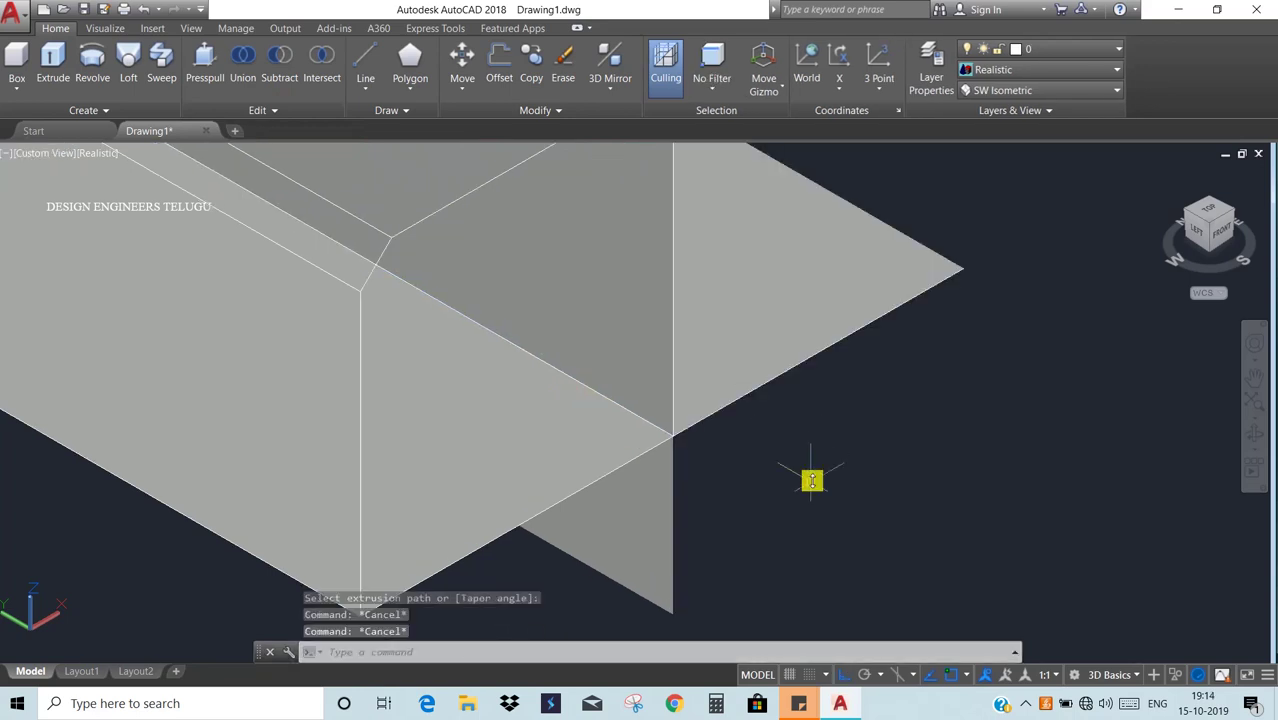
pyautogui.moveTo(738, 483); pyautogui.dragTo(767, 499, button='middle')
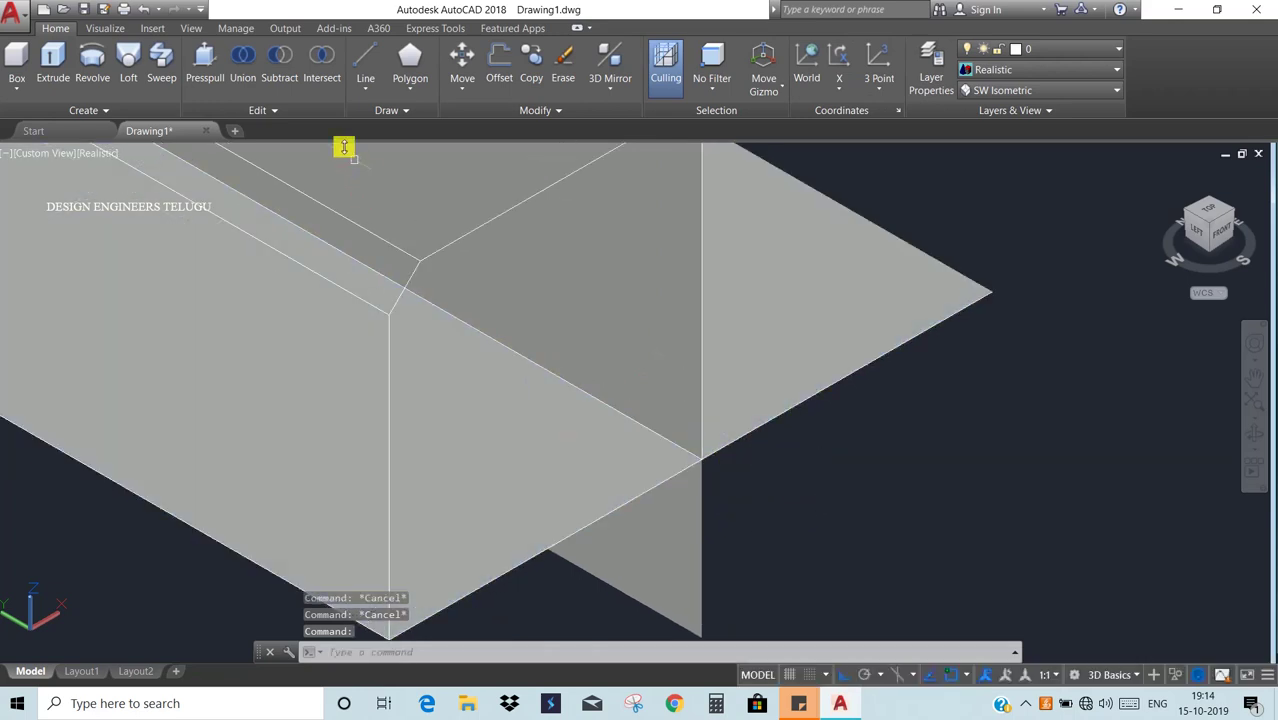
# - Trim away the lower front surface area, using the upper flat surface as the cutting surface
pyautogui.click(274, 108)
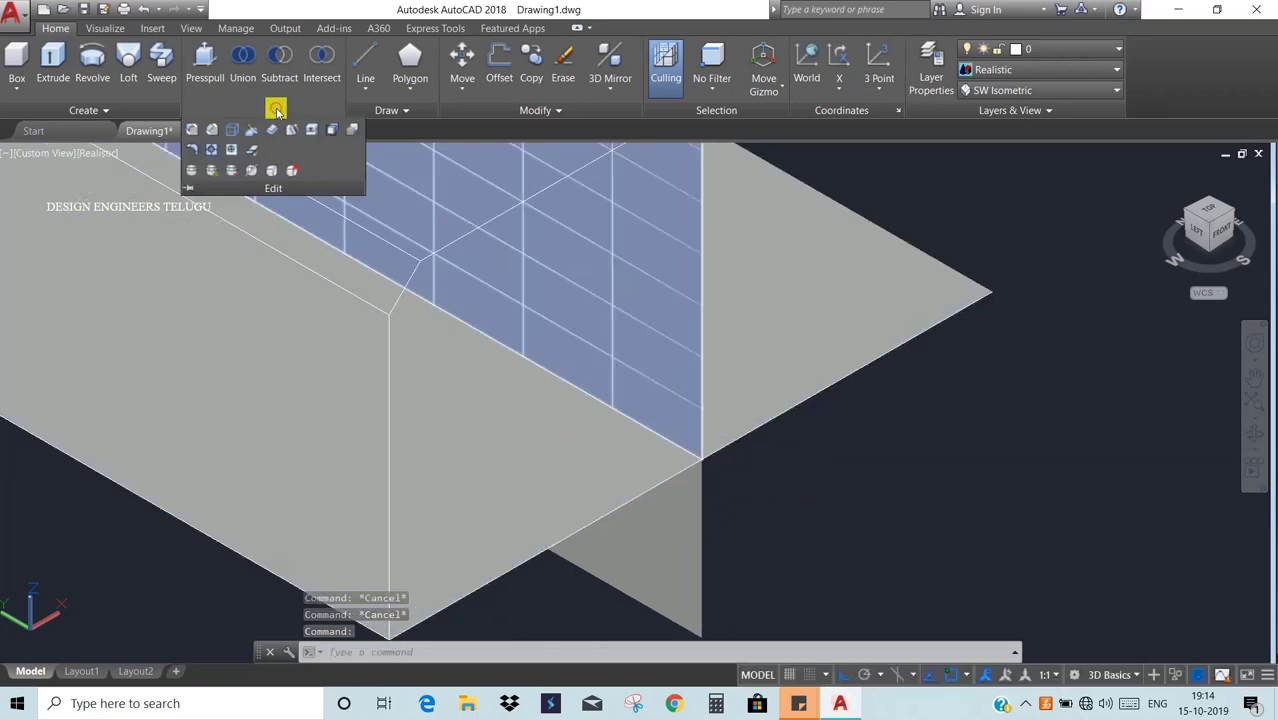
pyautogui.click(208, 157)
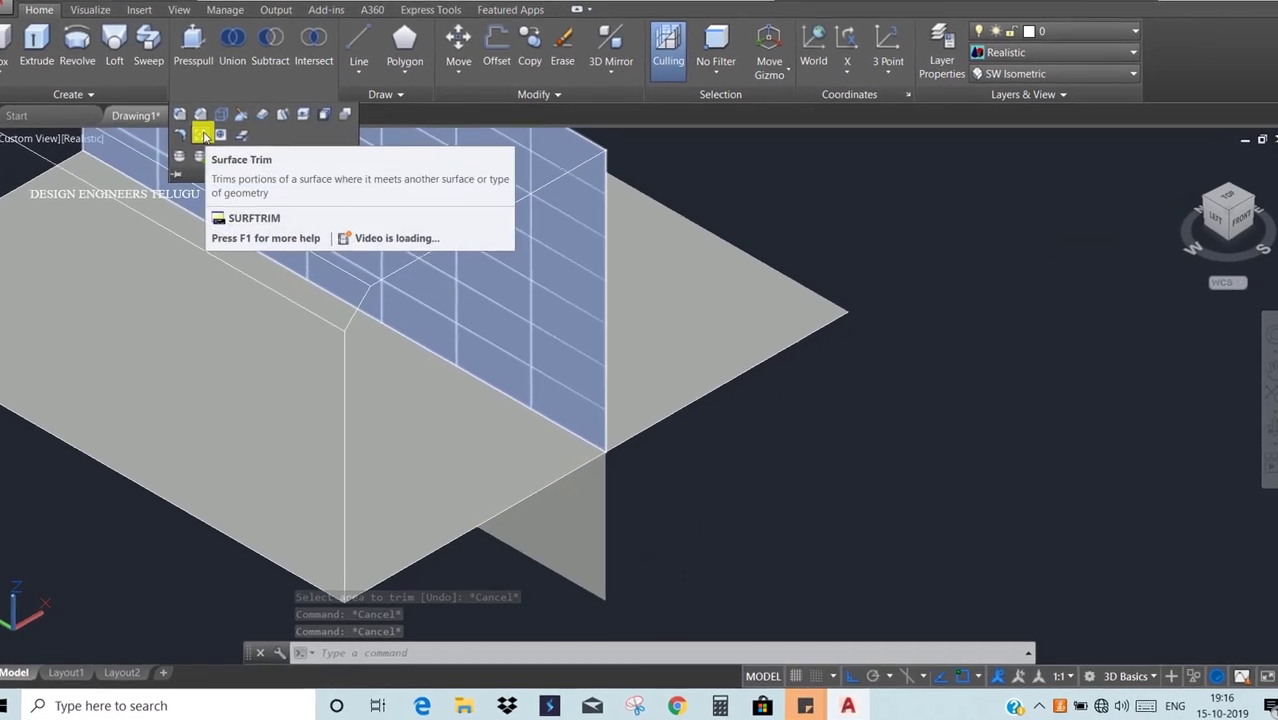
pyautogui.click(186, 113)
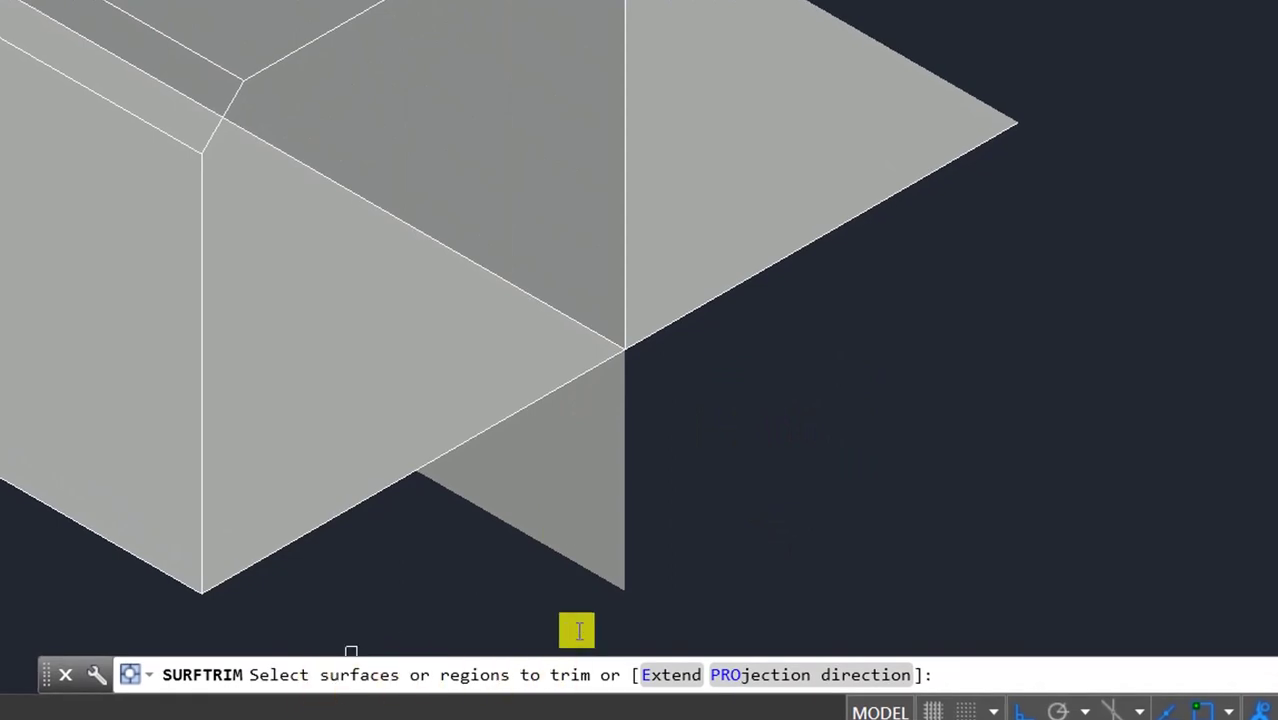
pyautogui.click(726, 160)
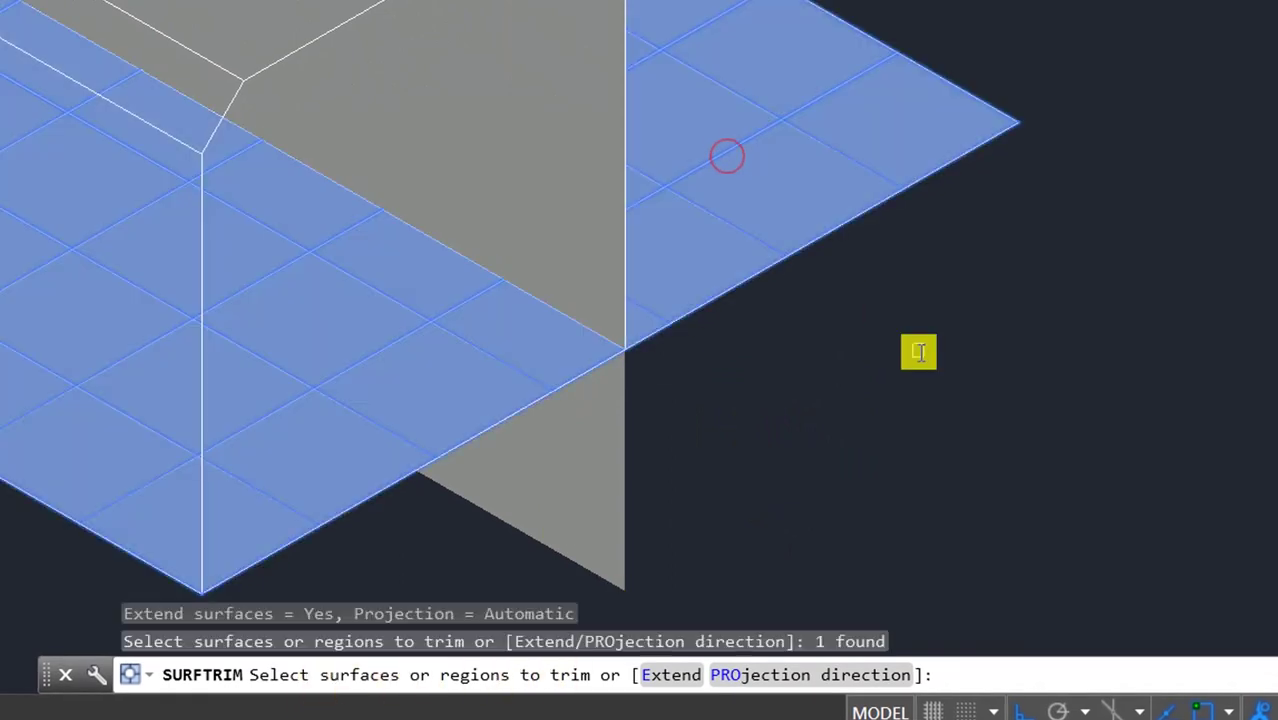
pyautogui.press('Return')
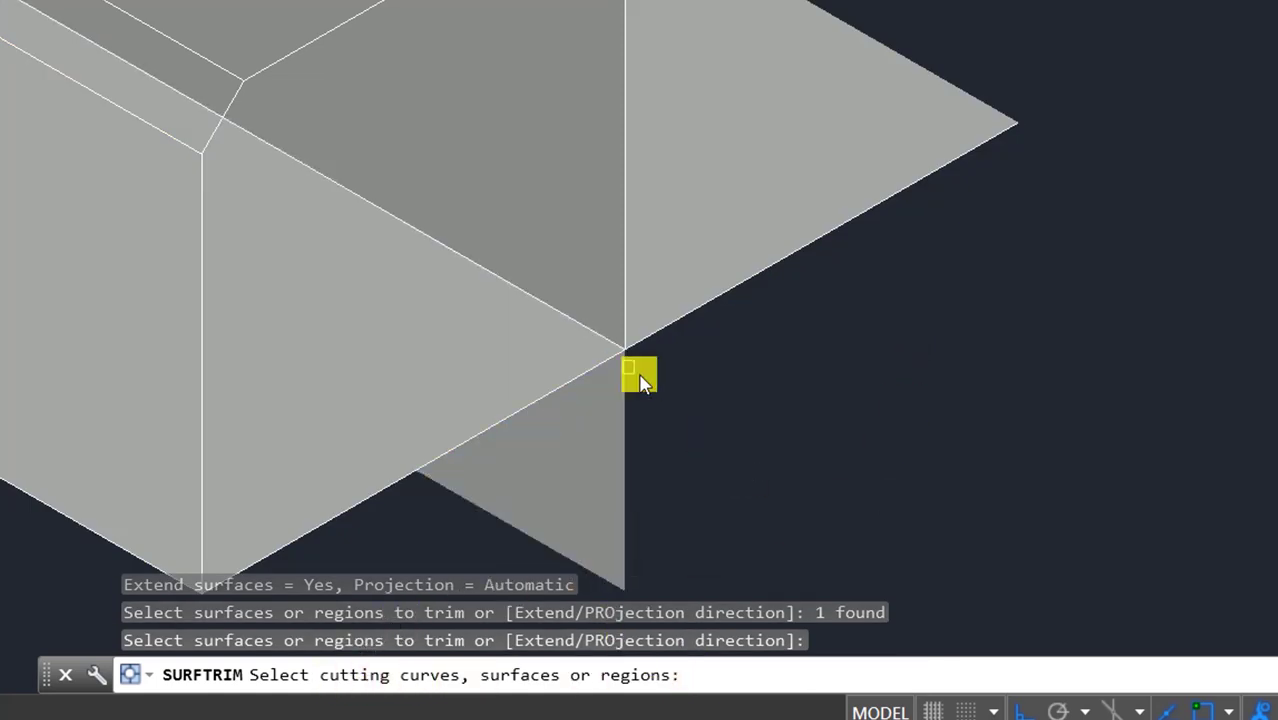
pyautogui.click(562, 290)
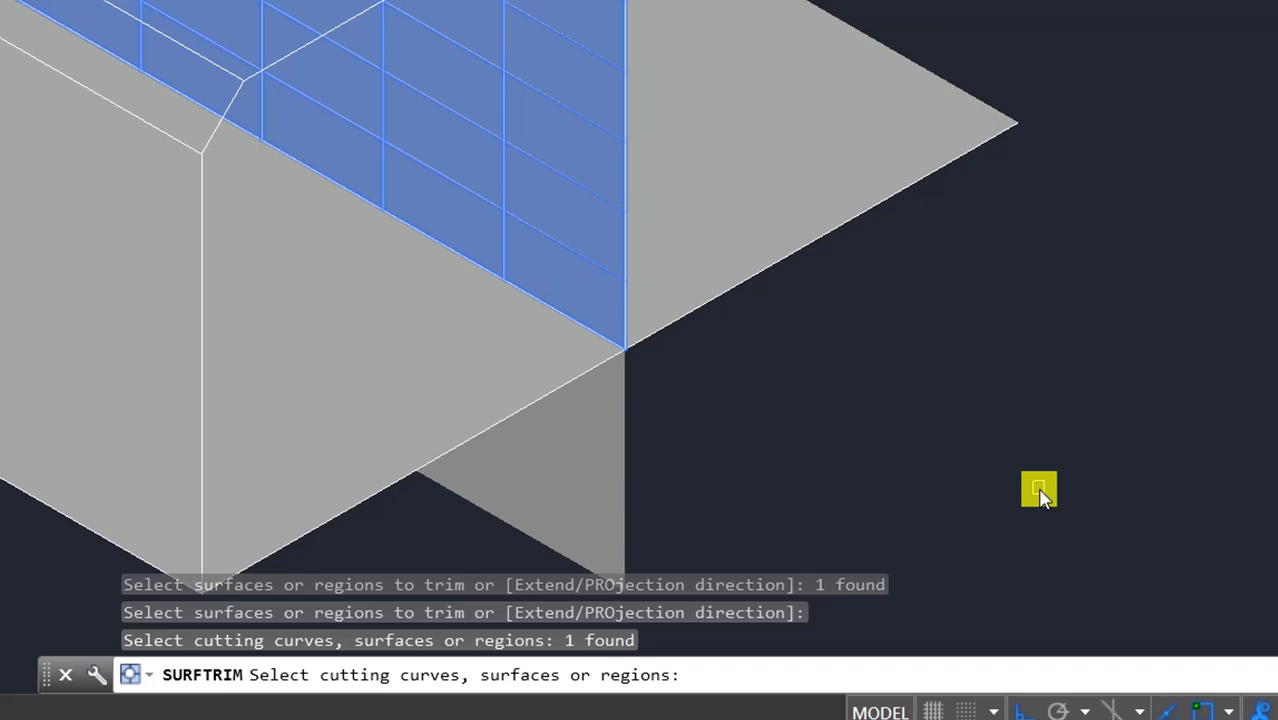
pyautogui.press('Return')
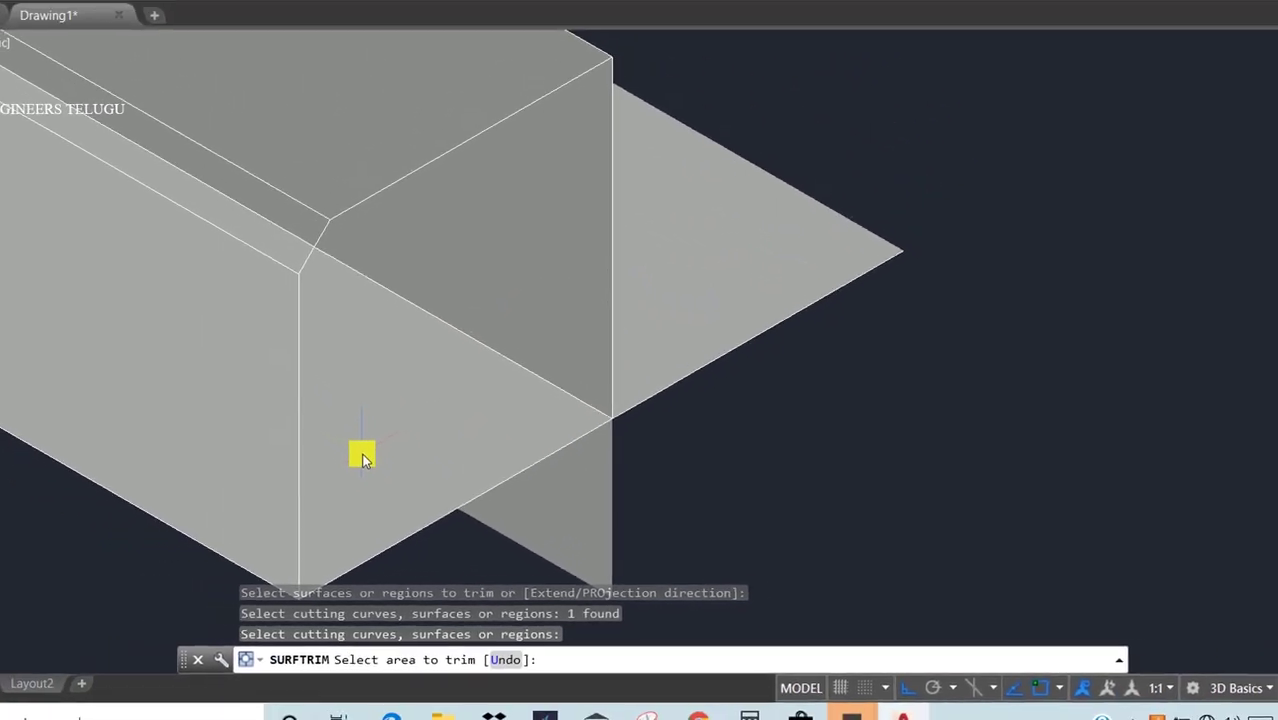
pyautogui.click(316, 420)
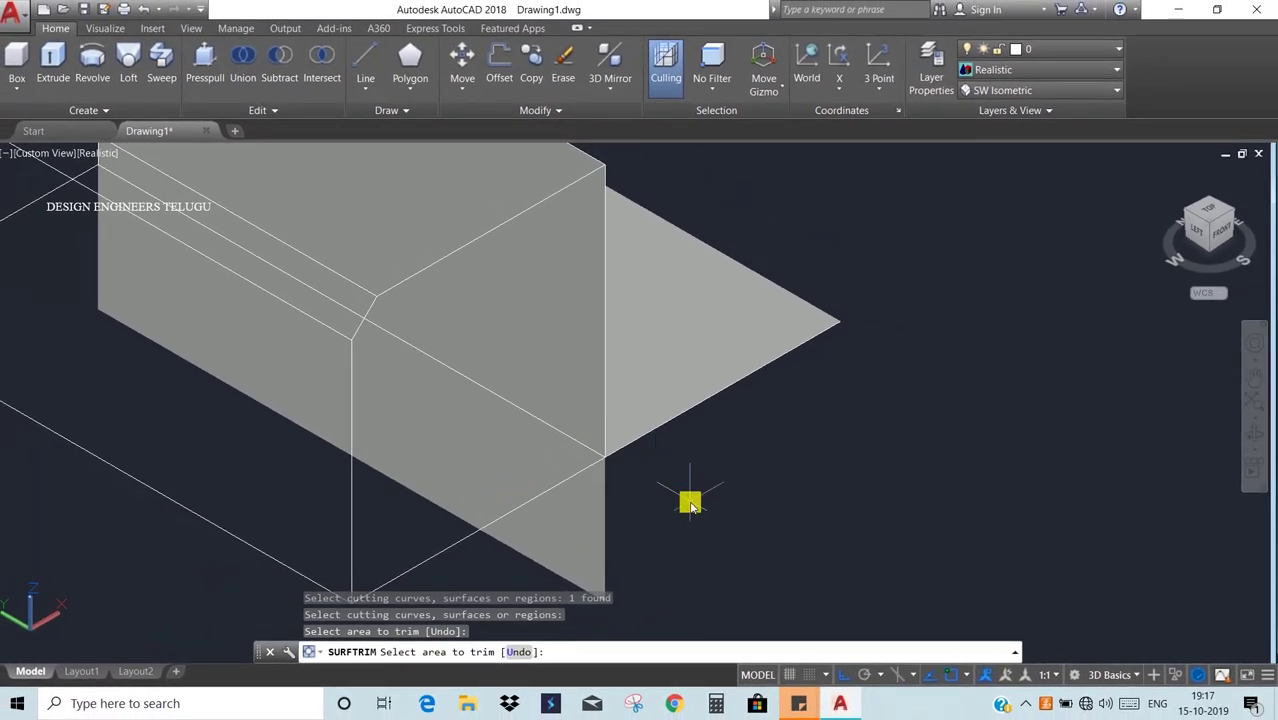
pyautogui.press('Escape')
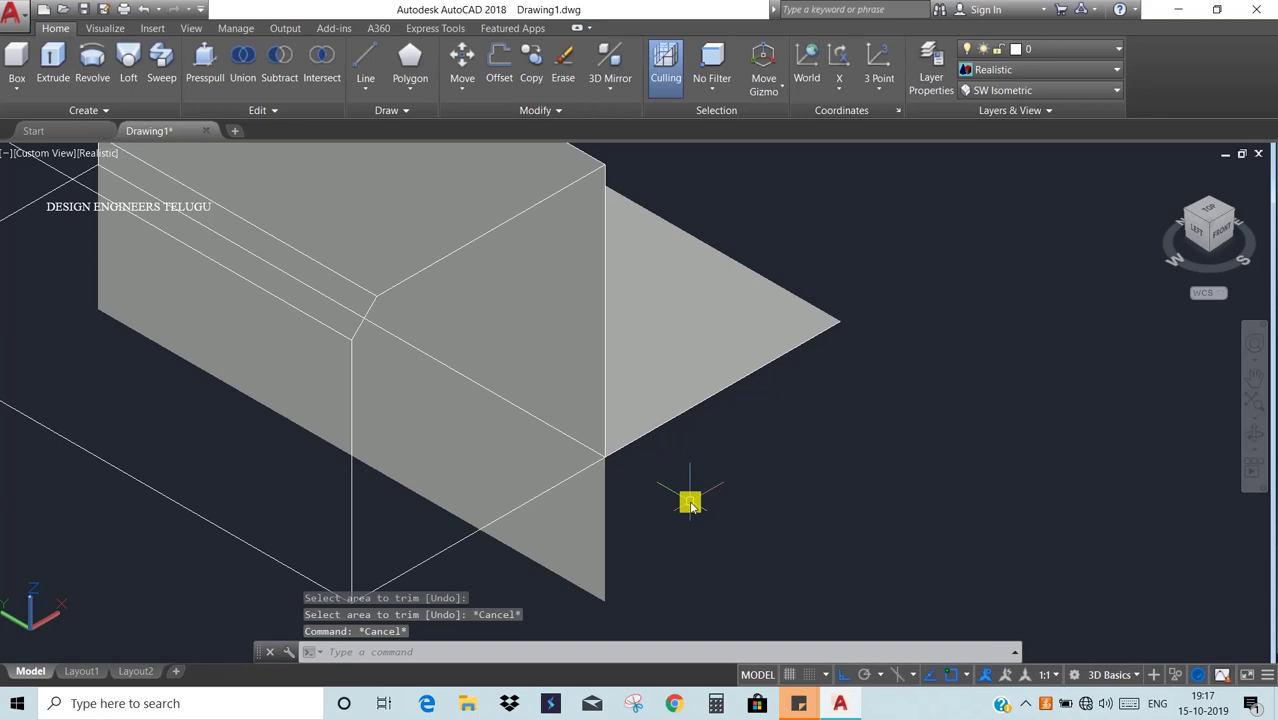
# - Select the top surface and the box's front face
pyautogui.click(331, 223)
pyautogui.click(266, 105)
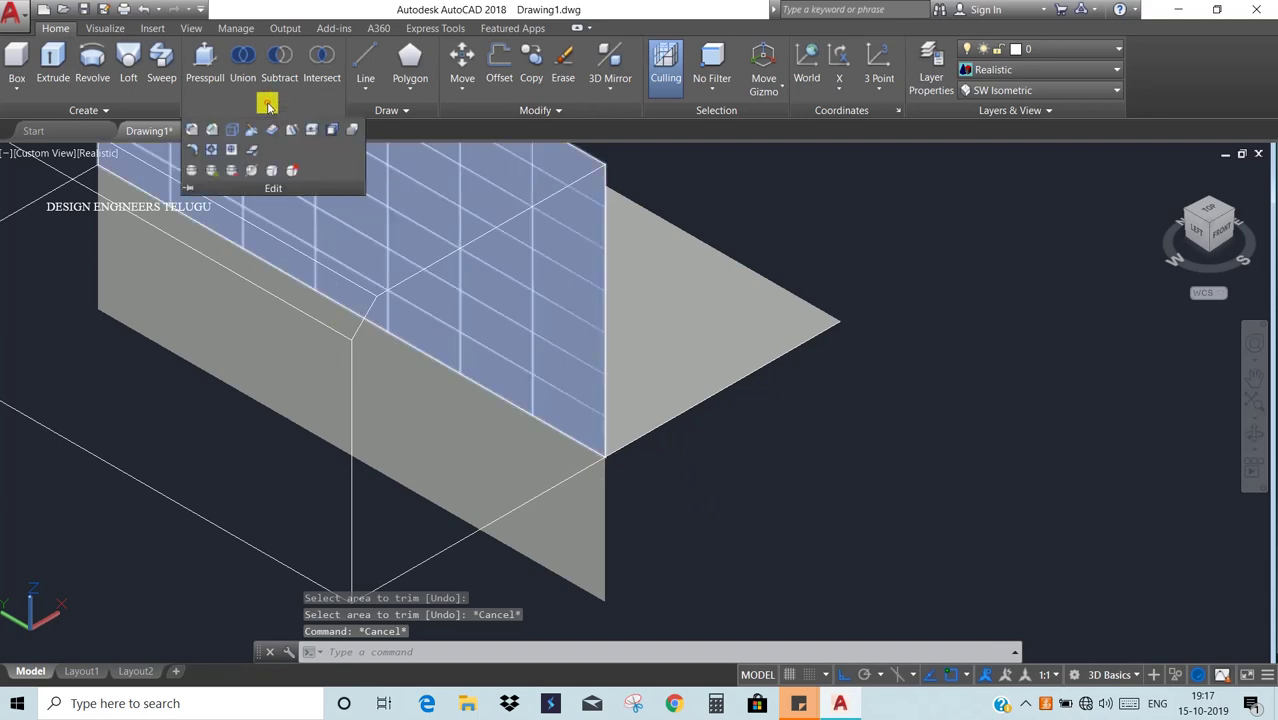
pyautogui.click(211, 155)
pyautogui.click(438, 477)
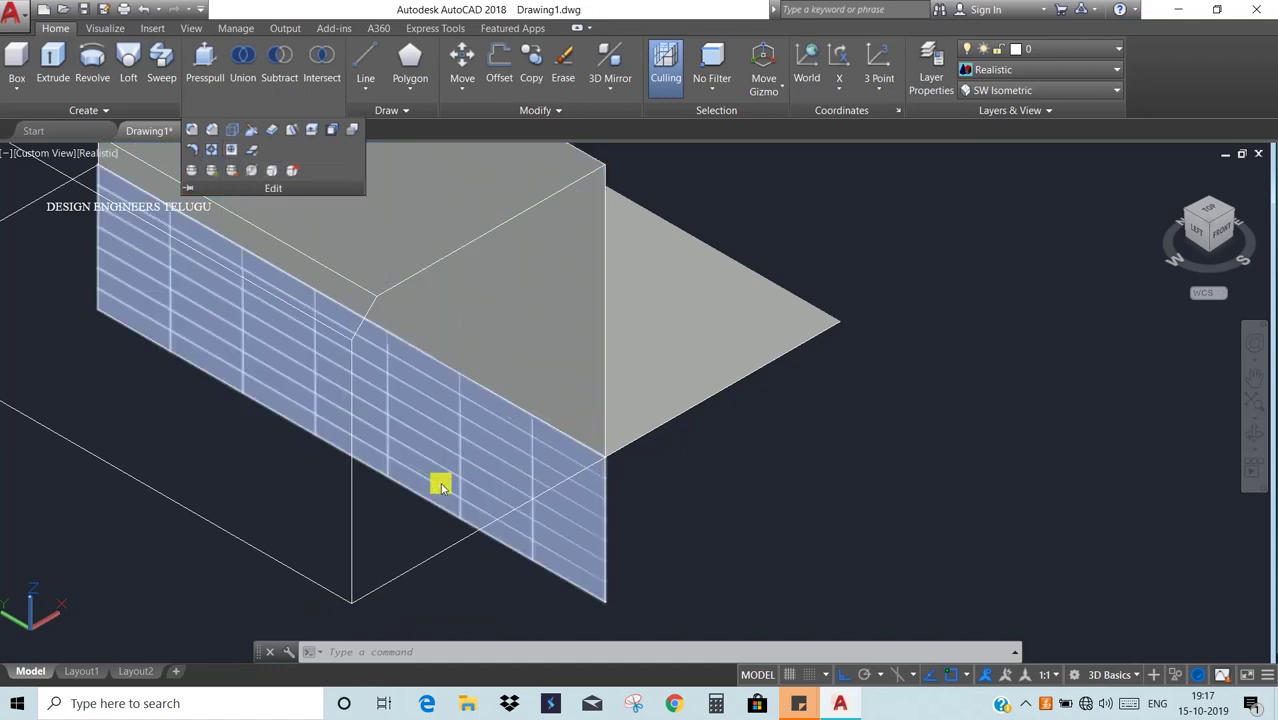
# - Extend the flat sheet from its vertical edge much farther out beyond the box corner
pyautogui.click(276, 110)
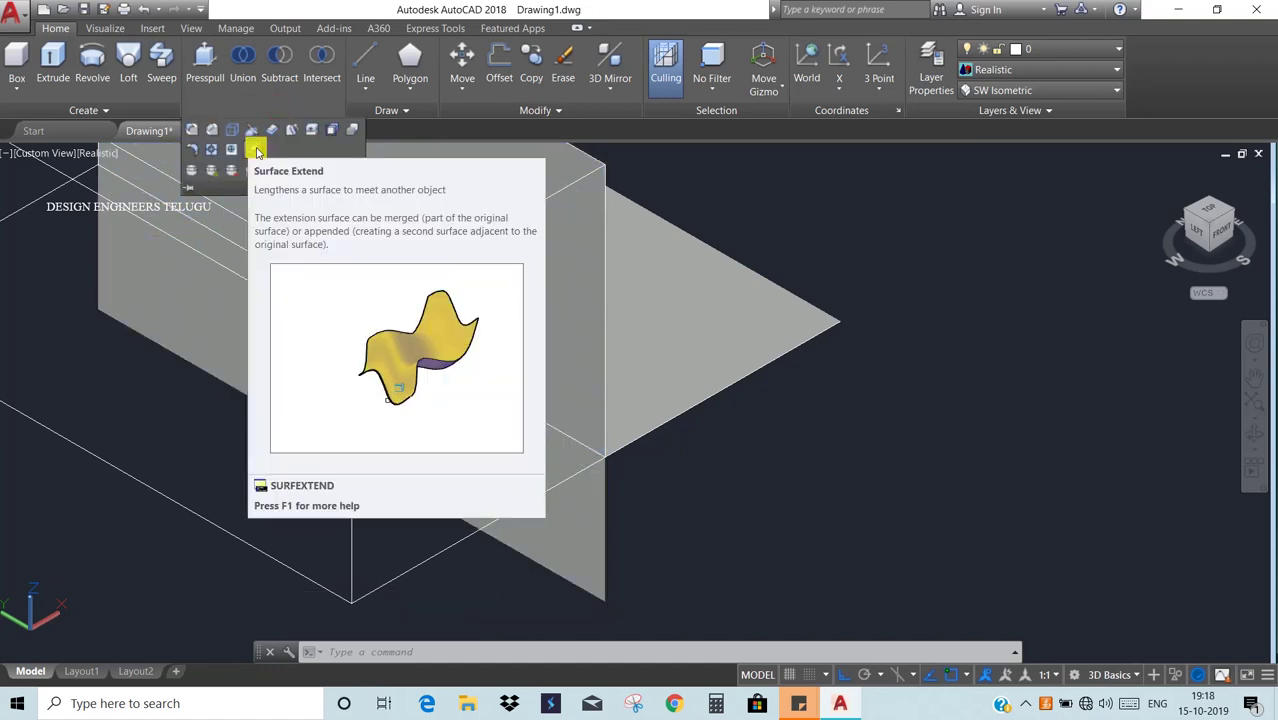
pyautogui.click(257, 150)
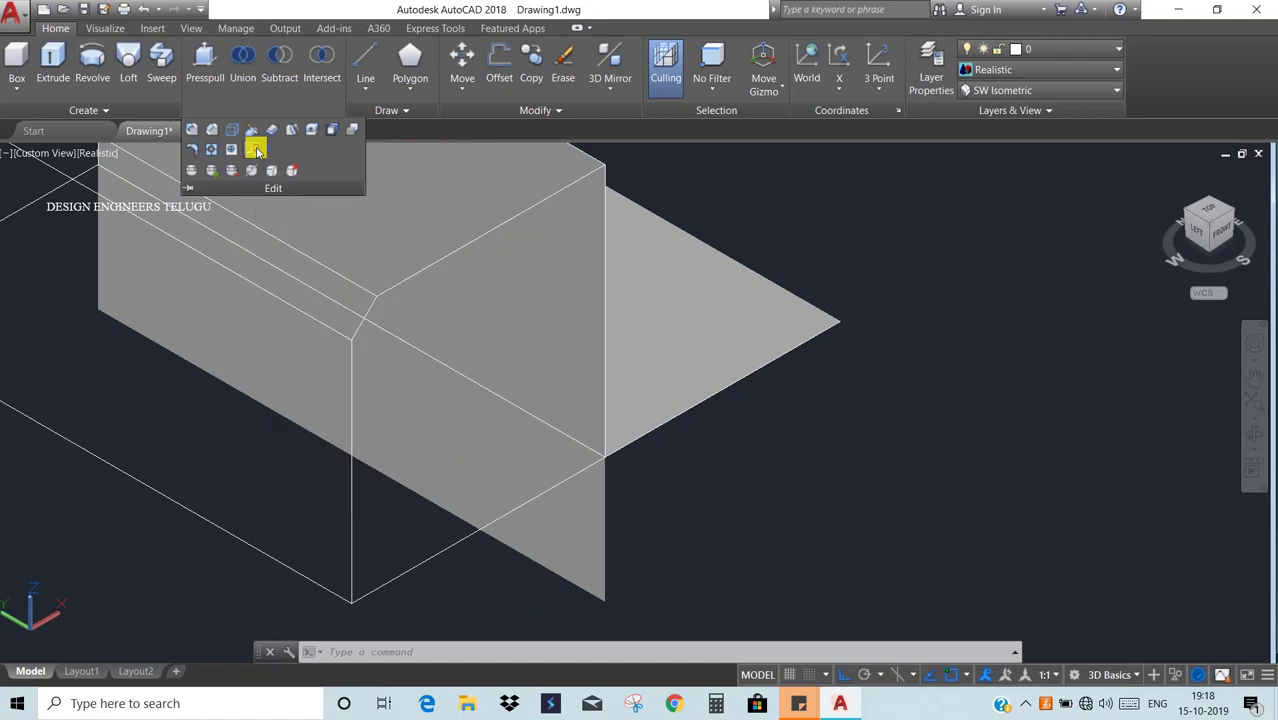
pyautogui.click(606, 265)
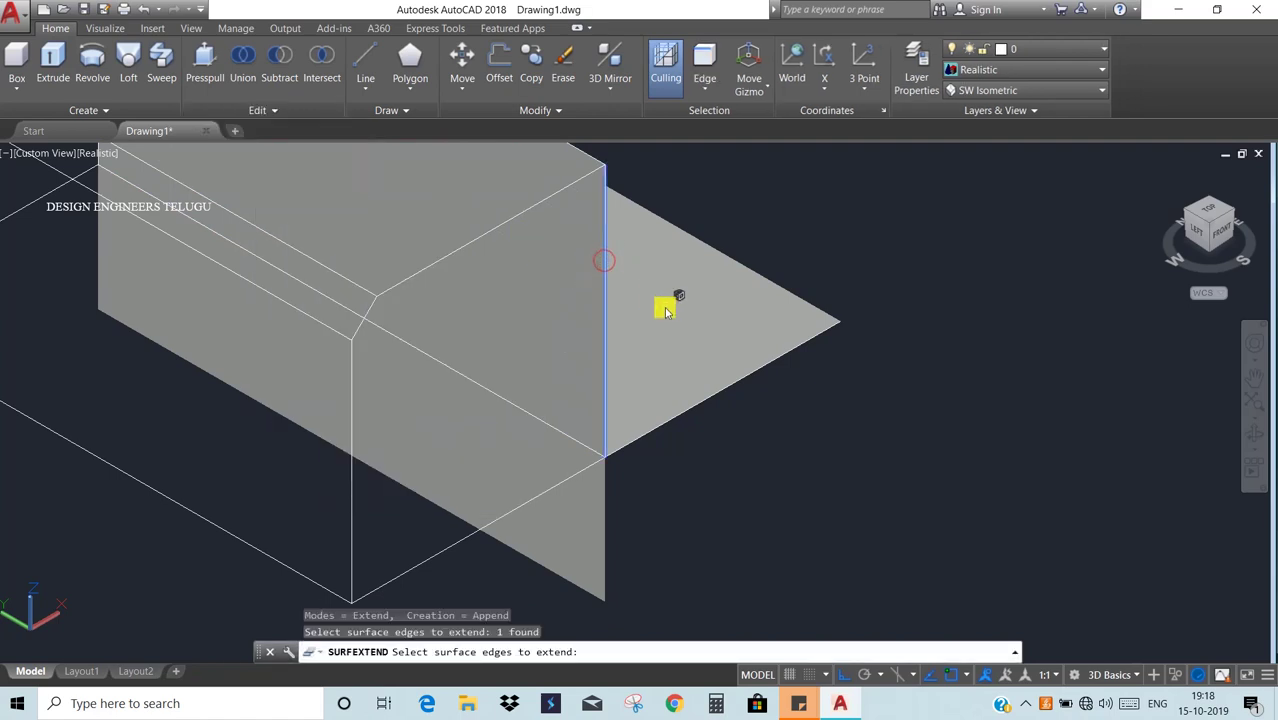
pyautogui.press('Return')
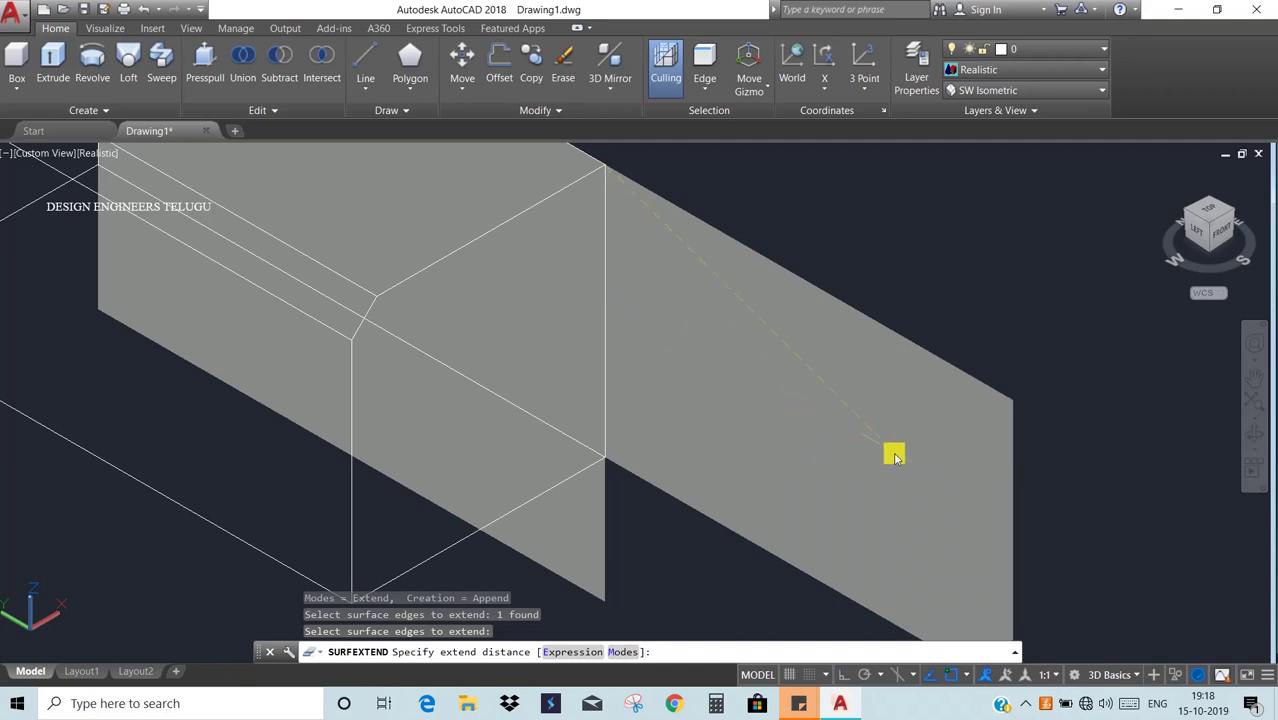
pyautogui.click(802, 428)
pyautogui.scroll(-1, 694, 347)
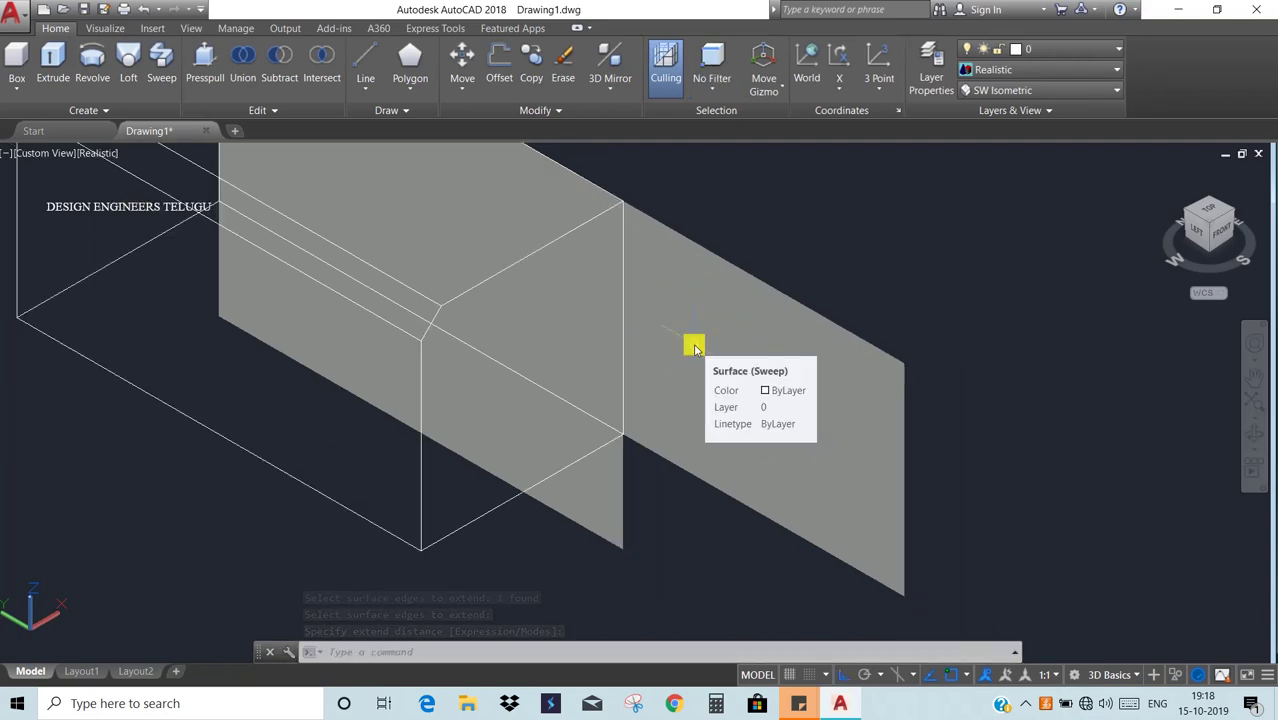
pyautogui.write('3do')
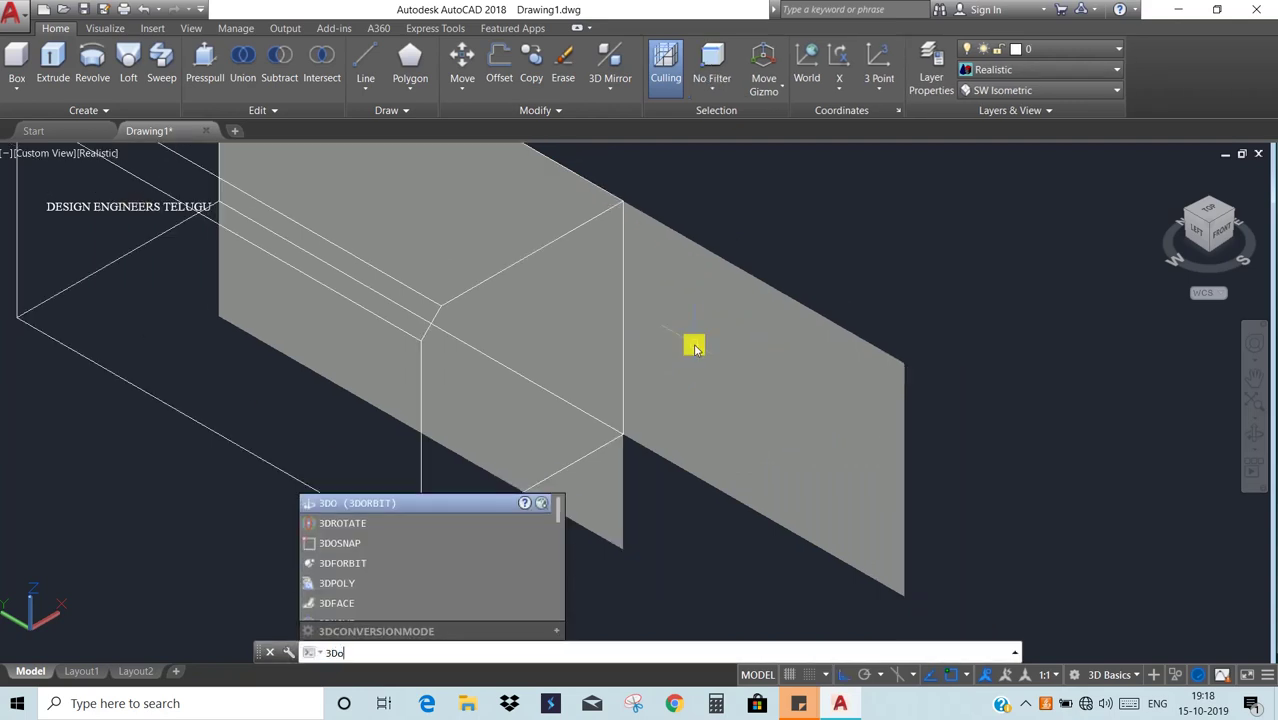
# - Orbit around the trimmed surfaces, then return to the home isometric view
pyautogui.press('Return')
pyautogui.moveTo(700, 327); pyautogui.dragTo(704, 297)
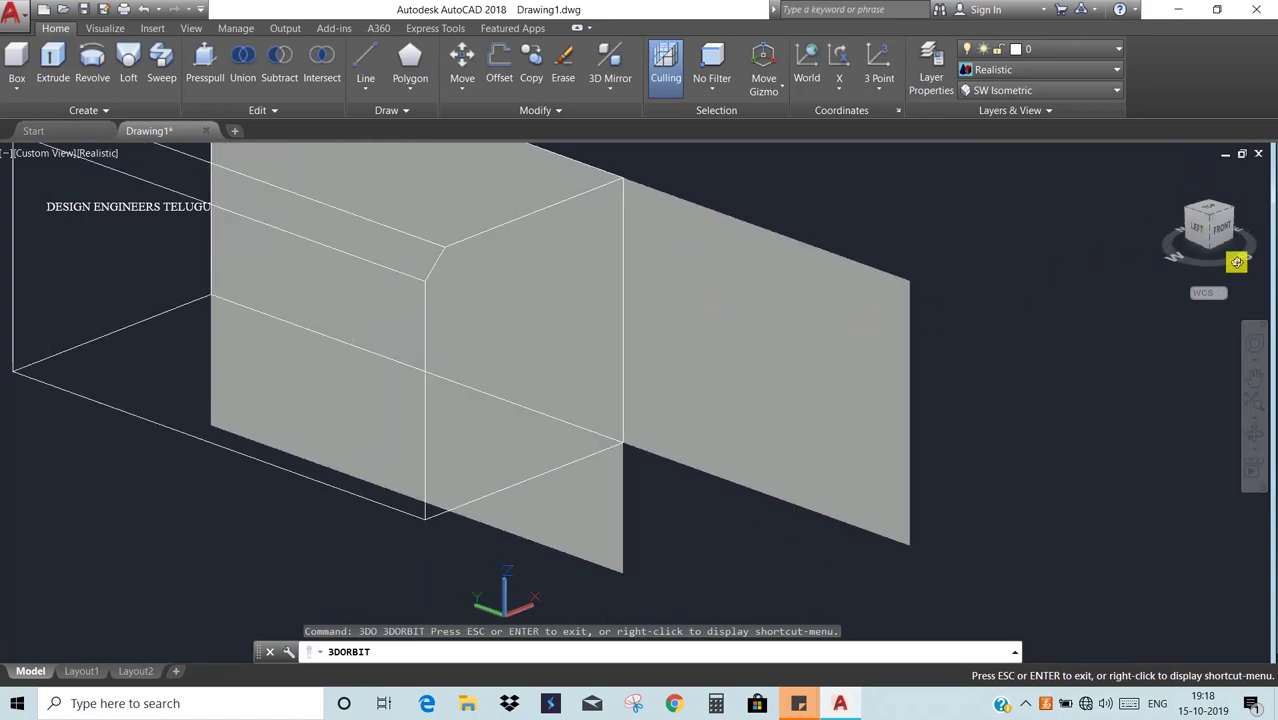
pyautogui.press('Escape')
pyautogui.click(1165, 178)
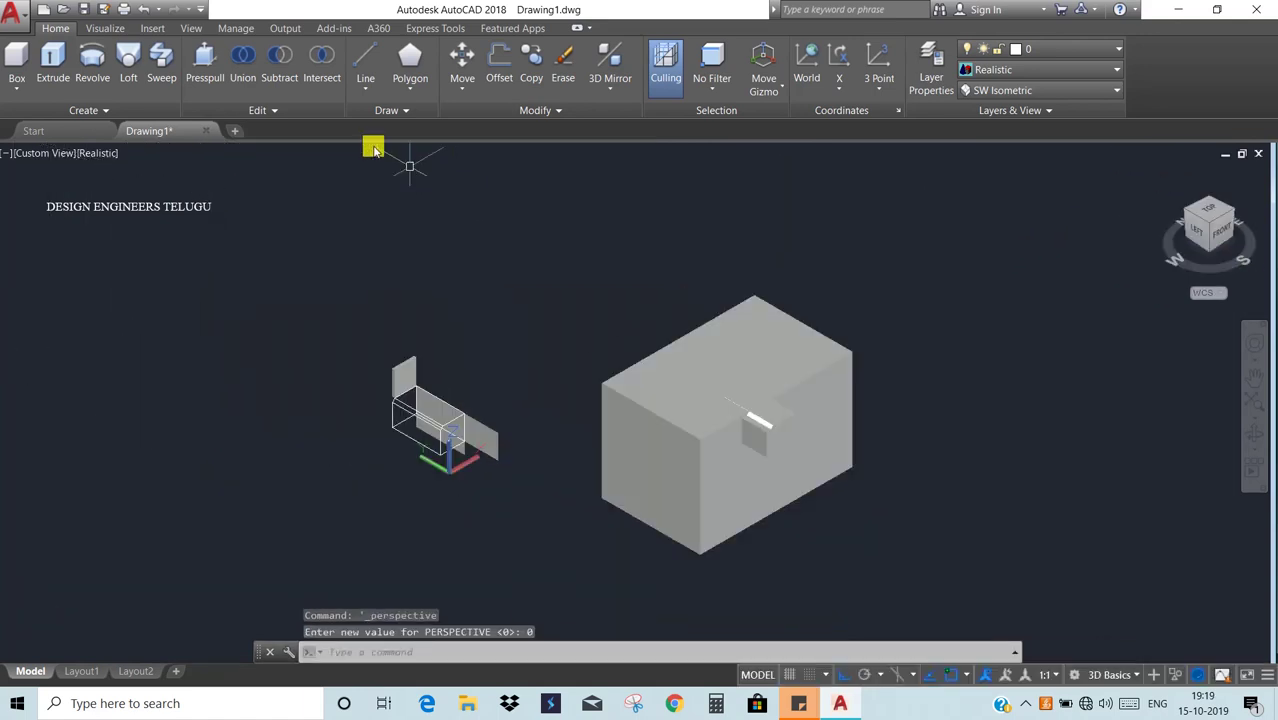
pyautogui.click(262, 109)
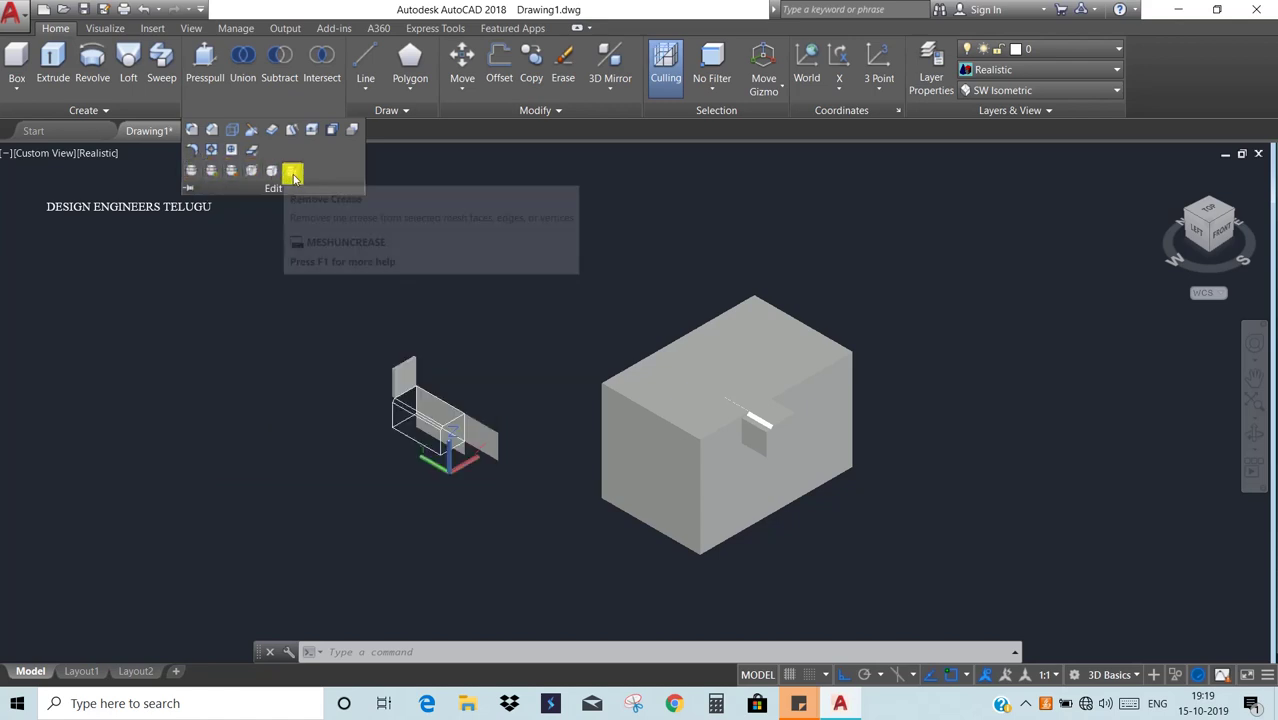
# - Convert the large box solid into a smoothness-level-1 mesh with Smooth Object
pyautogui.click(190, 170)
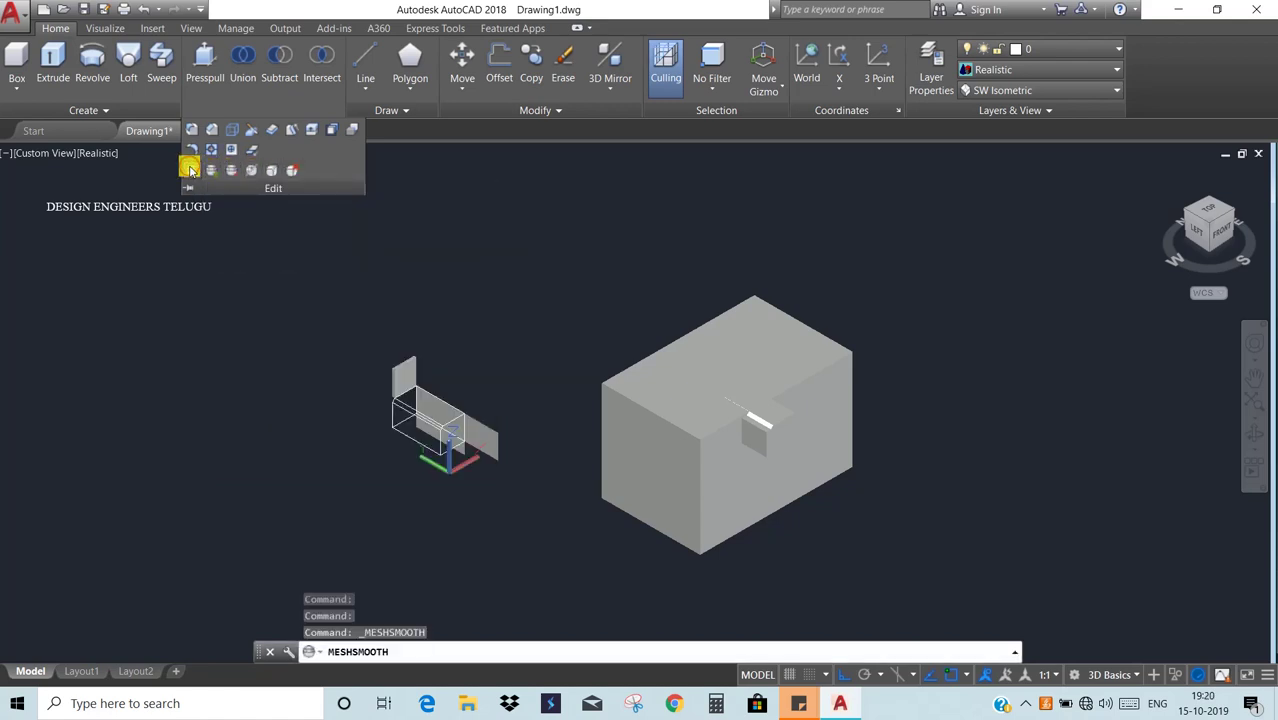
pyautogui.click(645, 408)
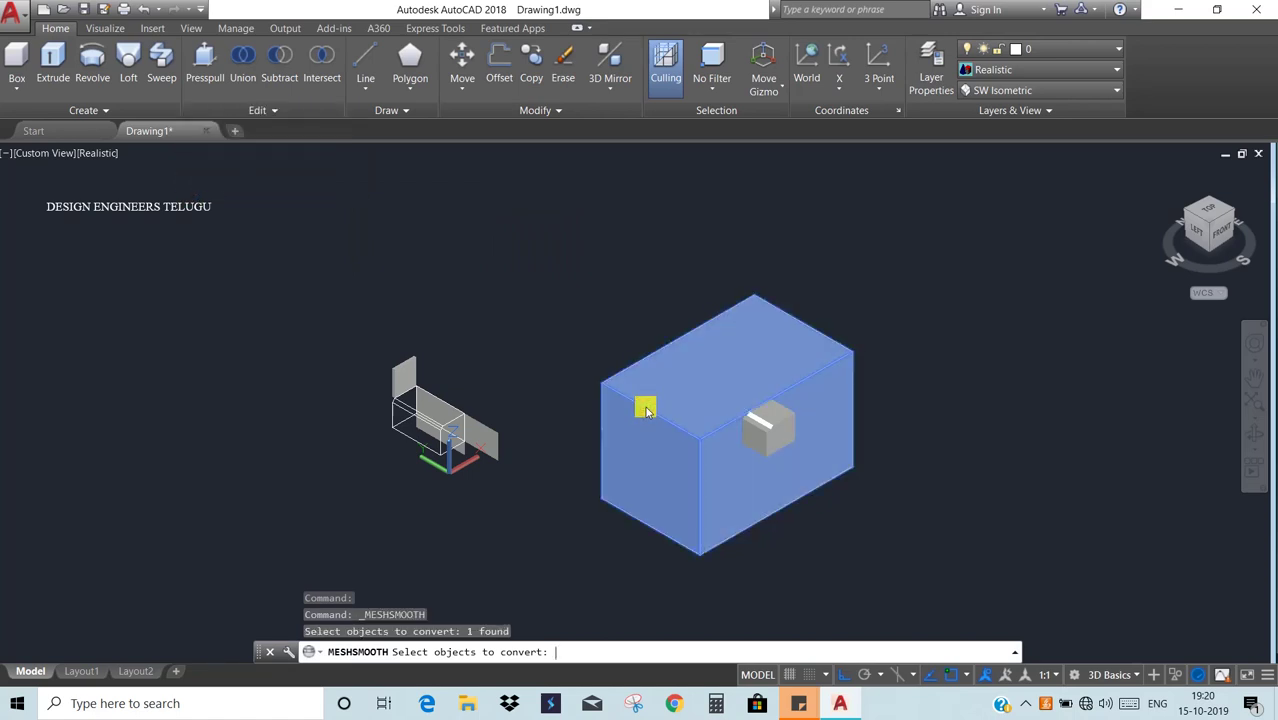
pyautogui.press('Return')
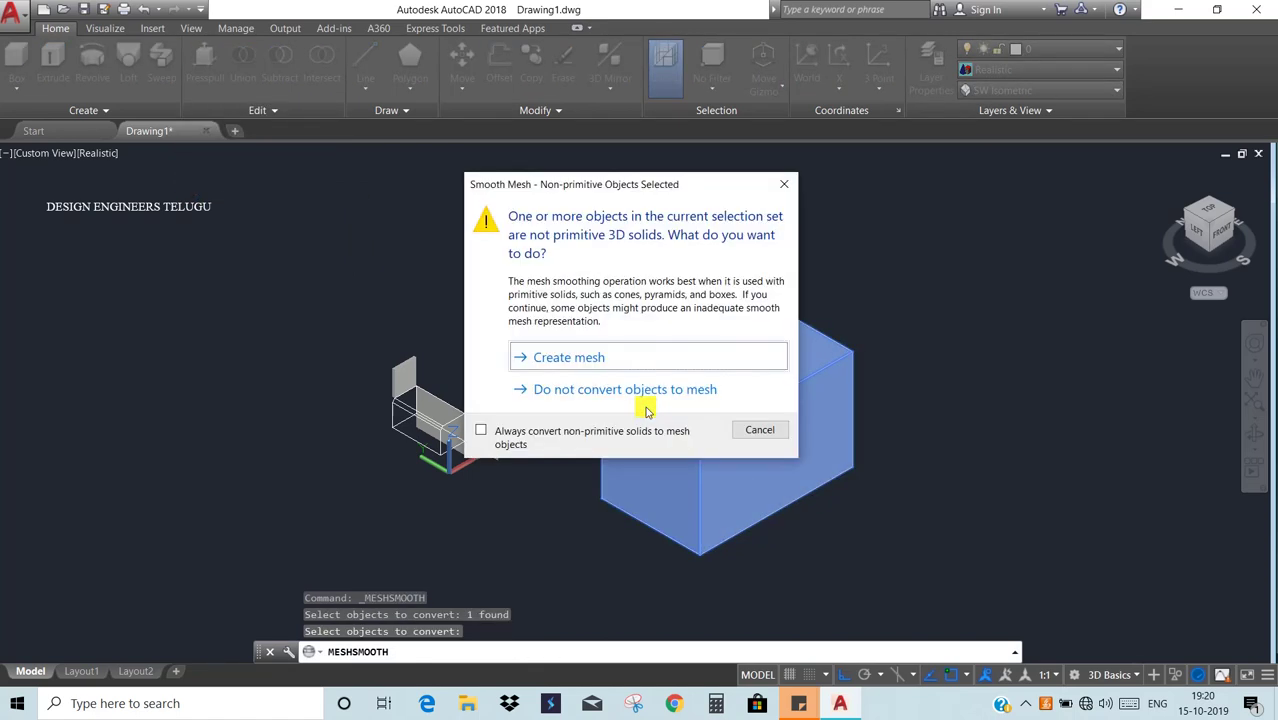
pyautogui.click(594, 360)
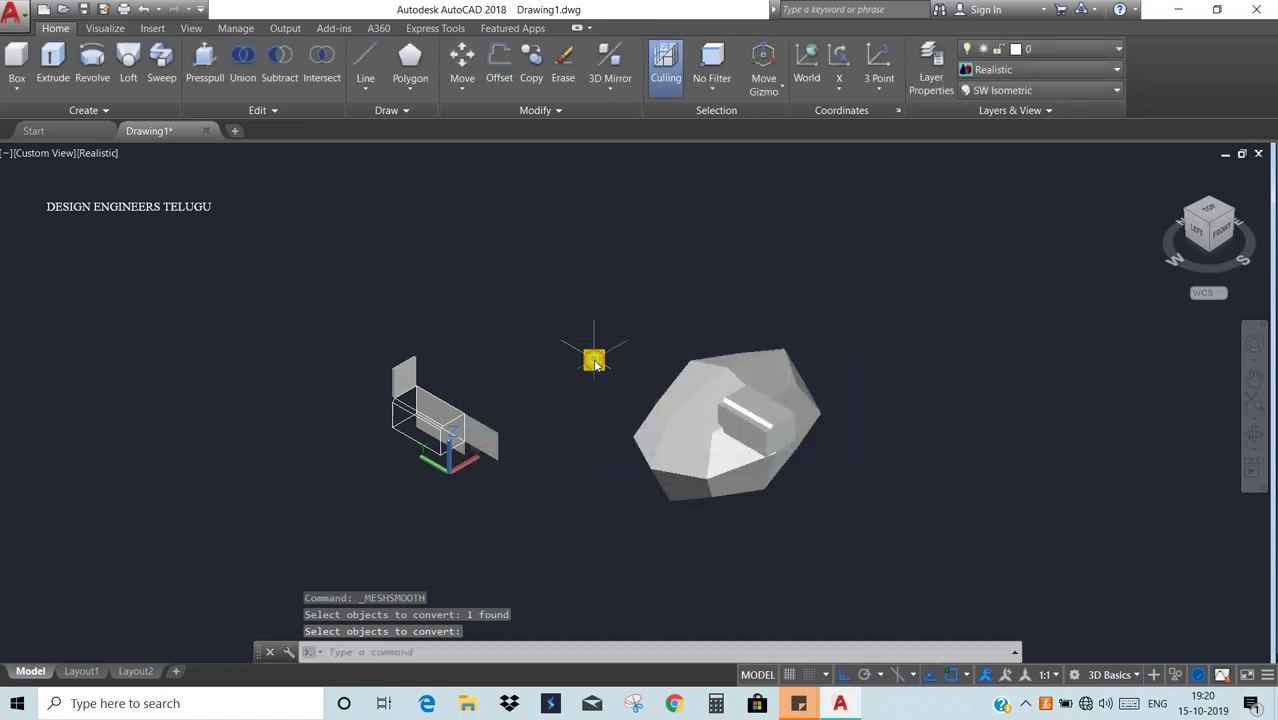
pyautogui.scroll(2, 720, 462)
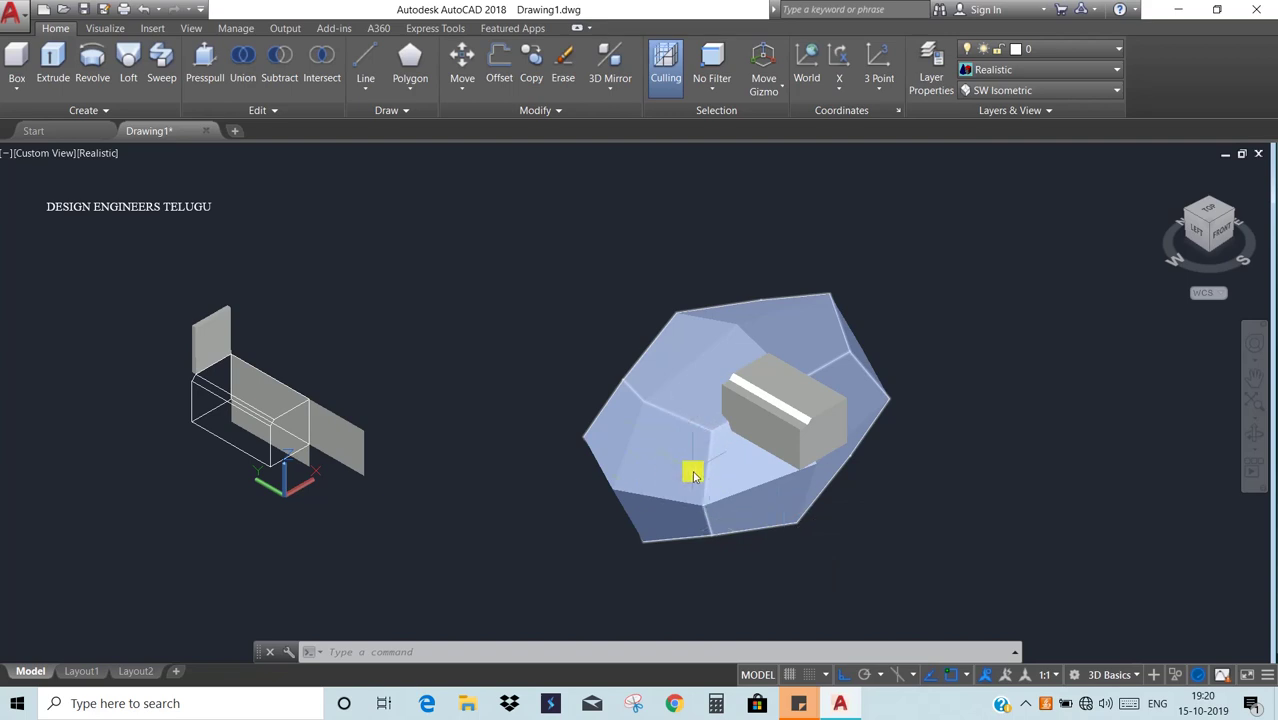
pyautogui.scroll(3, 690, 468)
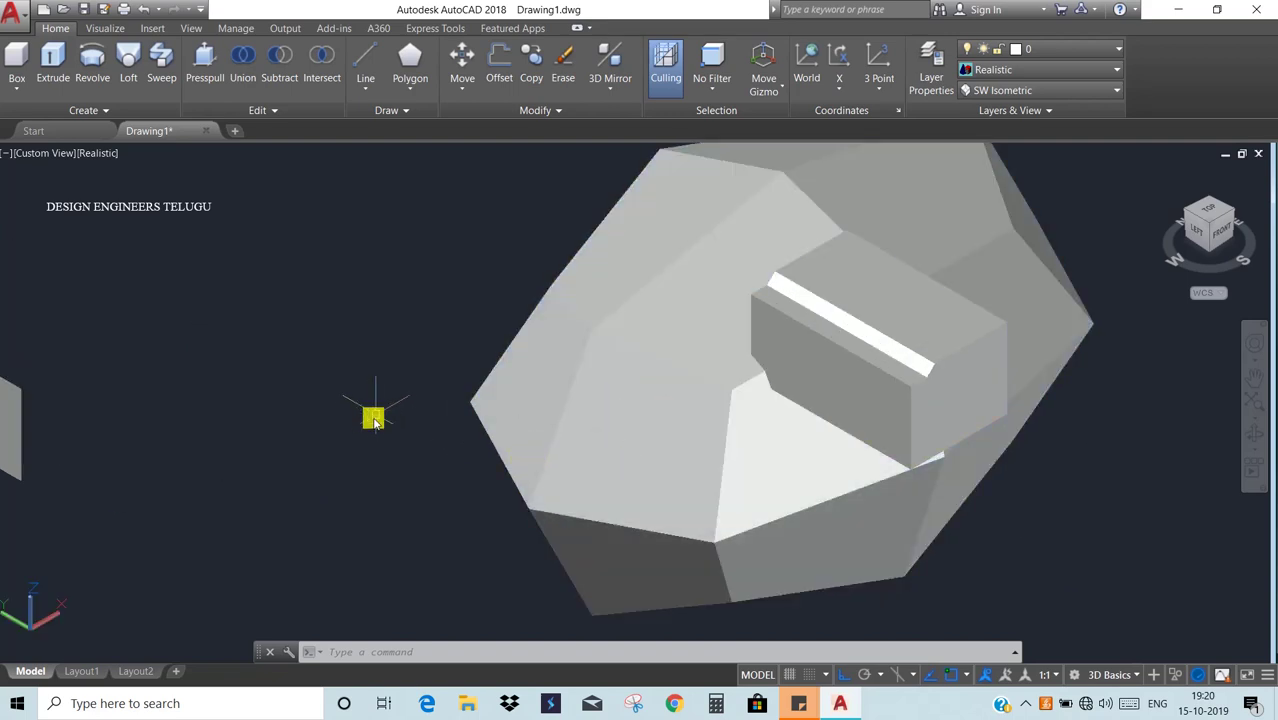
pyautogui.click(291, 110)
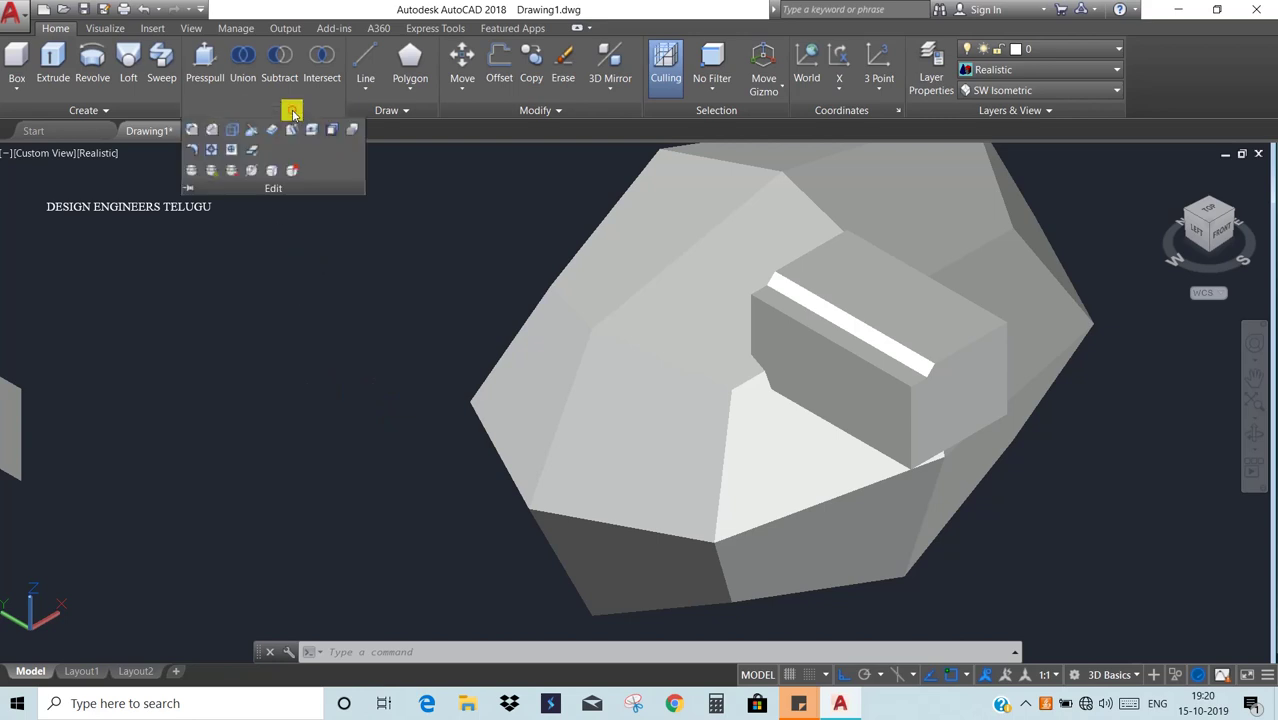
# - Raise the mesh's smoothness one level with Smooth More
pyautogui.click(209, 172)
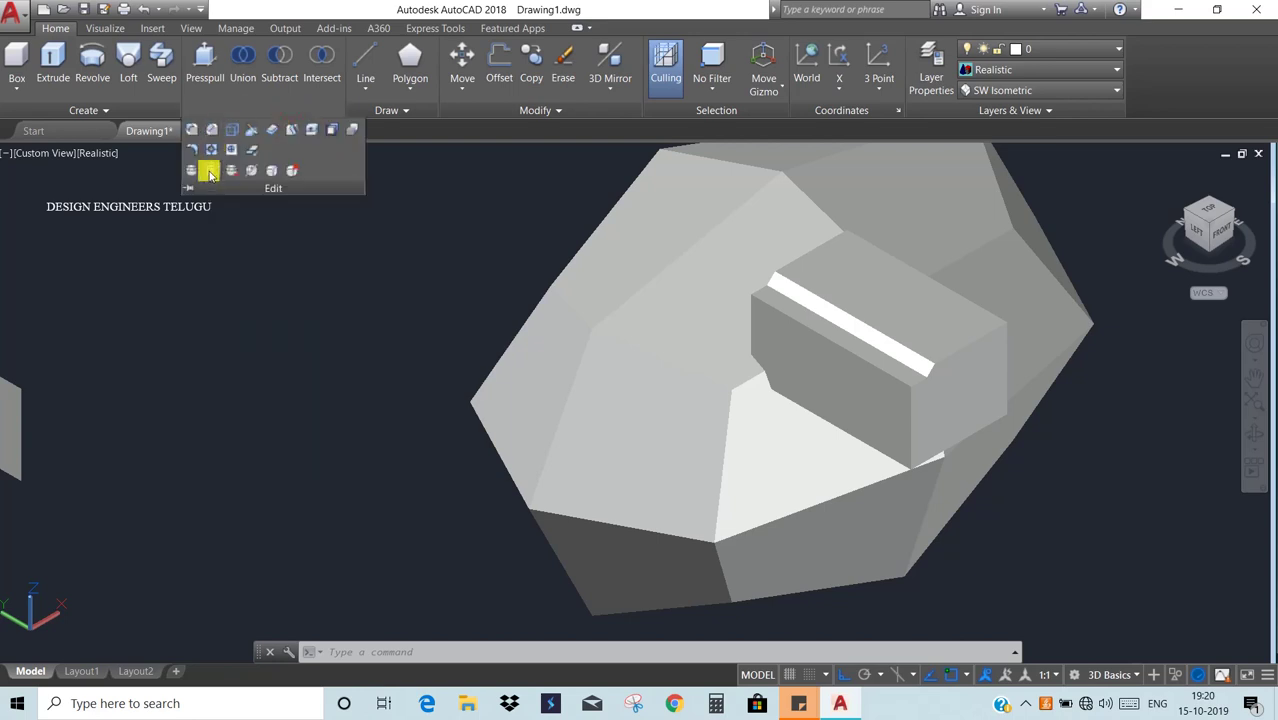
pyautogui.click(545, 417)
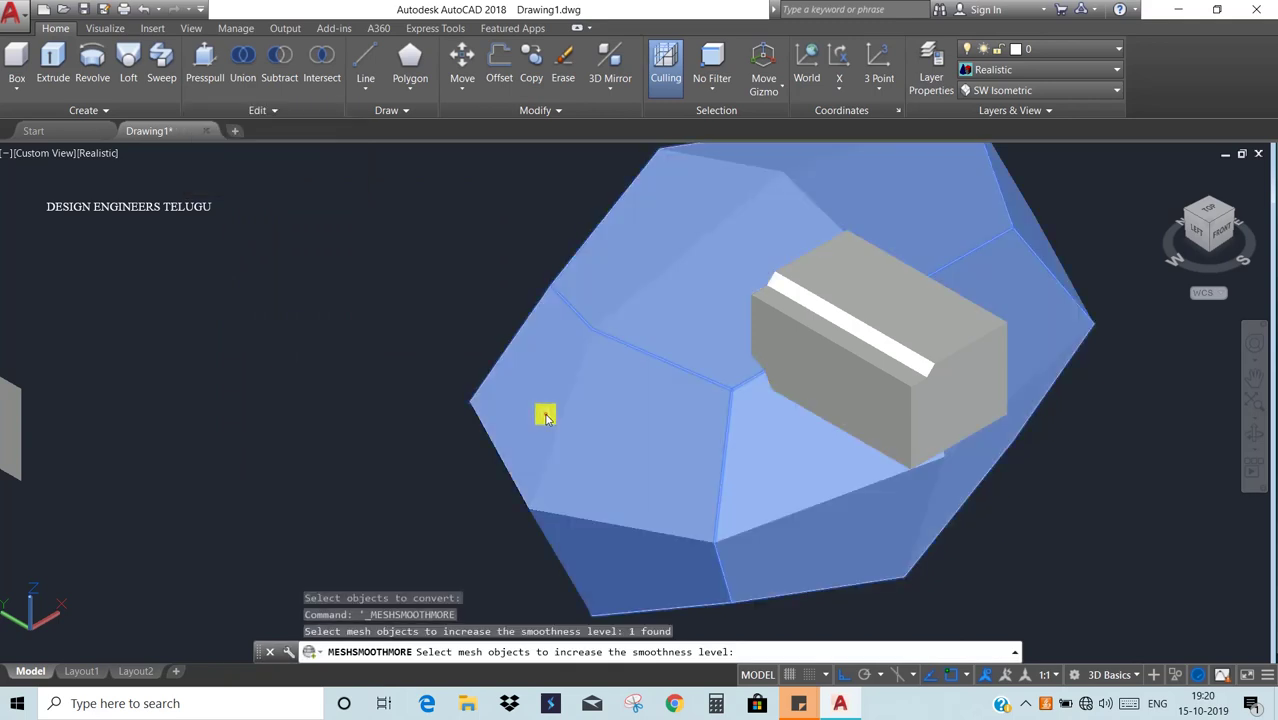
pyautogui.press('Return')
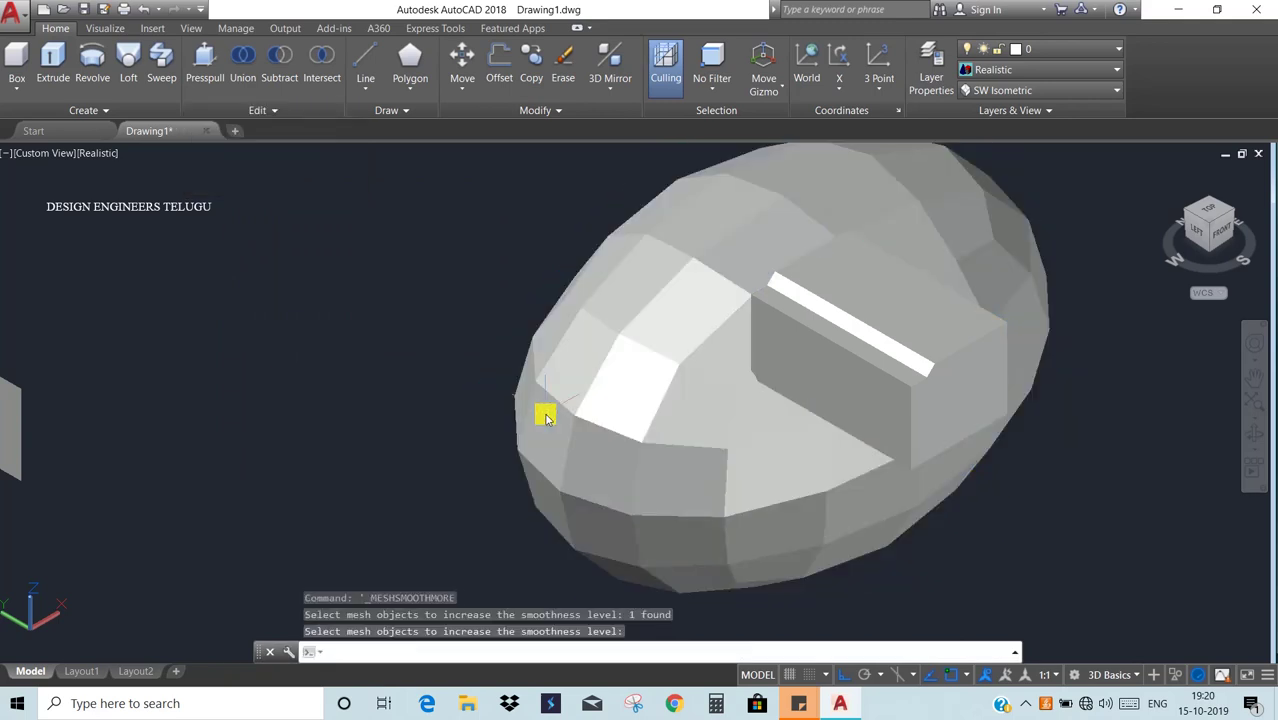
pyautogui.click(630, 428)
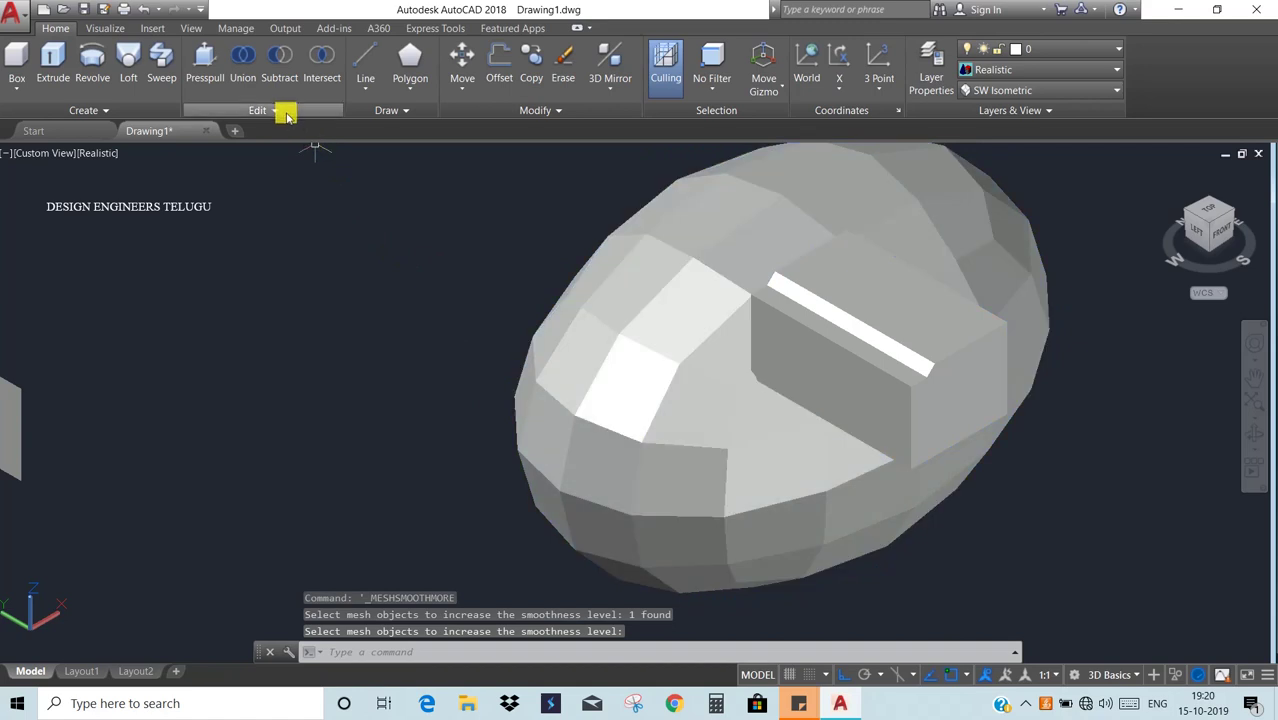
# - Smooth the mesh a second time into a finer-faceted egg shape
pyautogui.click(285, 109)
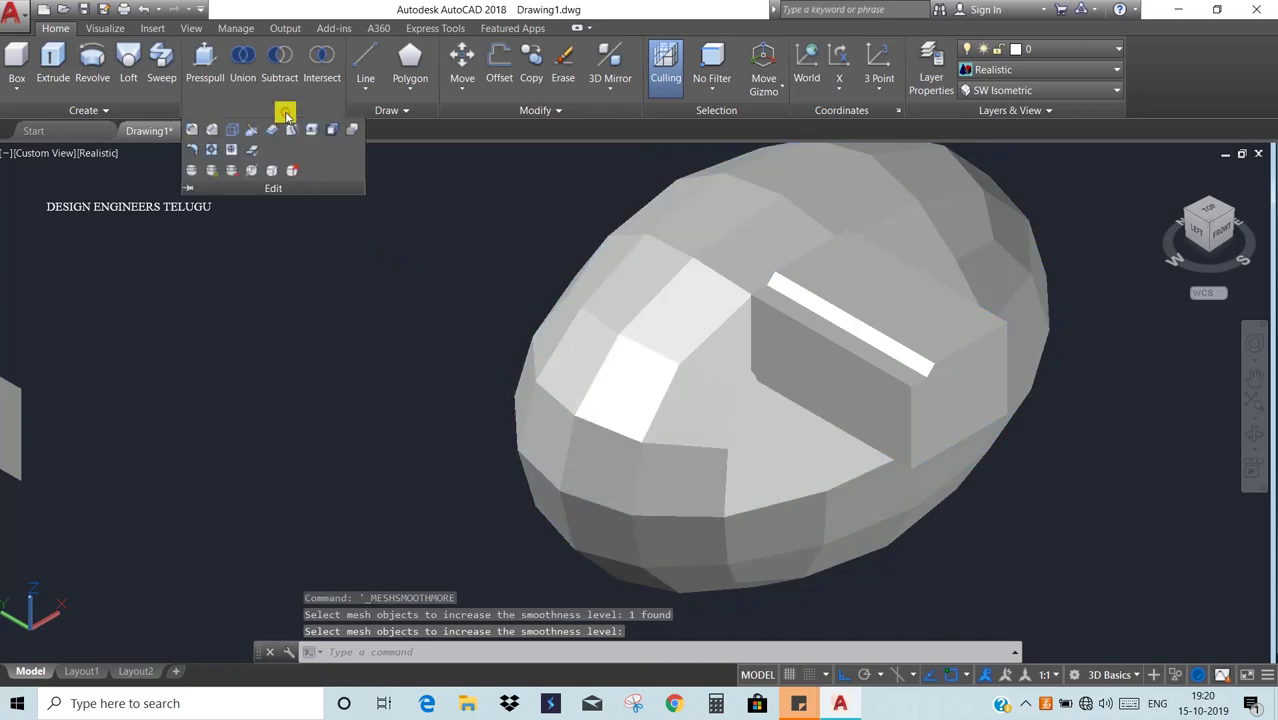
pyautogui.click(219, 172)
pyautogui.click(625, 352)
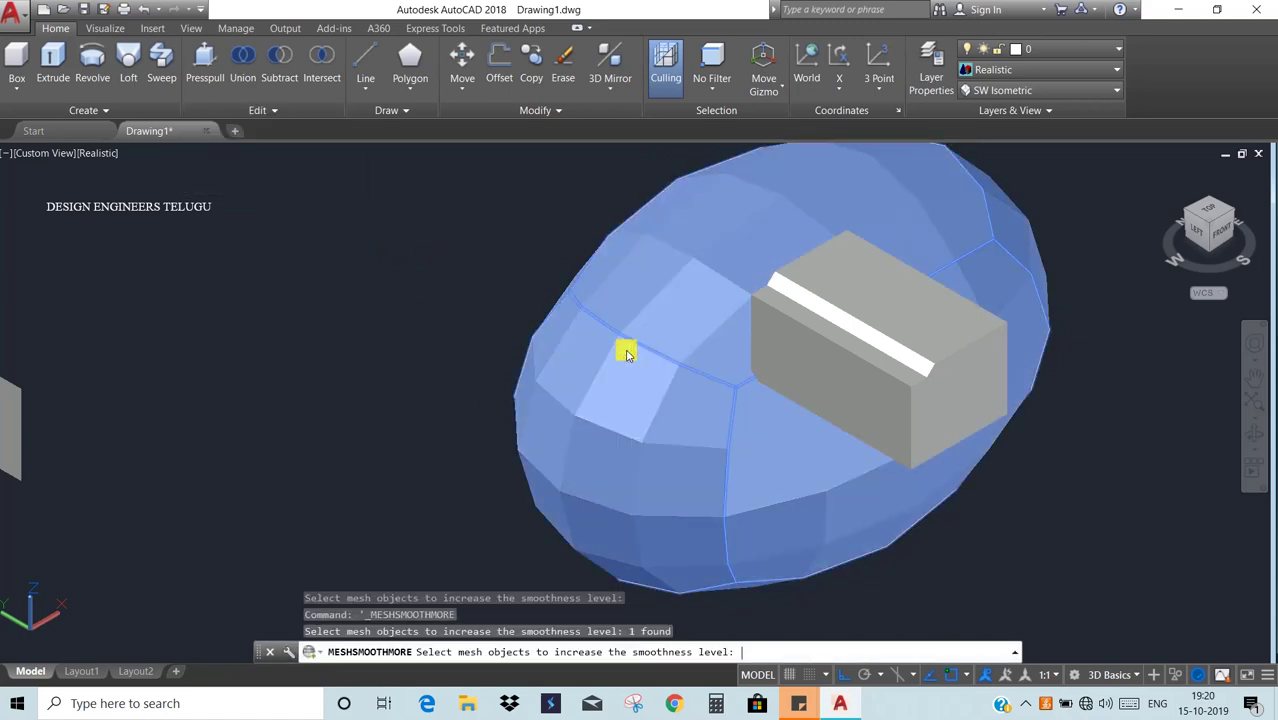
pyautogui.press('Return')
pyautogui.scroll(2, 643, 445)
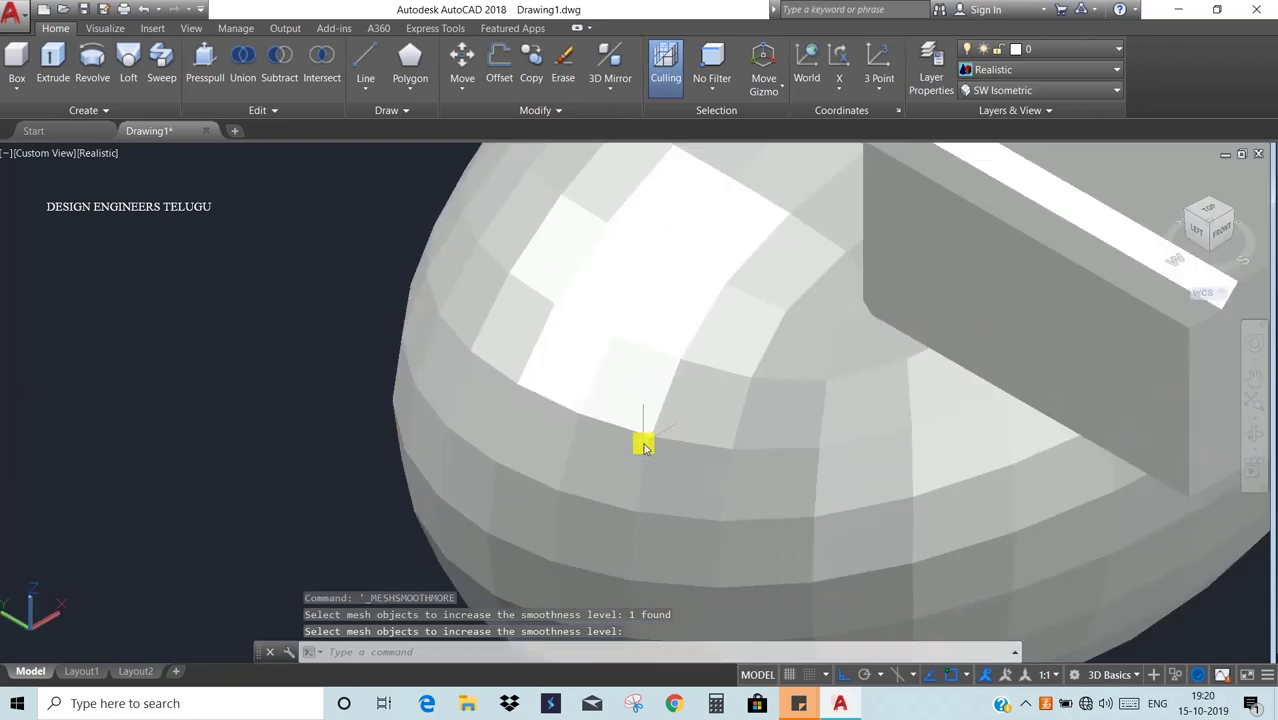
pyautogui.scroll(-5, 627, 440)
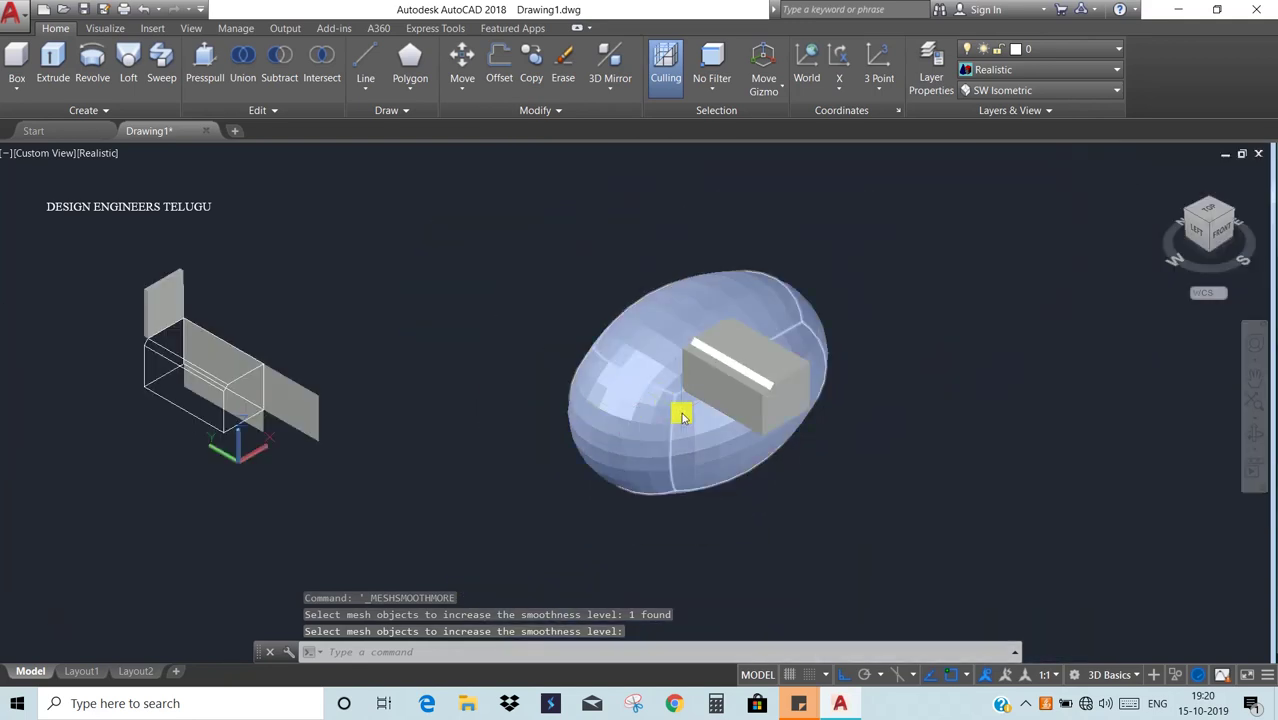
pyautogui.click(285, 111)
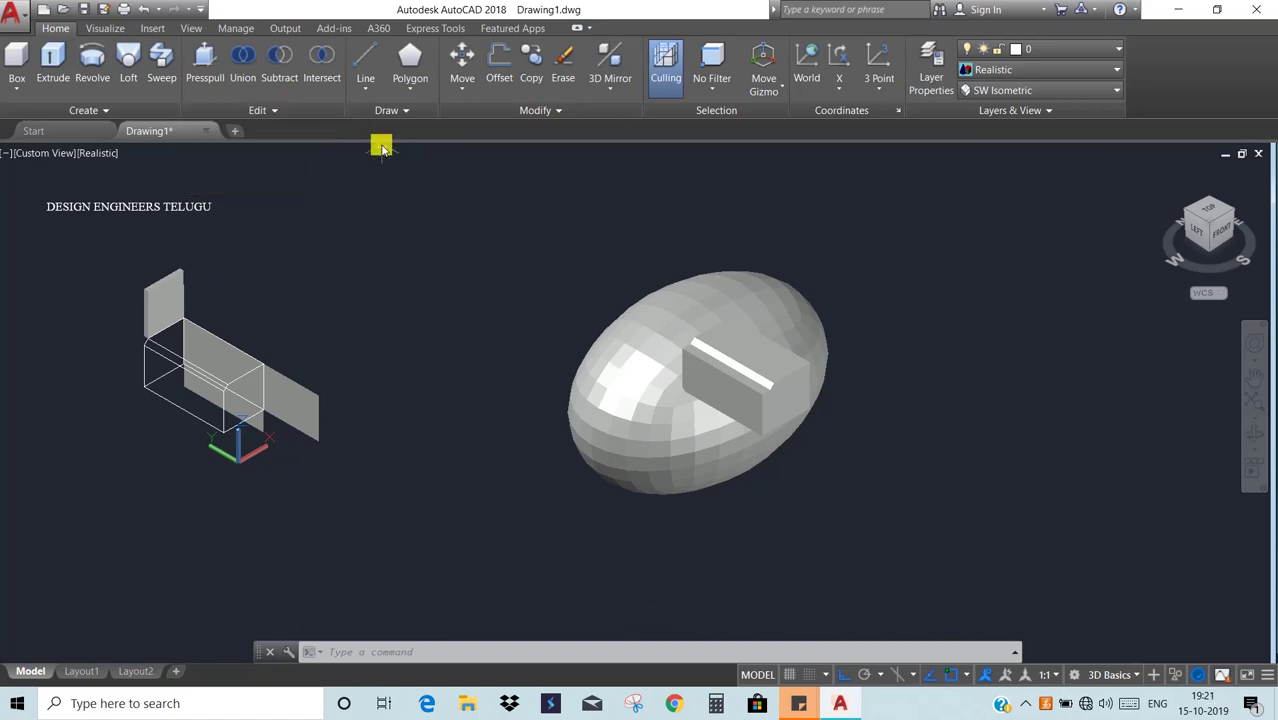
pyautogui.click(270, 108)
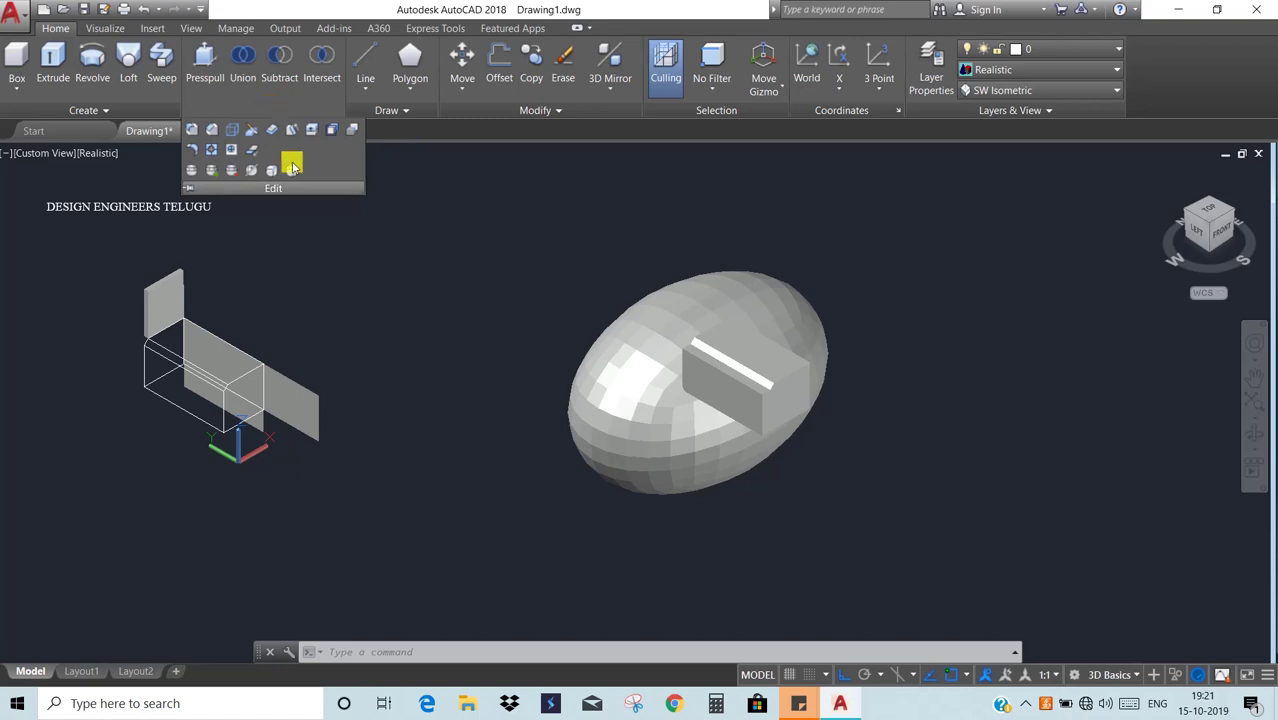
pyautogui.click(568, 281)
pyautogui.click(497, 233)
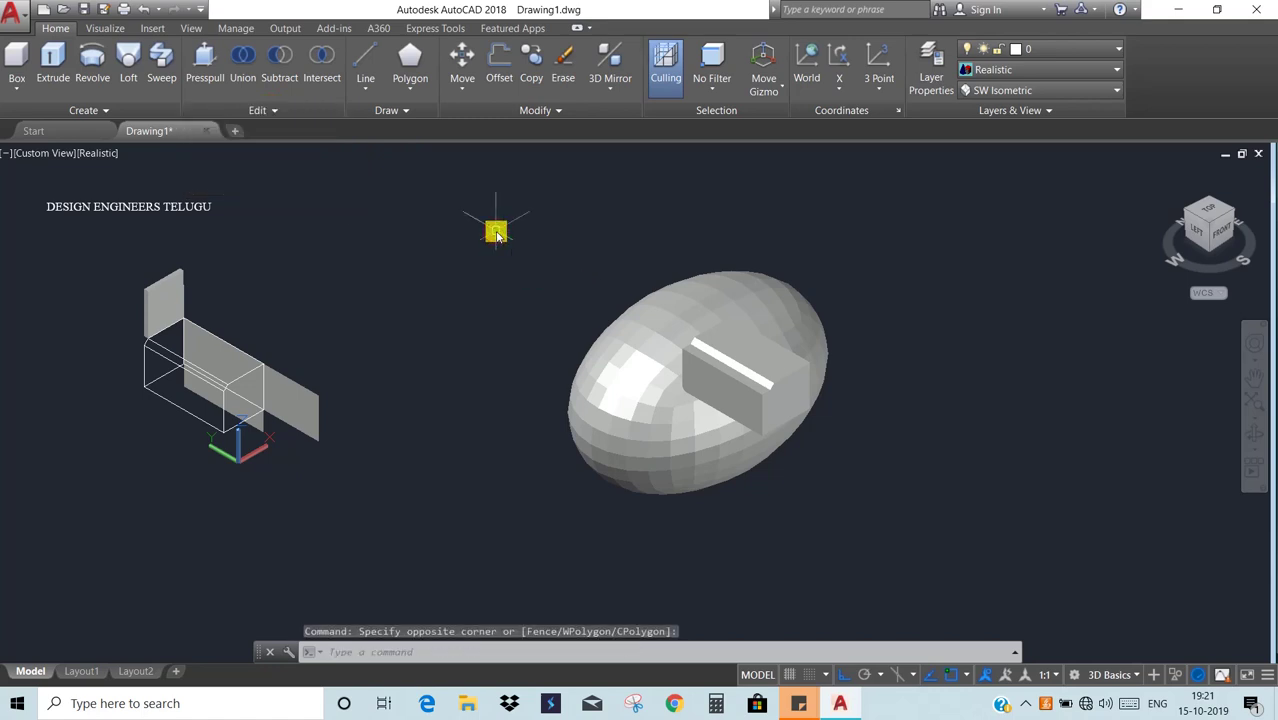